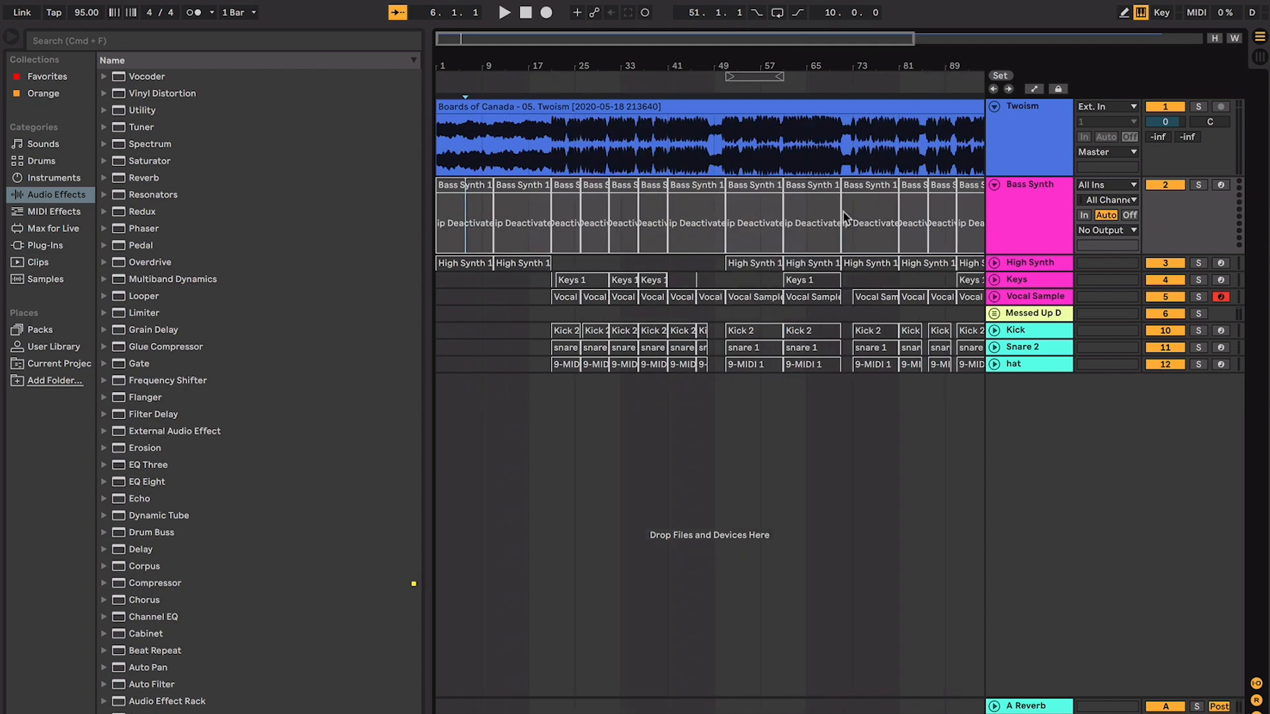
Play the Twoism reference track from bar 1 and listen to its opening bars
key("equal")
key("equal")
key("equal")
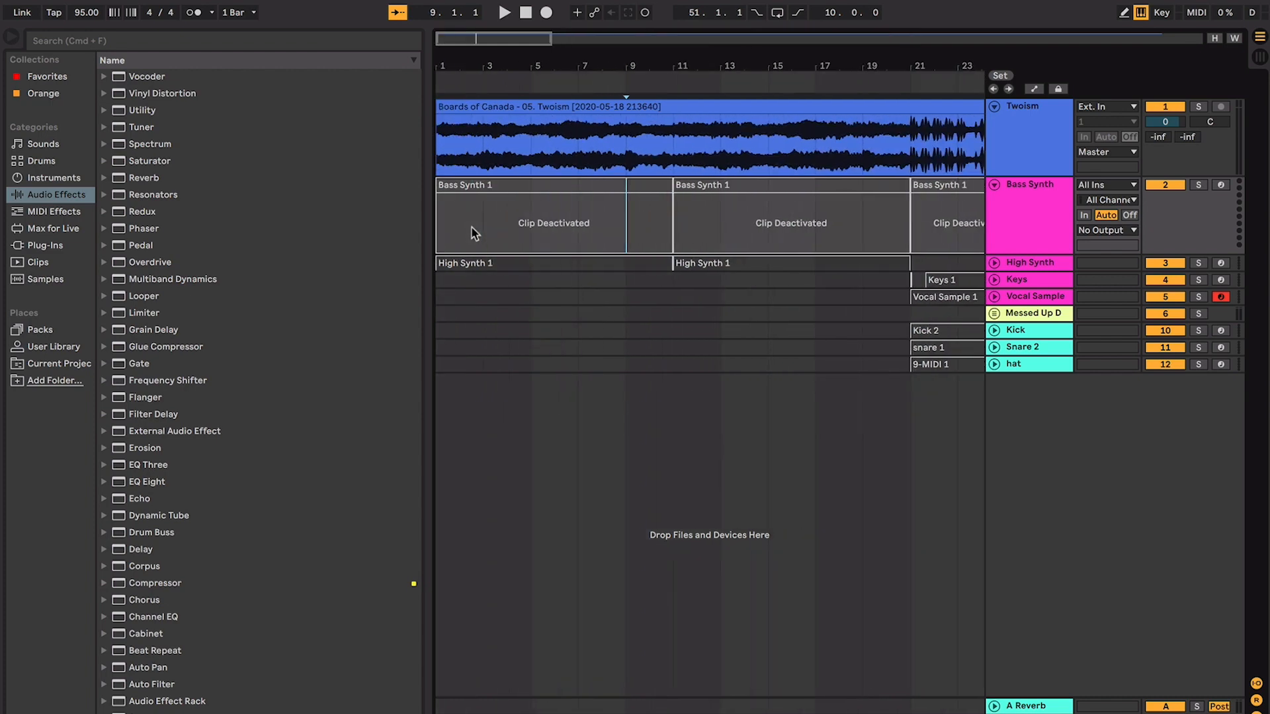
left_click(543, 180)
left_click(614, 149)
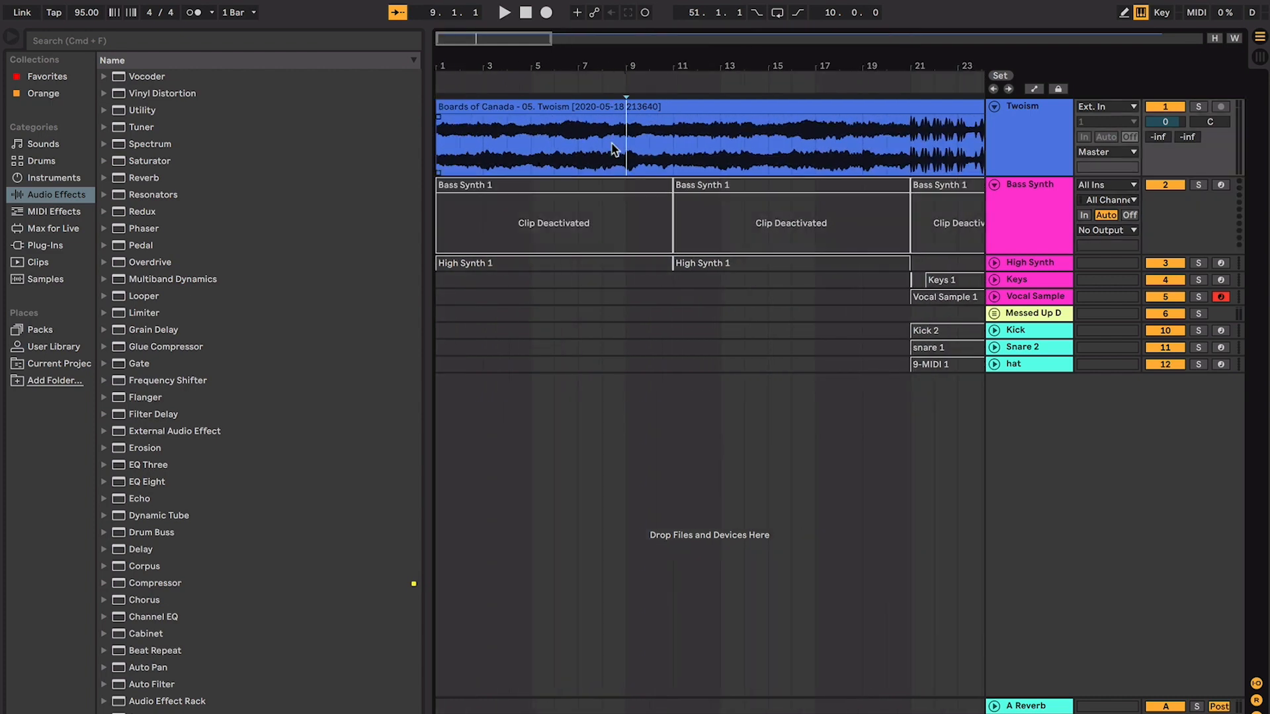
left_click(567, 101)
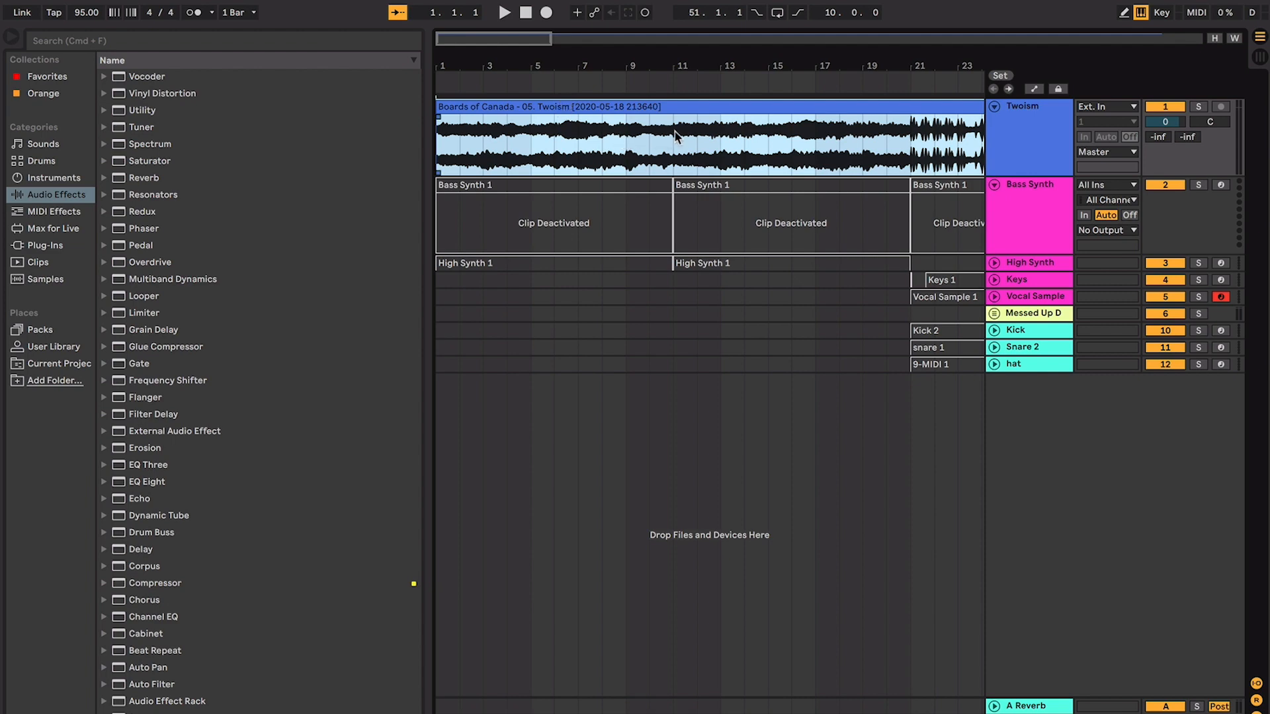
key("space")
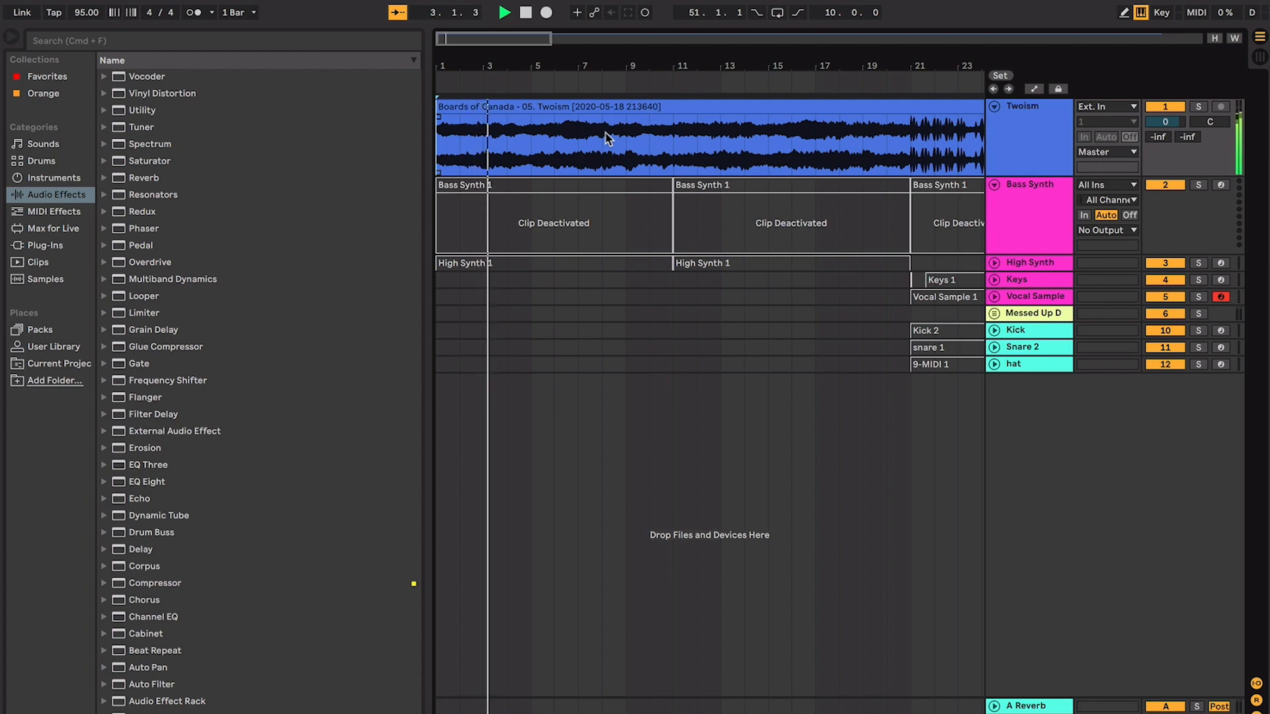
left_click(531, 228)
key("plus")
key("plus")
scroll(531, 229, "left", 3)
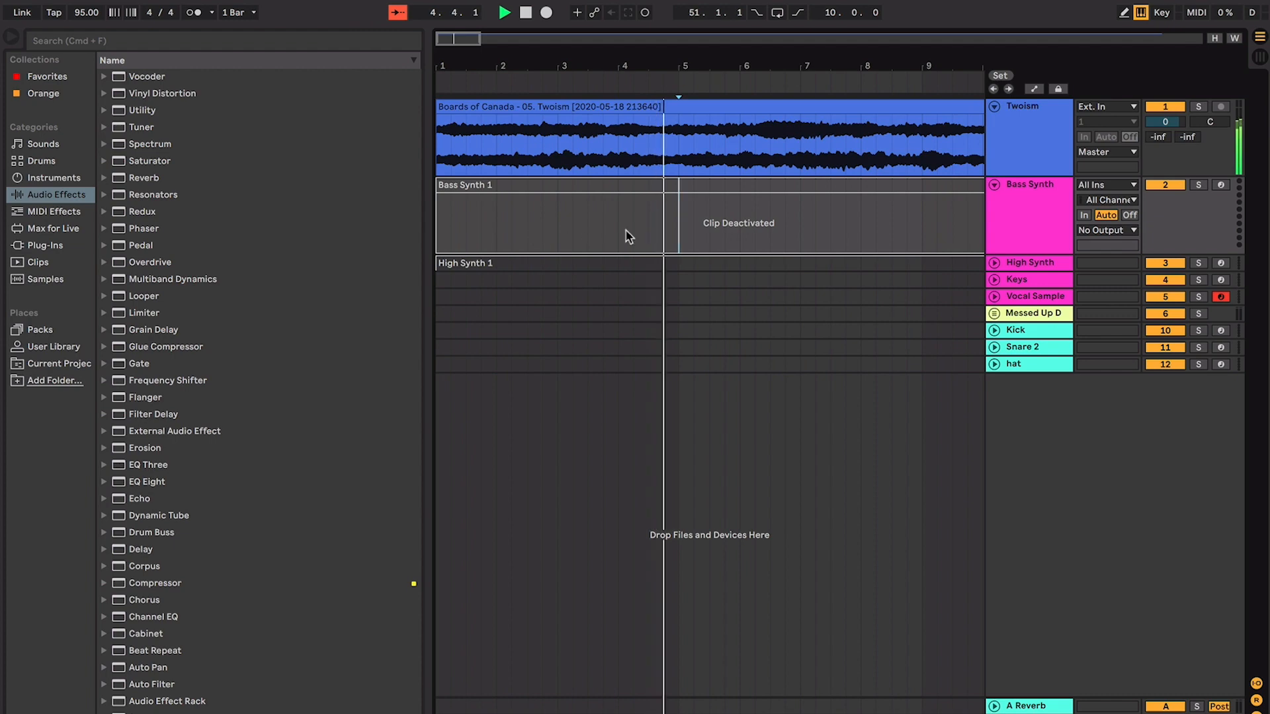
key("minus")
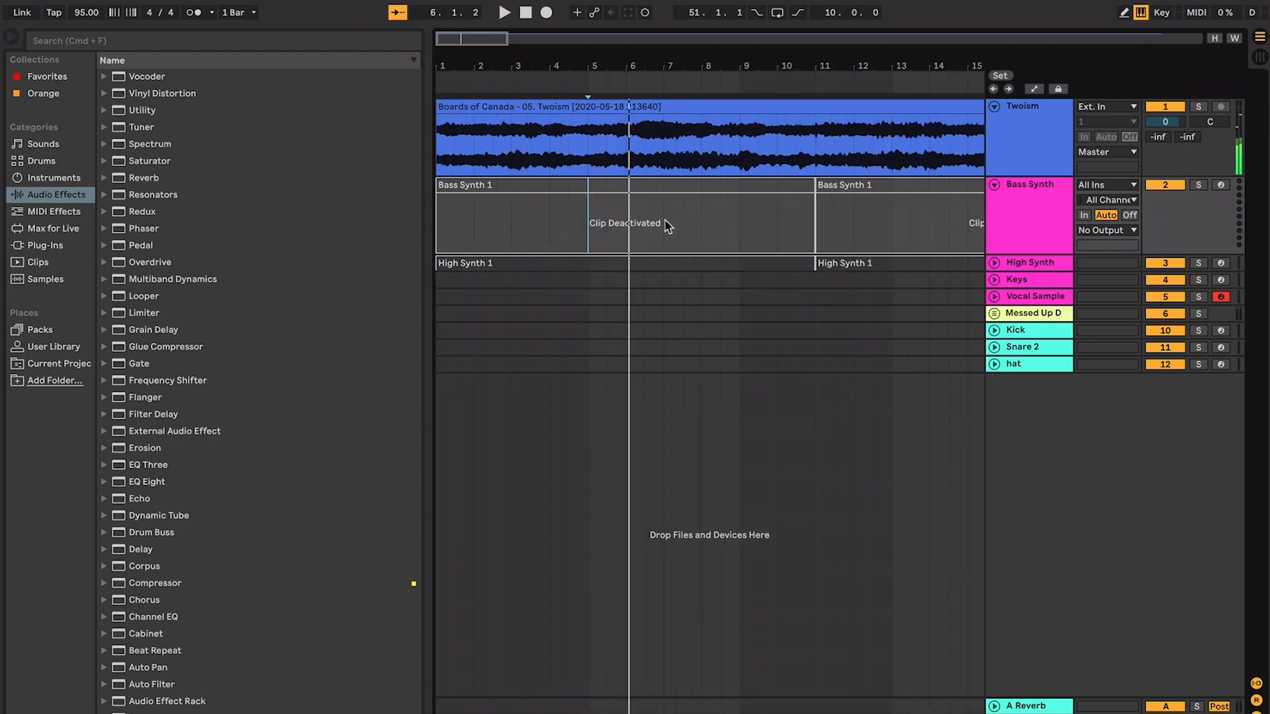
Mark bars 6 to 11 of the Twoism track, and replay the reference from bar 1
left_click_drag(631, 160, 810, 154)
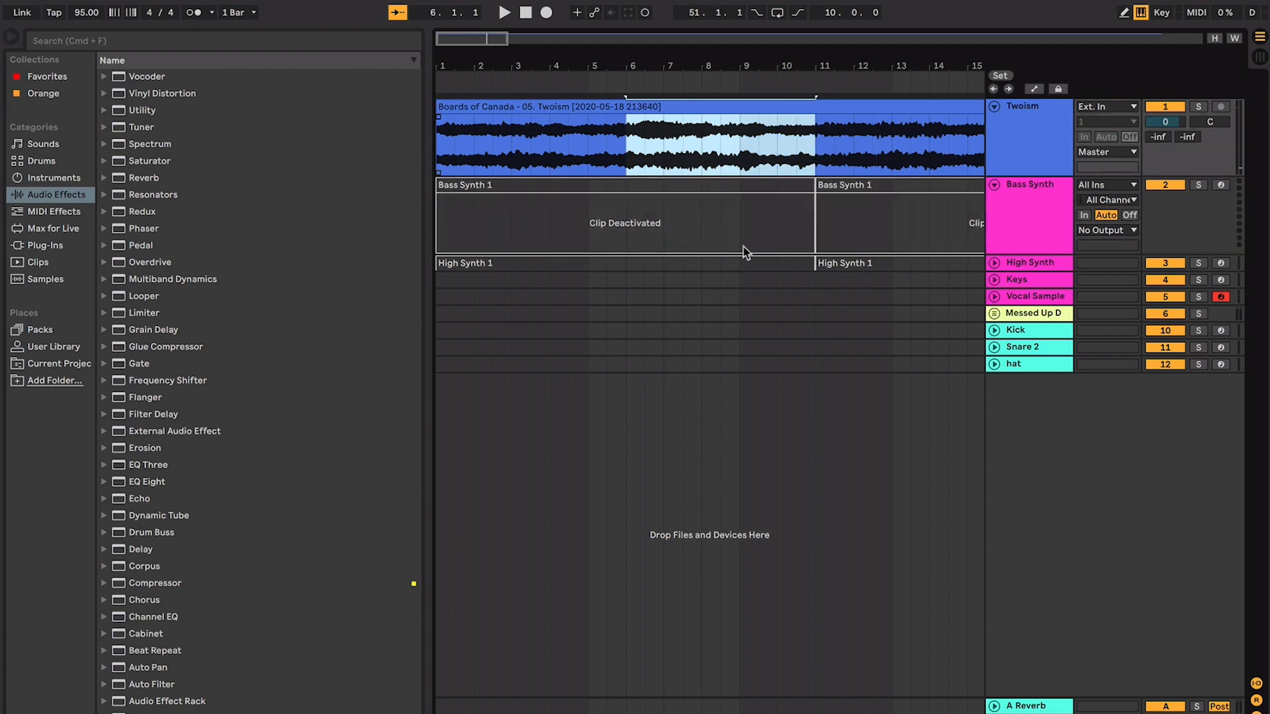
left_click(748, 186)
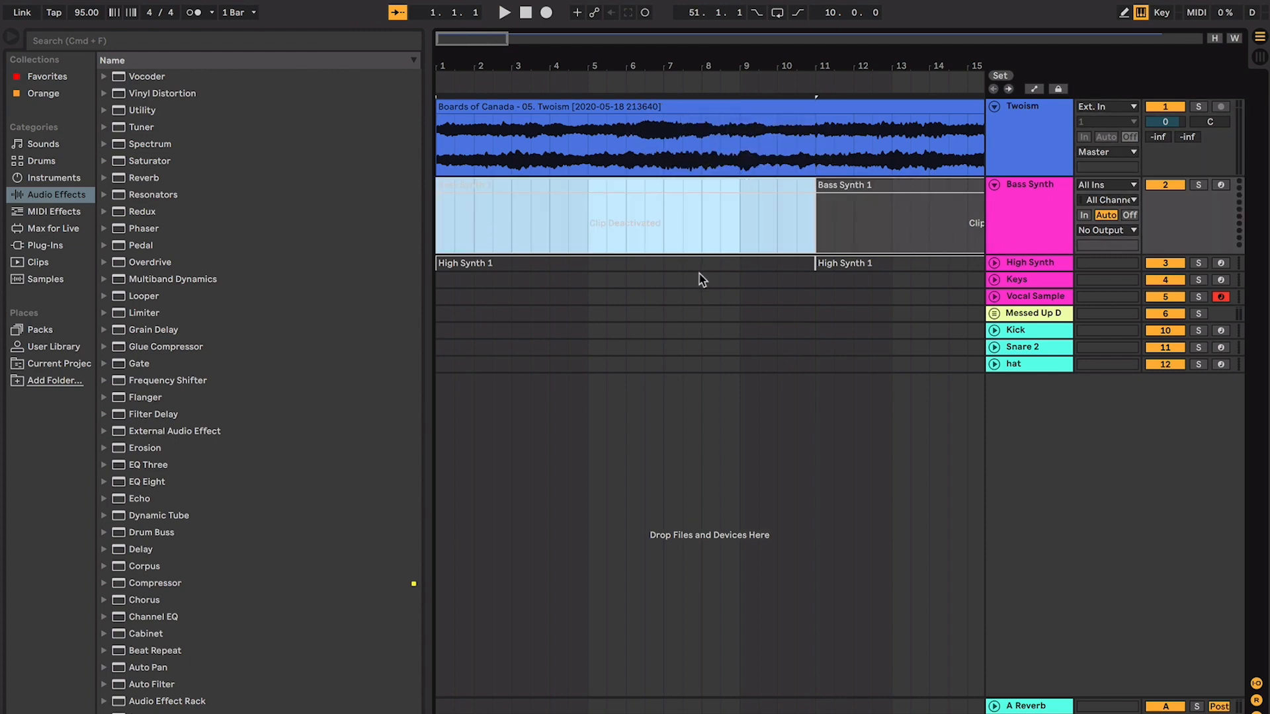
key("plus")
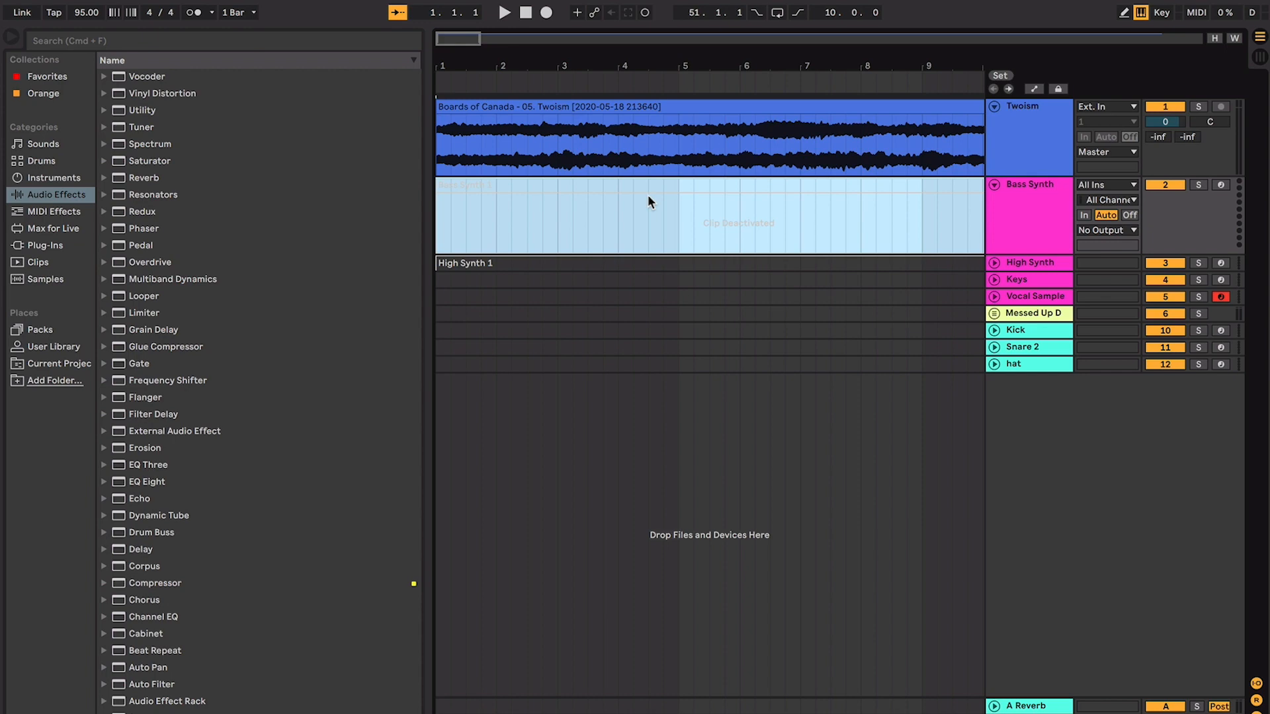
left_click(623, 107)
key("space")
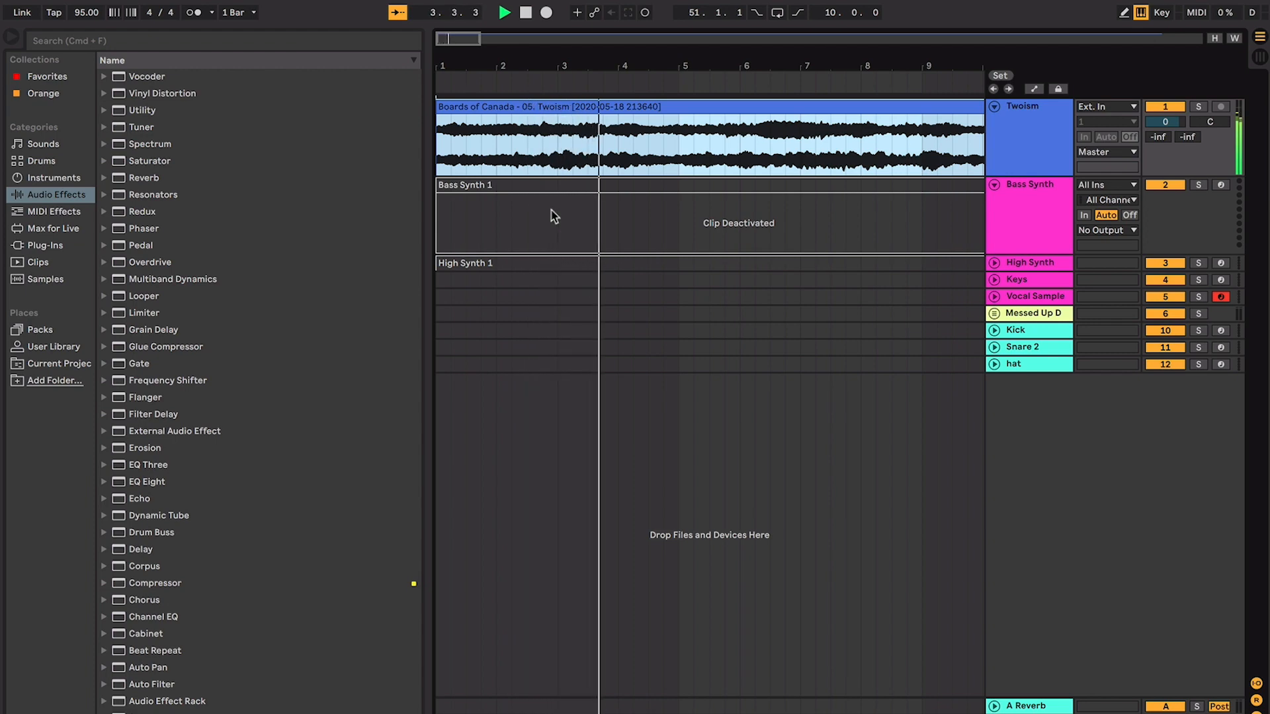
Activate the first Bass Synth clip and briefly play it from bar 1
left_click(699, 189)
key("0")
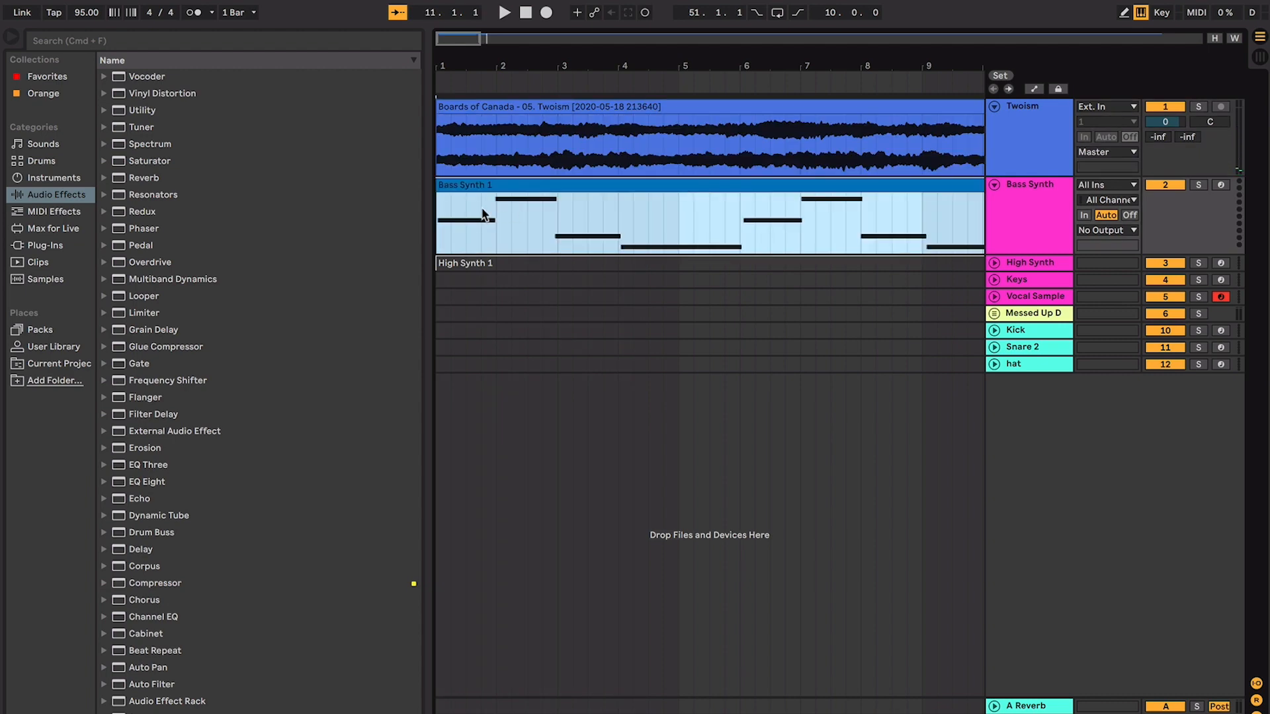
key("space")
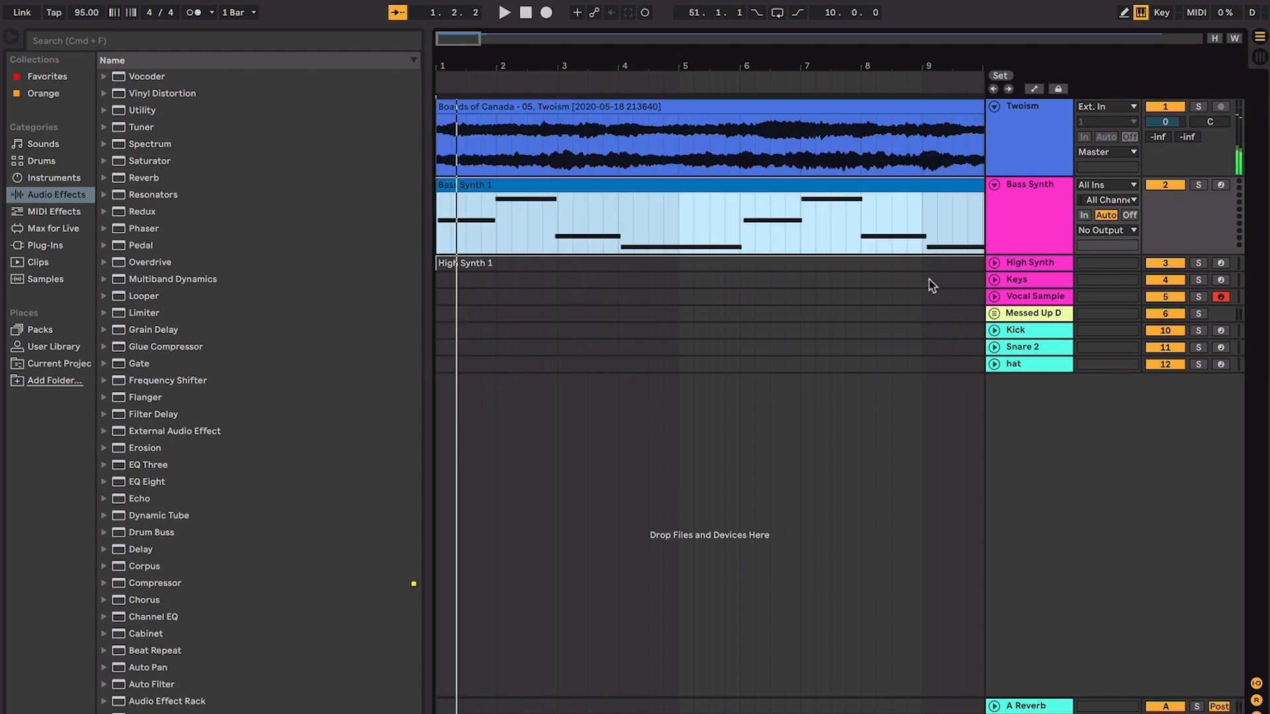
Expand the High Synth track and activate its first clip, starting at bar 1
left_click(994, 263)
left_click(575, 266)
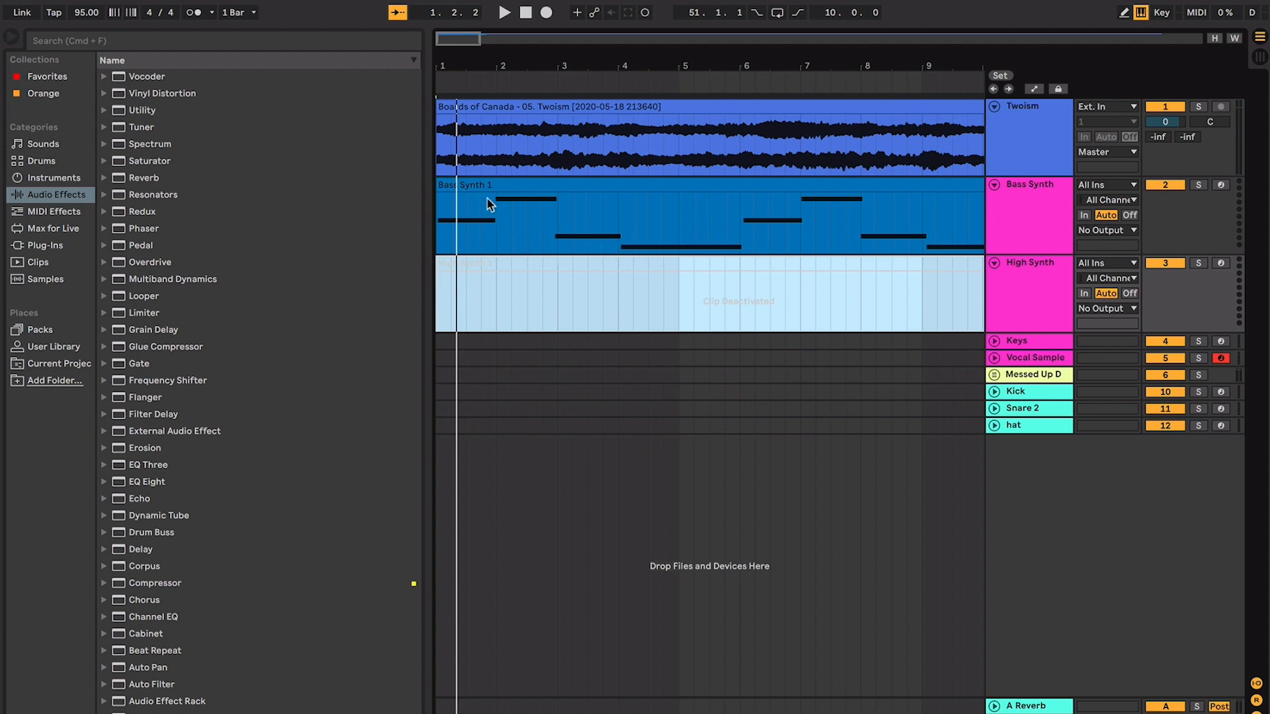
left_click_drag(489, 205, 518, 204)
left_click(522, 263)
key("0")
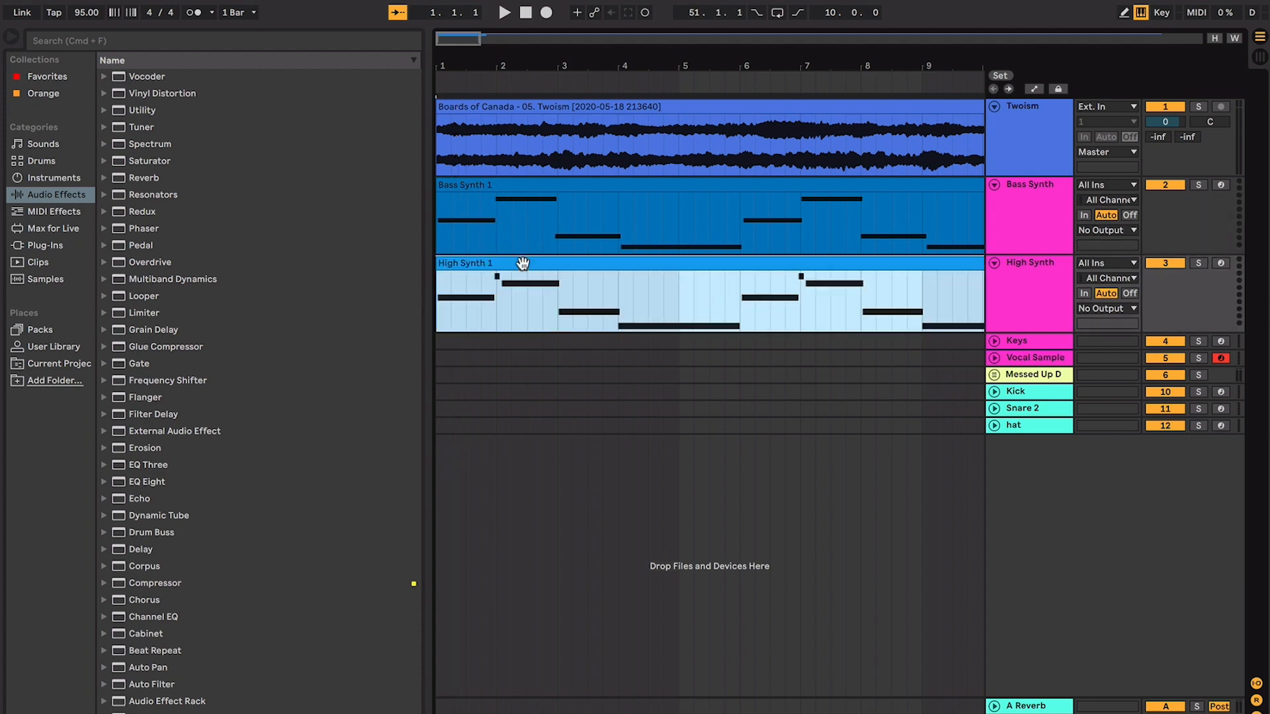
Listen to the Bass Synth and High Synth clips from bar 1 to bar 11, following their notes
key("plus")
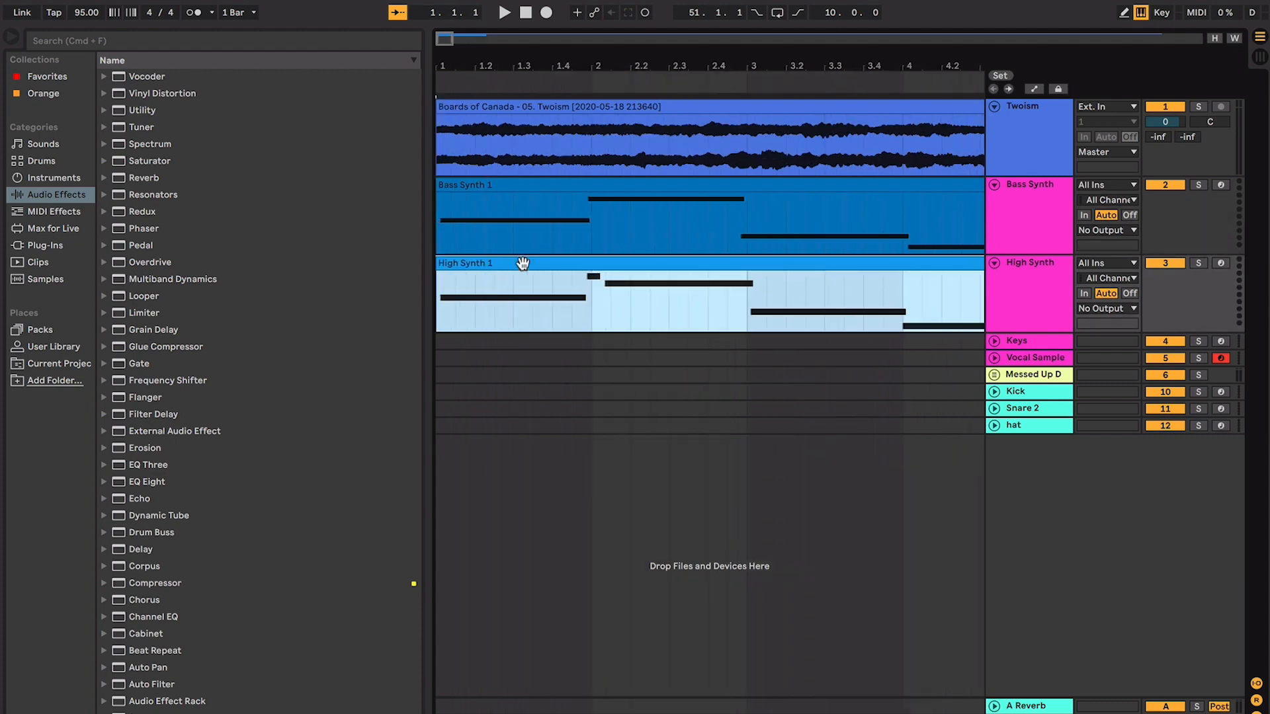
key("plus")
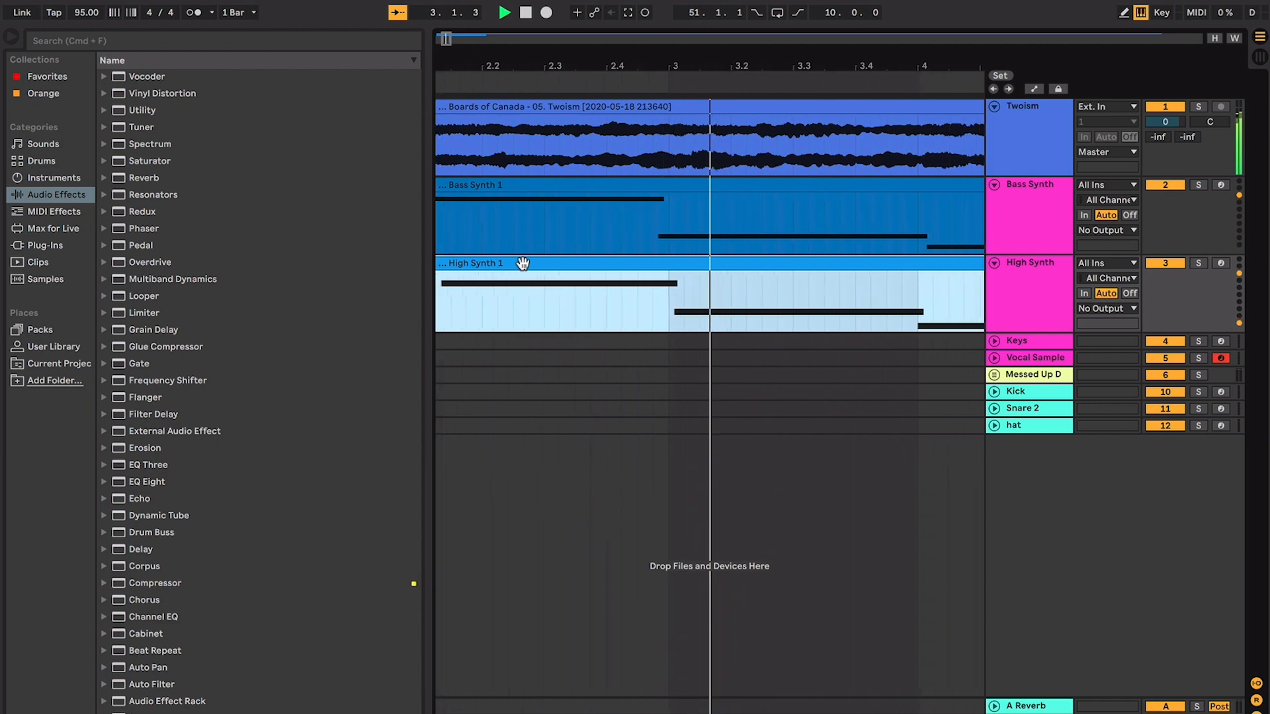
key("minus")
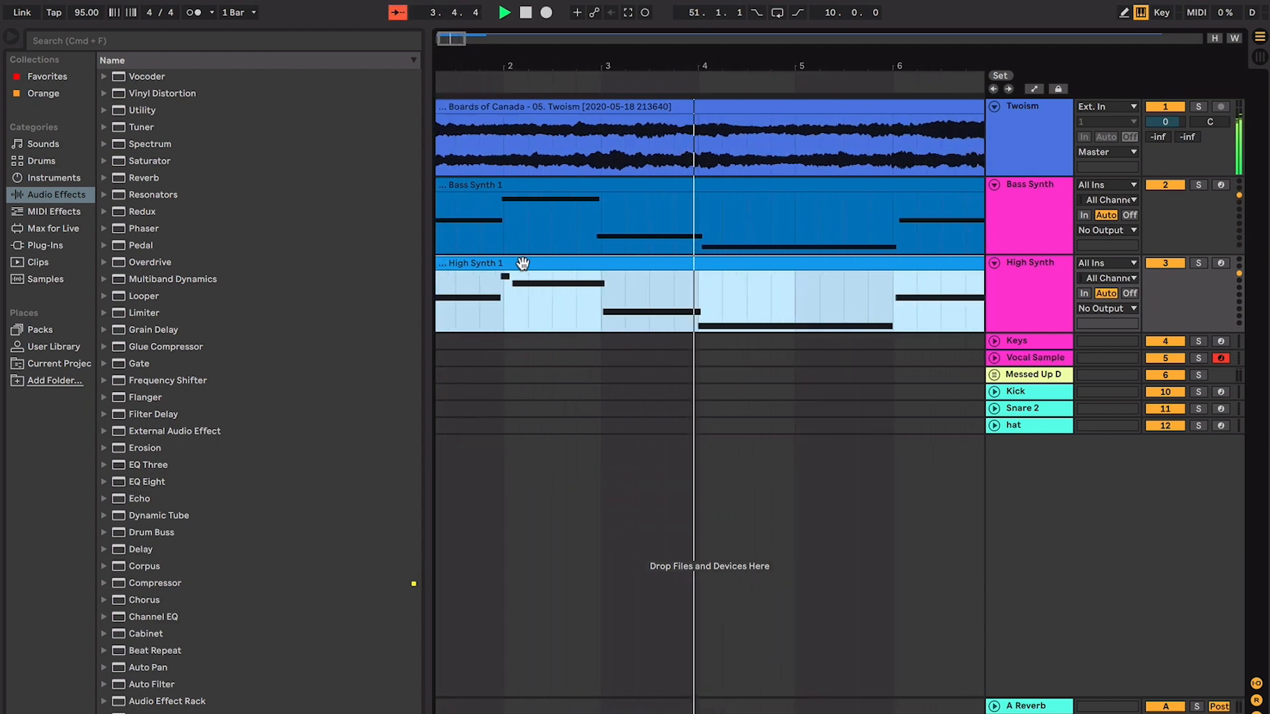
key("minus")
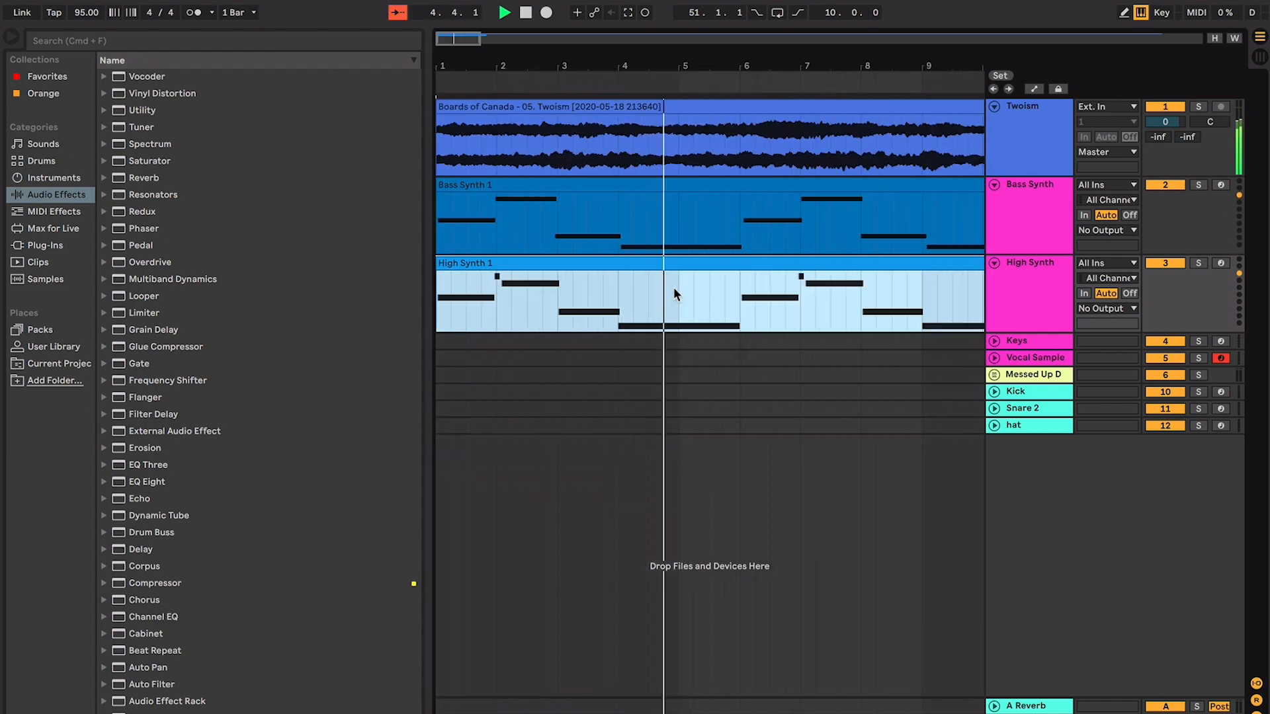
key("minus")
key("minus")
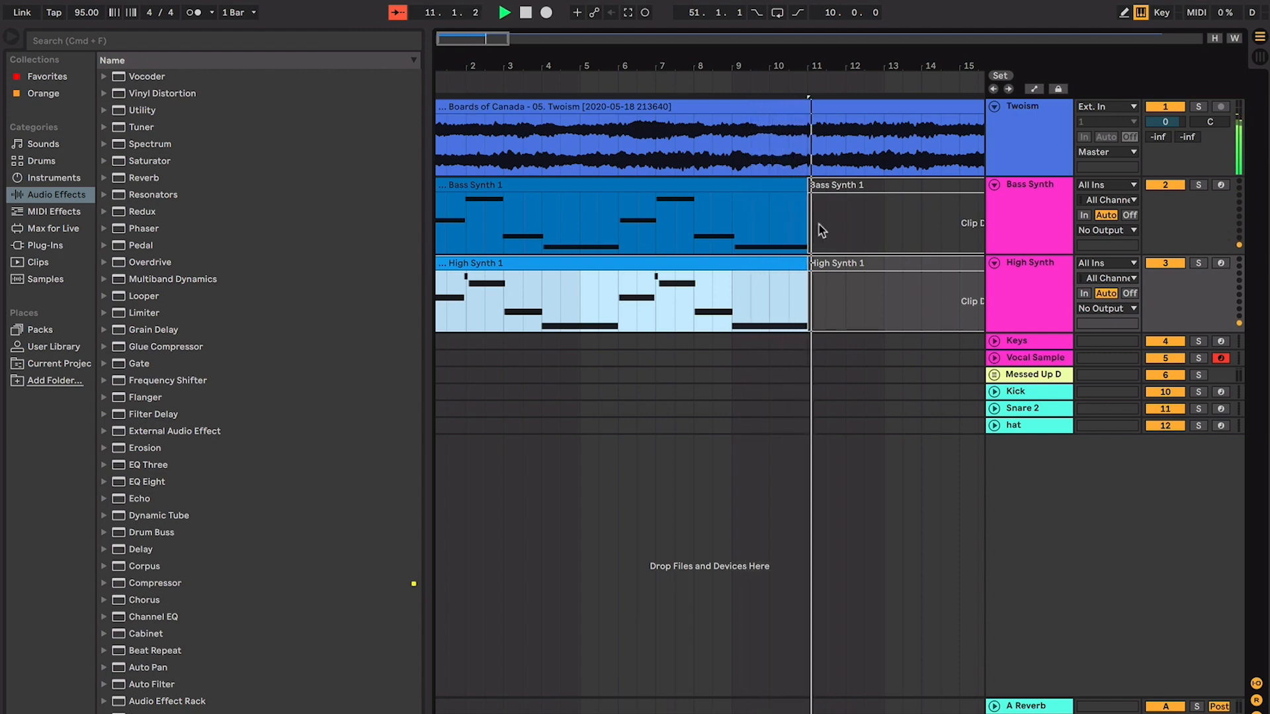
left_click(768, 222)
key("space")
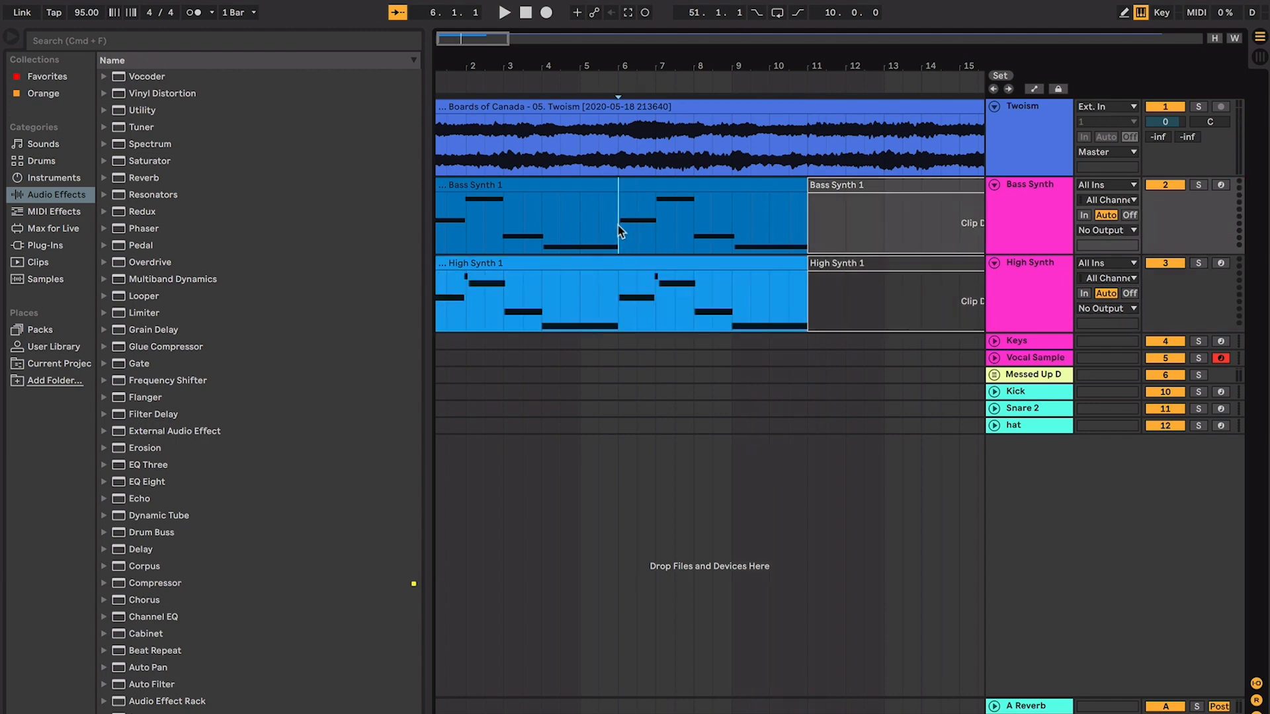
Select bars 6 to 11 of the Bass Synth clip and play that second phrase
left_click_drag(619, 225, 809, 218)
key("plus")
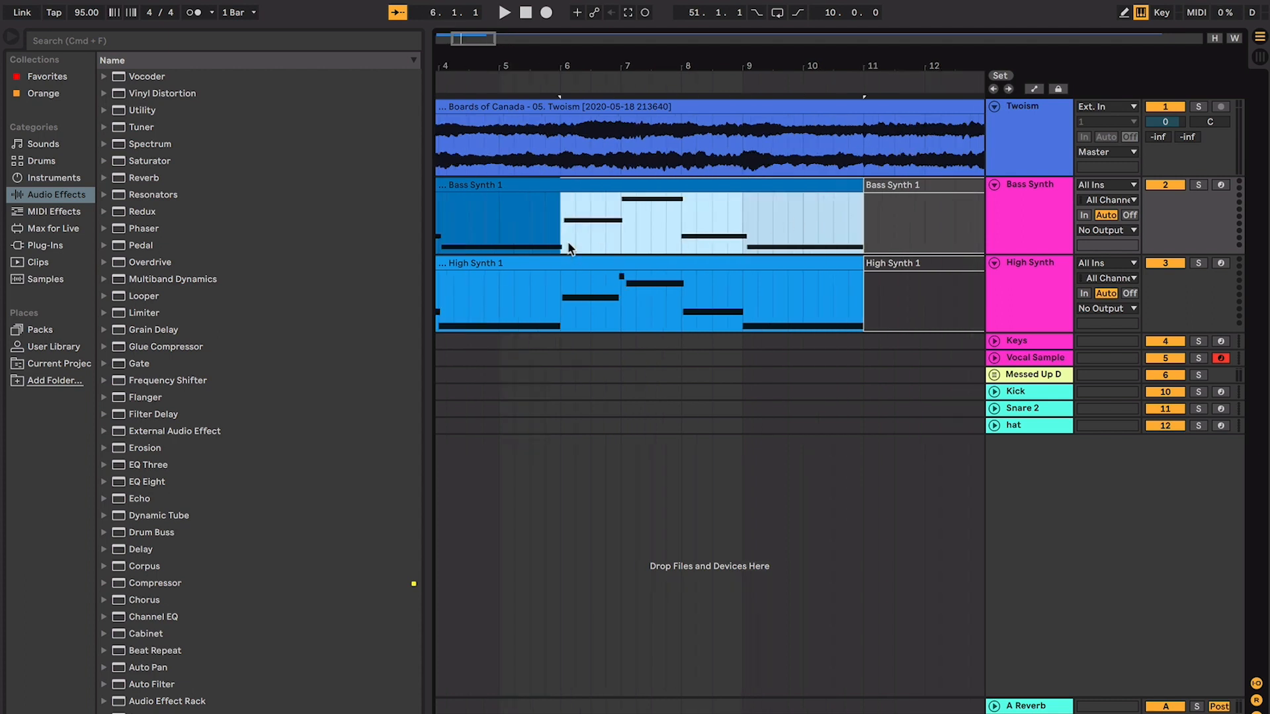
key("space")
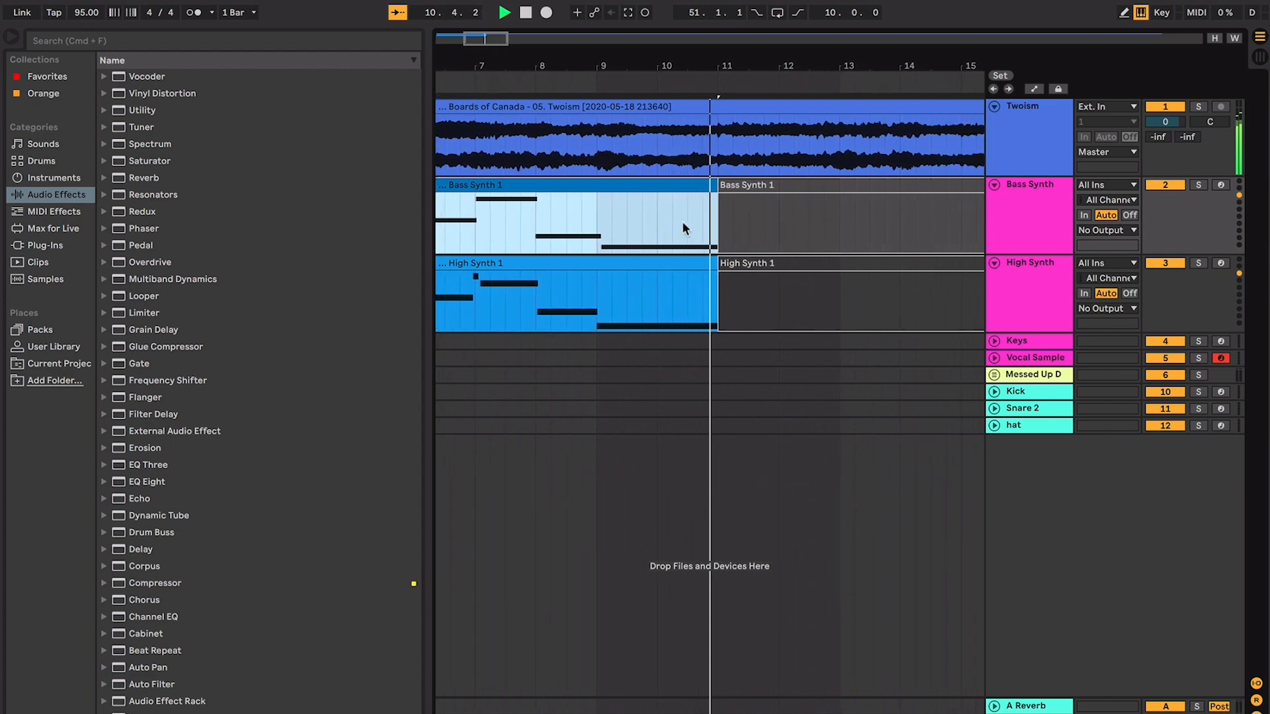
left_click(701, 226)
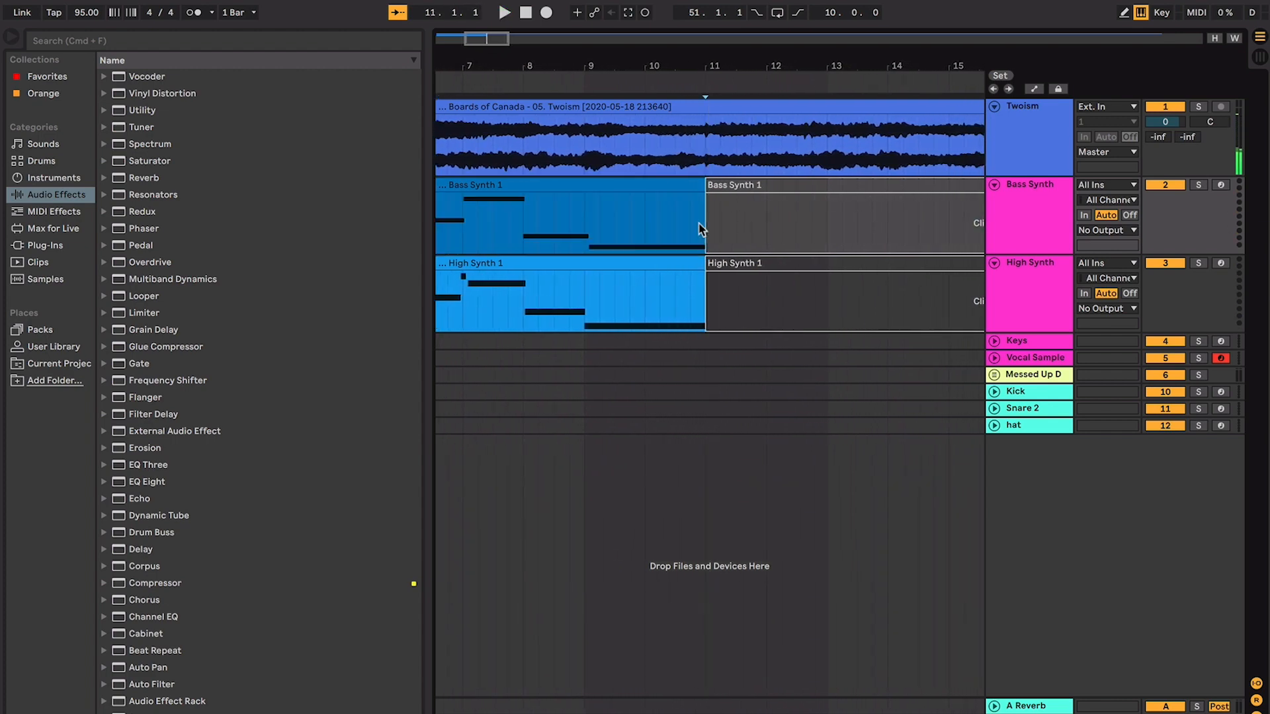
Split the active Bass Synth and High Synth clips at bar 6
key("minus")
left_click(522, 232, "shift")
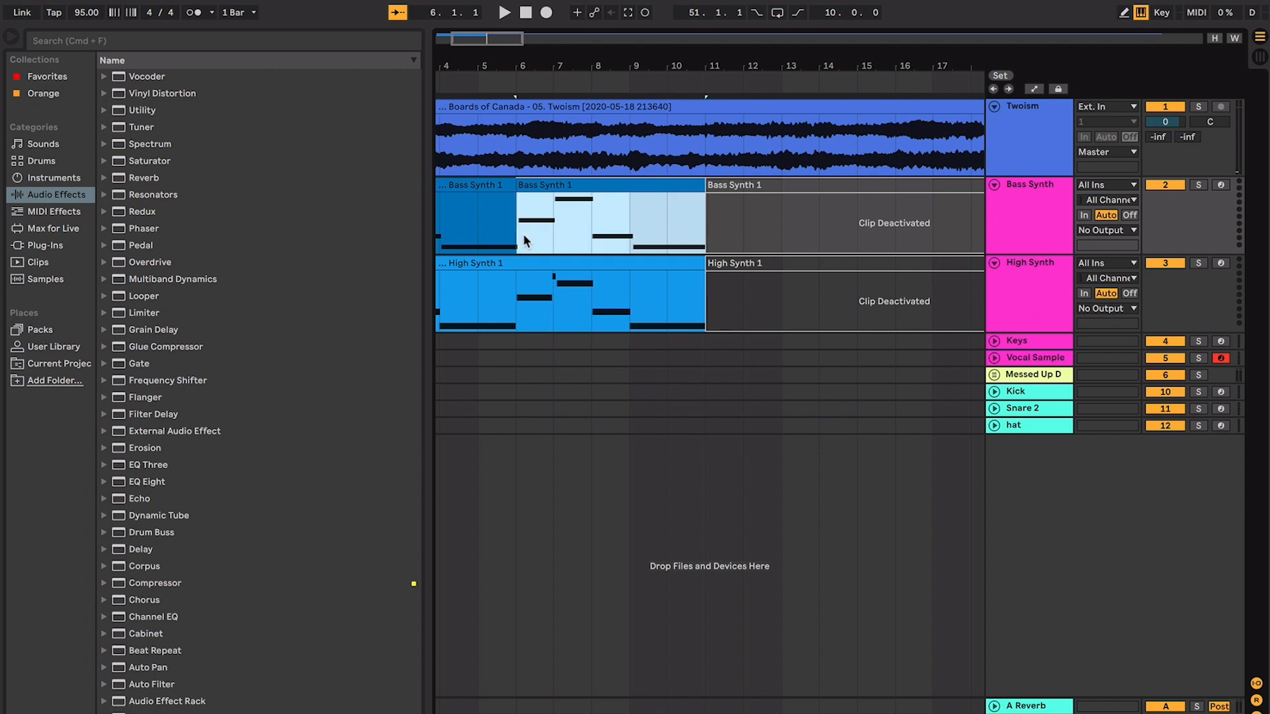
left_click(517, 292, "shift")
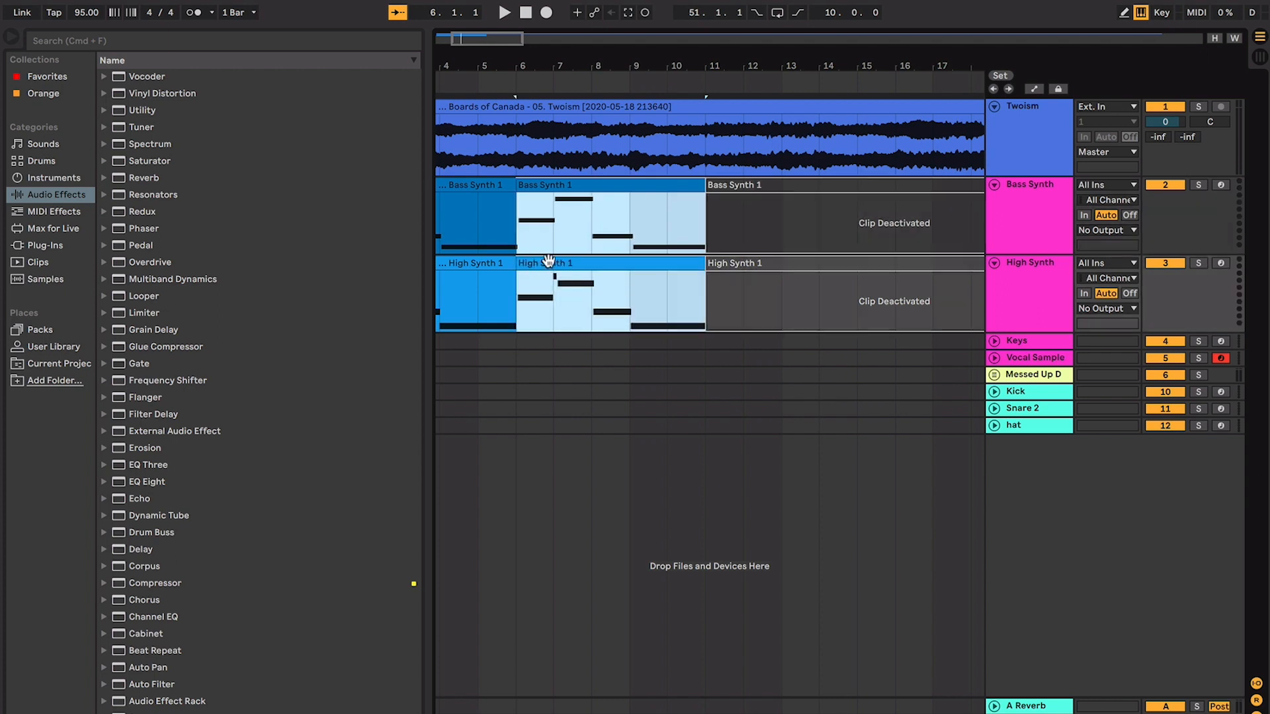
Activate the Bass Synth and High Synth clips spanning bars 11 to 21
scroll(548, 260, "right", 5)
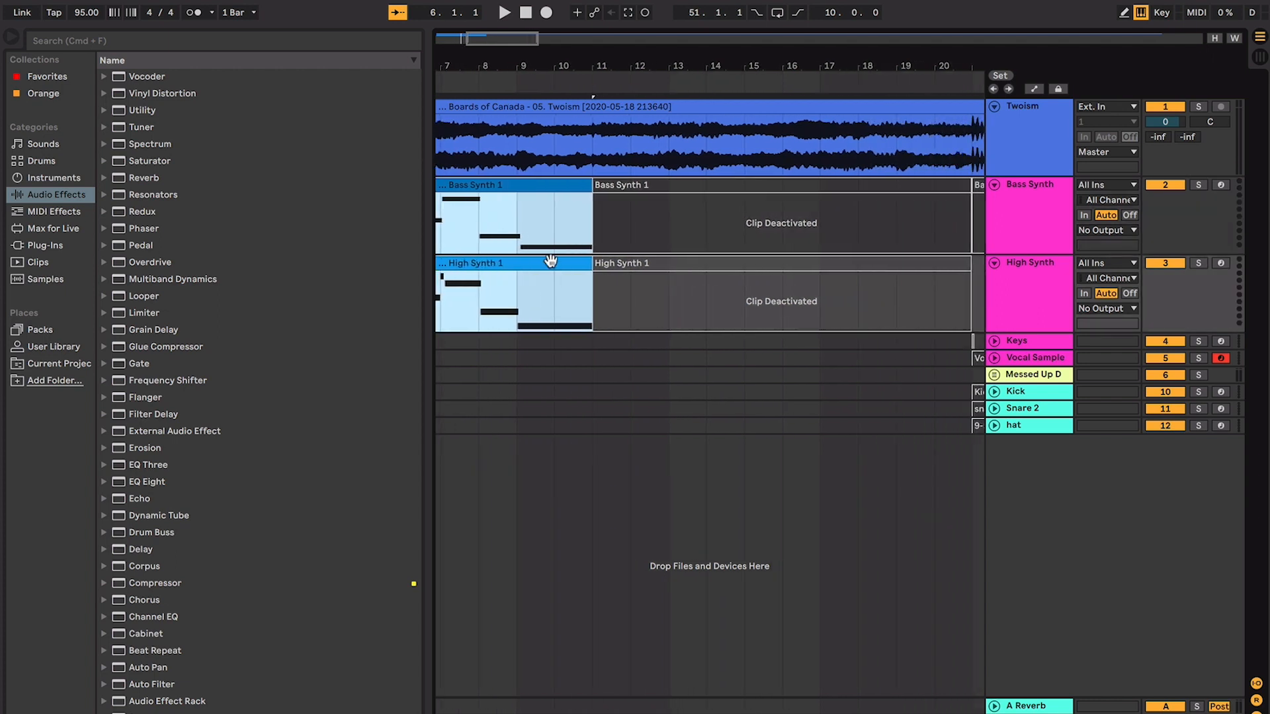
left_click(706, 188)
left_click(710, 276, "shift")
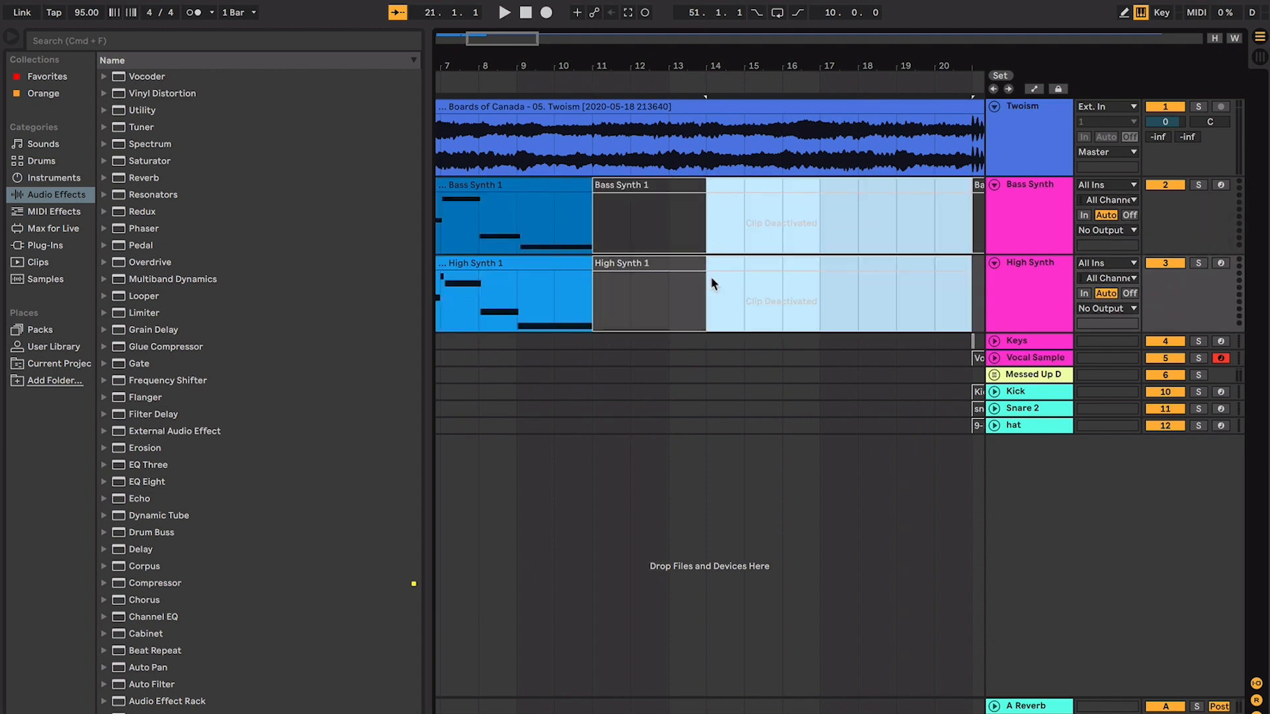
left_click(668, 264, "shift")
left_click(673, 284, "shift")
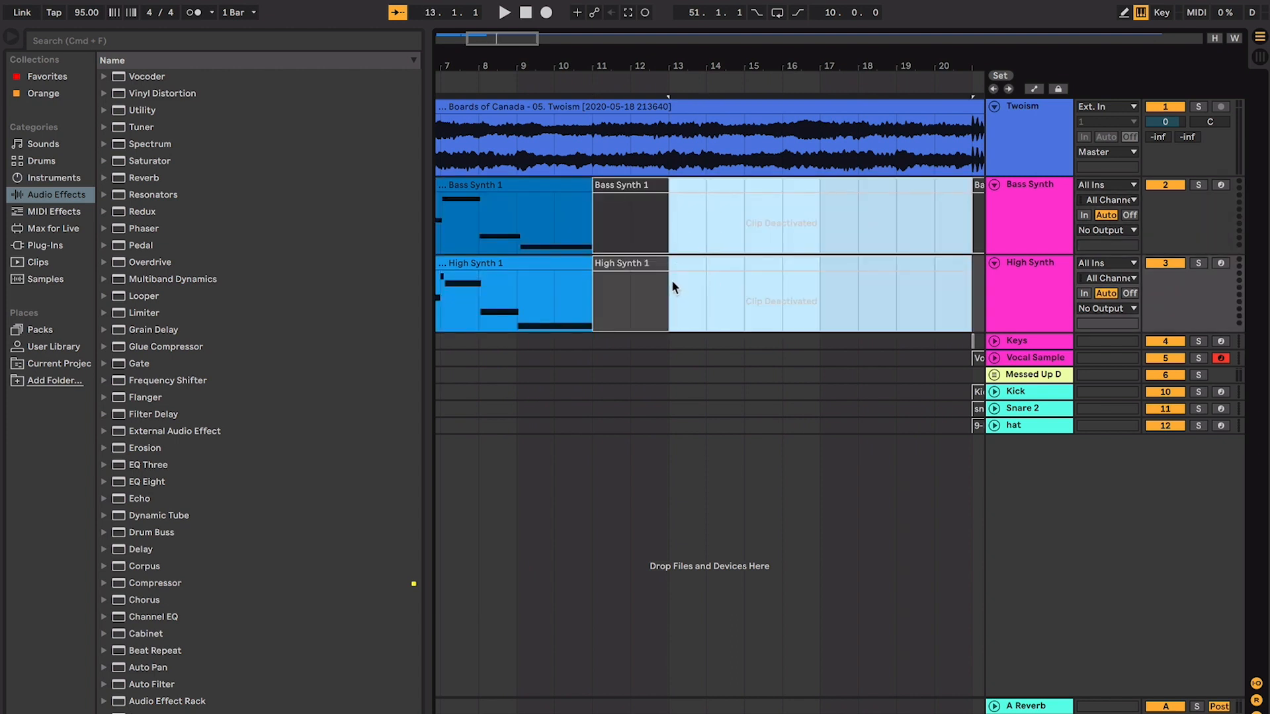
left_click(659, 265, "shift")
key("0")
scroll(656, 263, "right", 1)
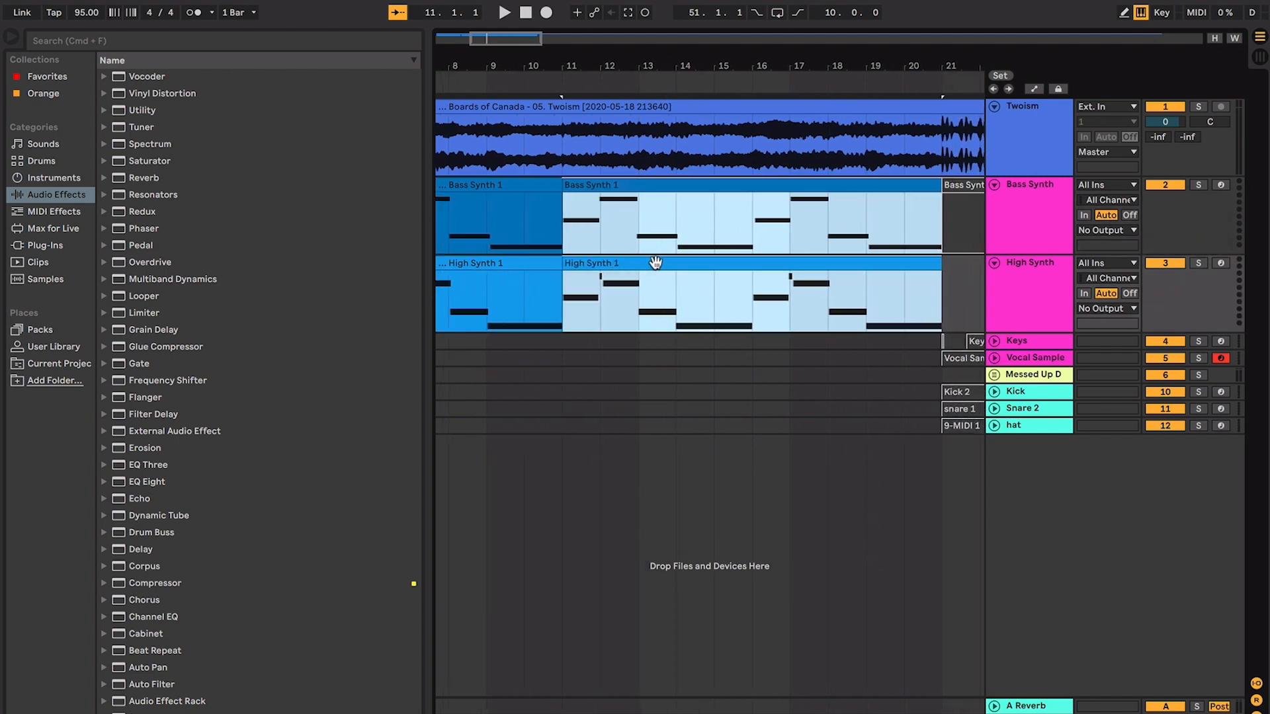
Unfold the Messed Up Drums group and widen the track headers to show its full name
left_click(994, 375)
left_click(881, 437)
left_click(1021, 411)
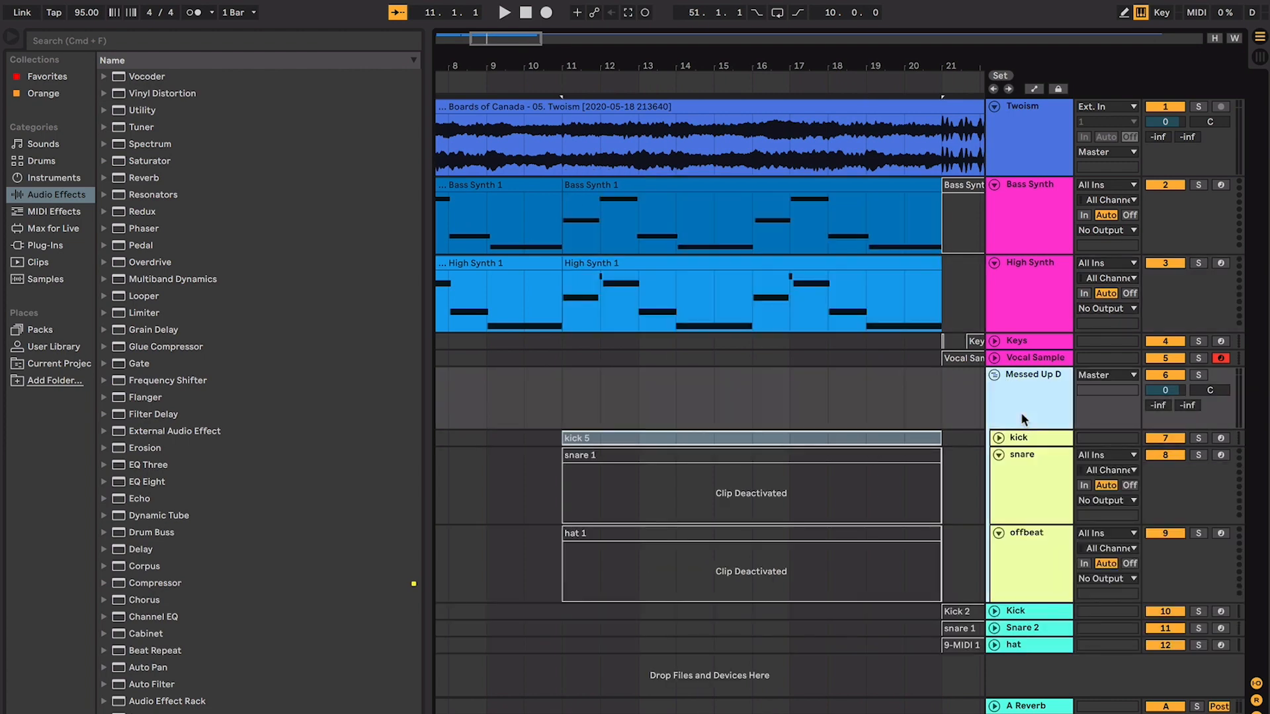
left_click_drag(986, 413, 945, 392)
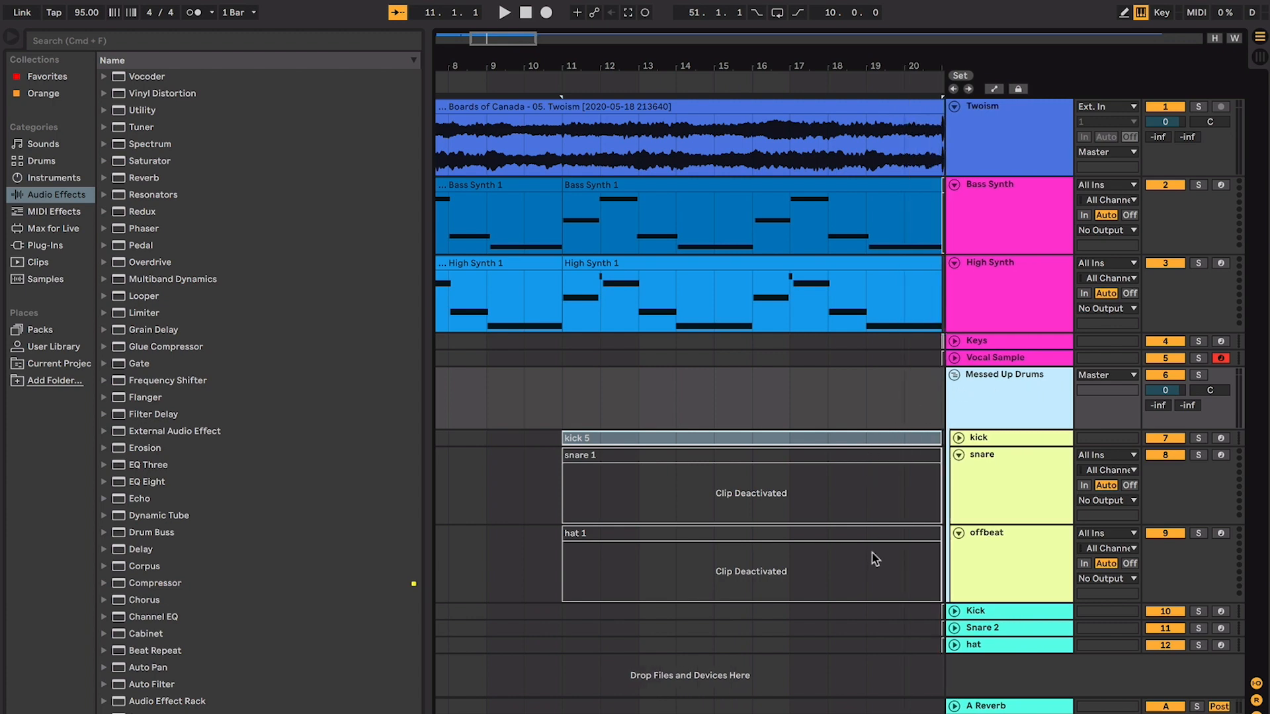
Activate the kick, snare and hat clips in the Messed Up Drums group, and expand the kick track
left_click(875, 533, "shift")
key("0")
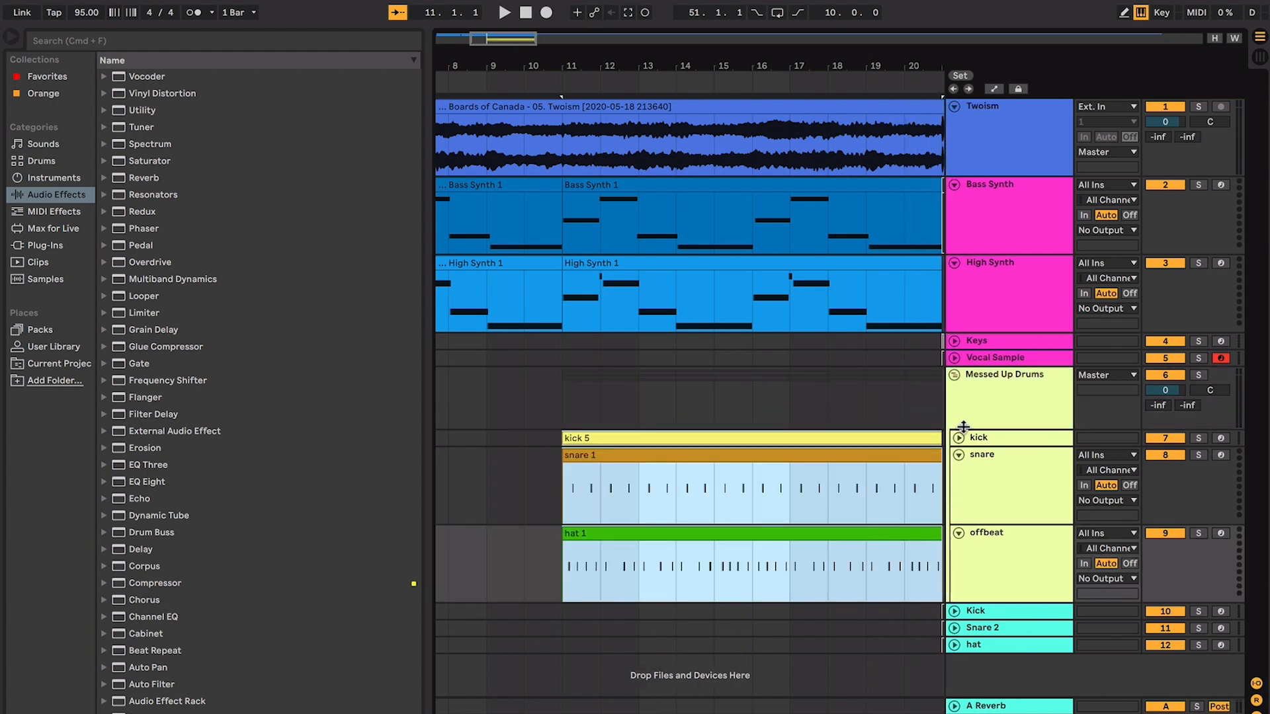
left_click(964, 427)
left_click(958, 438)
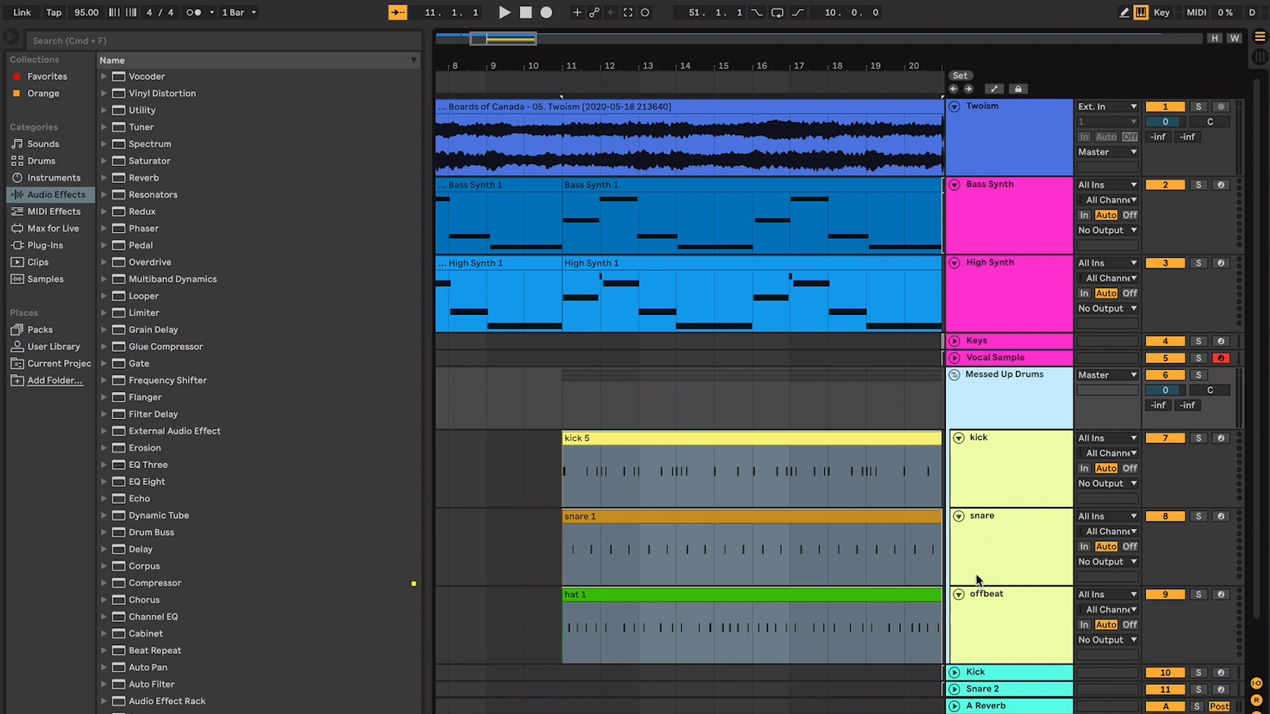
Examine the note patterns of the kick, snare and offbeat clips closely from bar 11
left_click(978, 580)
left_click(690, 518)
key("plus")
key("plus")
key("plus")
key("plus")
key("plus")
key("plus")
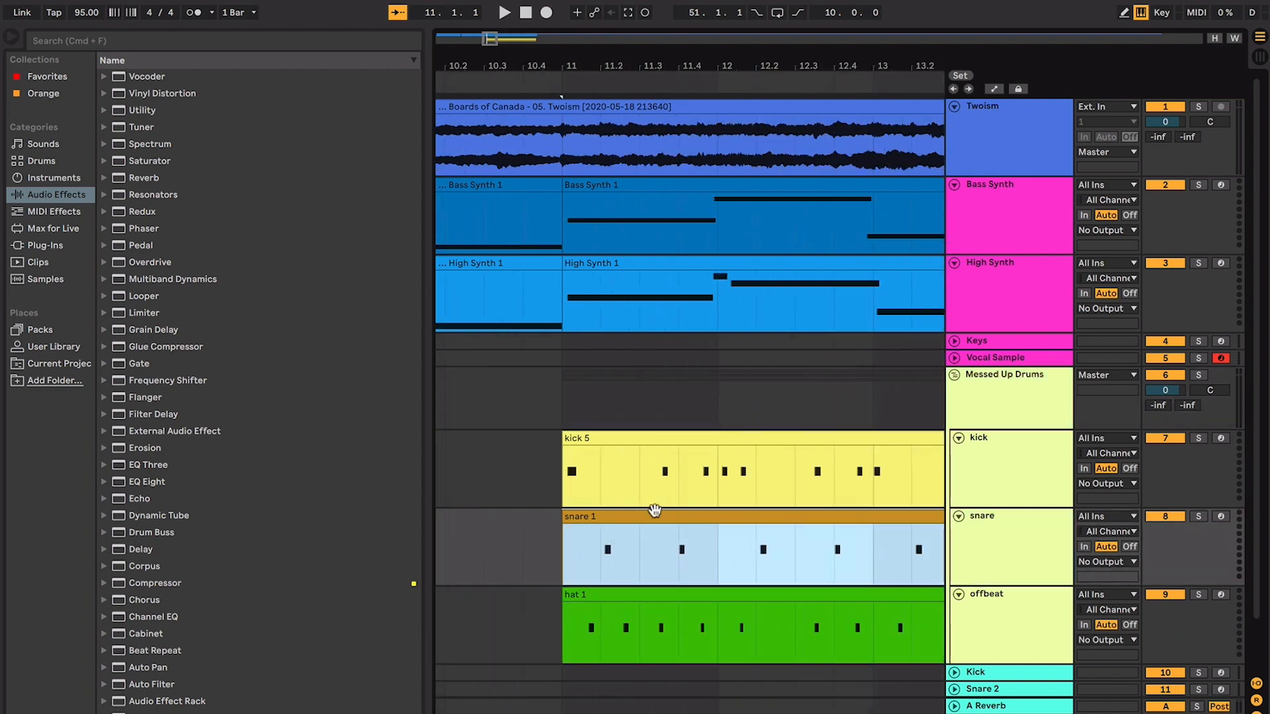
scroll(483, 532, "down", 1)
scroll(496, 523, "right", 2)
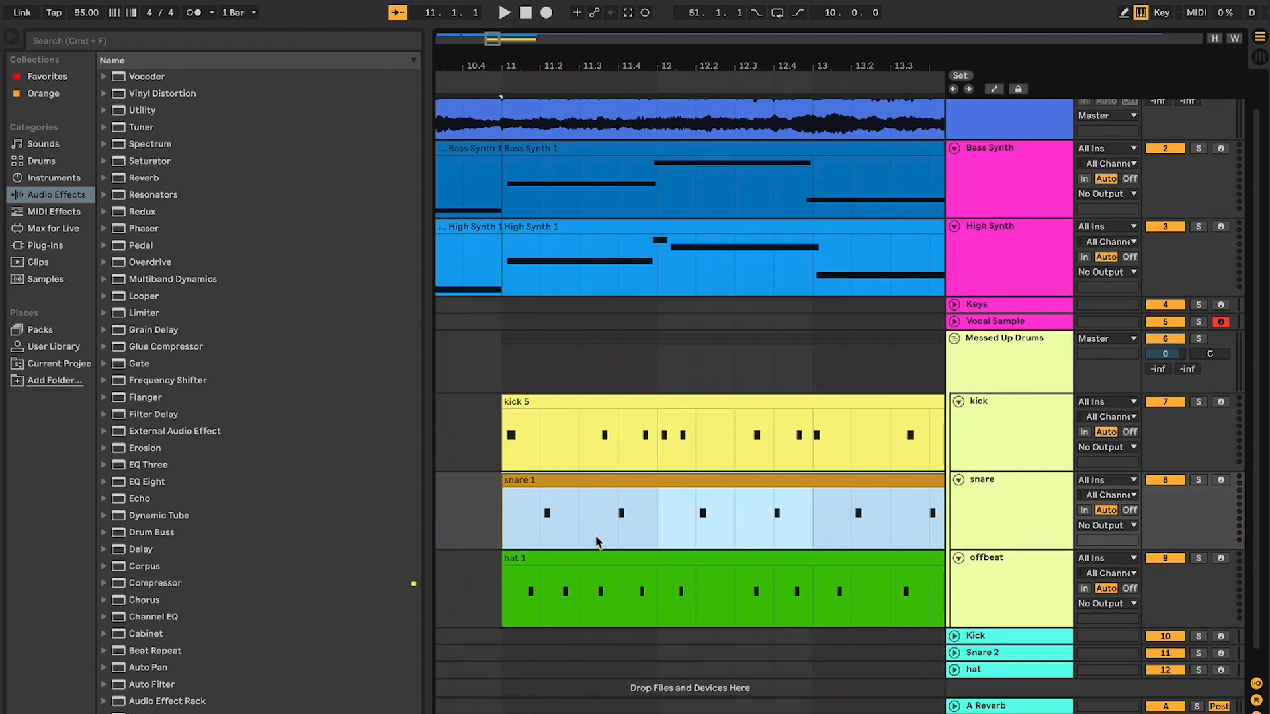
Examine the kick, snare and hat clips of the Messed Up Drums group across bars 11 to 21
scroll(597, 542, "right", 1)
left_click(1009, 370)
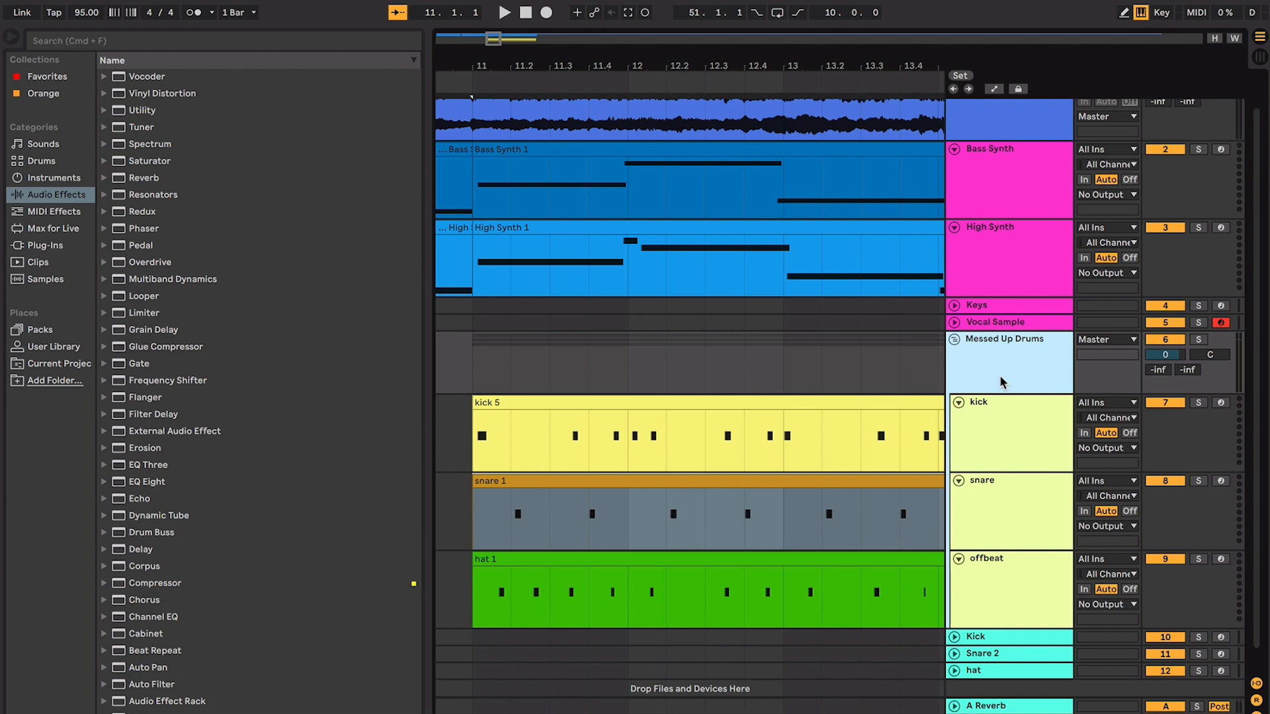
left_click(457, 448)
key("minus")
key("minus")
key("minus")
key("minus")
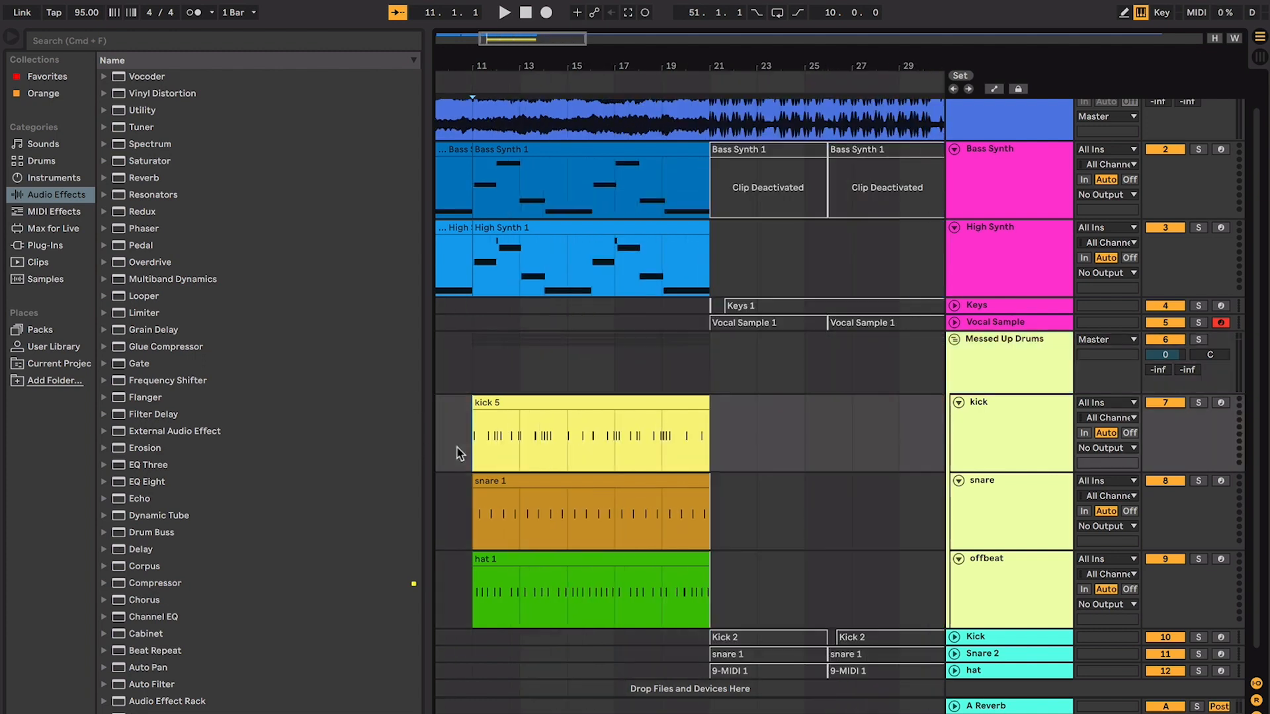
scroll(459, 452, "left", 1)
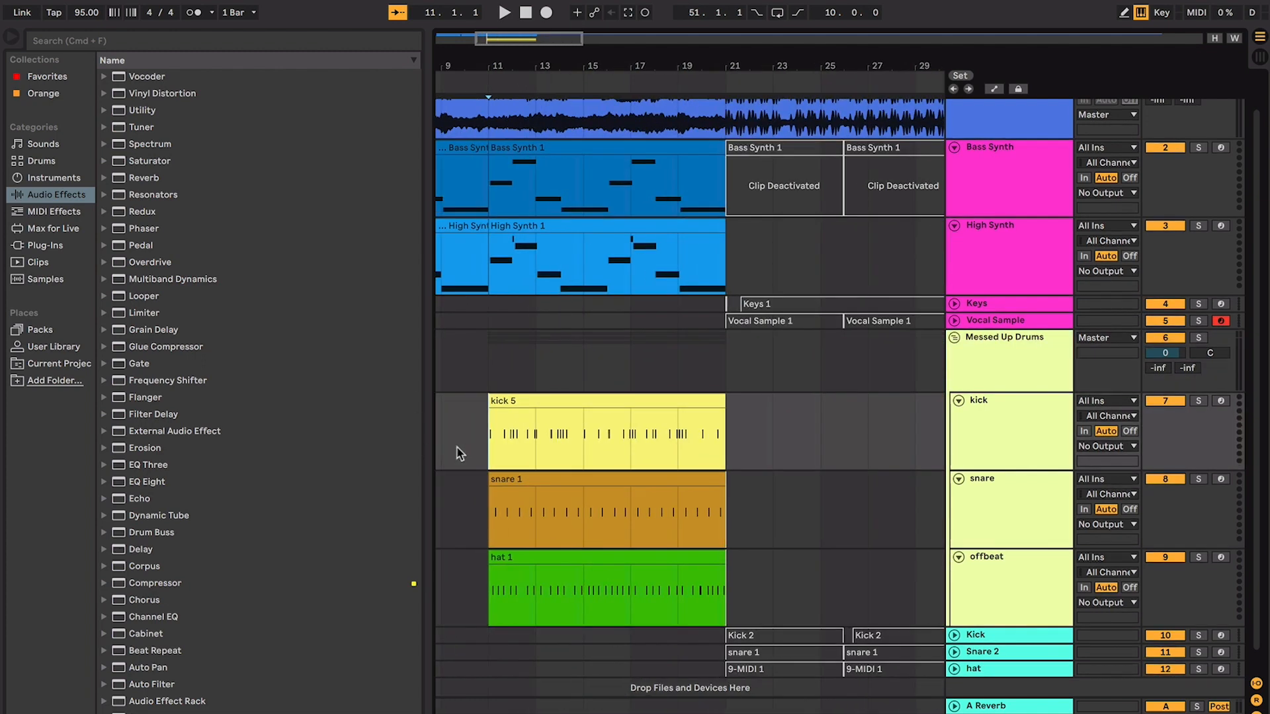
Select the High Synth and Bass Synth clips at bar 11, and play the arrangement from the kick clip's start
left_click(518, 226)
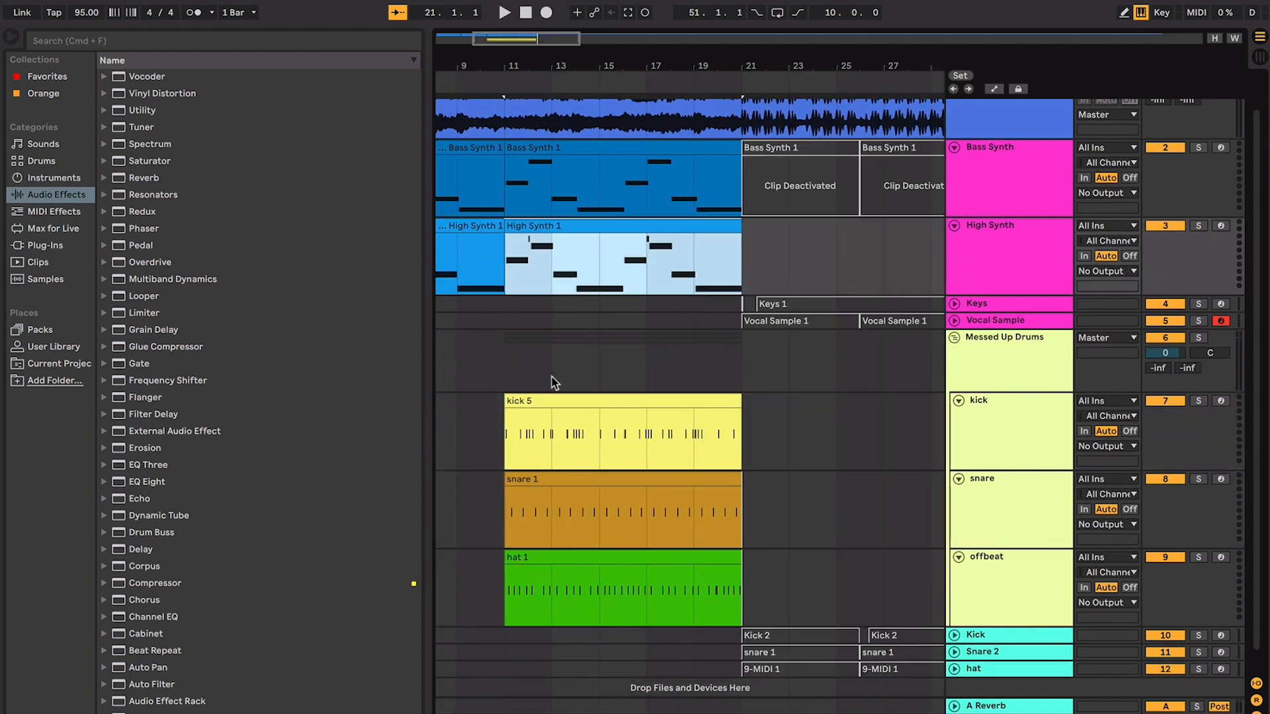
left_click(561, 147, "shift")
key("plus")
key("plus")
scroll(689, 355, "left", 4)
left_click(684, 393)
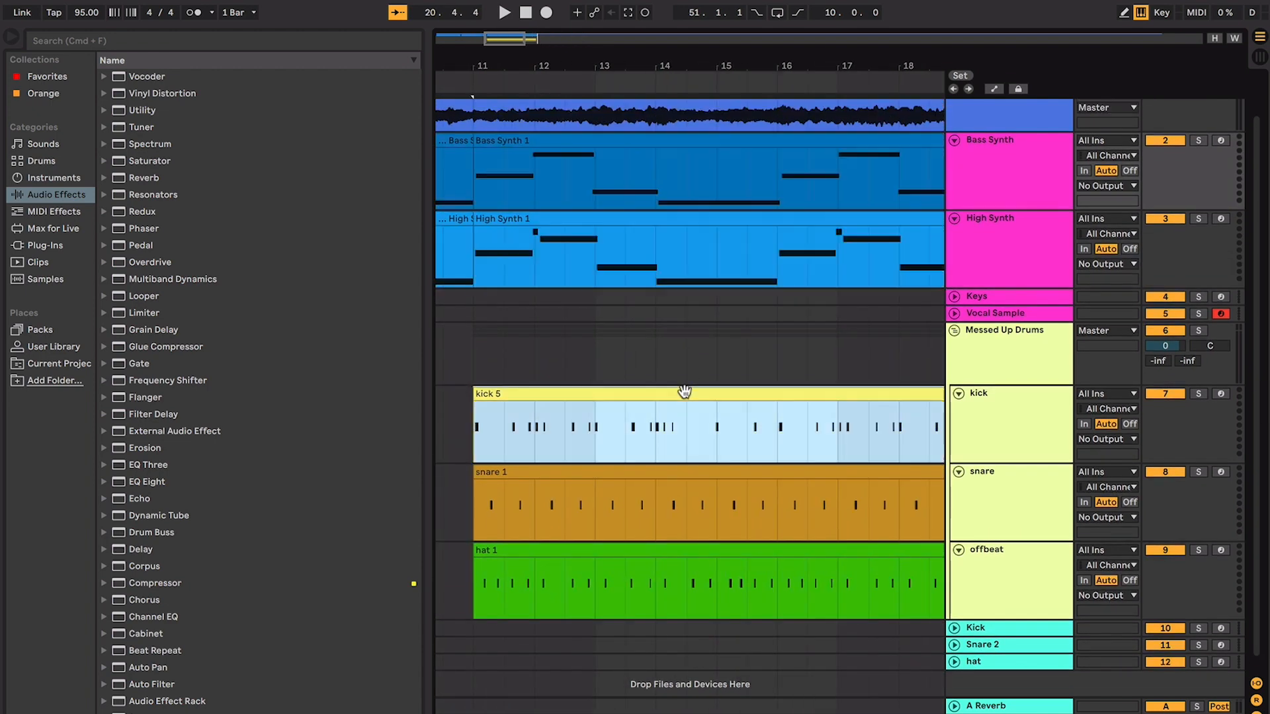
key("plus")
key("space")
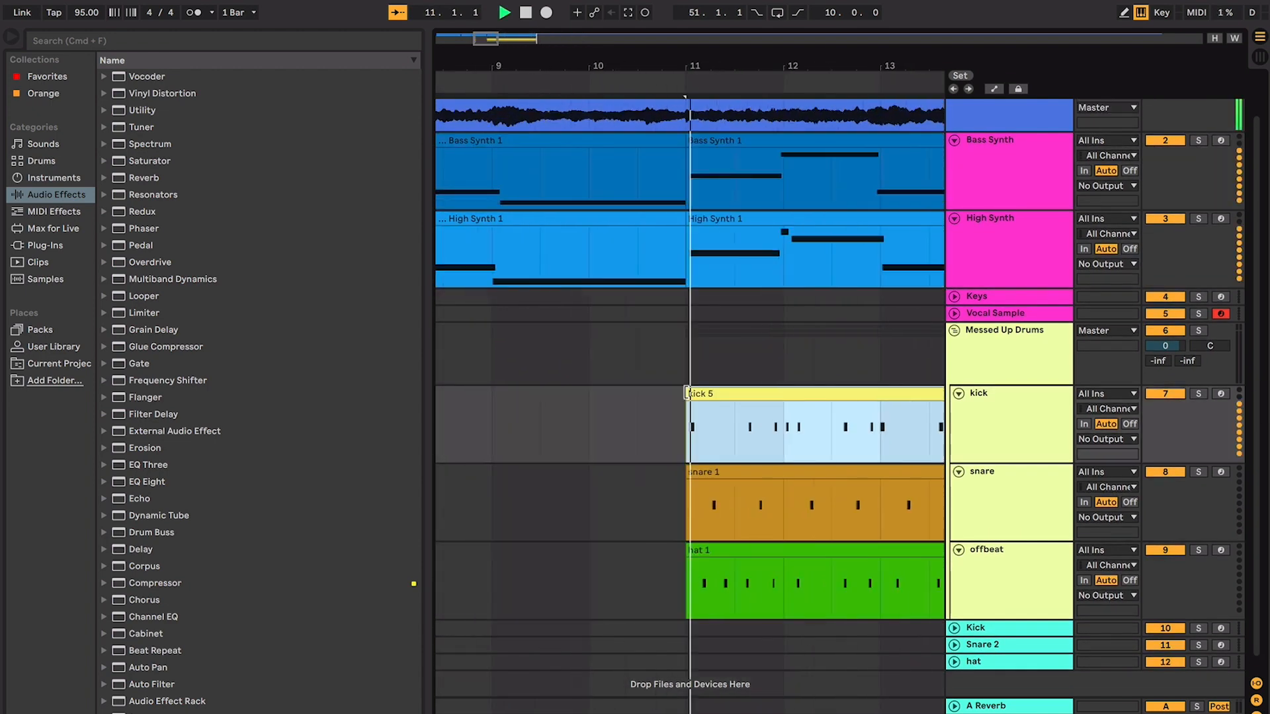
key("plus")
key("plus")
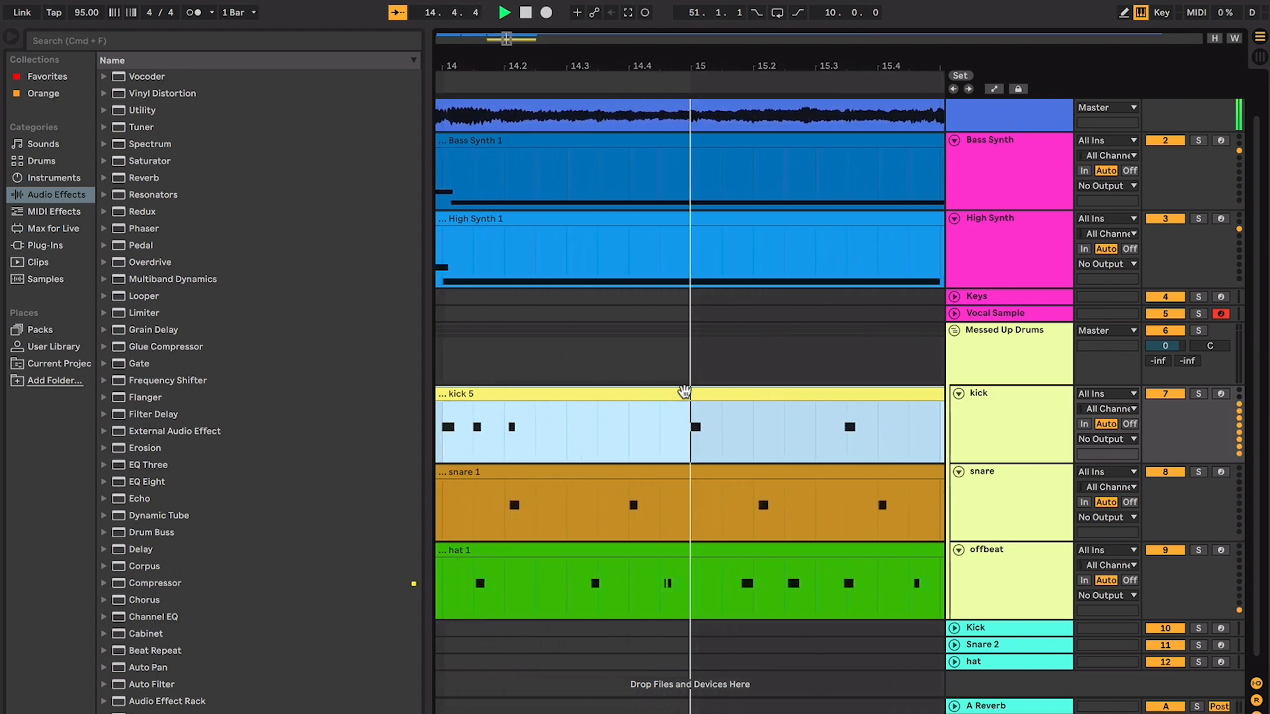
Play the arrangement from bar 18 into the section starting at bar 21, and stop playback
scroll(685, 391, "down", 10)
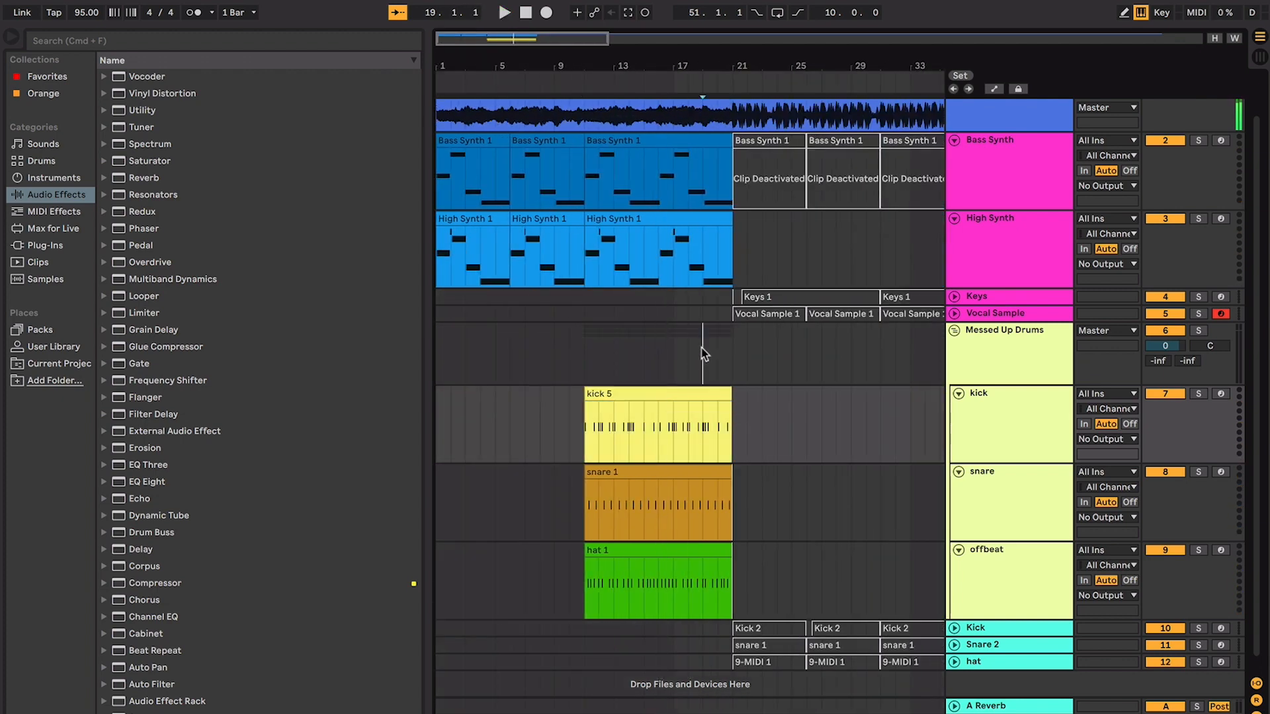
scroll(702, 354, "up", 10)
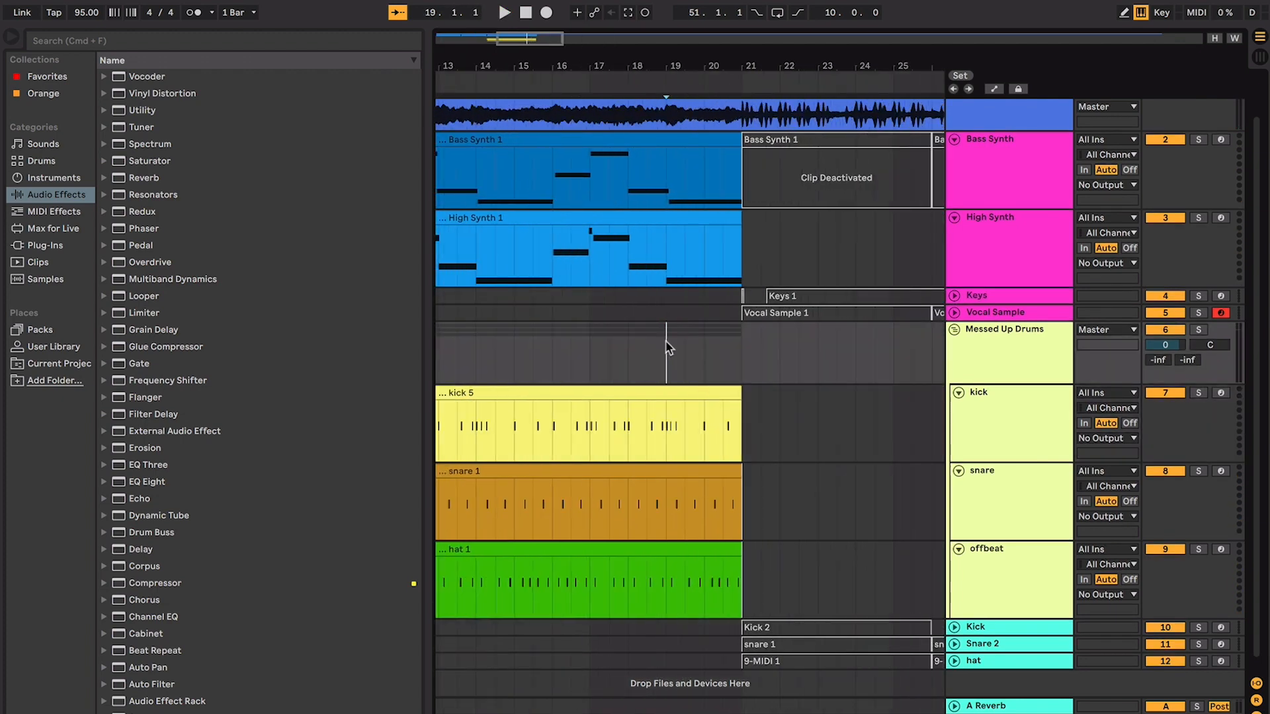
scroll(666, 338, "down", 3)
scroll(686, 350, "up", 3)
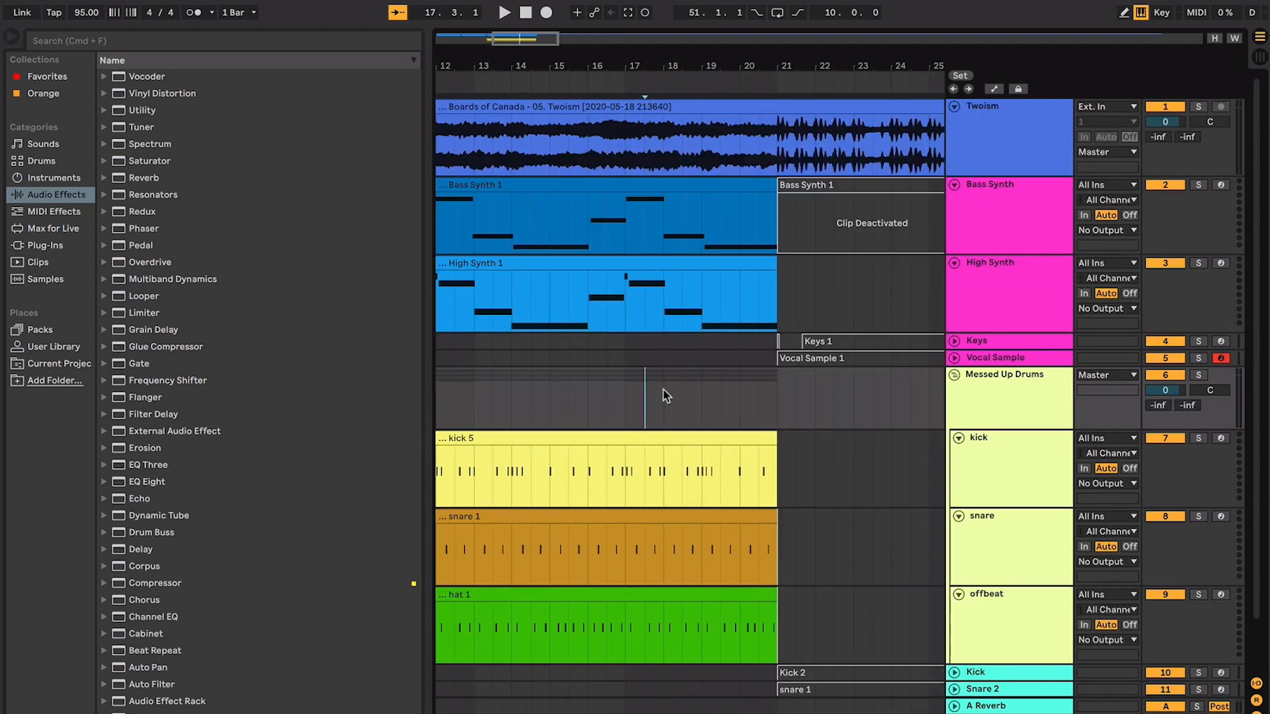
key("space")
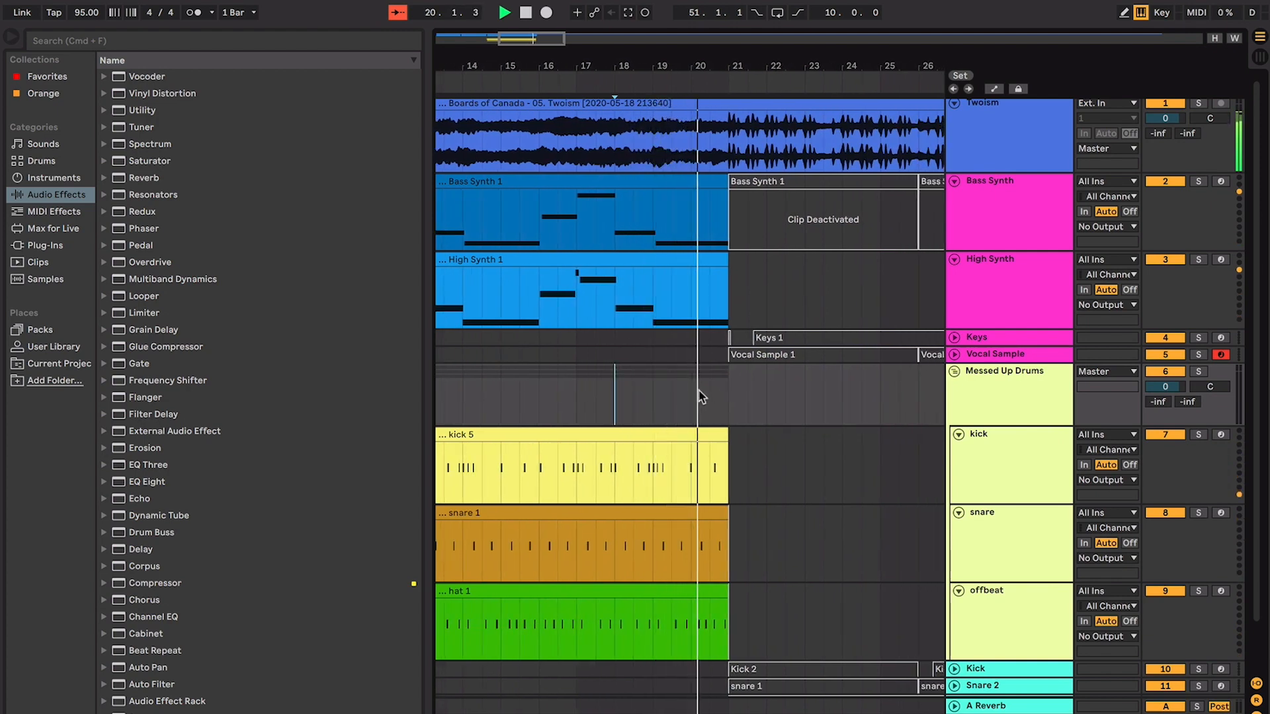
scroll(701, 397, "down", 2)
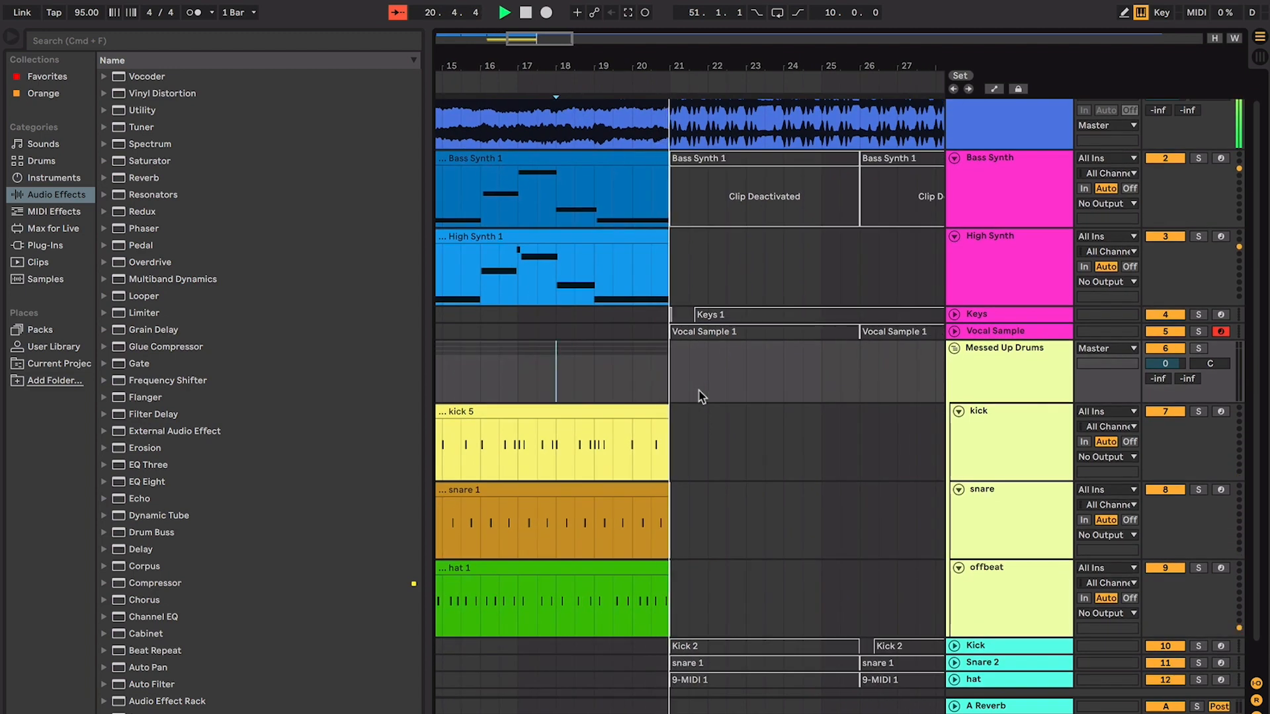
scroll(702, 397, "down", 2)
scroll(702, 396, "right", 3)
key("minus")
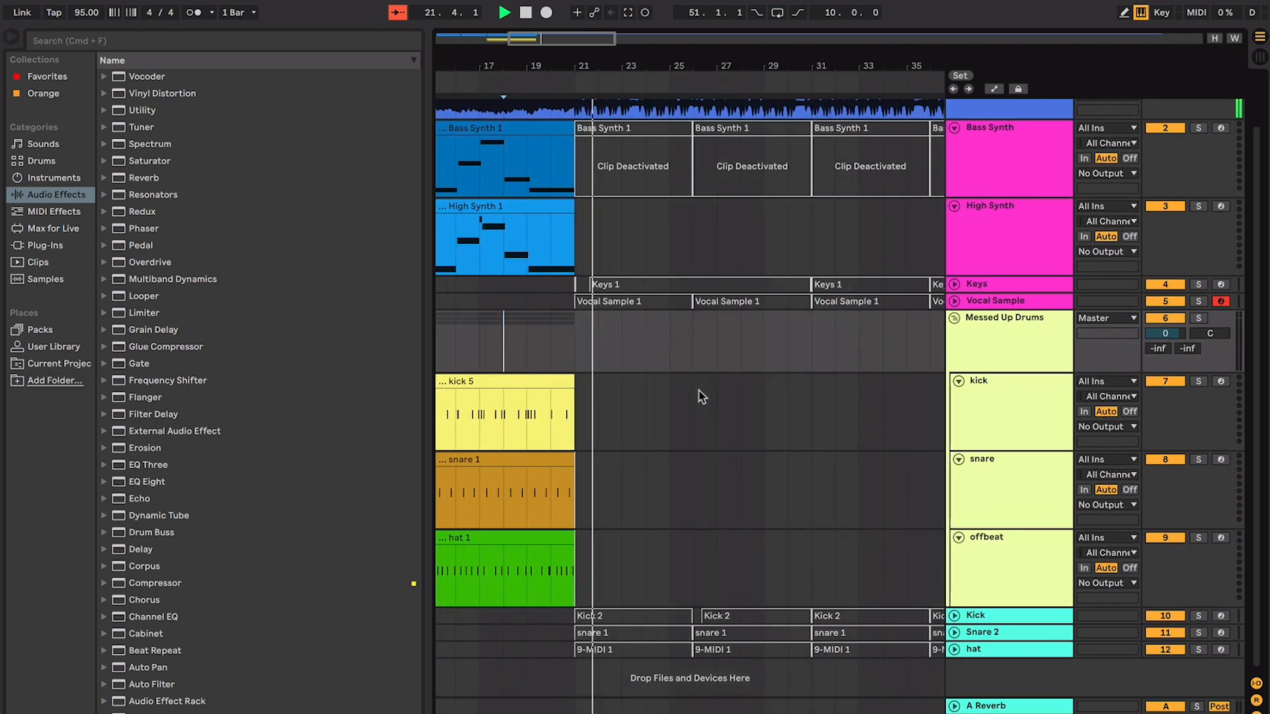
scroll(714, 423, "up", 1)
scroll(715, 423, "left", 1)
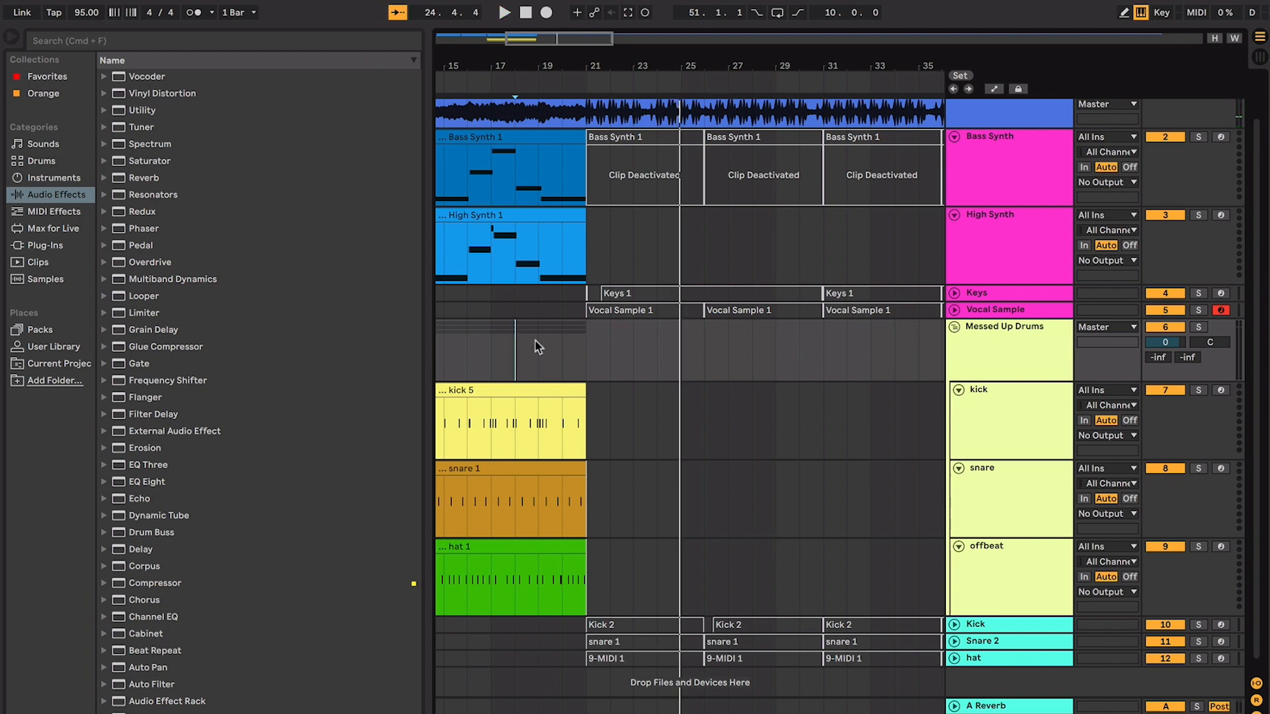
Activate the Kick, Snare 2 and hat clips spanning bars 21 to 31
left_click_drag(535, 341, 659, 353)
left_click(611, 347)
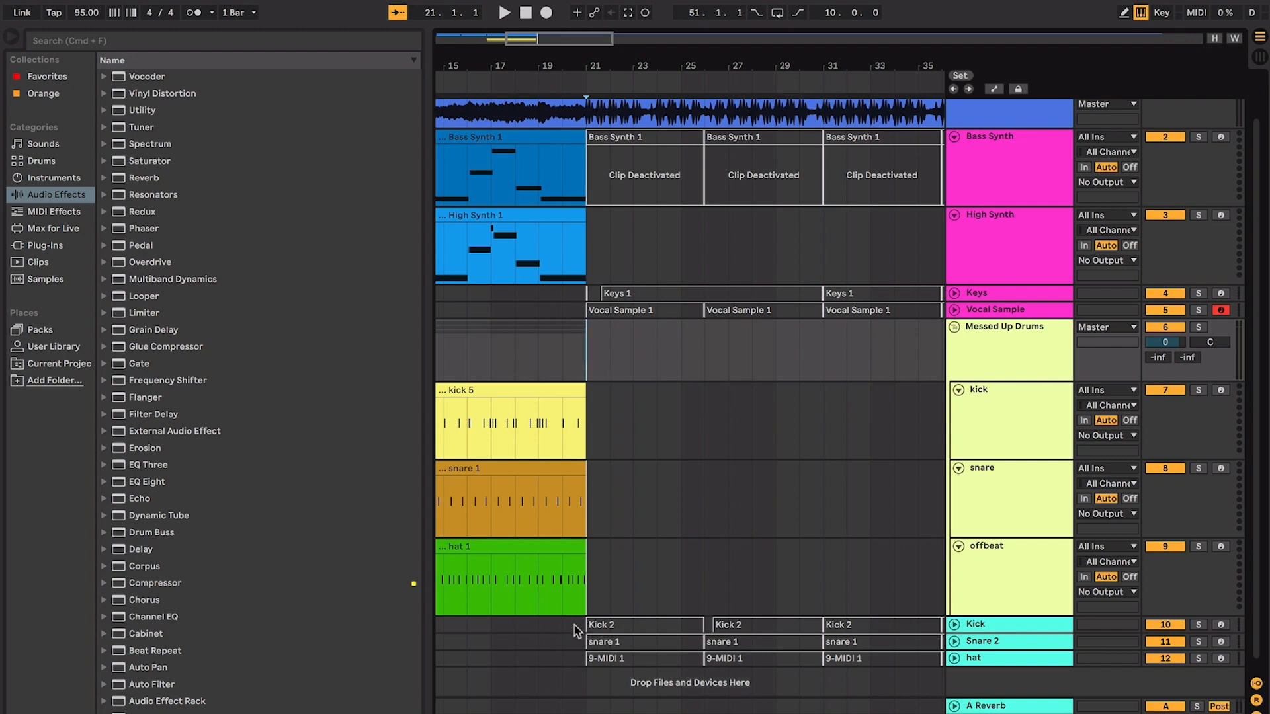
left_click_drag(574, 630, 806, 677)
left_click_drag(813, 678, 814, 672)
Unfold the Kick, Snare 2 and hat tracks to show their note patterns
left_click(965, 627)
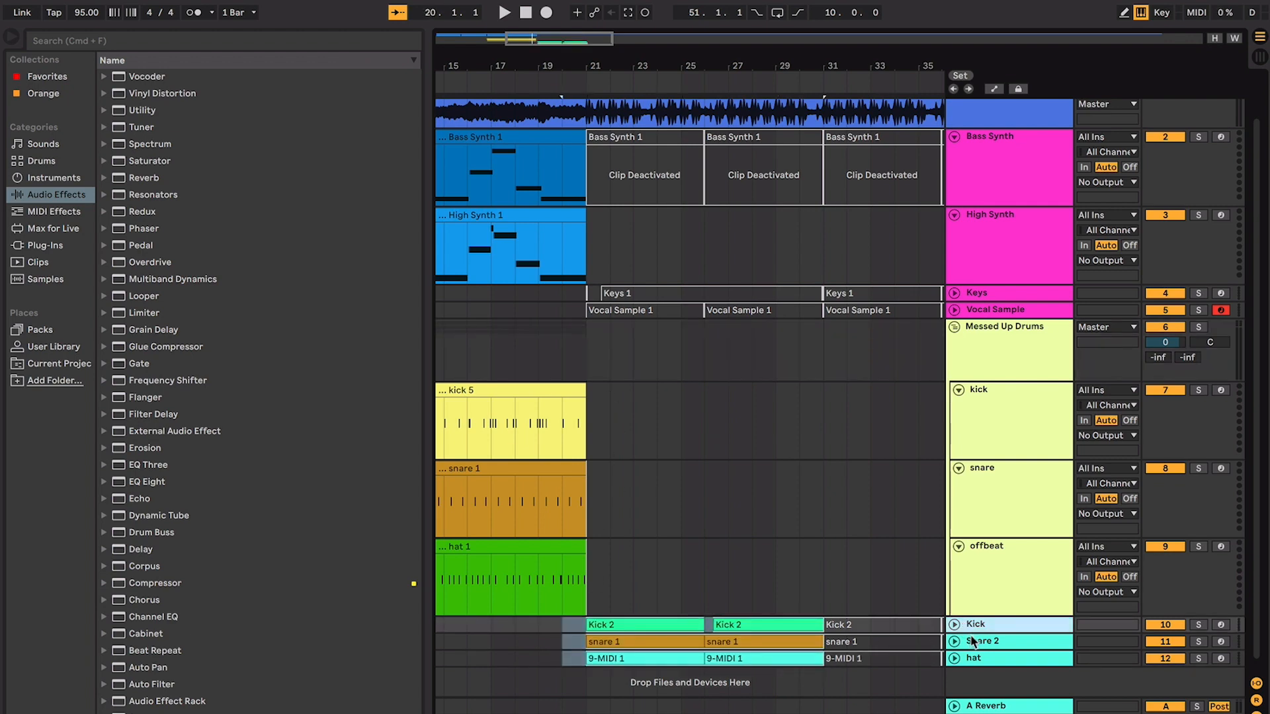
left_click(971, 642)
left_click(970, 658, "shift")
left_click(982, 631, "shift")
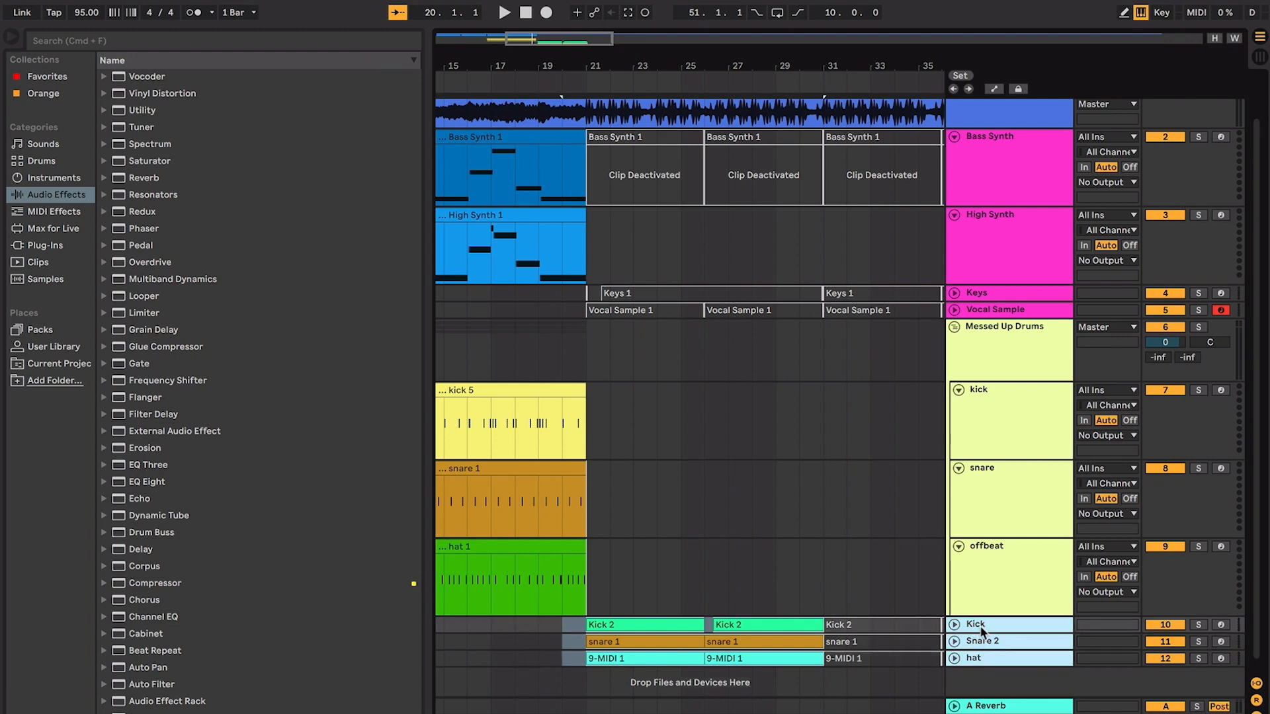
left_click(962, 627)
left_click(954, 625)
scroll(954, 665, "down", 2)
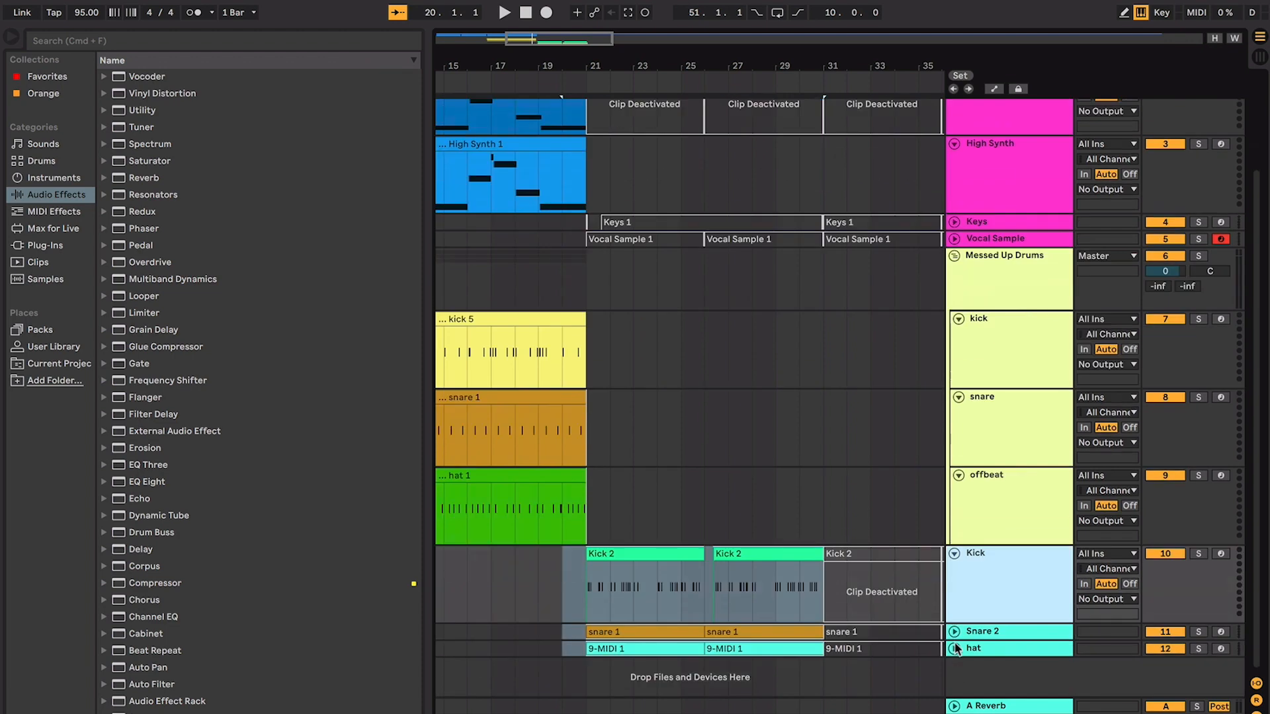
left_click(955, 628)
scroll(953, 648, "down", 2)
left_click(954, 627)
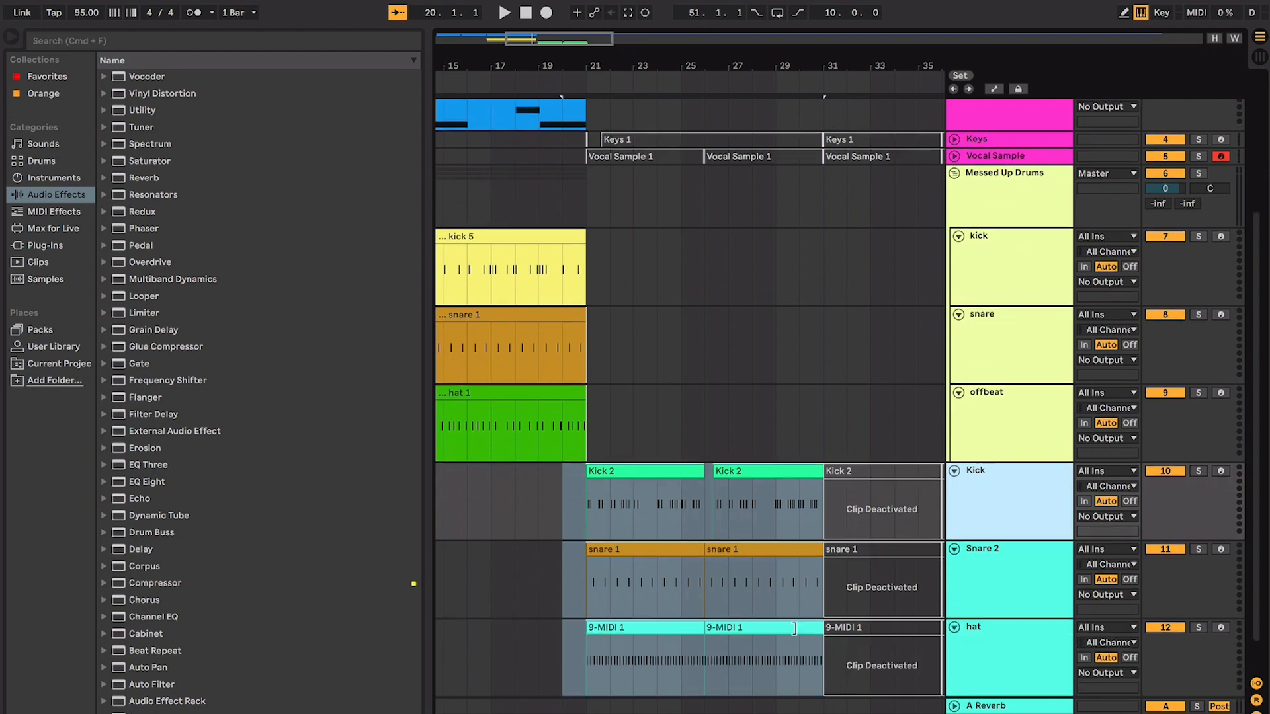
Consolidate the clips from bar 21 to 31 into one clip each on the Kick, Snare 2 and hat tracks
left_click(671, 627)
left_click(803, 464, "shift")
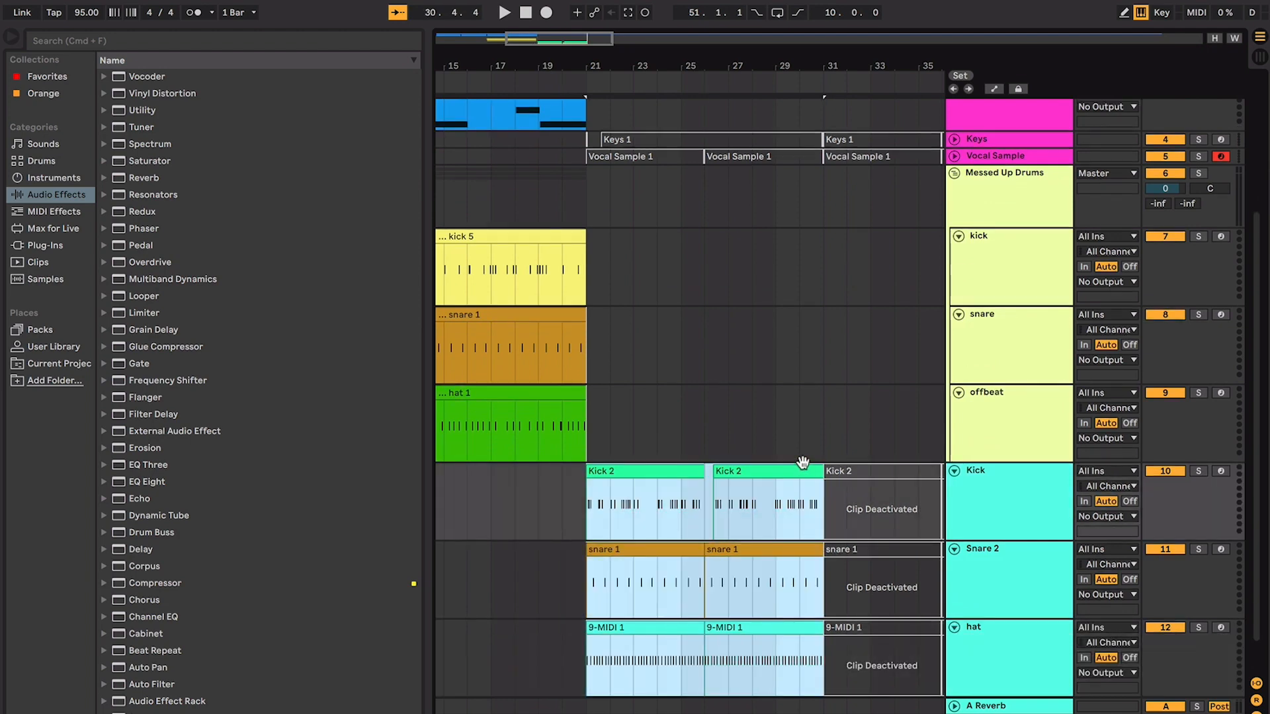
key("super+k")
key("super+k")
key("super+j")
Unfold the Keys track to show its clips from bar 21
scroll(803, 462, "up", 2)
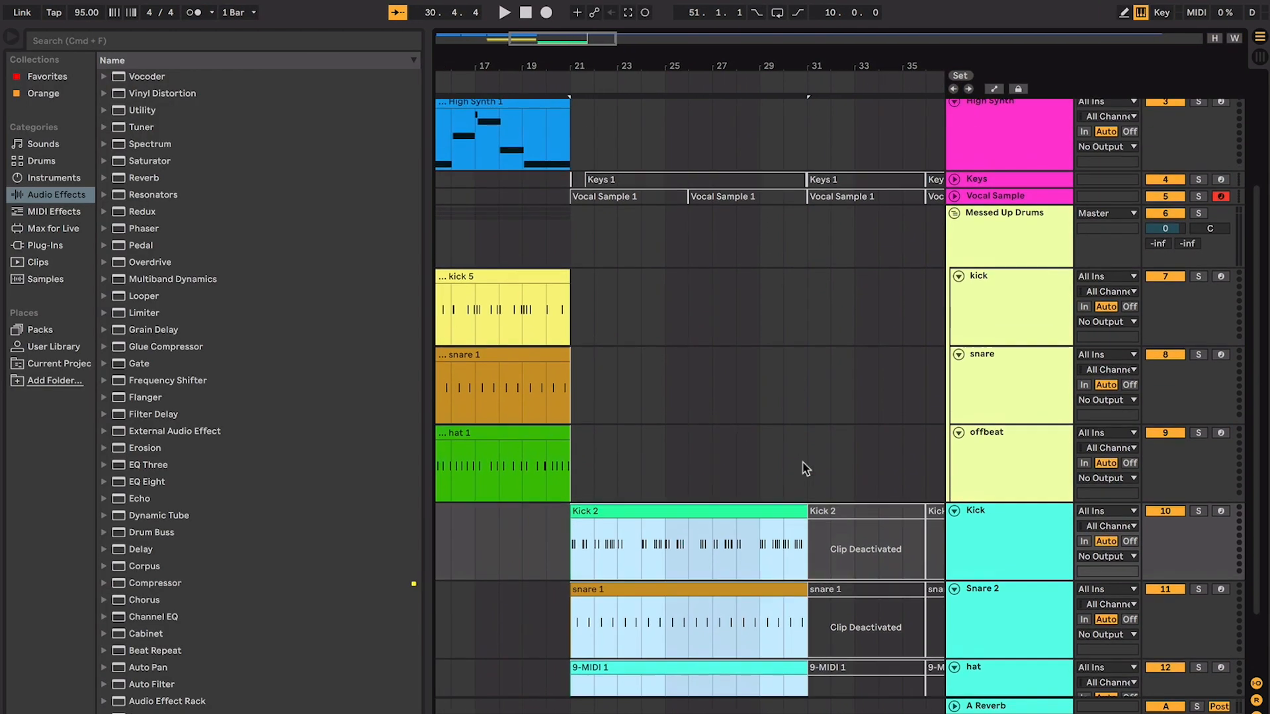
scroll(803, 462, "up", 1)
scroll(803, 462, "down", 3)
key("plus")
scroll(803, 462, "up", 5)
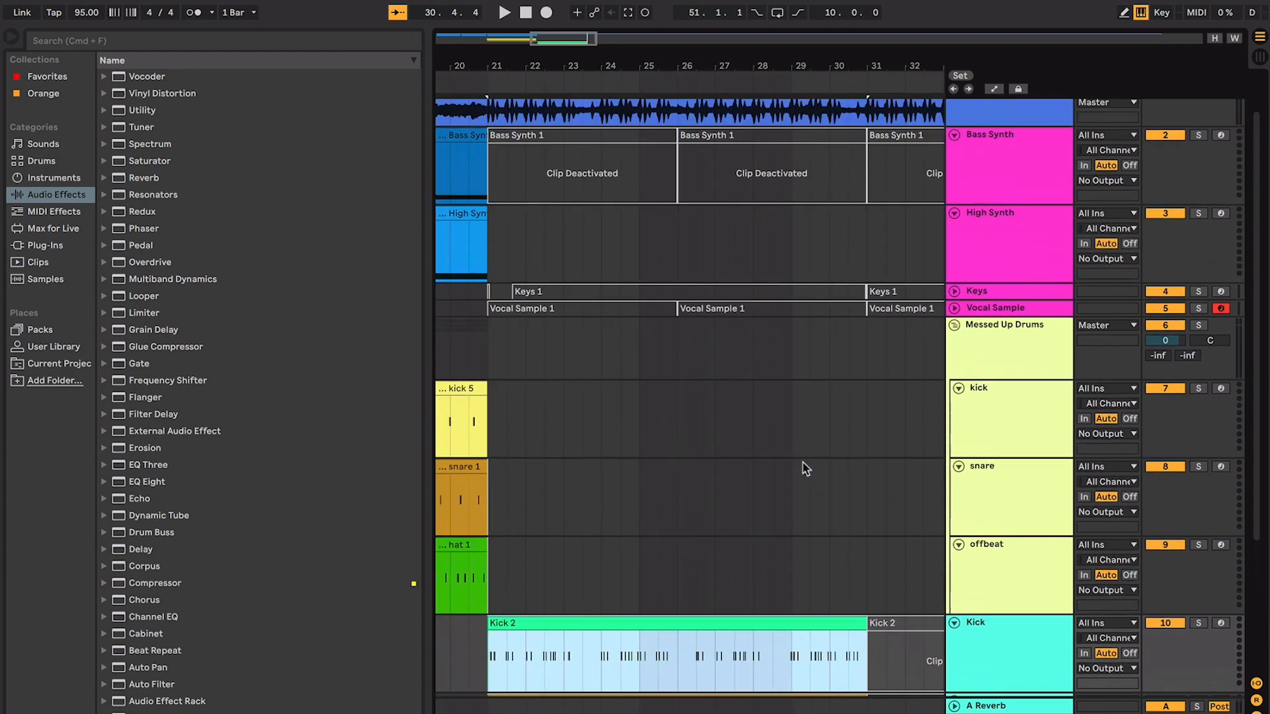
key("minus")
scroll(805, 468, "up", 1)
left_click(955, 340)
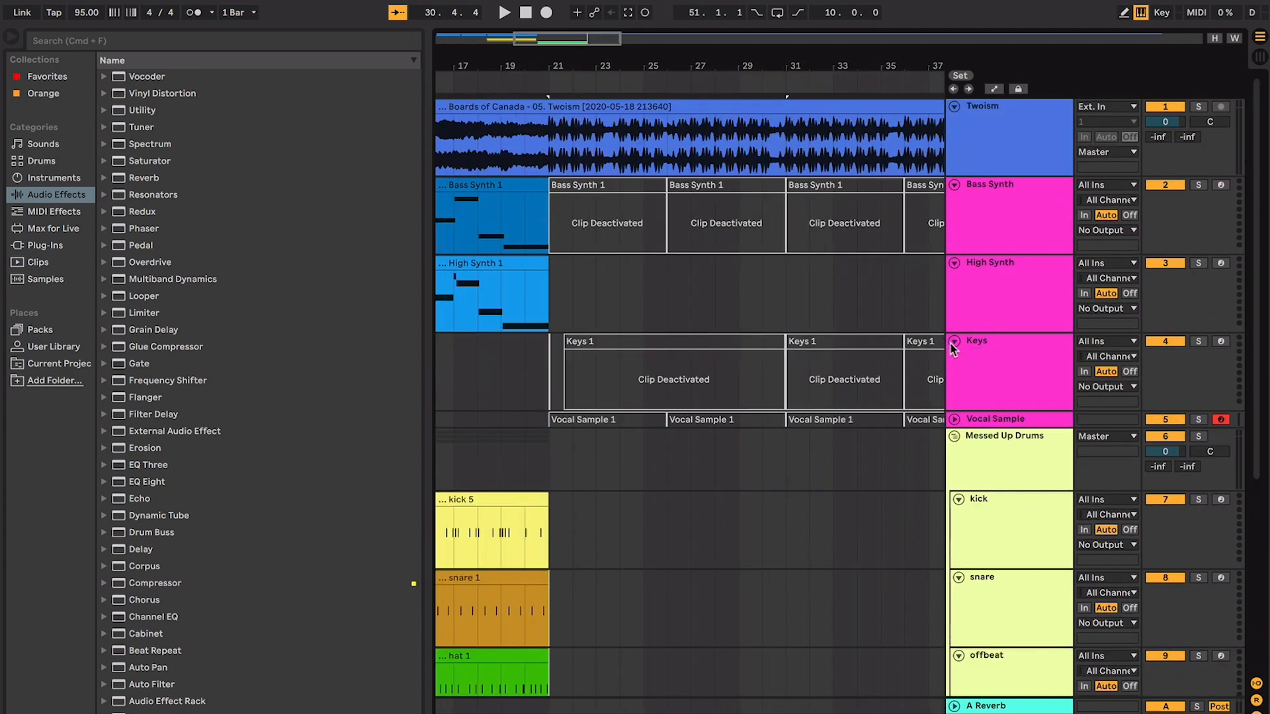
Activate the Keys clips between bars 21 and 31, and extend the main clip's start back to bar 21
left_click(727, 342)
left_click(541, 351, "shift")
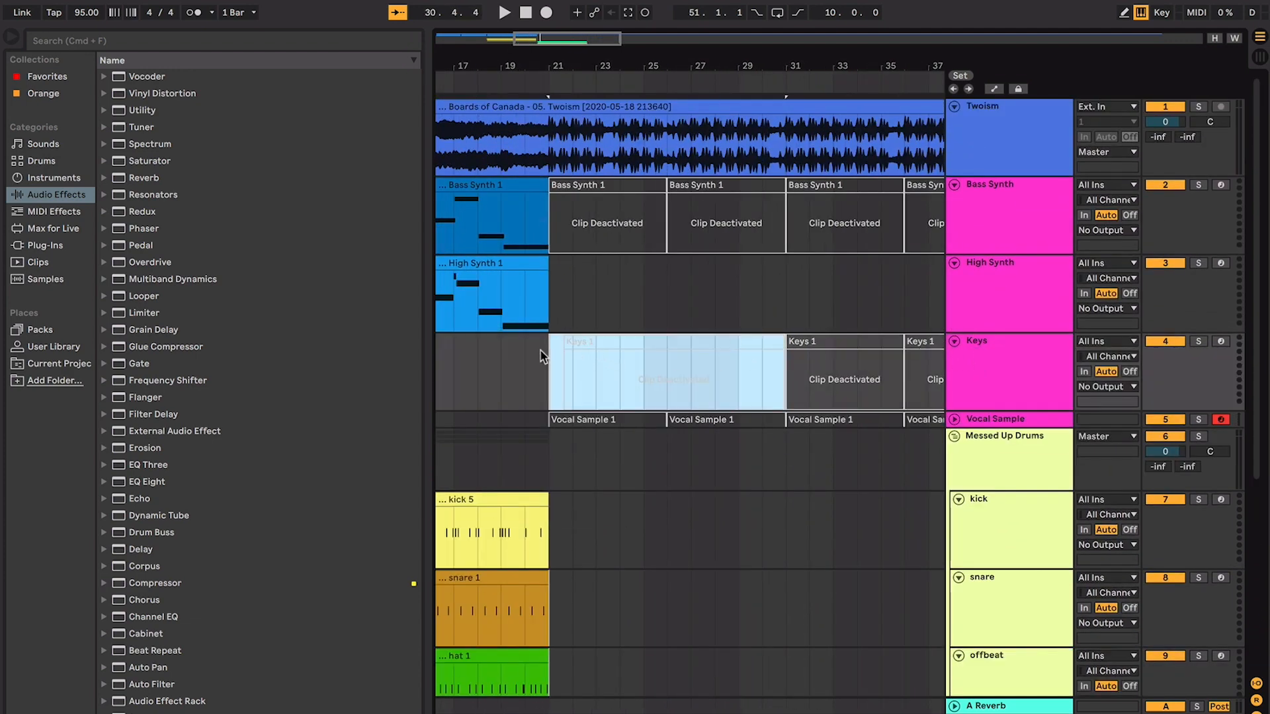
key("0")
key("z")
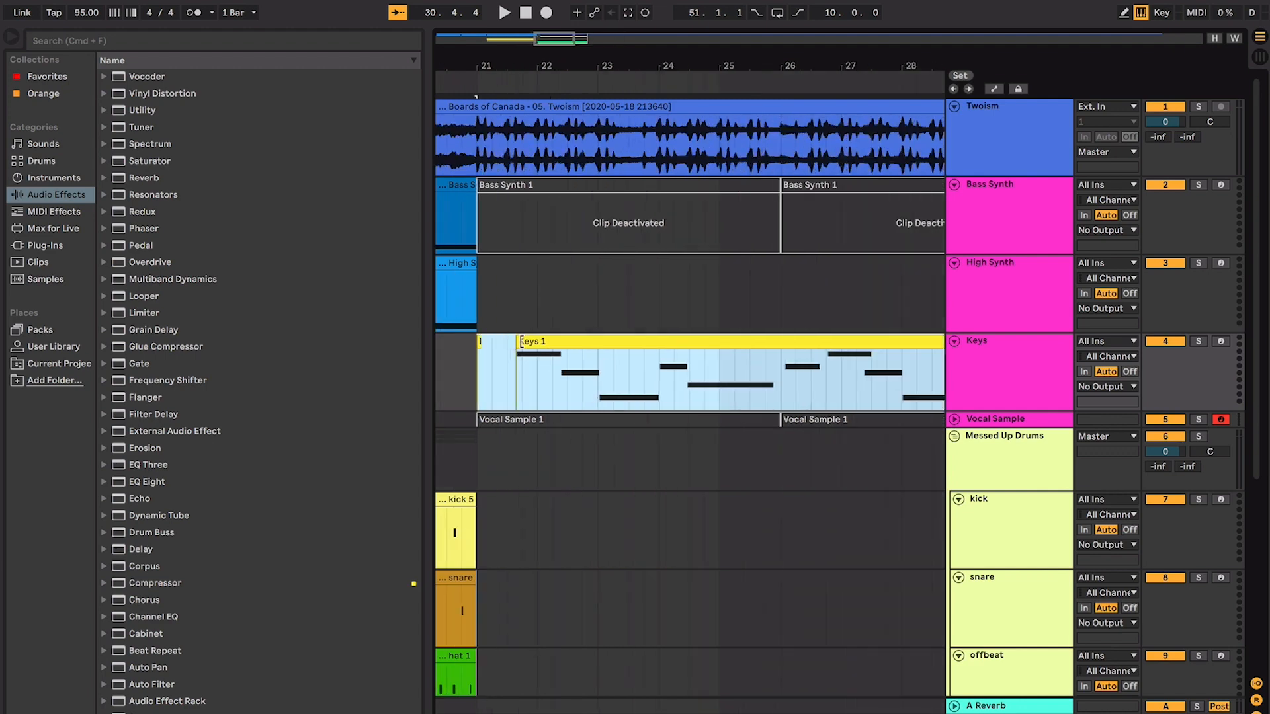
left_click_drag(520, 341, 480, 343)
Open the Keys clip and try layering C3 and A#2 under D3, A2 and G#2 under B2, and F2 under G2
double_click(515, 343)
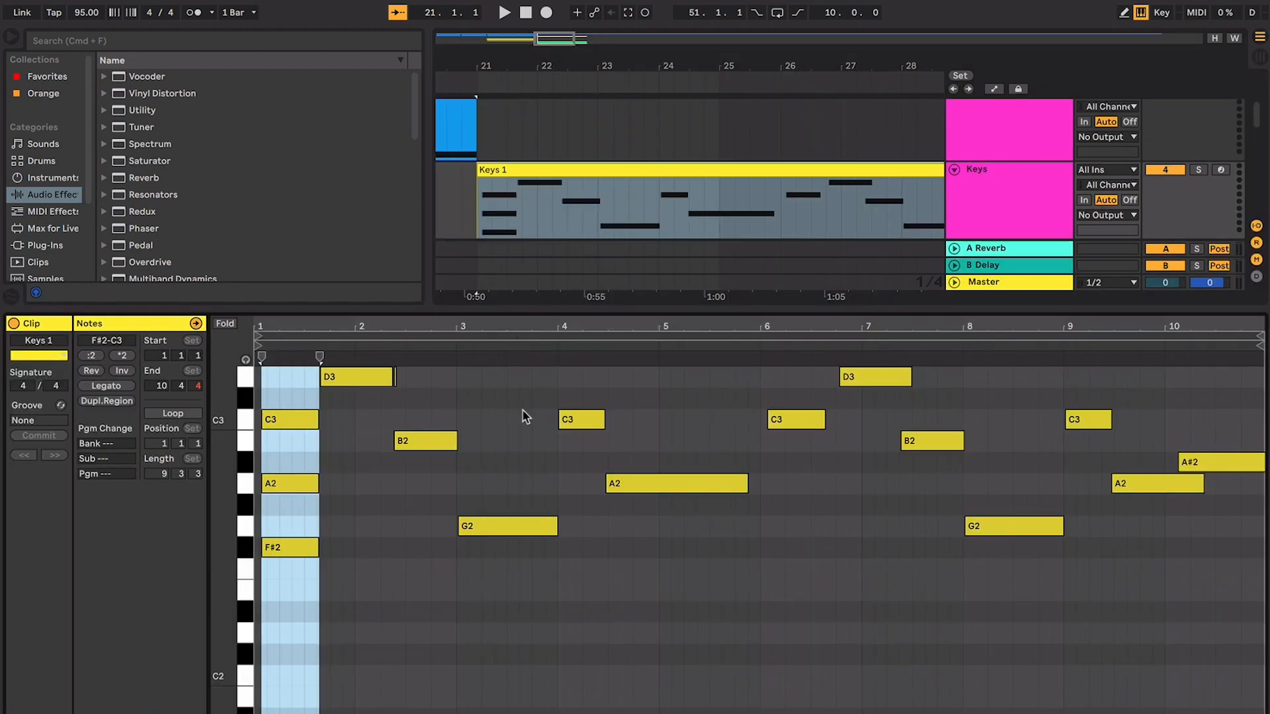
left_click_drag(362, 373, 361, 466)
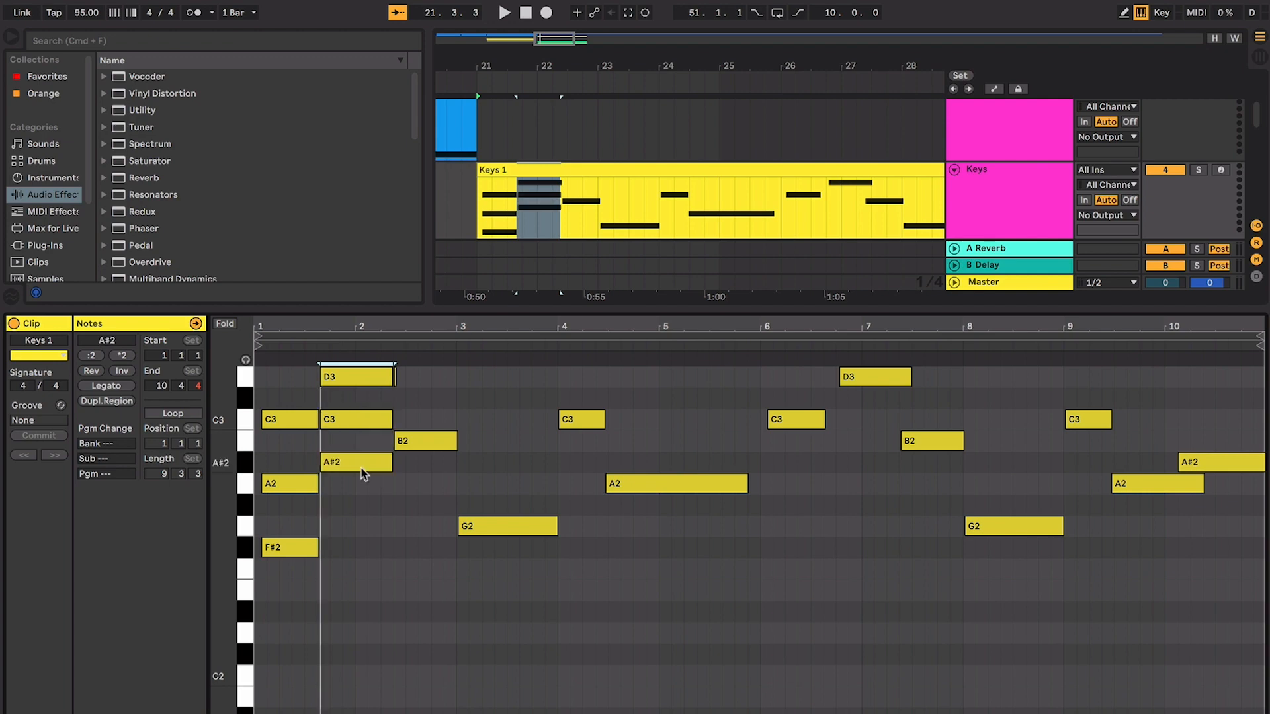
left_click(437, 439)
left_click_drag(436, 442, 488, 565)
left_click(546, 571)
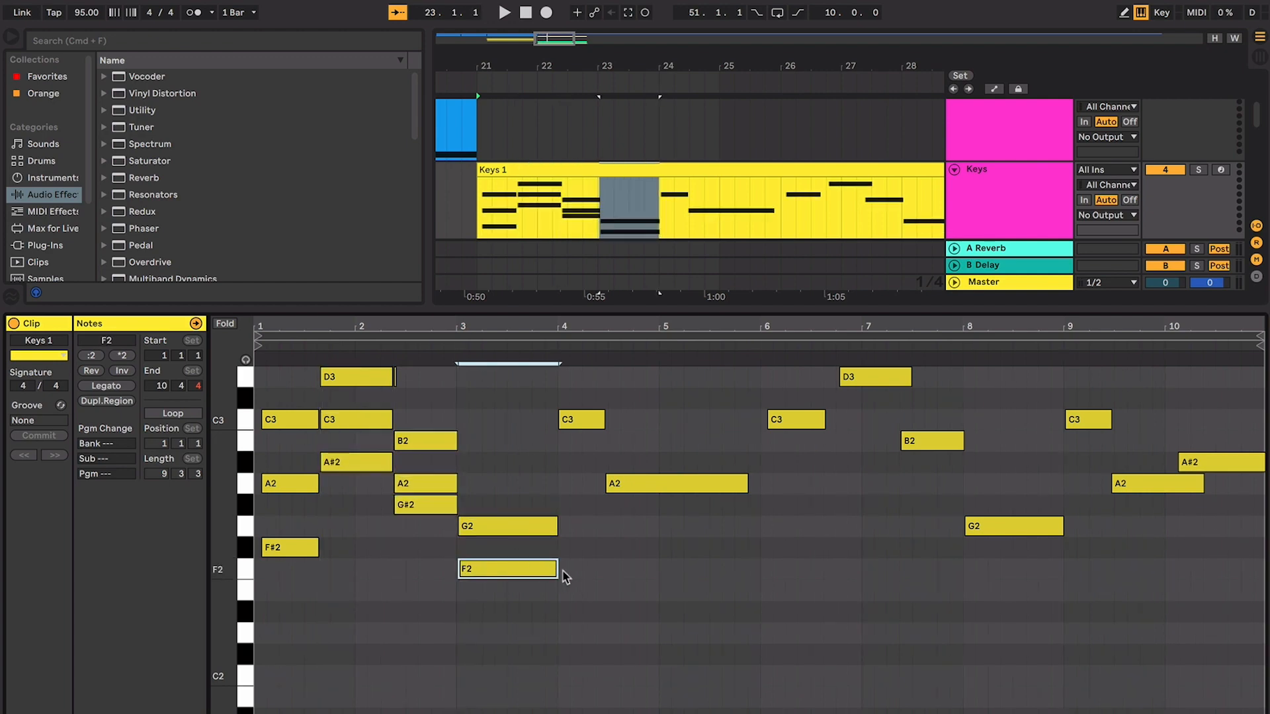
Try shortening the added F2 note in bar 3 and adding a B2 note below the C3 in bar 4
left_click(564, 575)
left_click_drag(557, 570, 490, 570)
left_click(586, 420)
left_click_drag(585, 419, 589, 442)
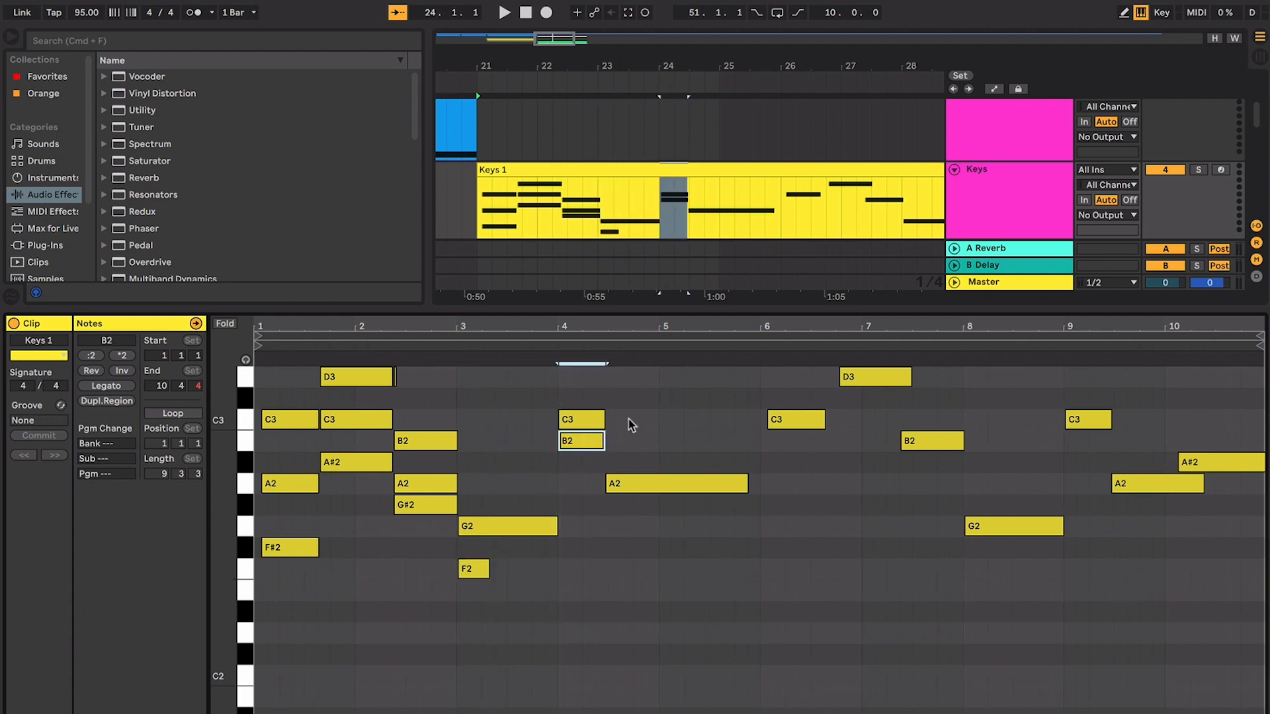
Undo the added chord notes in the Keys clip and return to the full arrangement
key("ctrl+z")
key("ctrl+z")
key("ctrl+z")
key("ctrl+z")
key("ctrl+z")
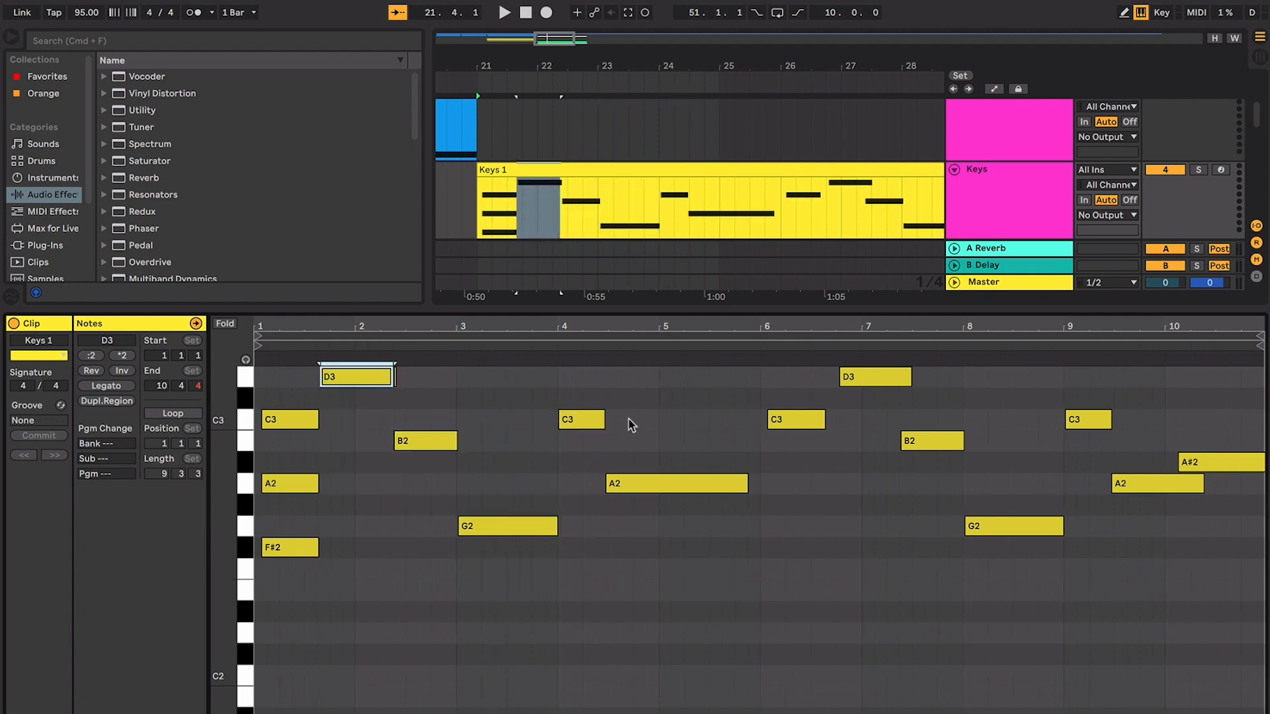
key("ctrl+z")
key("ctrl+z")
key("ctrl+z")
key("ctrl+z")
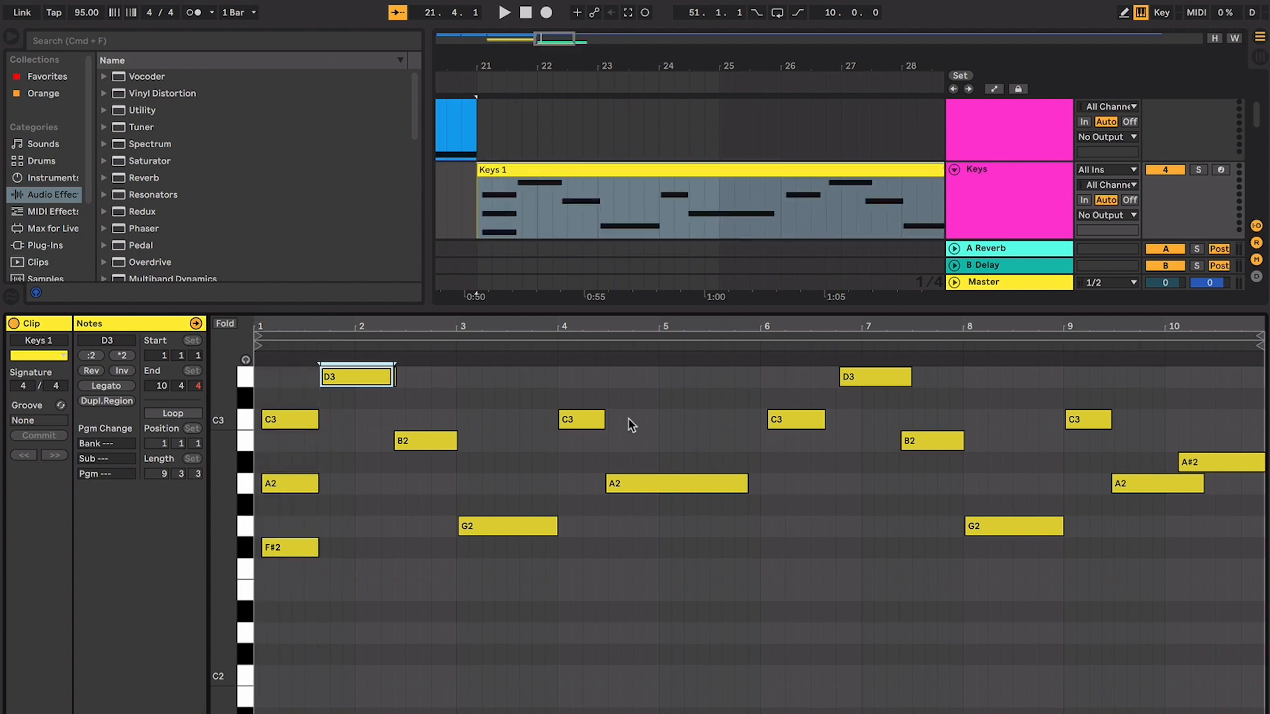
key("ctrl+z")
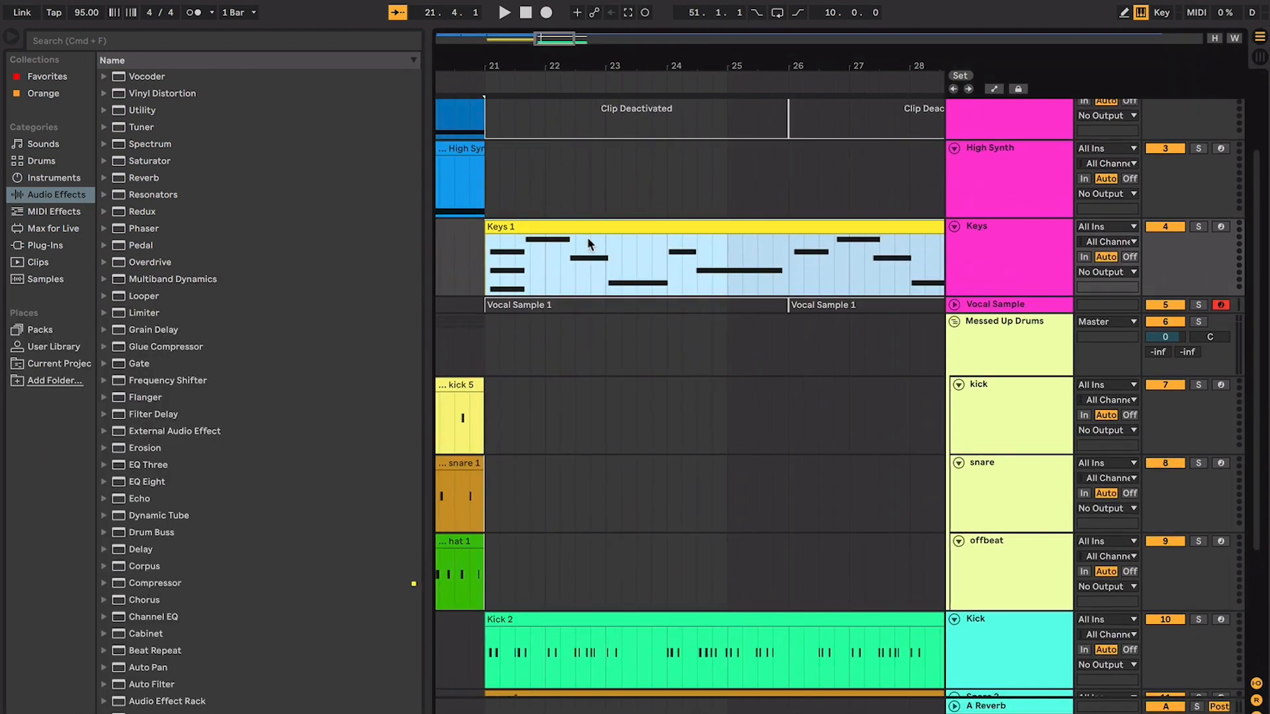
Play the arrangement from bar 21, following the Keys and Kick note patterns
key("space")
key("plus")
key("plus")
key("plus")
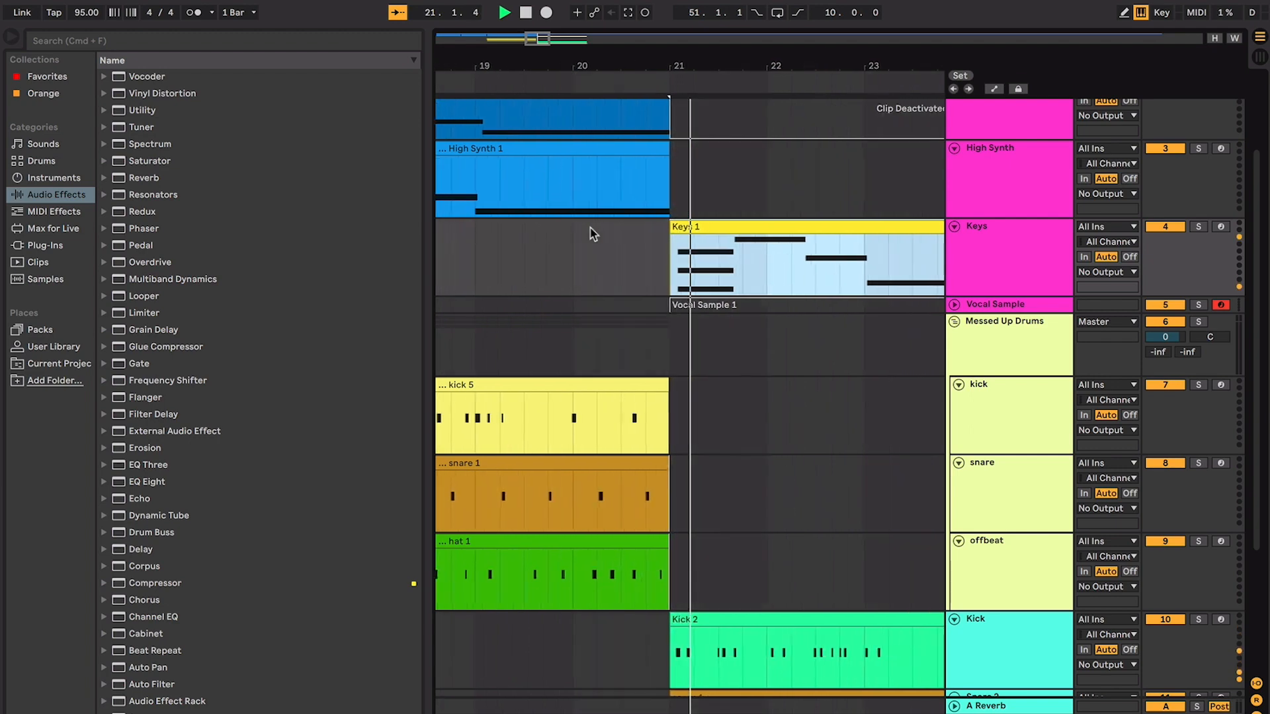
key("minus")
key("minus")
key("minus")
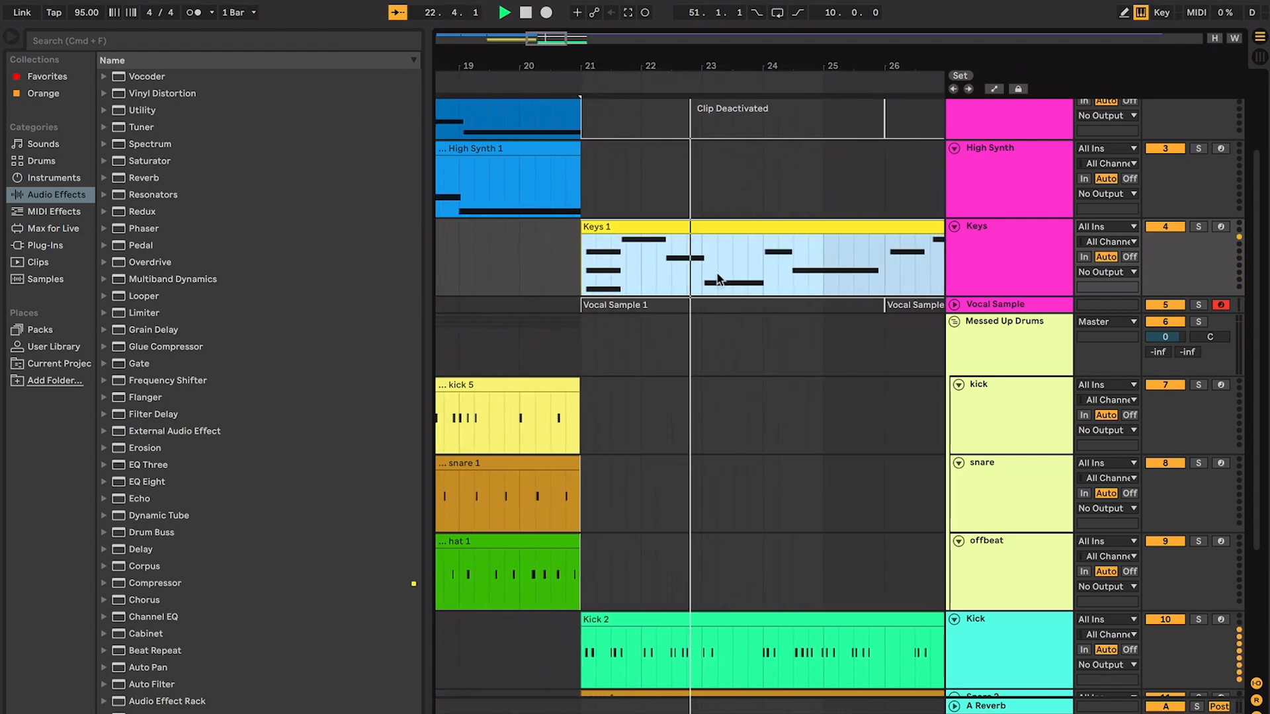
scroll(701, 289, "right", 1)
scroll(701, 288, "right", 1)
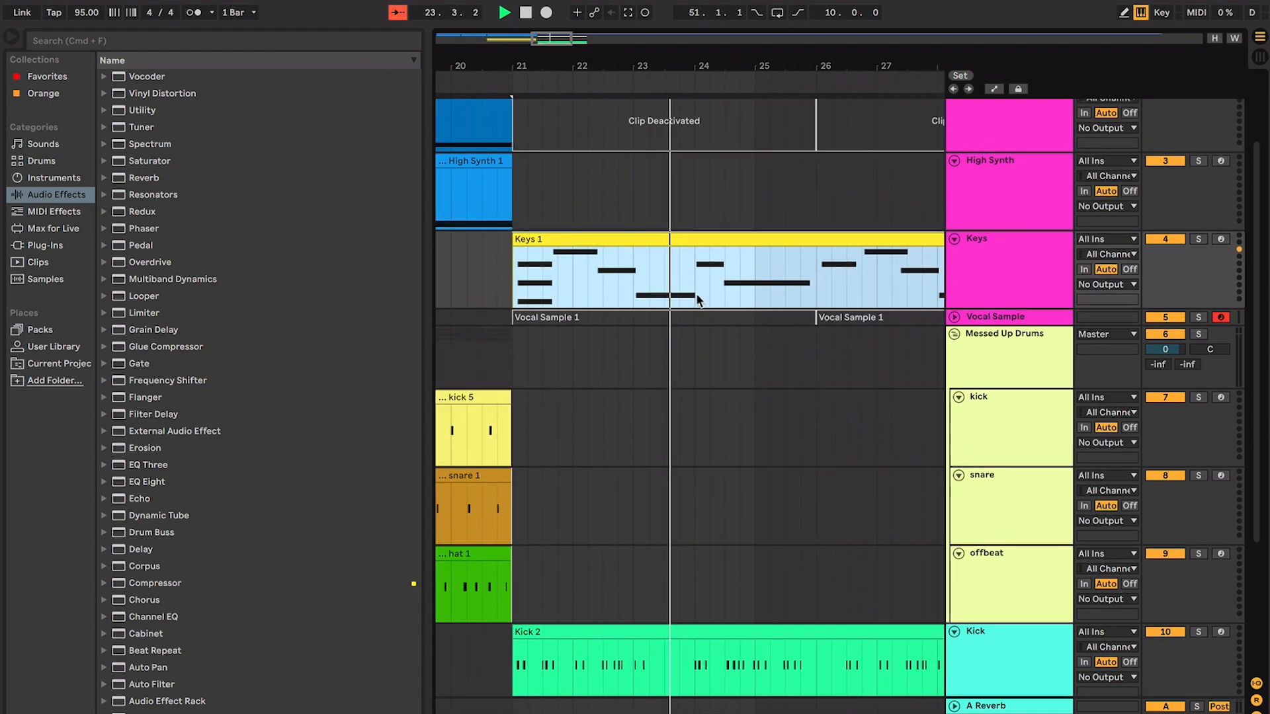
Follow the Keys clip's notes during playback through bar 30, then stop playback
key("plus")
key("plus")
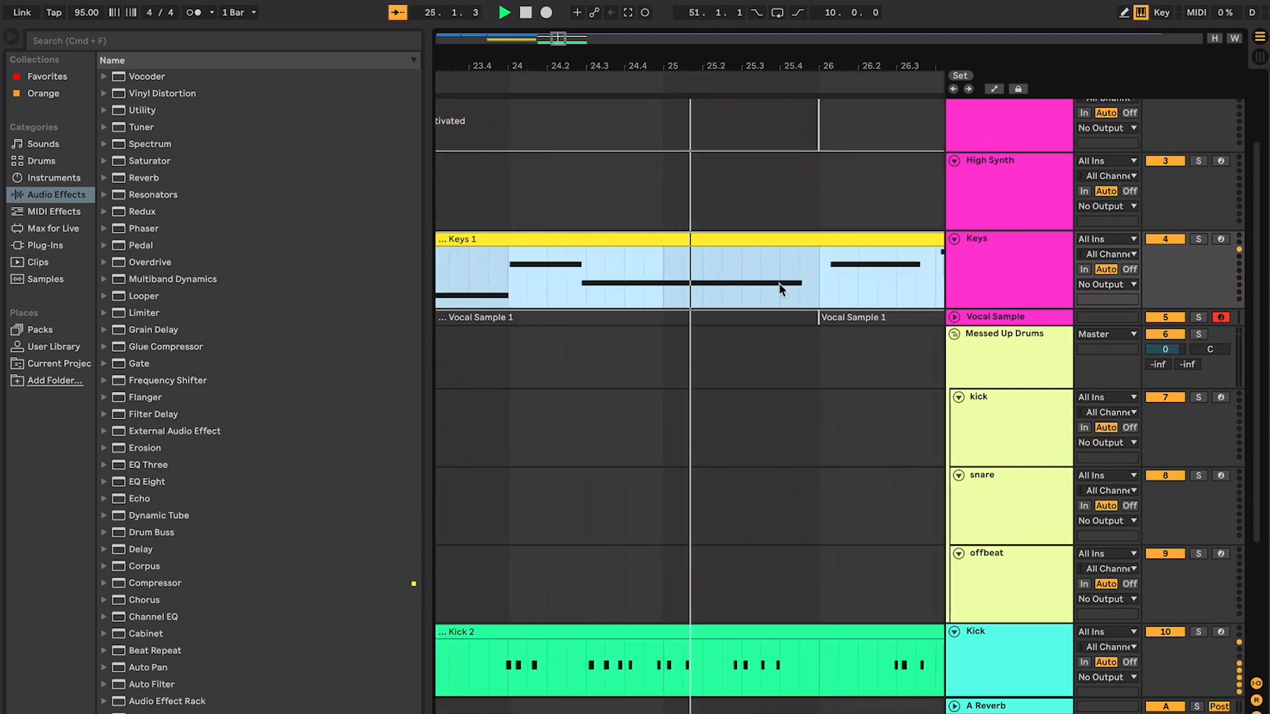
key("minus")
key("minus")
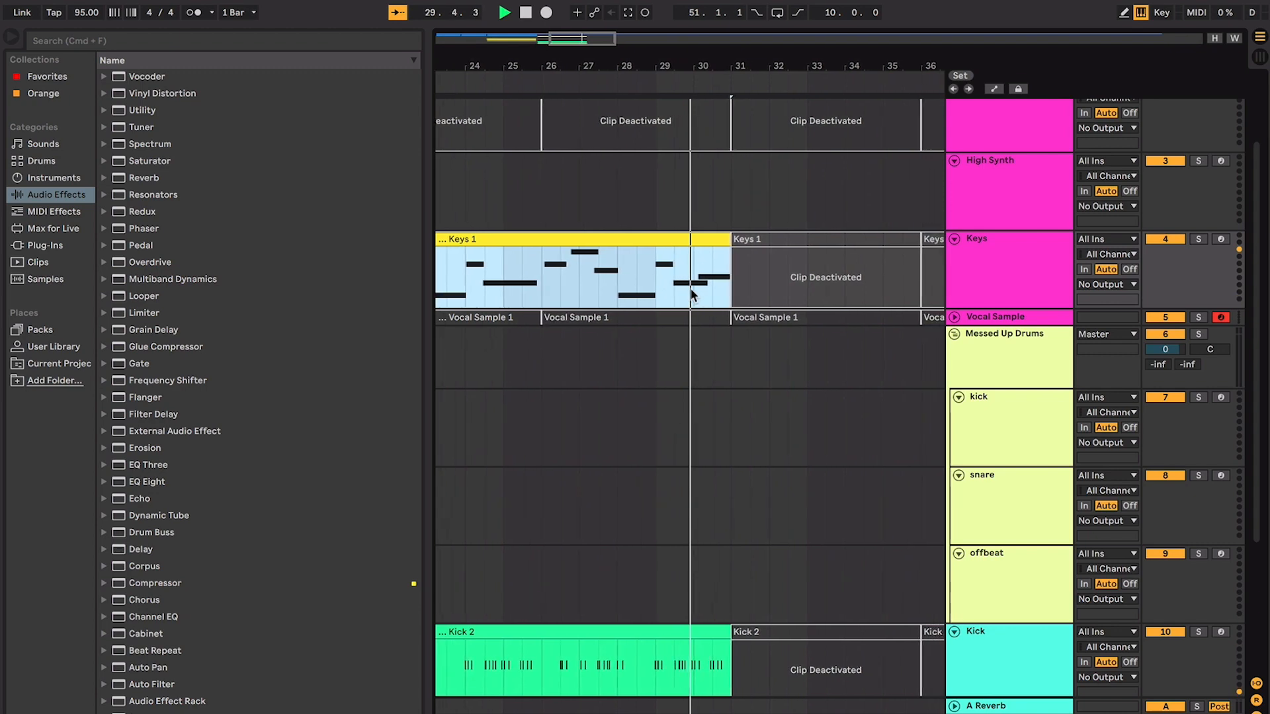
key("minus")
key("minus")
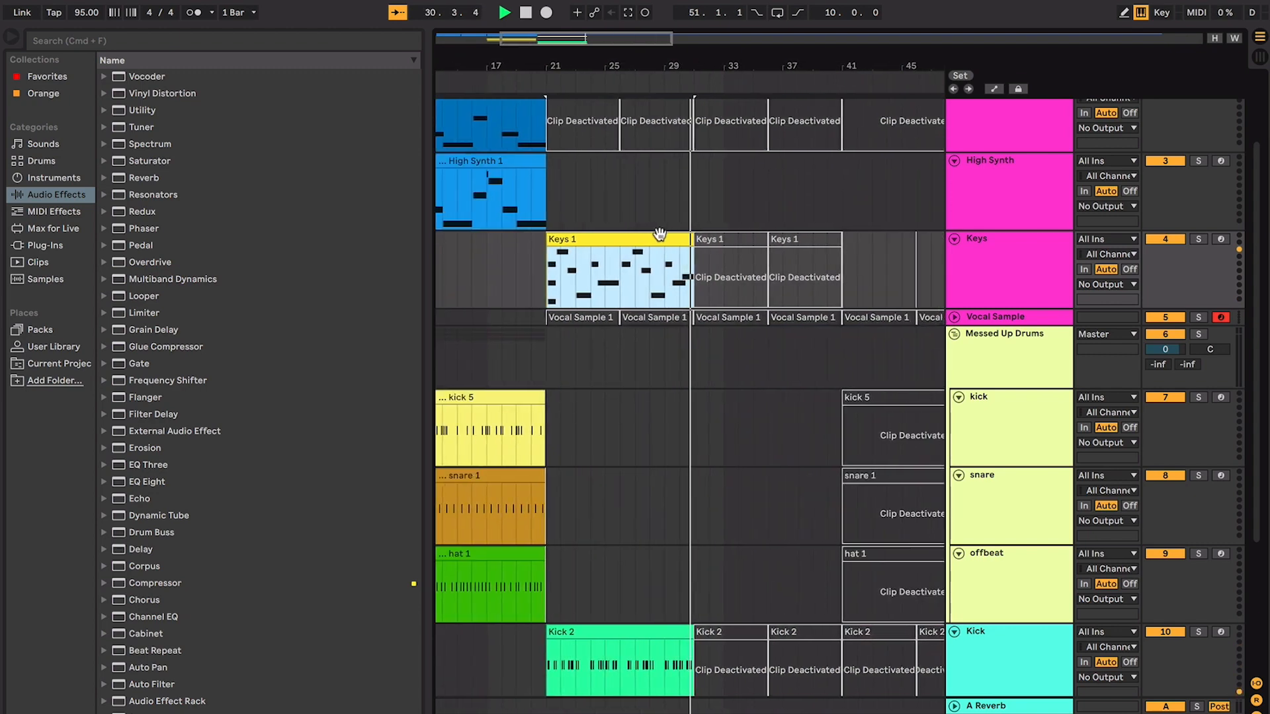
key("plus")
key("plus")
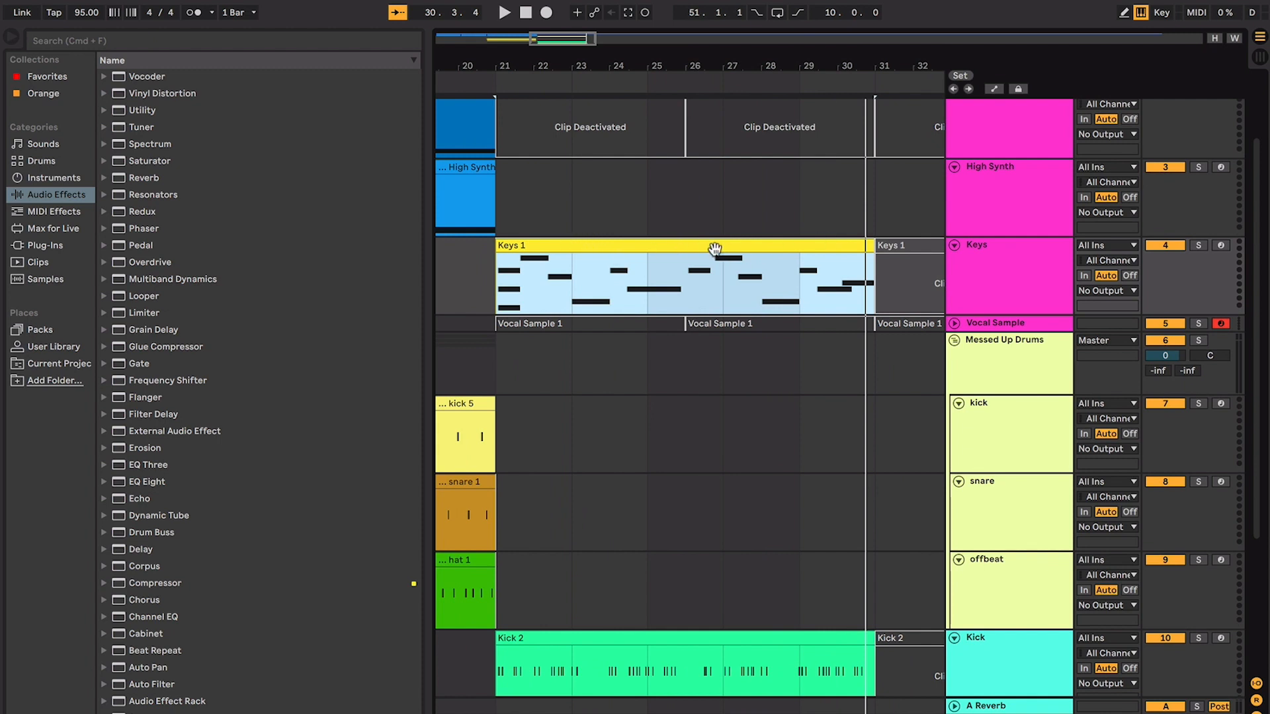
Compare the two halves of the Keys clip, bars 21 to 26 and bars 26 to 31
left_click(726, 272)
left_click(748, 244)
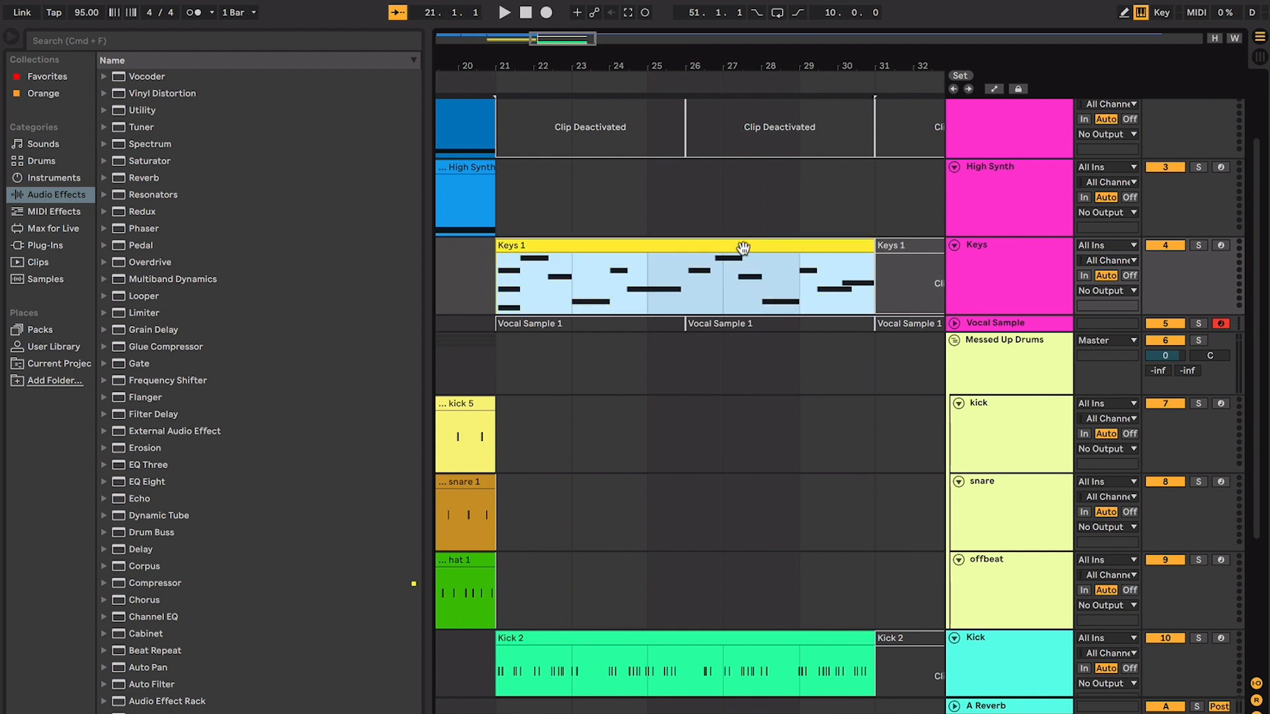
left_click(687, 274)
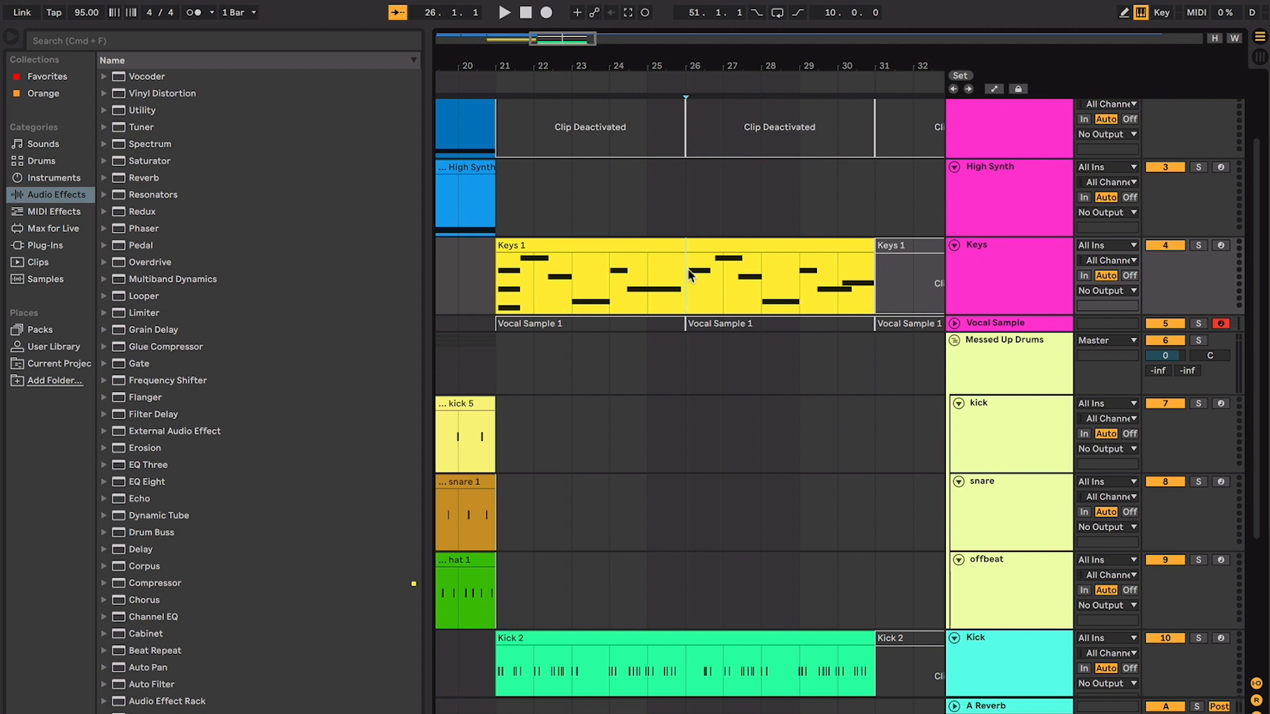
left_click_drag(688, 274, 523, 274)
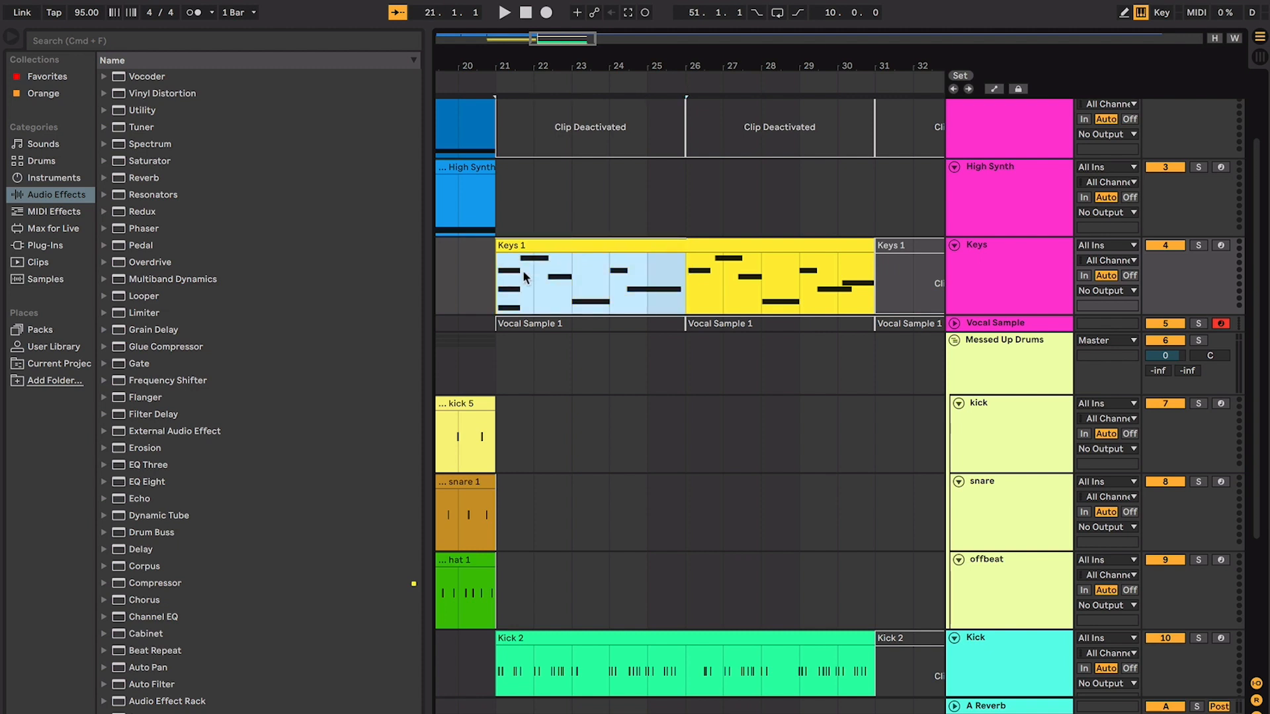
left_click_drag(674, 295, 830, 300)
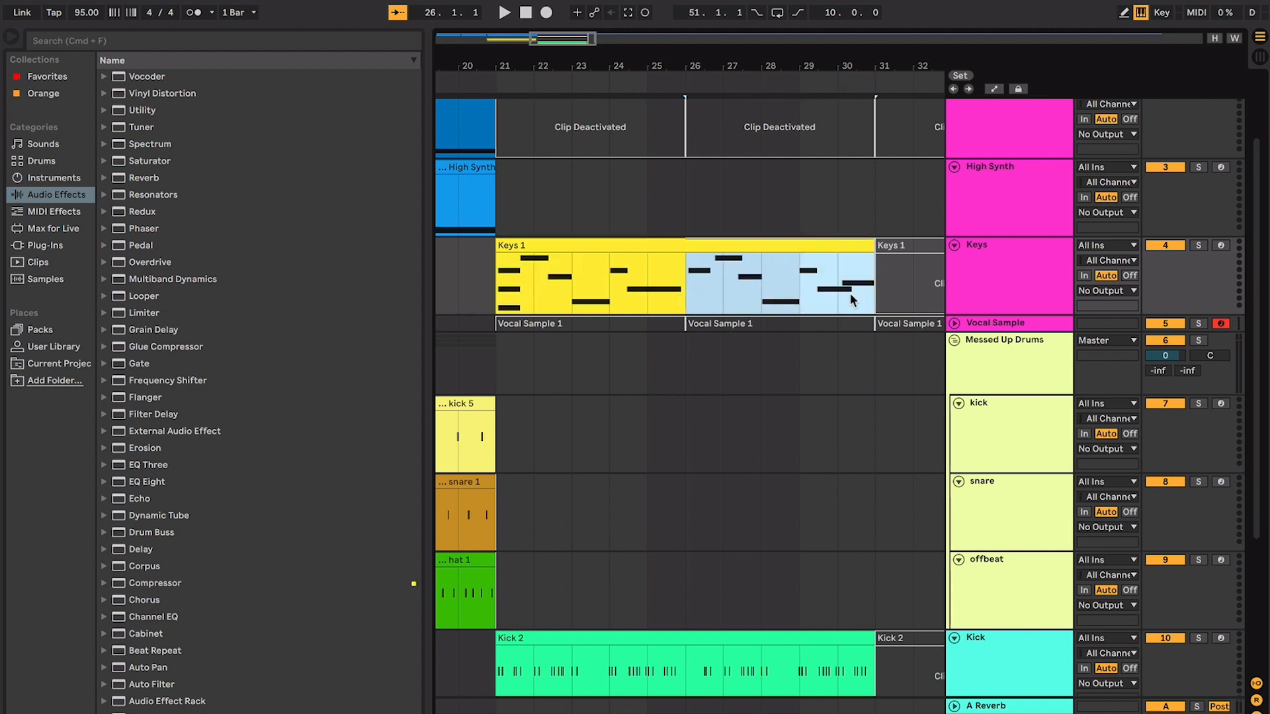
left_click(685, 300)
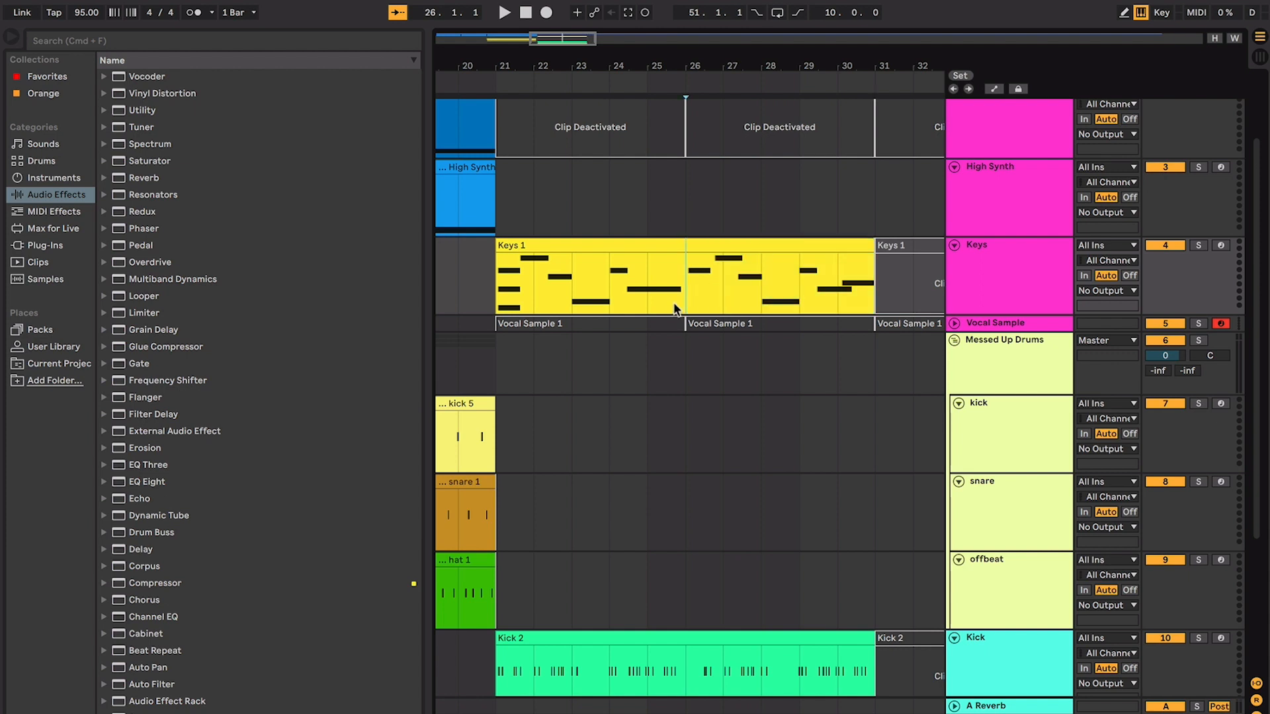
left_click(803, 293)
left_click(656, 252)
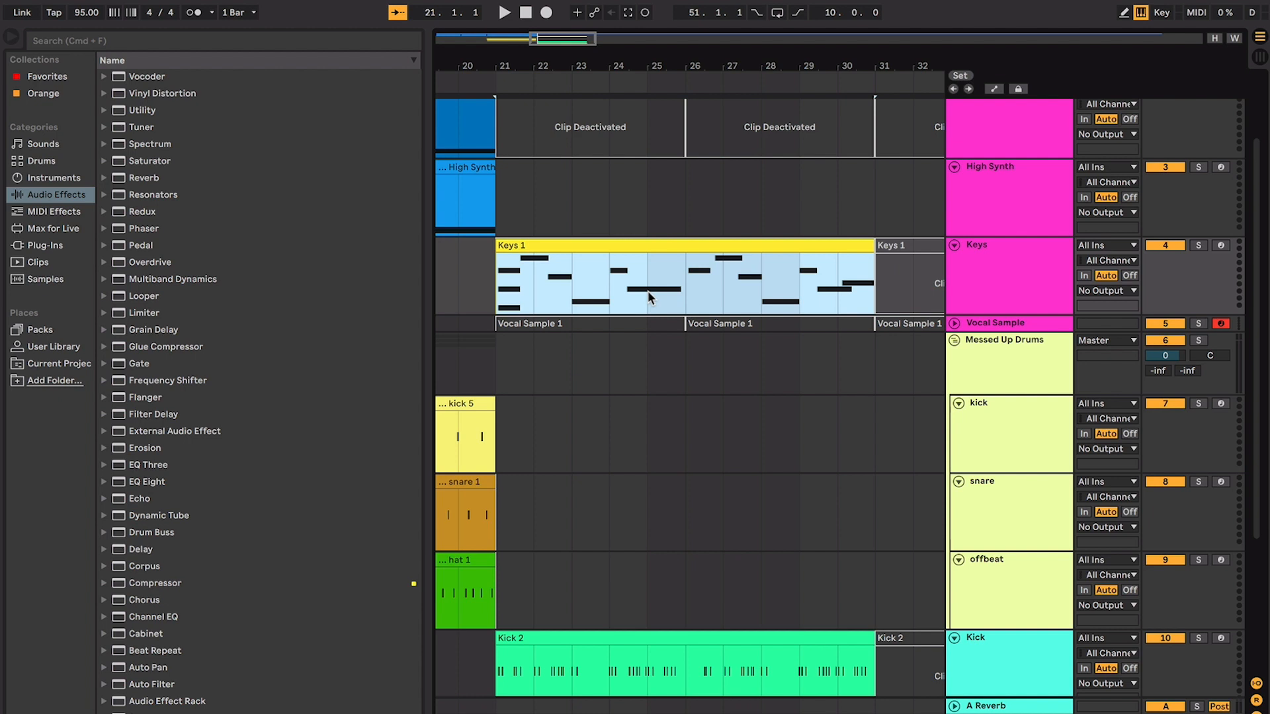
Select bars 24 to 26 of the Keys clip and play that passage
left_click_drag(691, 276, 617, 284)
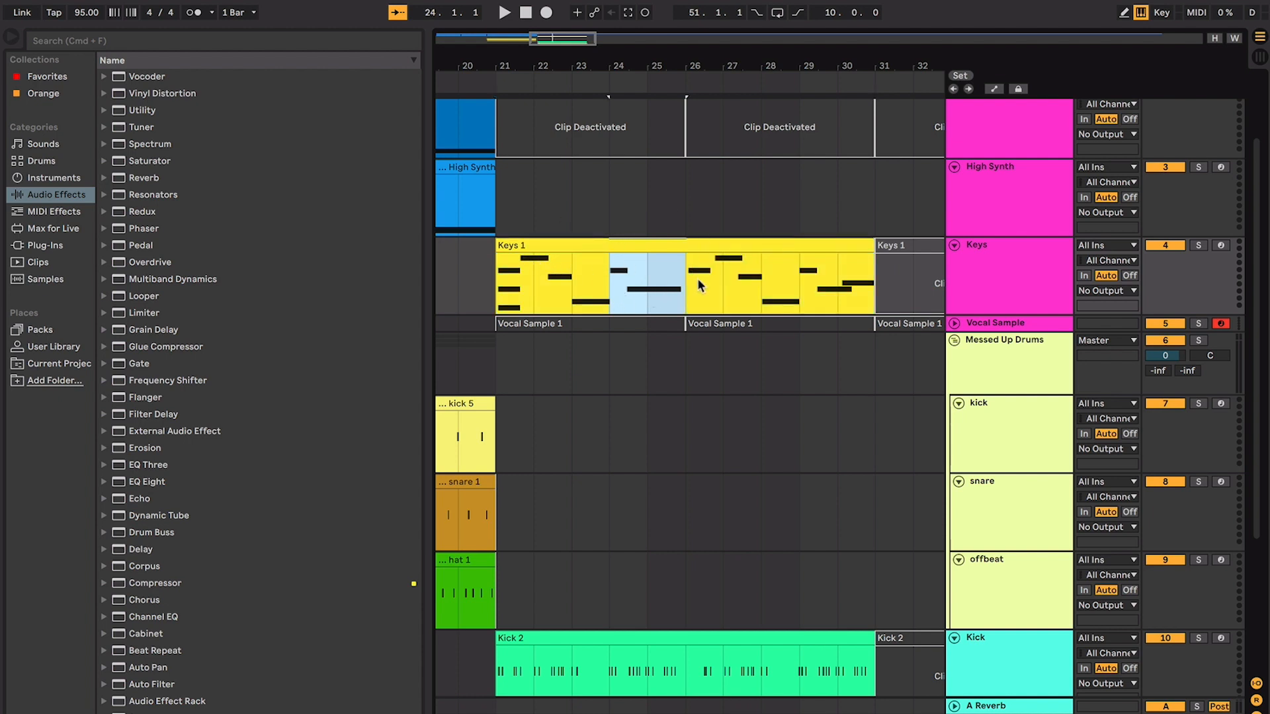
key("space")
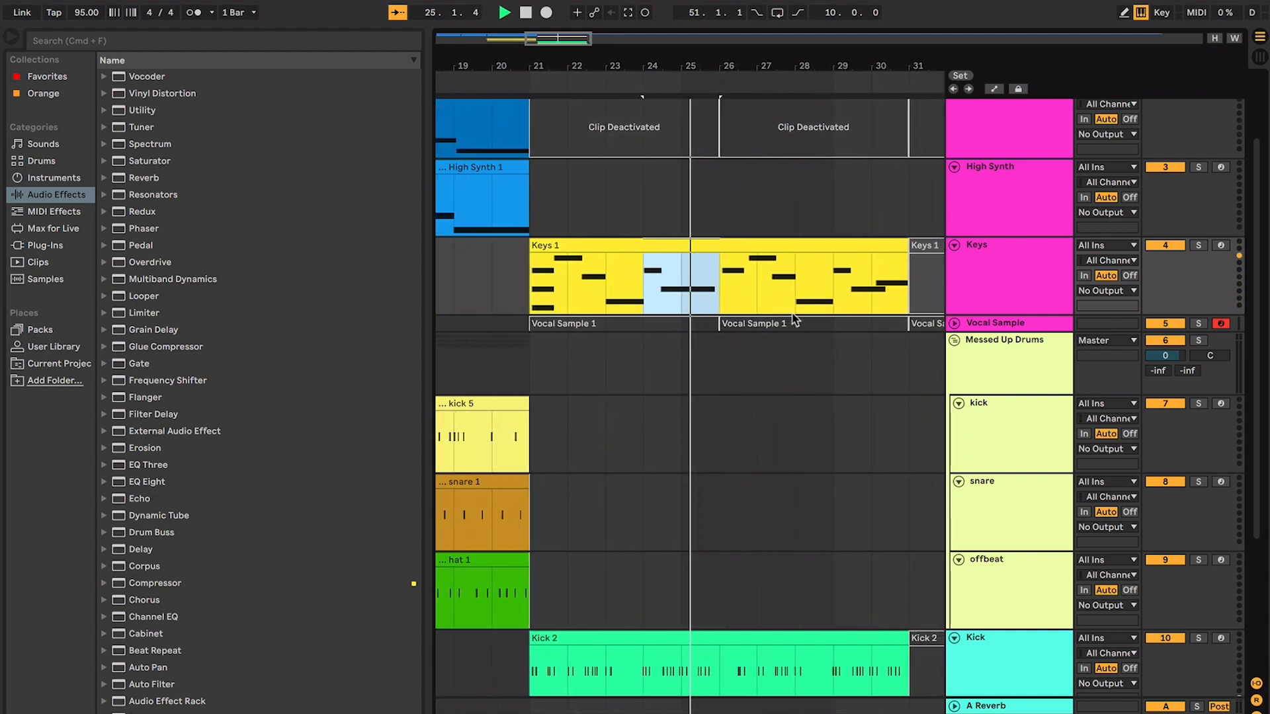
key("space")
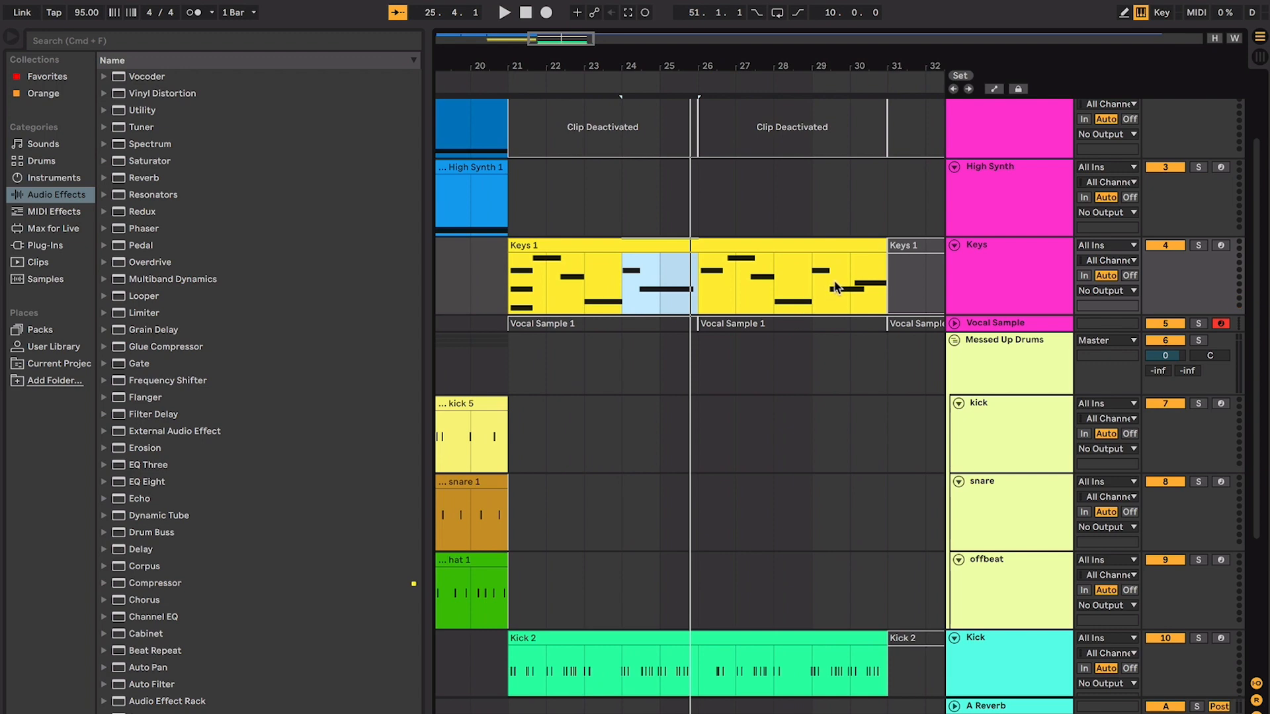
Play the ending of the Keys clip from bar 29, then place the insert marker at bar 31
left_click(812, 288)
key("space")
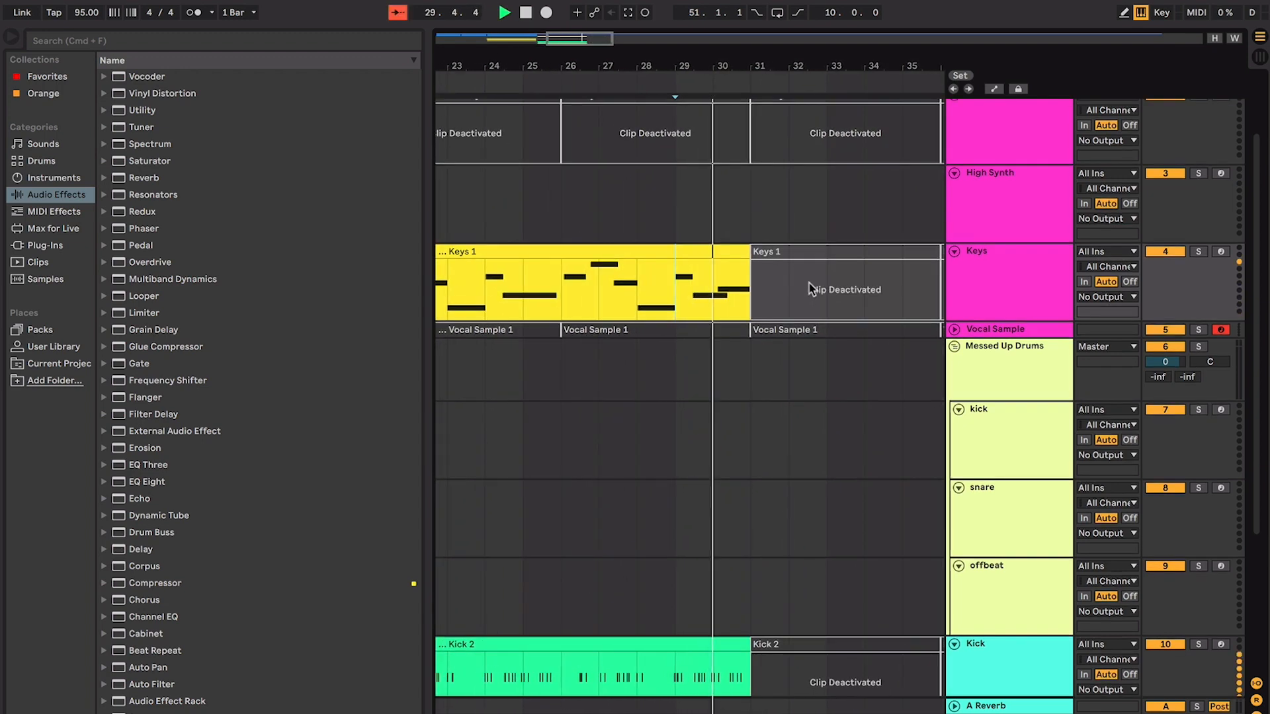
scroll(769, 284, "up", 2)
scroll(769, 284, "left", 4)
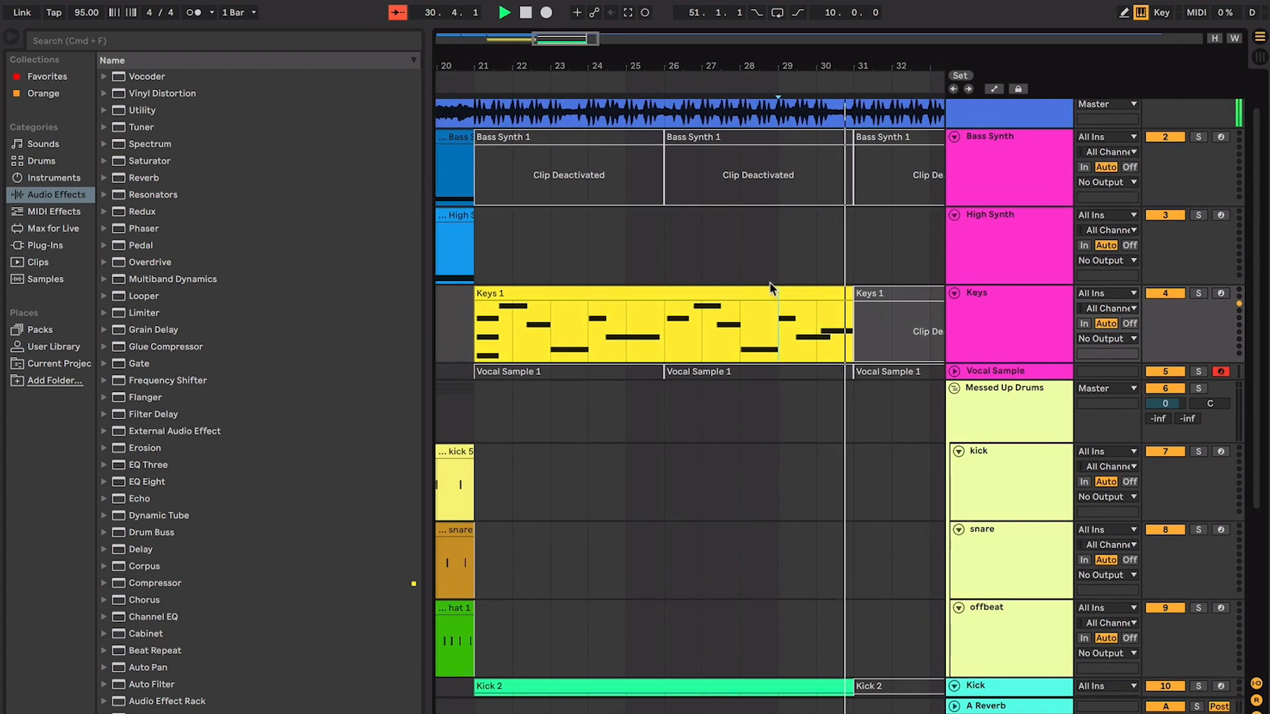
key("space")
left_click(843, 334, "shift")
left_click(843, 335)
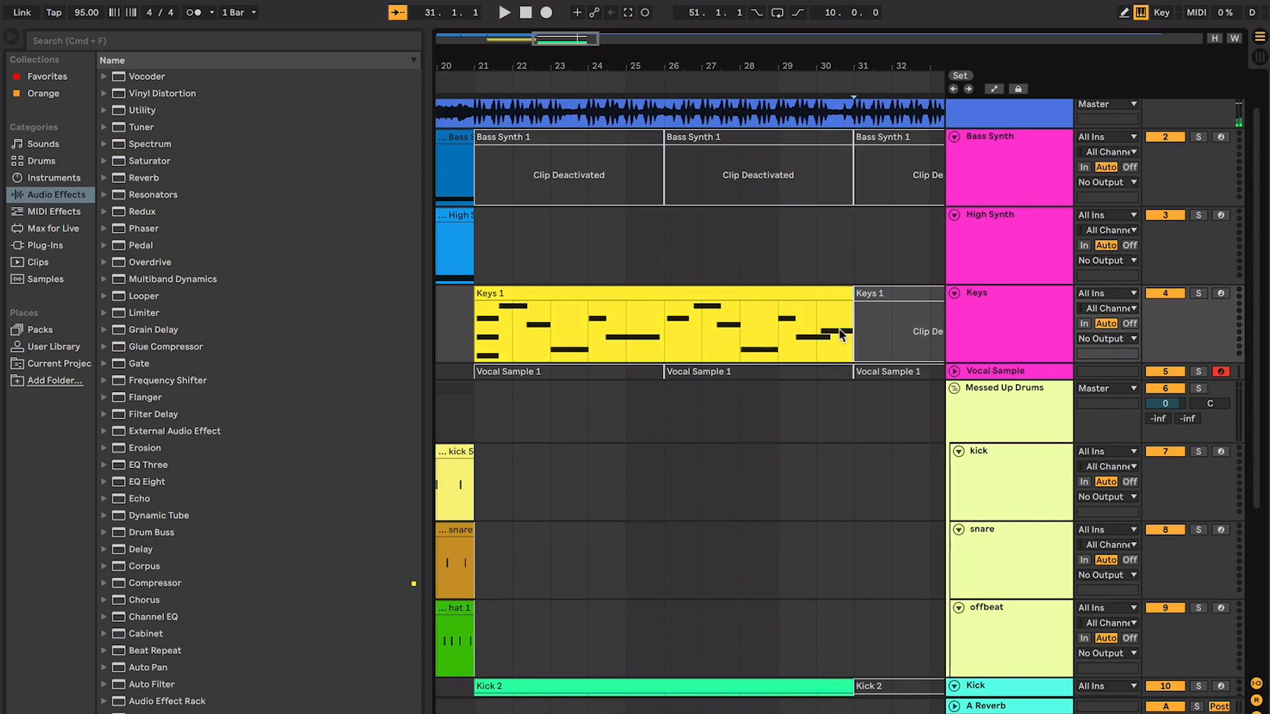
Examine the whole Keys clip and its opening chord at bar 21, then place the insert marker at bar 26
left_click(691, 293)
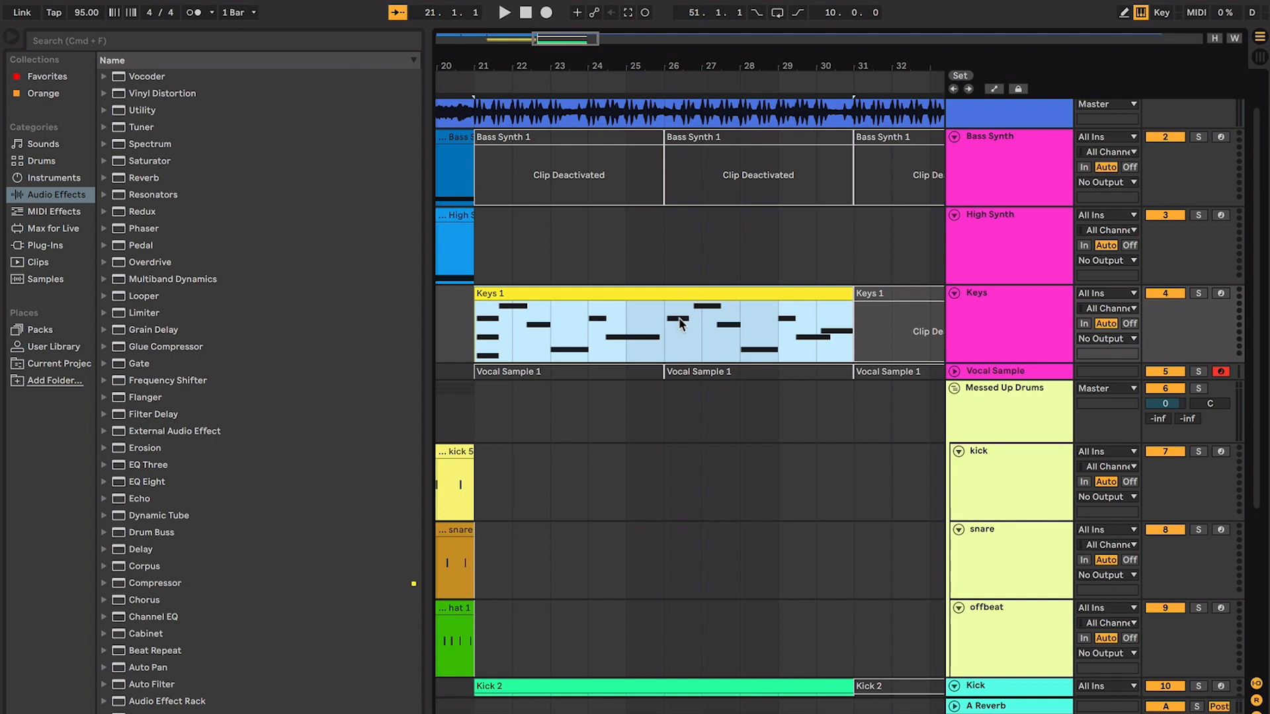
scroll(679, 317, "left", 2)
scroll(678, 318, "down", 1)
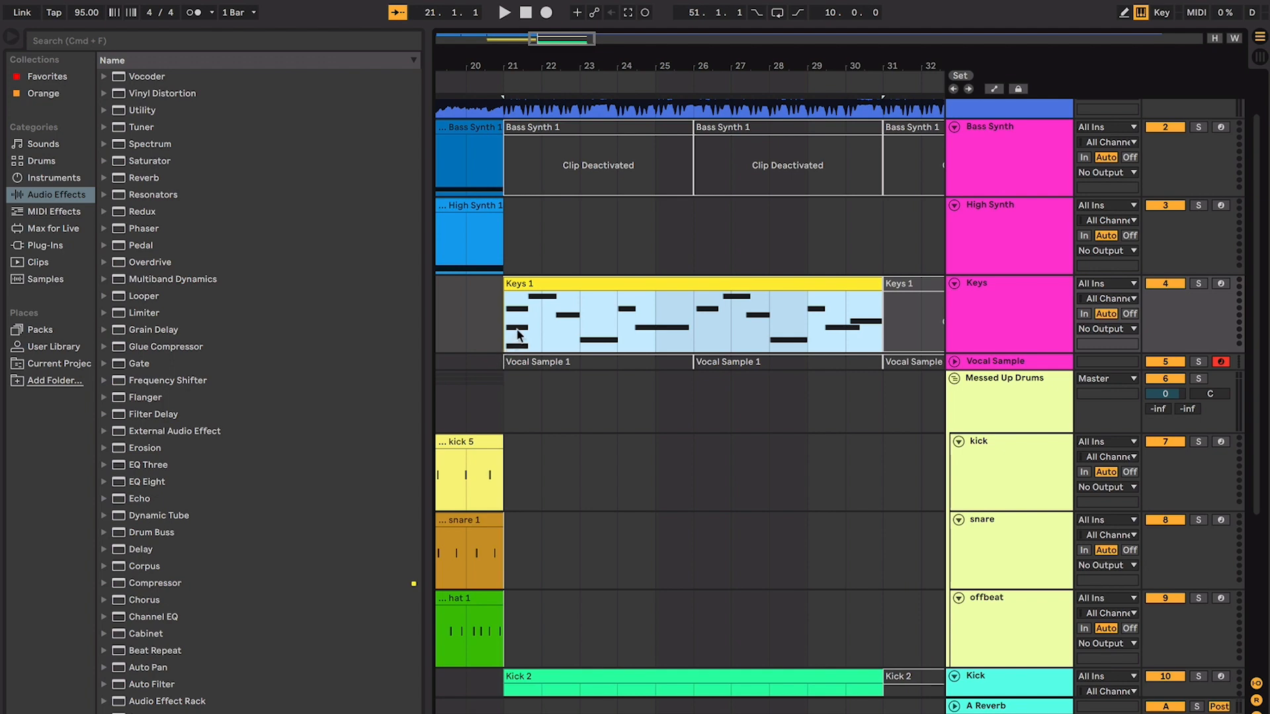
left_click(684, 322)
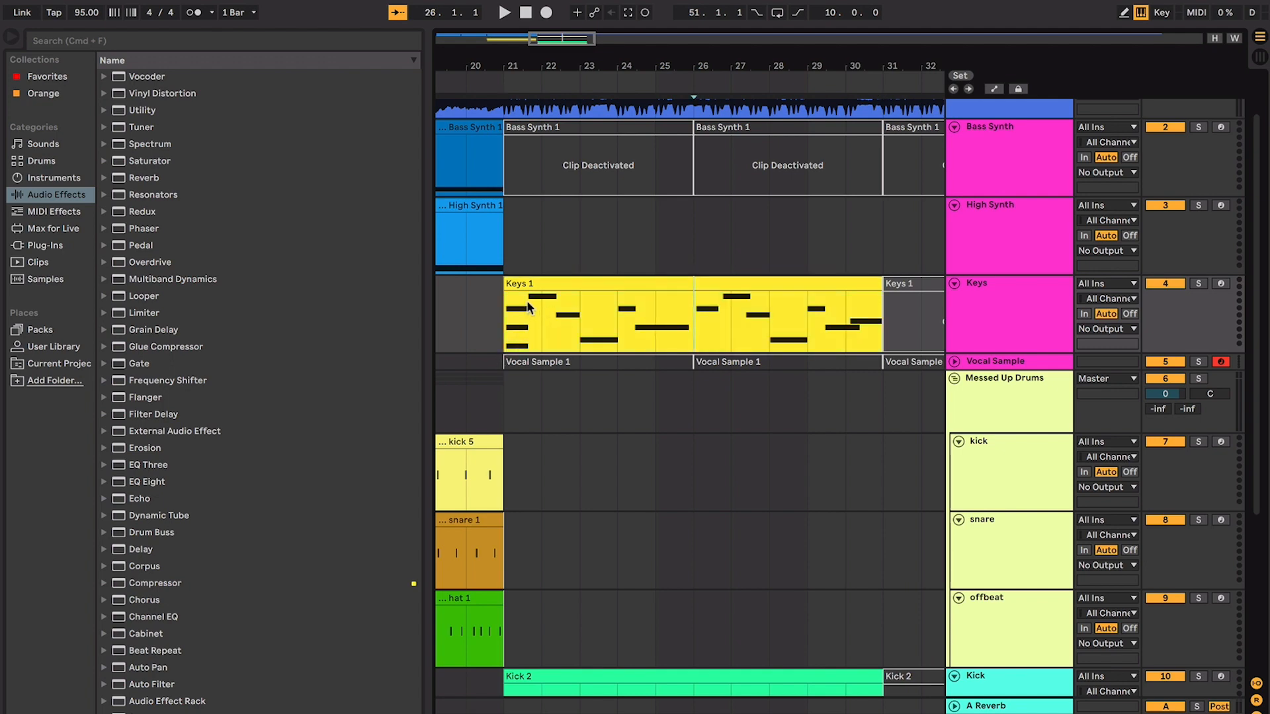
Activate the two Bass Synth clips spanning bars 21 to 31
key("minus")
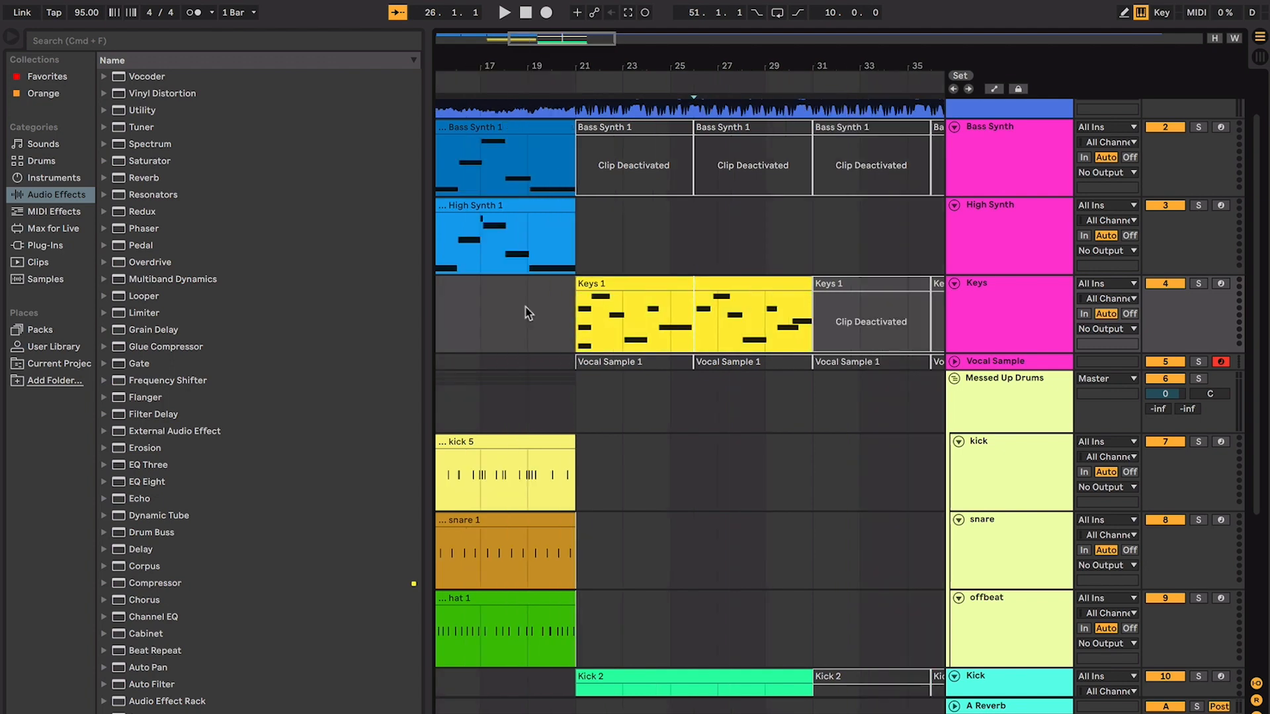
scroll(602, 310, "up", 2)
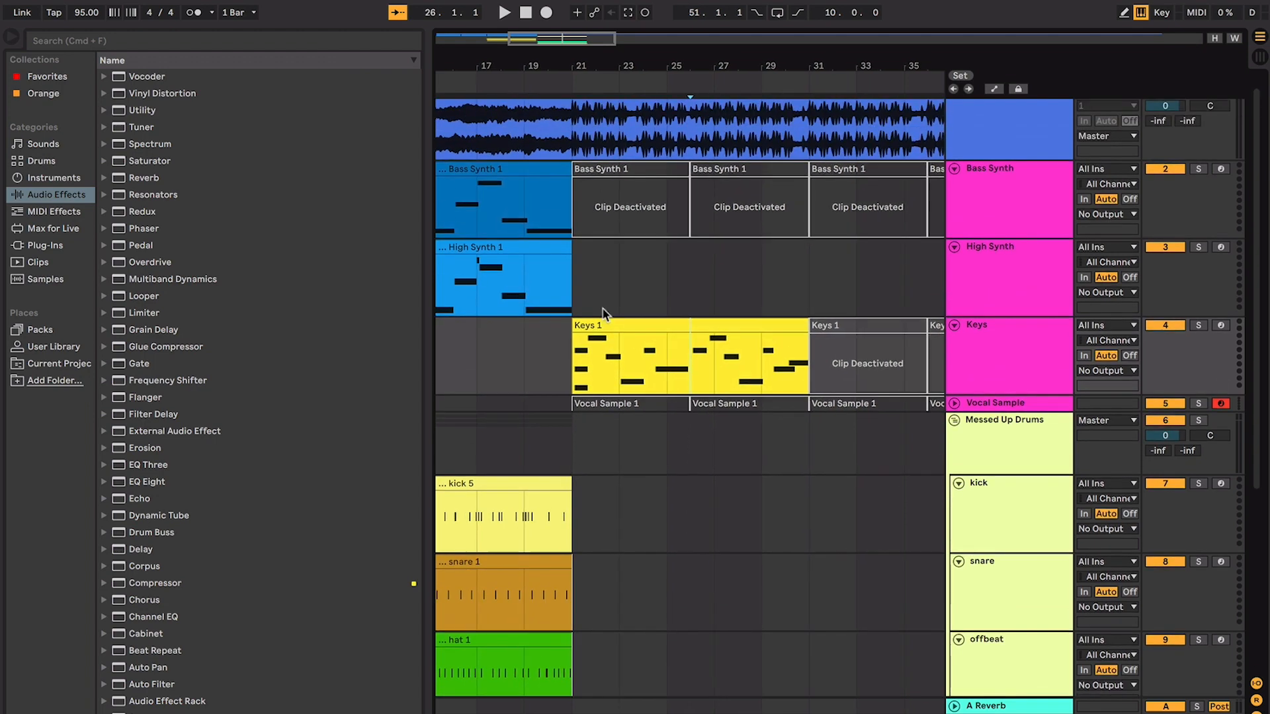
left_click(635, 170)
left_click(717, 169, "shift")
key("0")
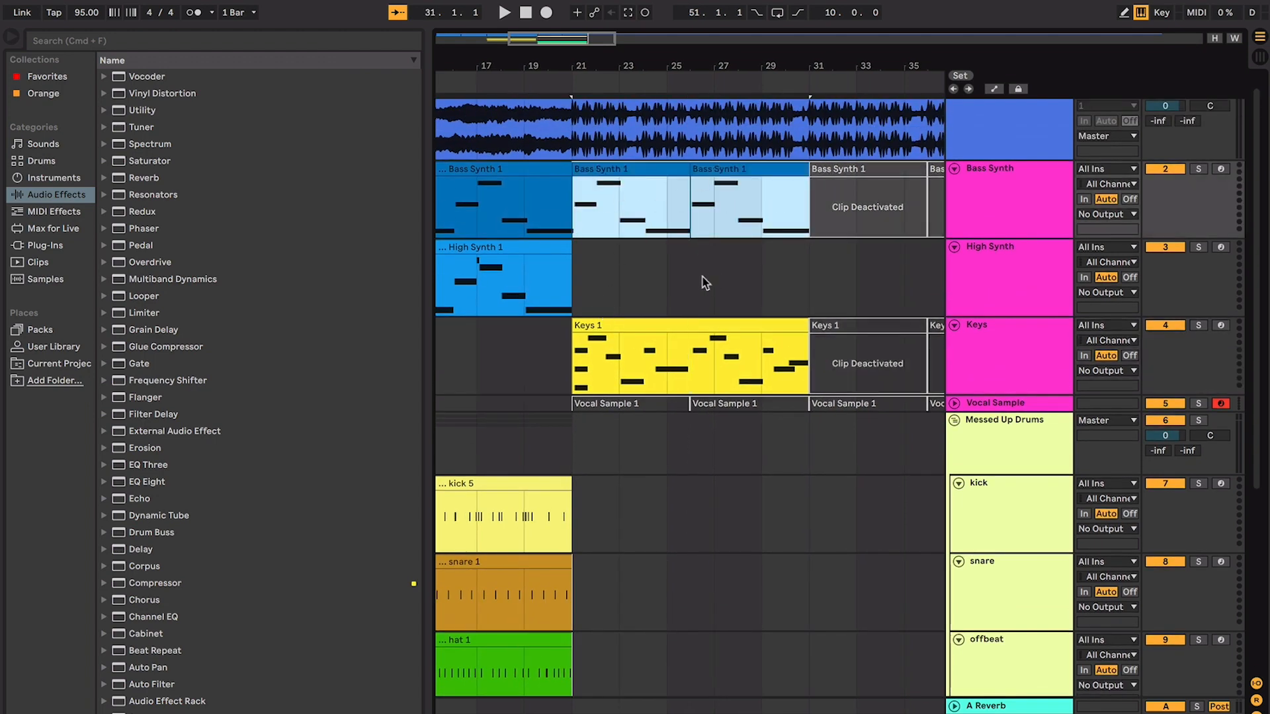
Unfold the Vocal Sample track and activate its two clips spanning bars 21 to 31
scroll(655, 283, "left", 2)
scroll(655, 284, "down", 3)
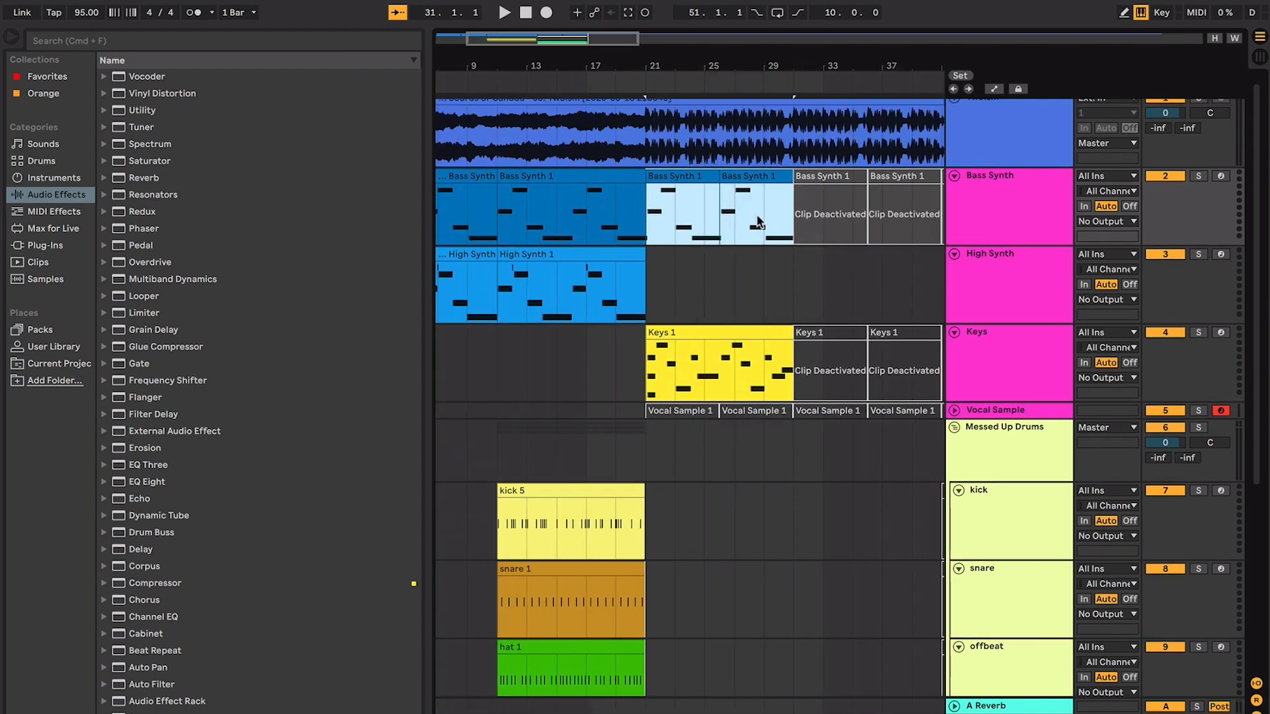
scroll(699, 245, "down", 3)
scroll(700, 244, "right", 2)
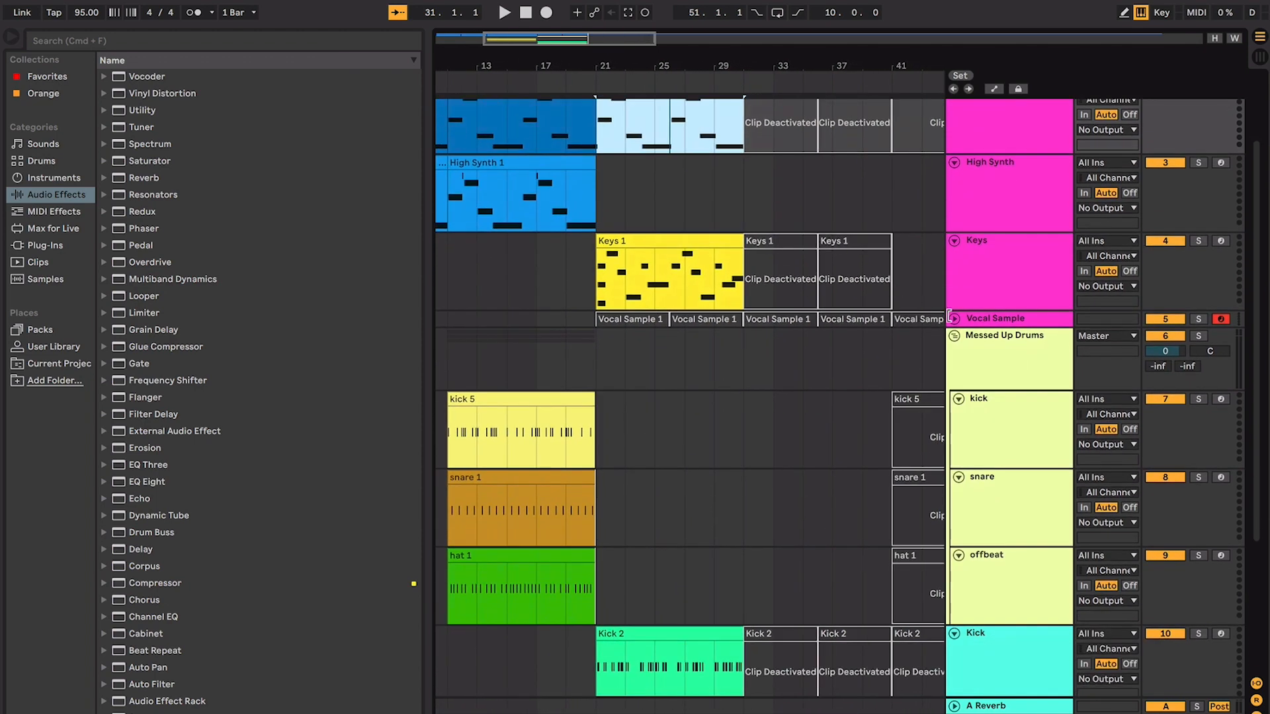
left_click(954, 318)
left_click(620, 326)
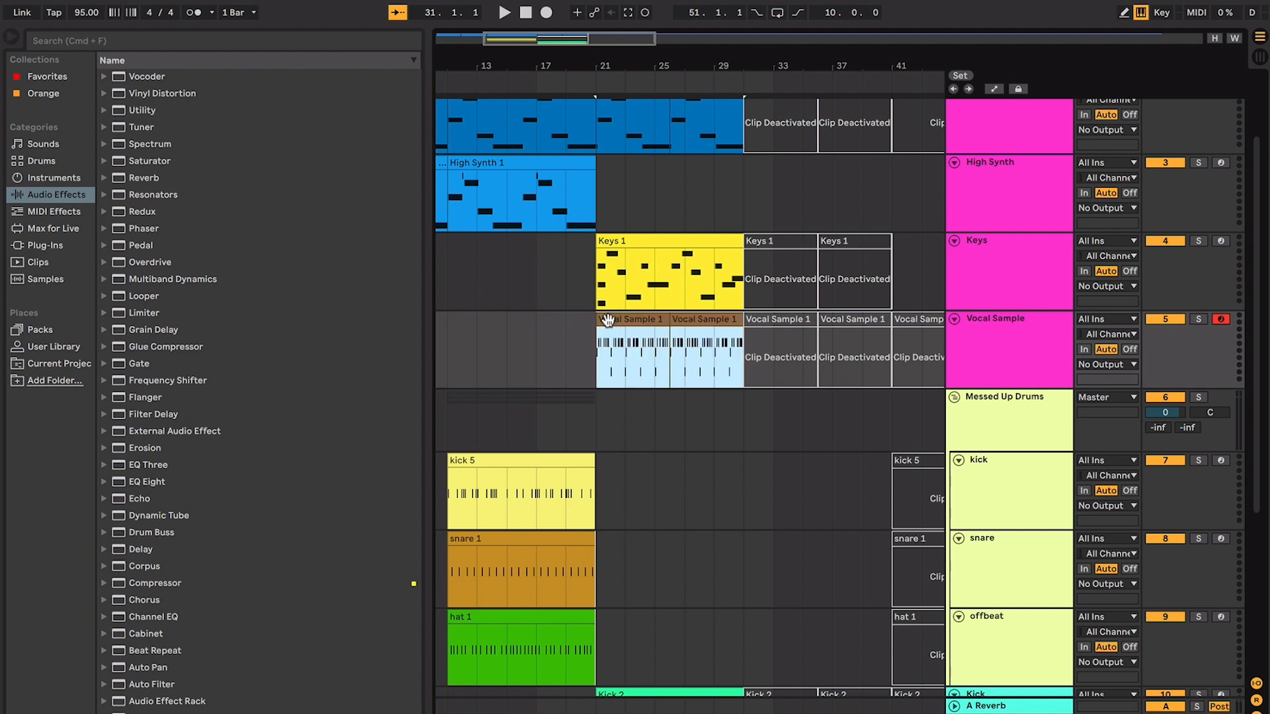
Play the arrangement from bar 21 to the end of bar 25, examining the Vocal Sample note pattern up close
key("z")
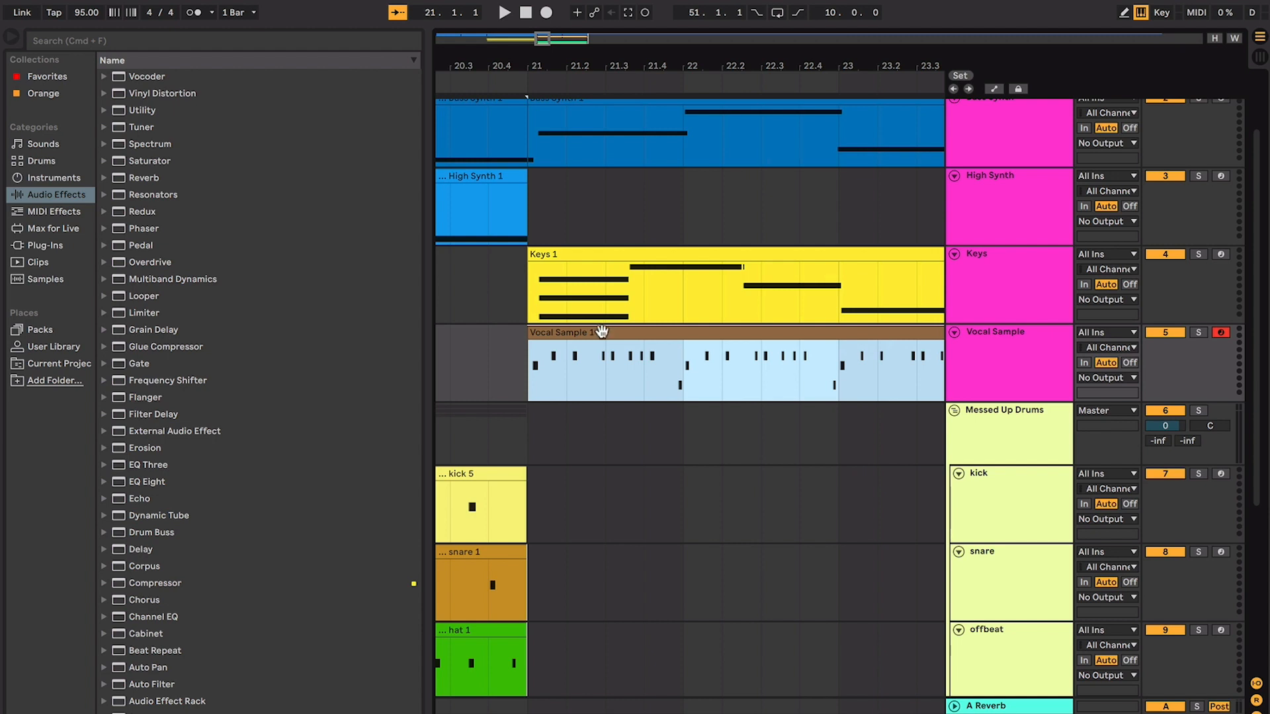
left_click(533, 381)
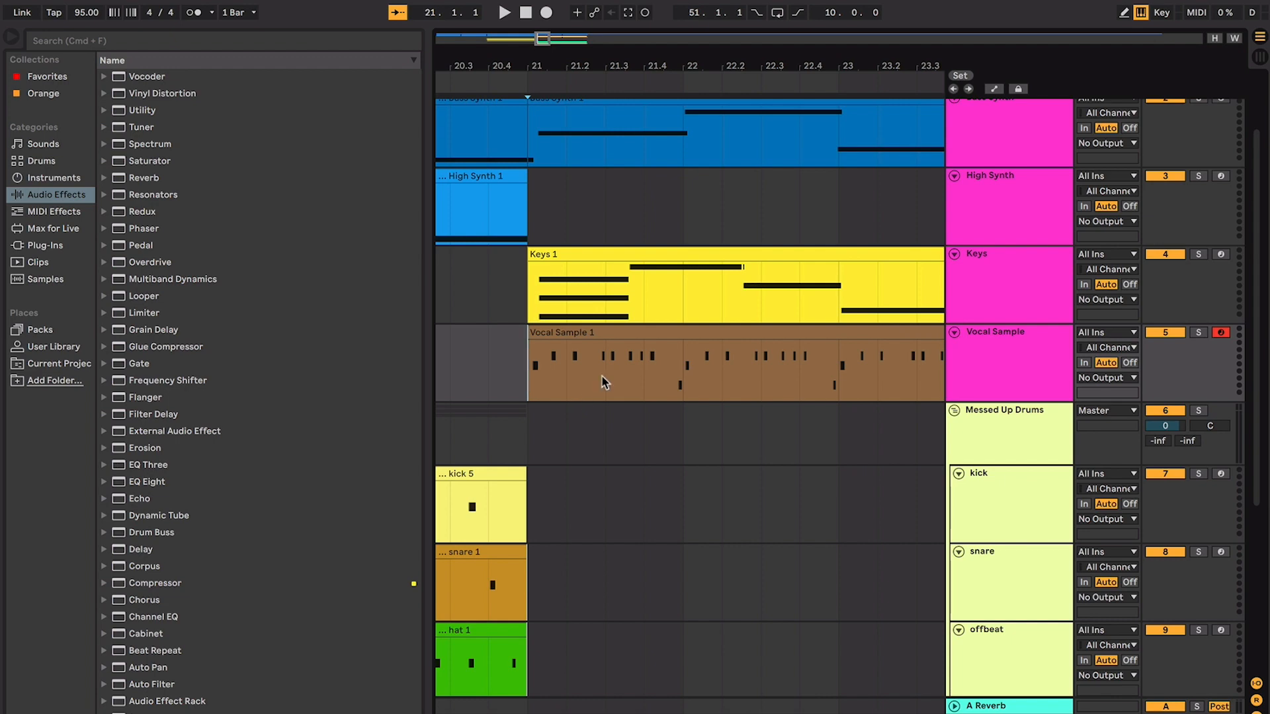
key("minus")
key("minus")
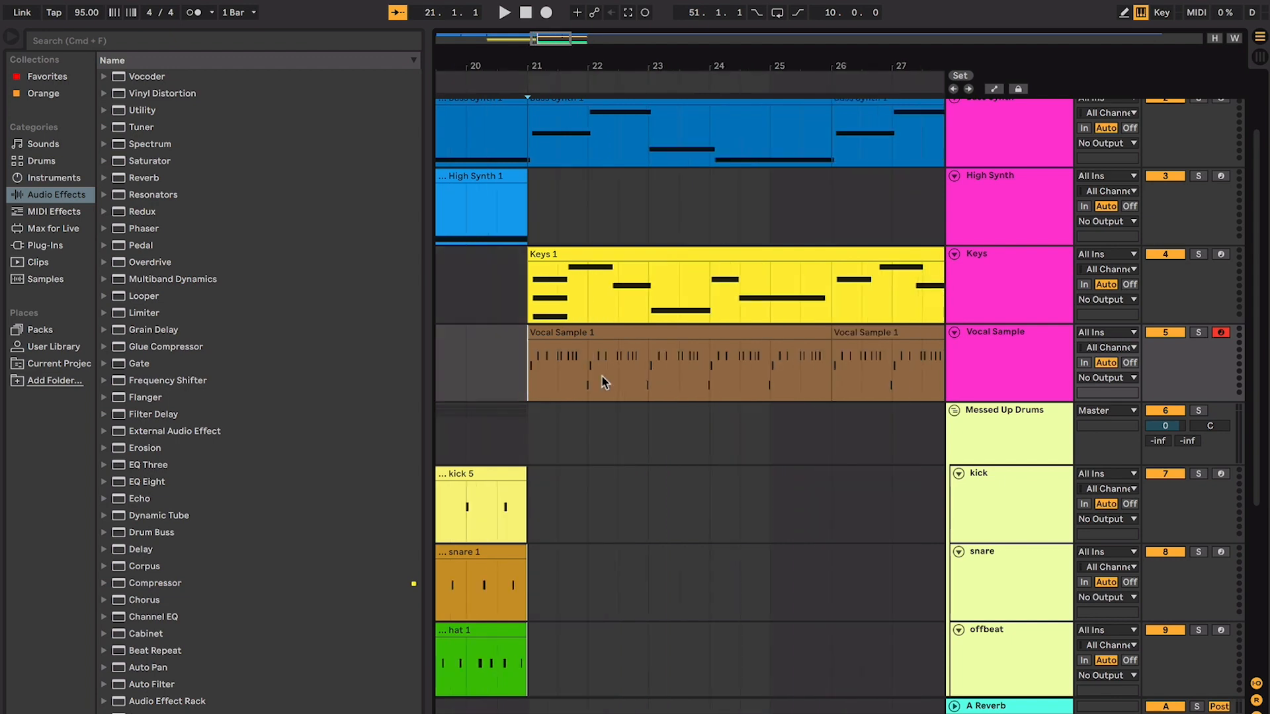
key("plus")
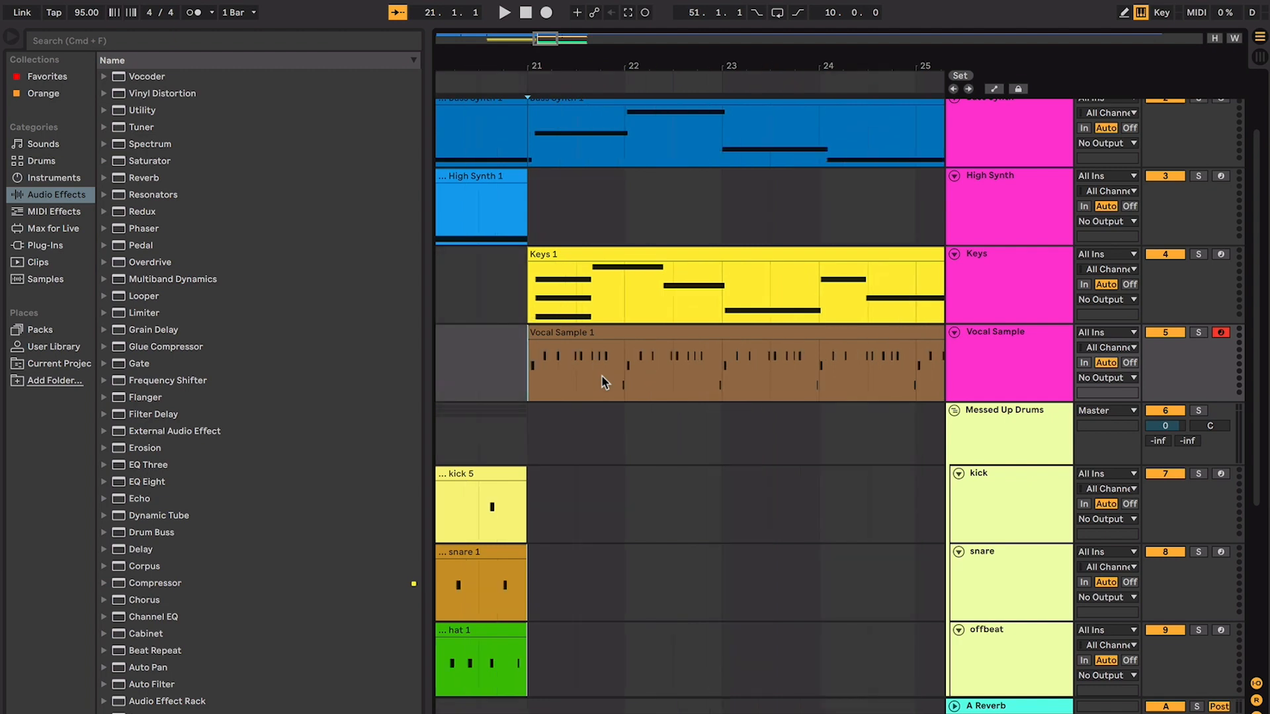
key("space")
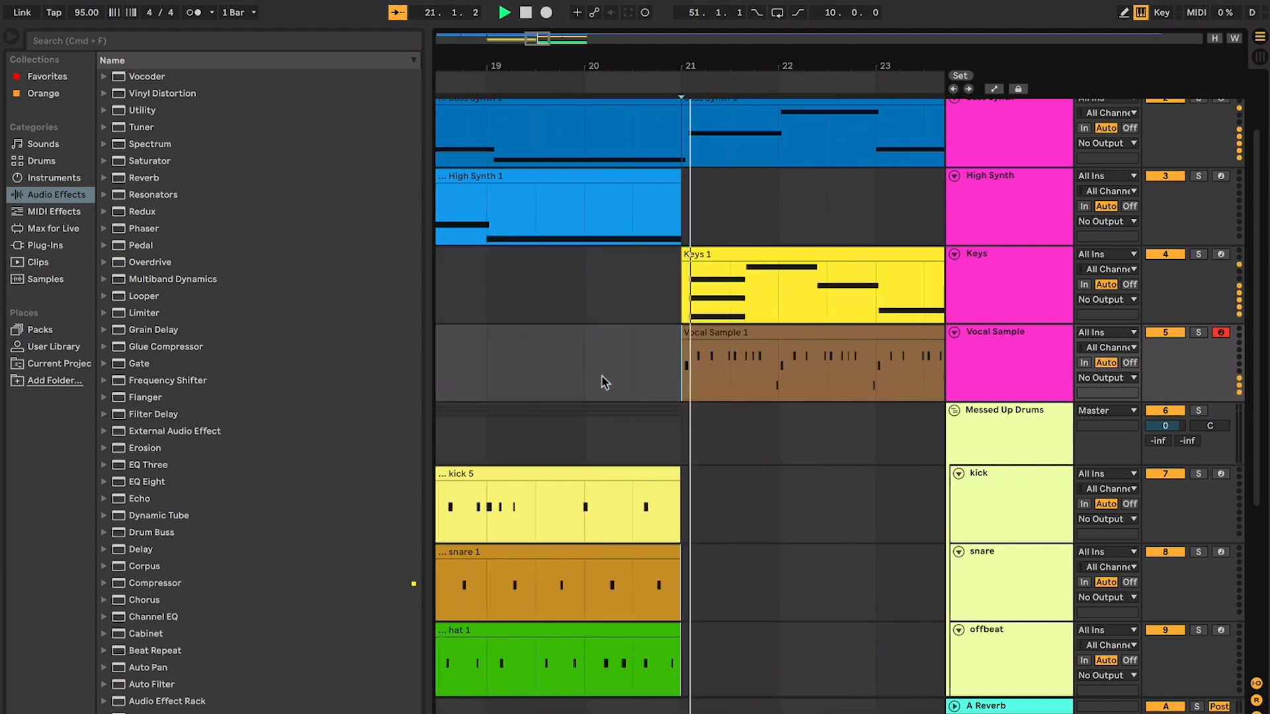
key("plus")
key("plus")
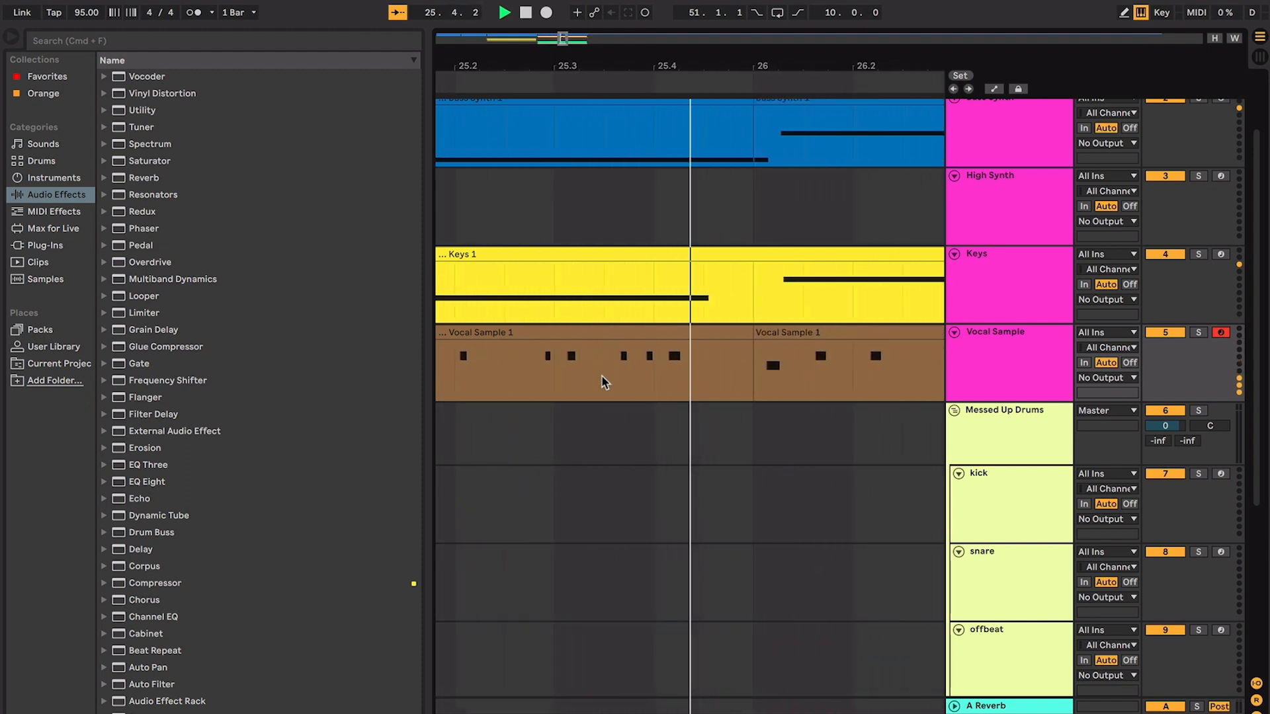
key("space")
Look over the drum tracks, then set the playback start to bar 19, two bars before the Keys clip begins
key("minus")
key("minus")
key("minus")
key("minus")
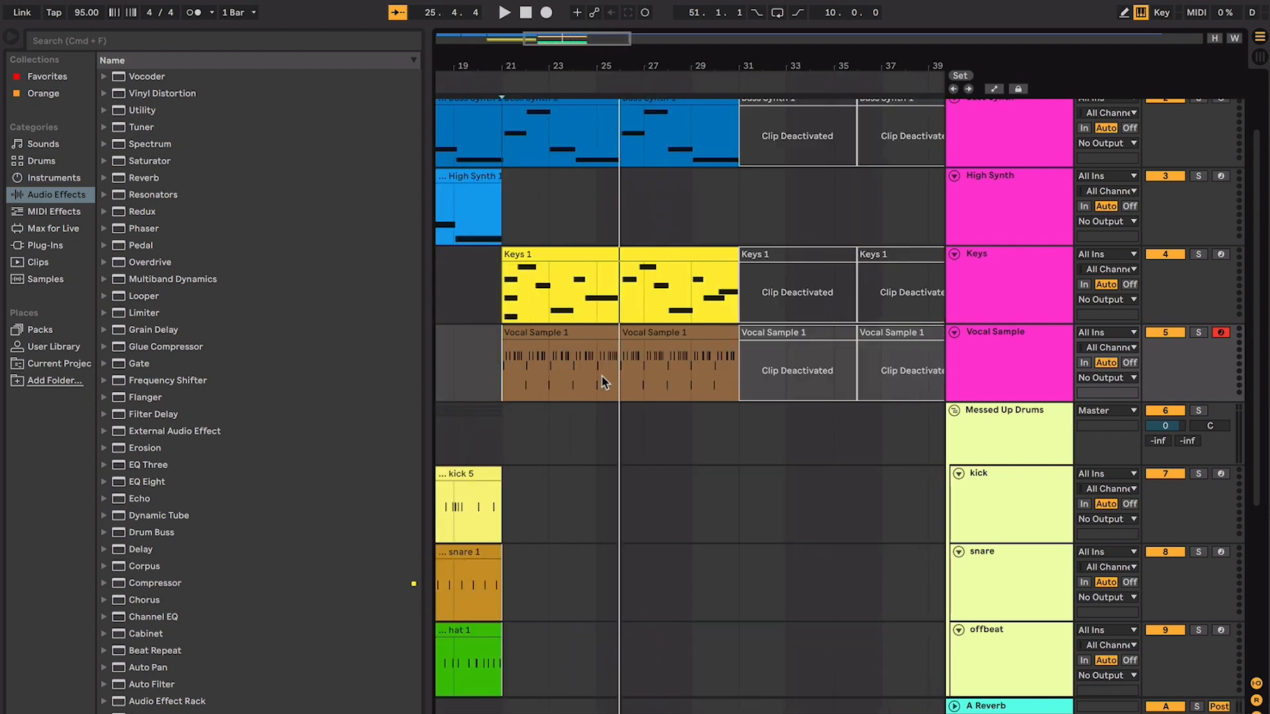
scroll(602, 375, "down", 5)
scroll(601, 376, "left", 3)
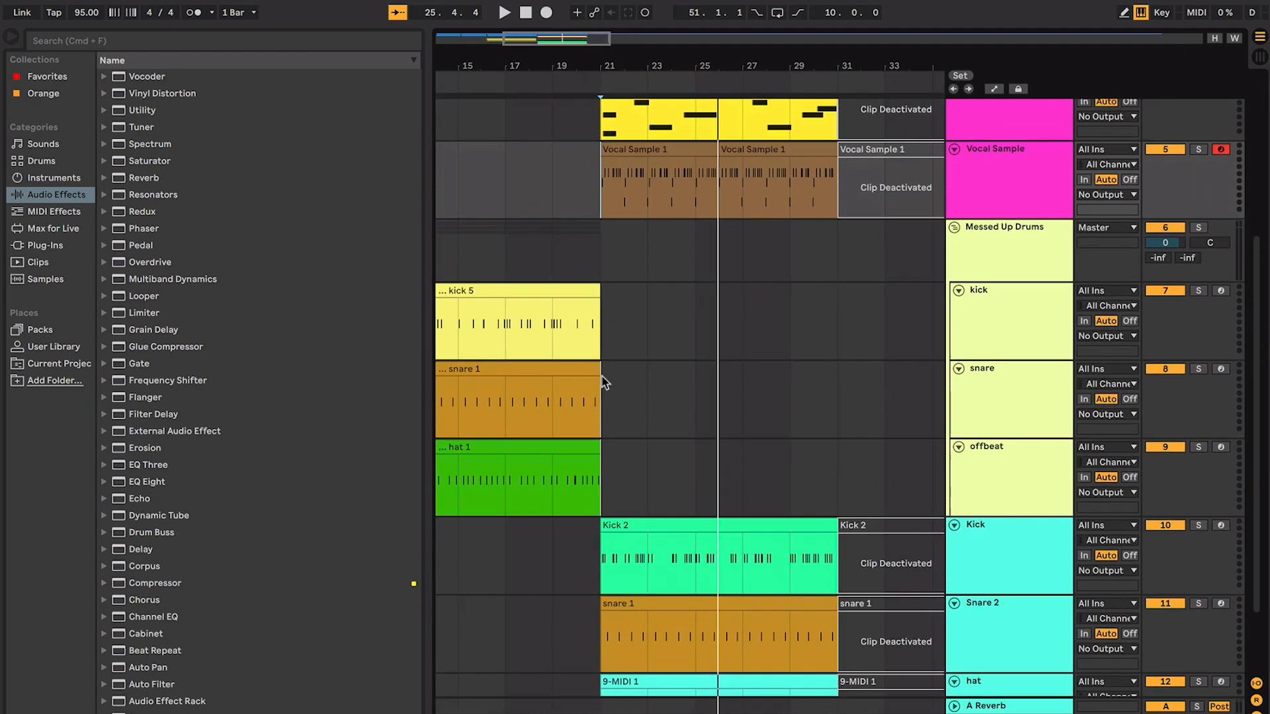
scroll(602, 376, "down", 3)
scroll(602, 376, "left", 1)
left_click(611, 314)
scroll(609, 310, "left", 2)
scroll(609, 311, "up", 1)
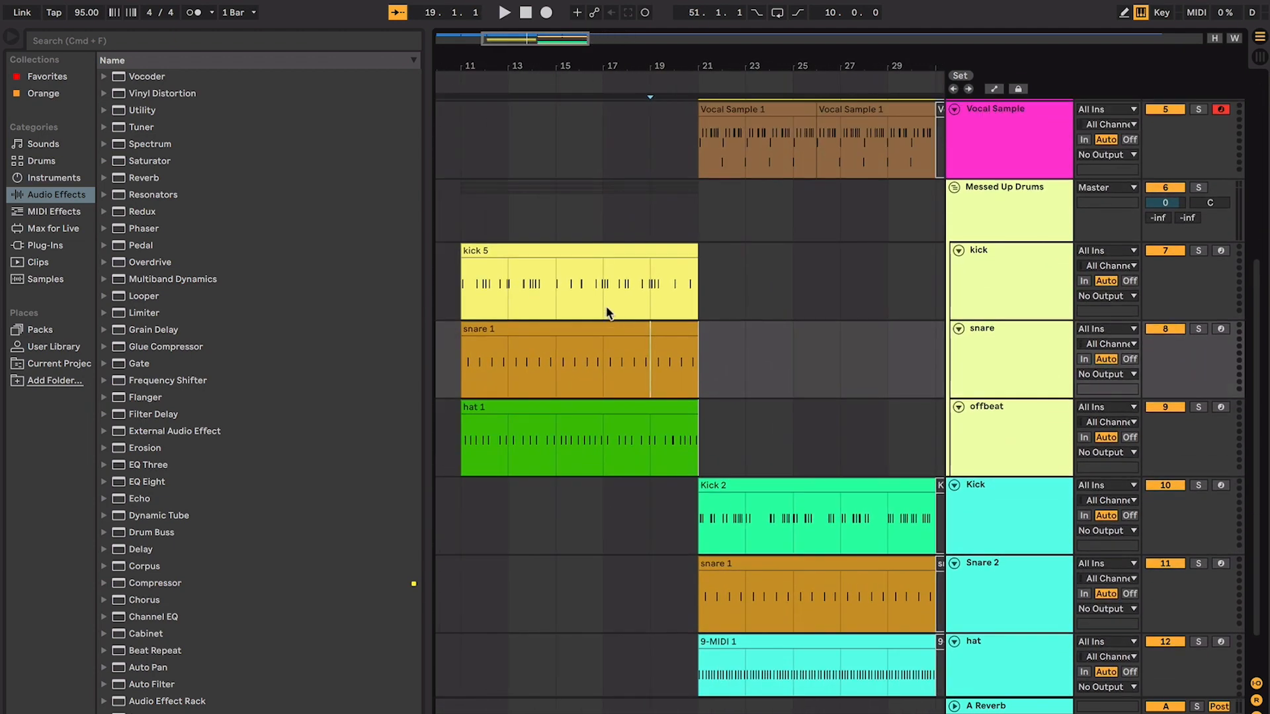
scroll(601, 299, "up", 8)
scroll(602, 299, "left", 2)
left_click(696, 343)
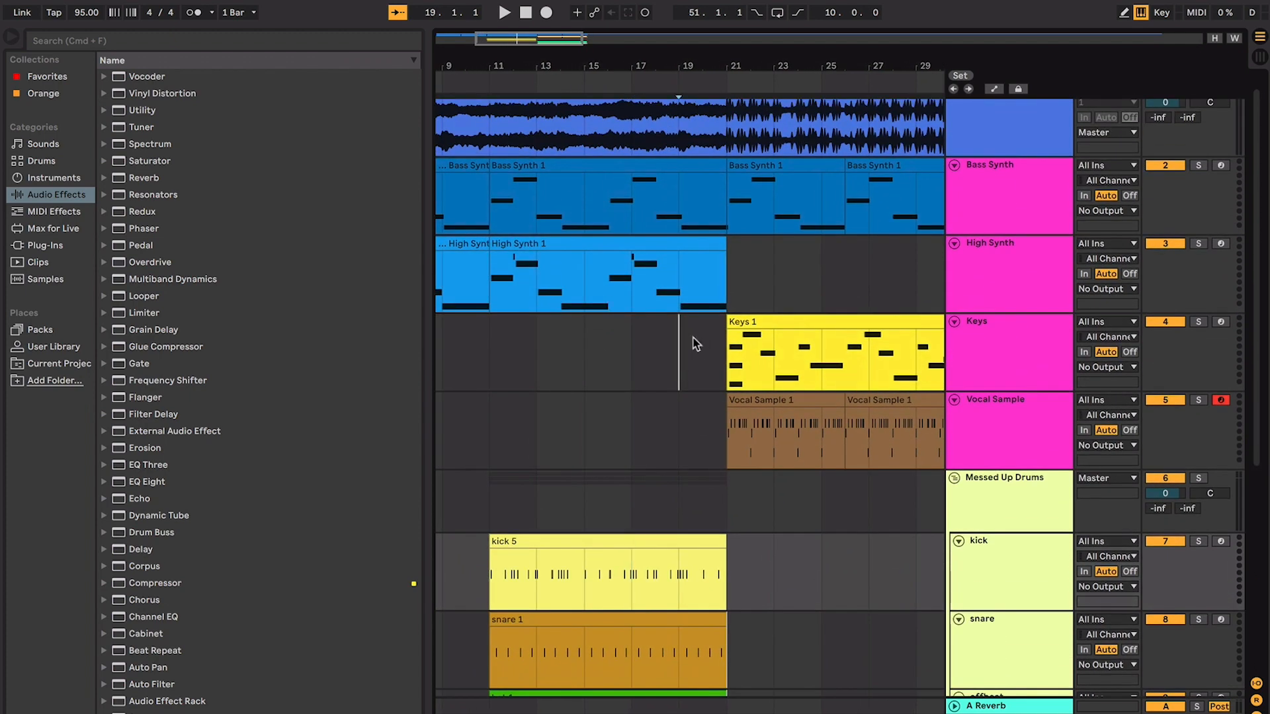
Look over the Keys, Vocal Sample and drum clips starting at bar 21, setting the playback start to bar 23
left_click_drag(693, 339, 722, 346)
left_click(742, 346)
left_click(699, 348)
scroll(698, 349, "down", 2)
scroll(698, 349, "left", 1)
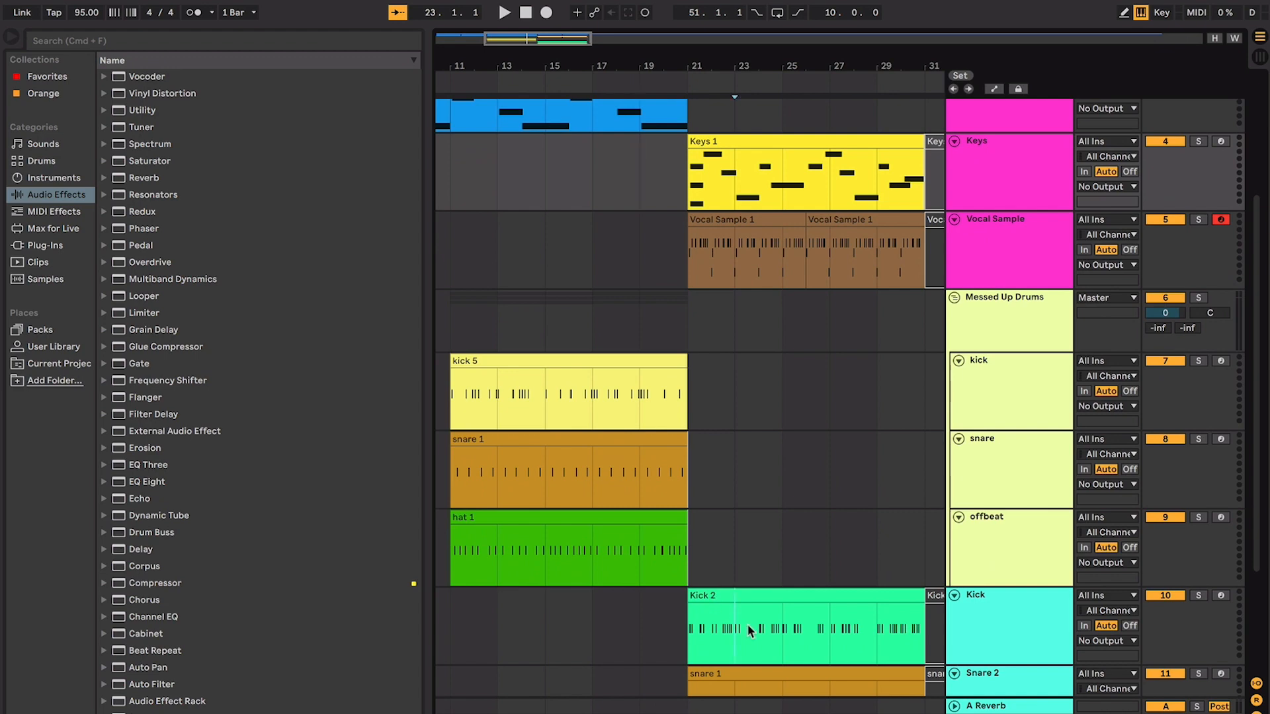
left_click(748, 624)
scroll(749, 627, "down", 2)
scroll(749, 626, "right", 2)
scroll(790, 585, "down", 2)
scroll(790, 584, "up", 10)
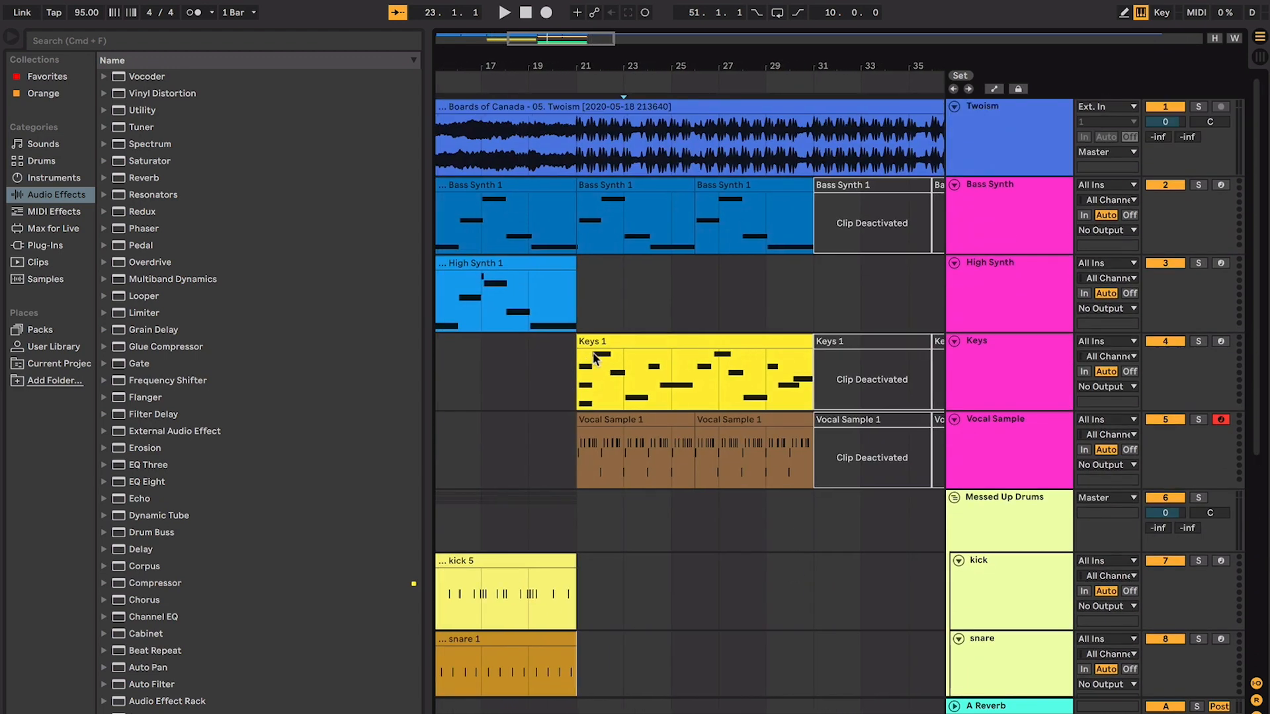
Select the Keys clip spanning bars 21 to 31, followed by the two Vocal Sample clips below it
left_click(602, 341)
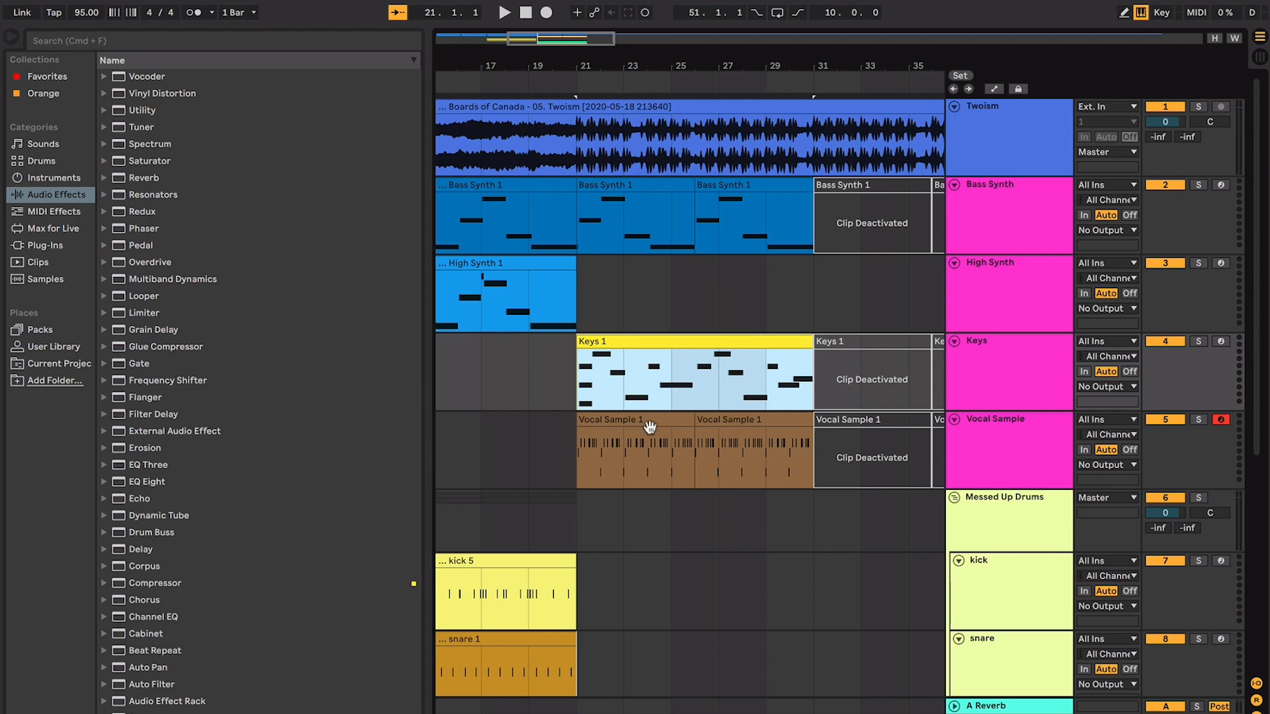
left_click(700, 420)
left_click(678, 418, "shift")
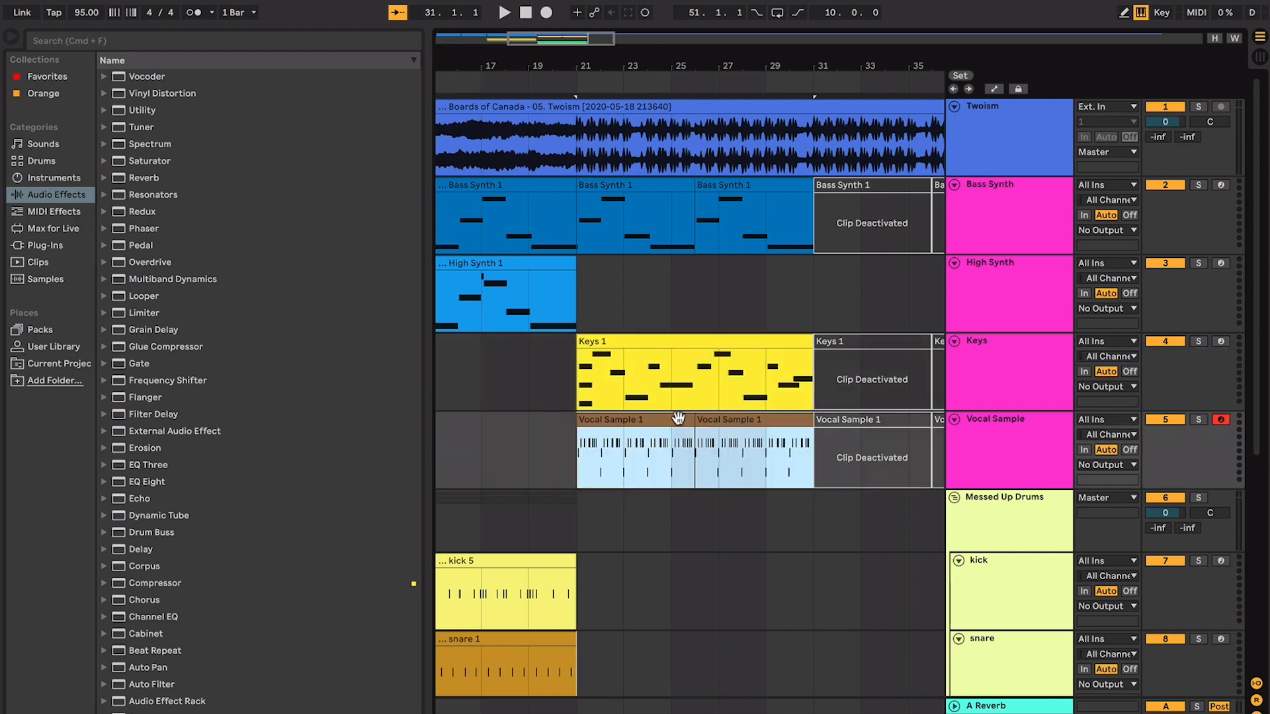
key("super+k")
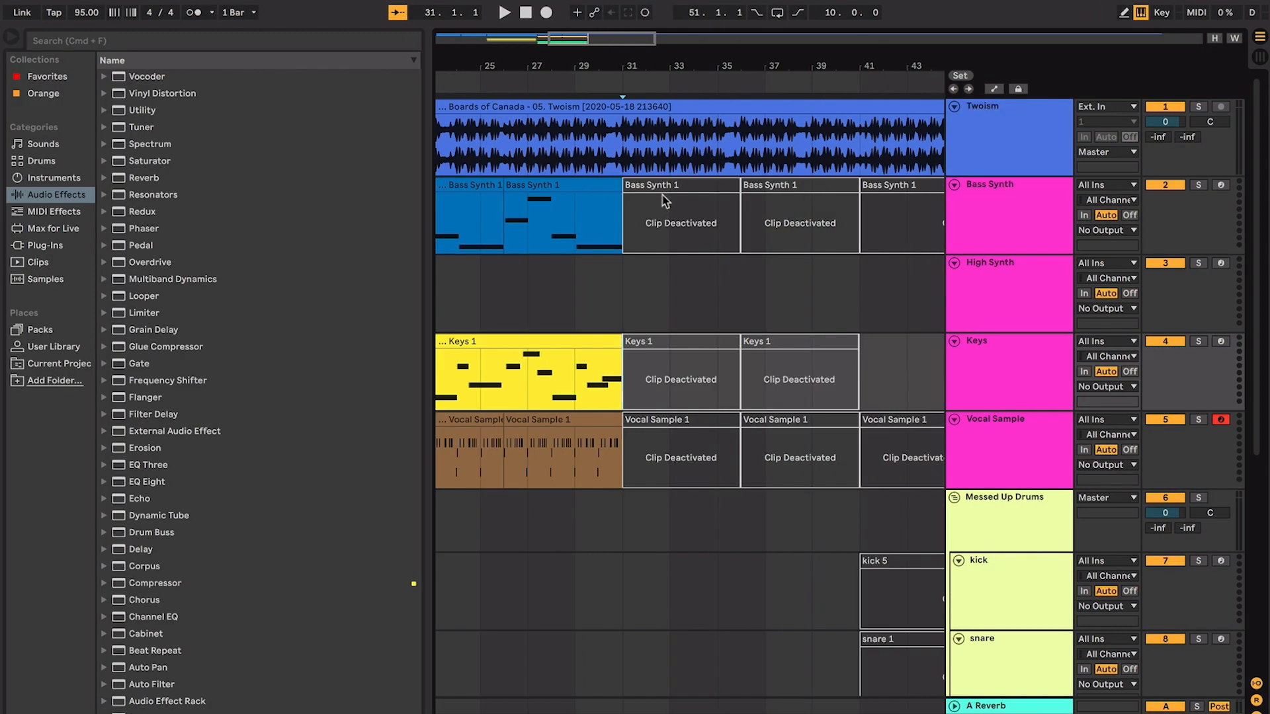
Activate all clips spanning bars 31 to 41, from the Bass Synth track down to the hat track
left_click(665, 198)
left_click(663, 186)
scroll(701, 379, "down", 10)
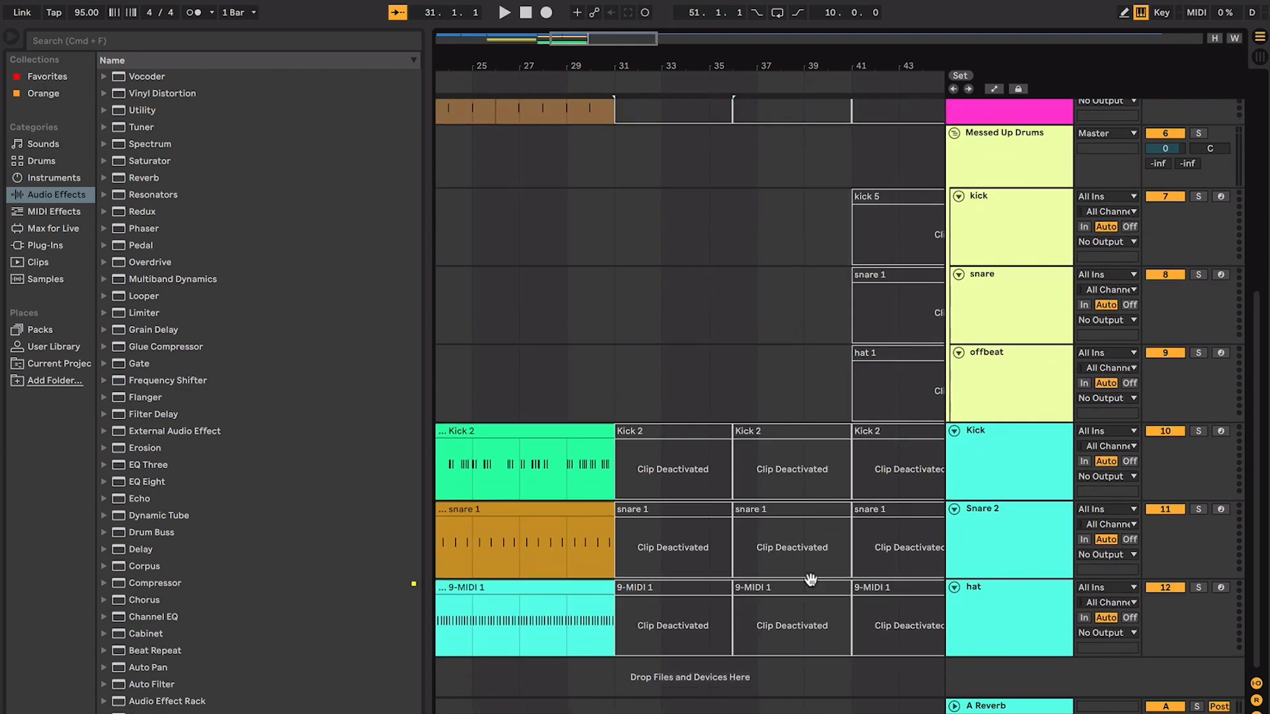
left_click(811, 585, "shift")
key("0")
scroll(814, 586, "left", 3)
scroll(813, 586, "up", 2)
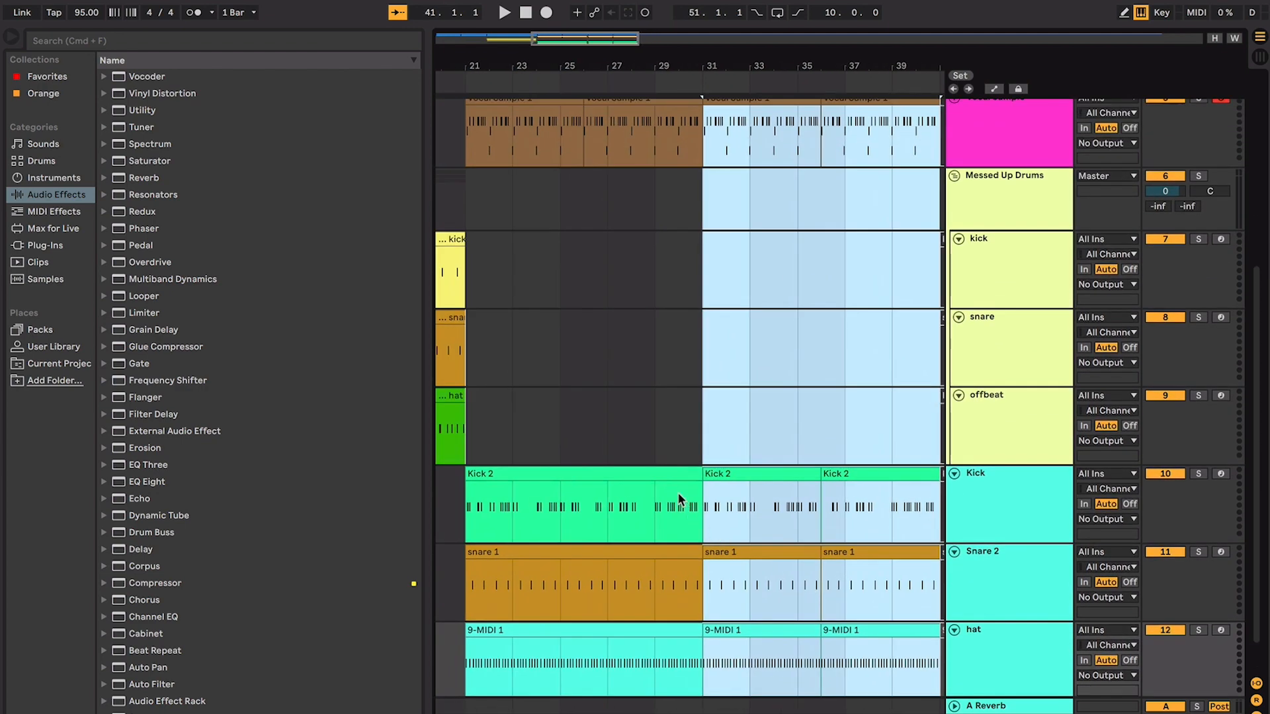
Examine the note pattern of the Kick 2 clip between bars 21 and 31 up close
left_click(678, 494)
left_click(662, 476)
scroll(570, 514, "up", 3)
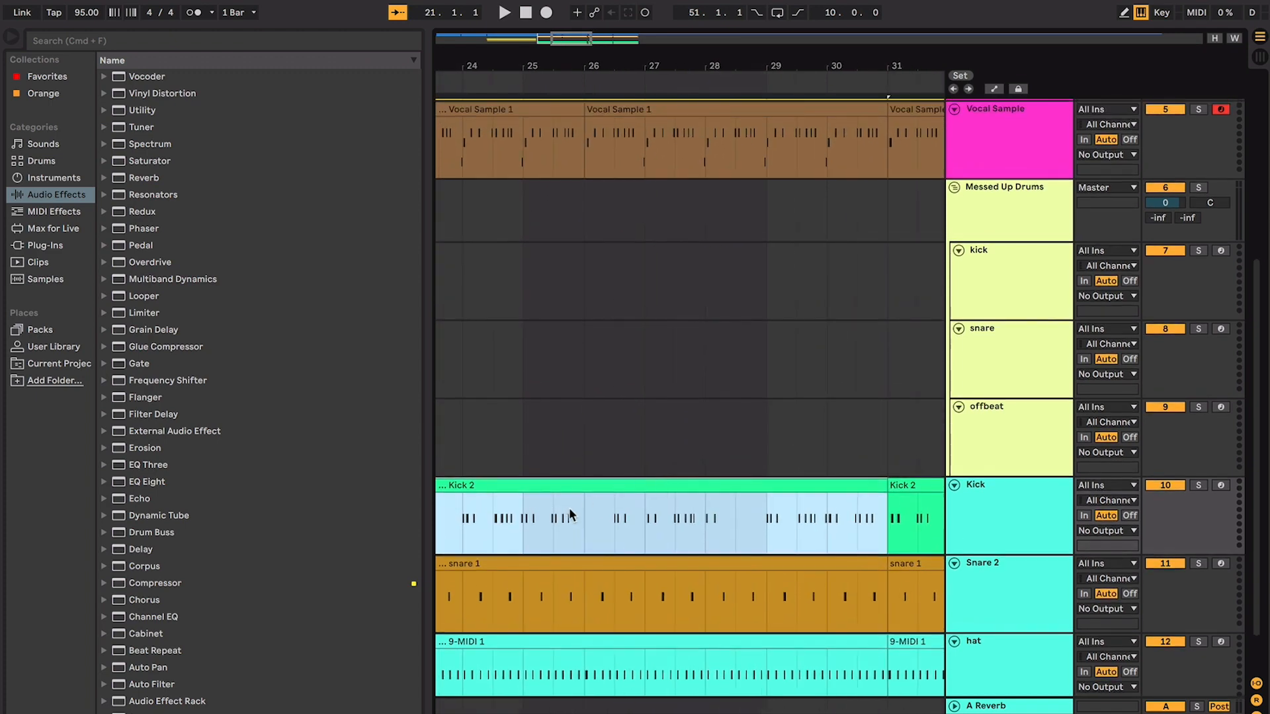
scroll(754, 516, "up", 1)
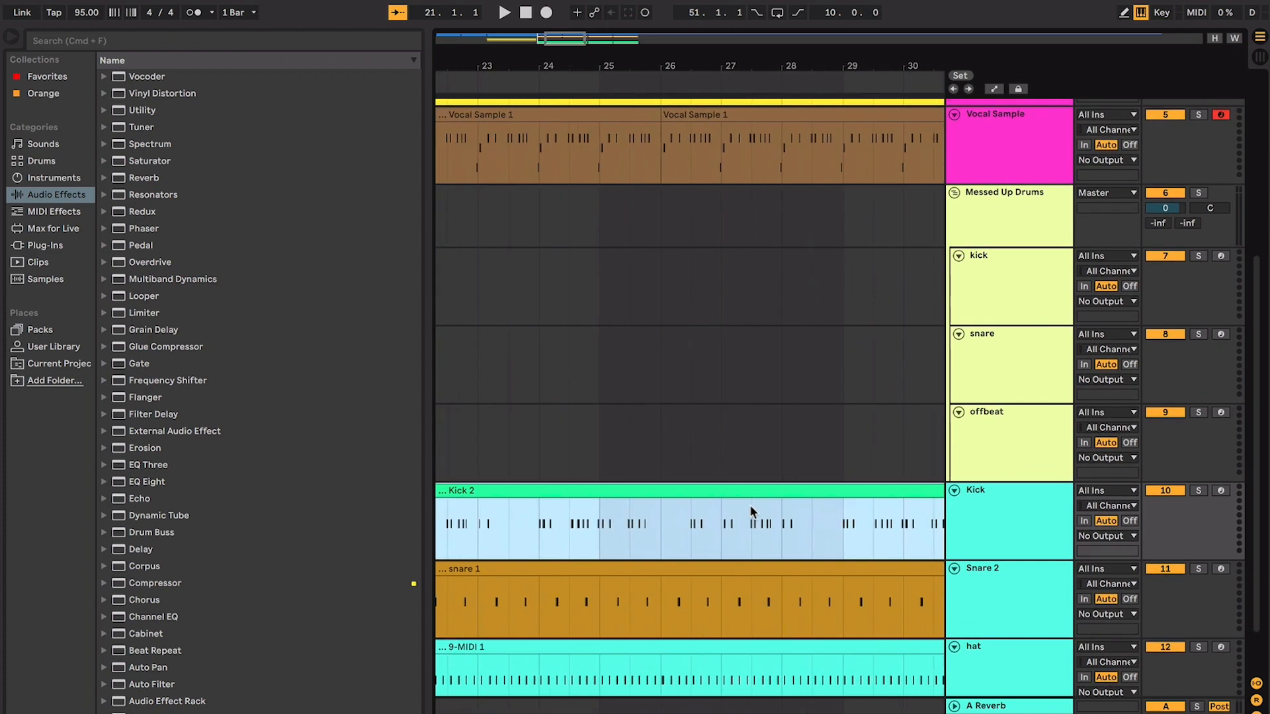
scroll(751, 519, "left", 3)
left_click(568, 527)
scroll(567, 527, "up", 5)
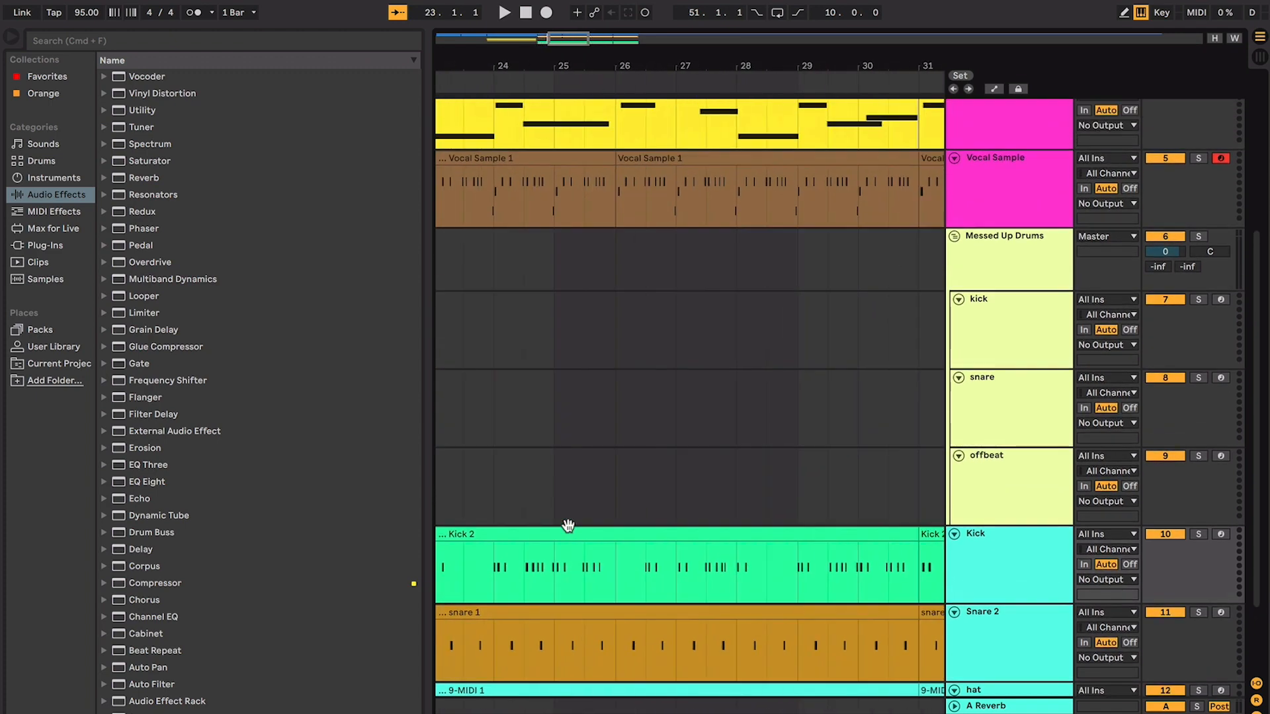
scroll(568, 529, "down", 3)
scroll(568, 530, "down", 4)
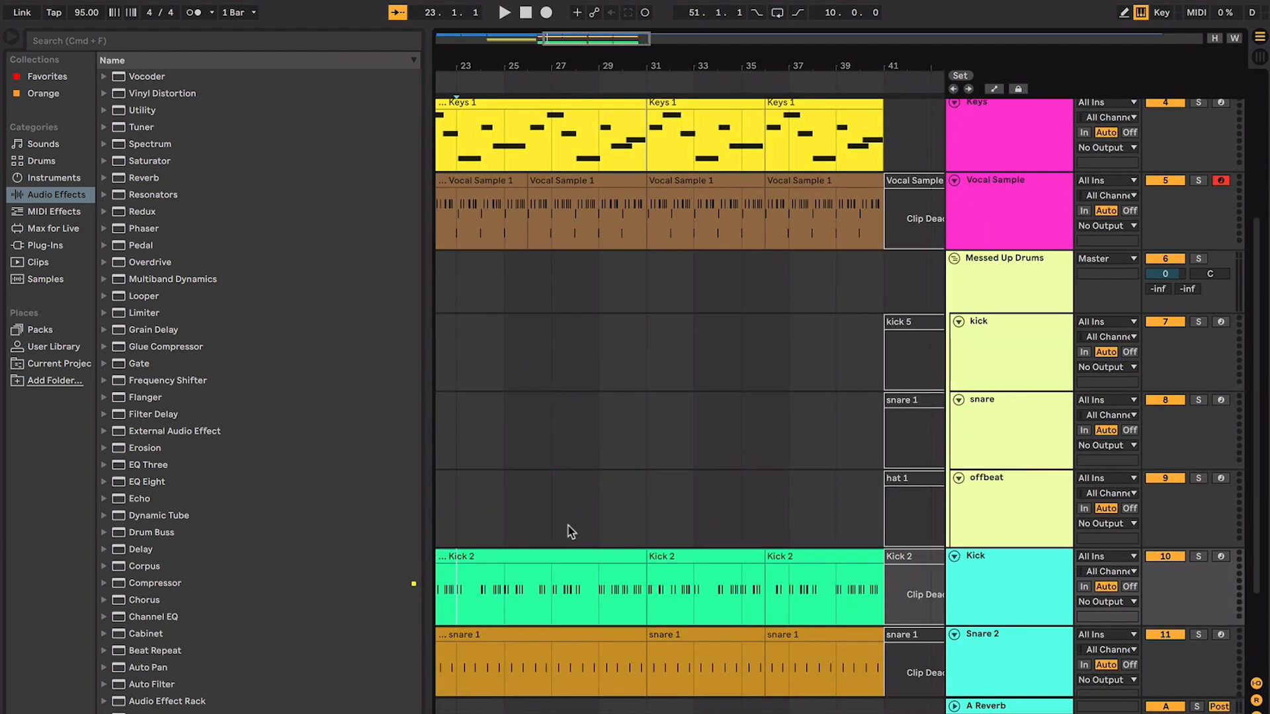
scroll(596, 527, "right", 2)
Play the arrangement from bar 31, examining the Kick, Snare 2 and hat note patterns up close
left_click(631, 526)
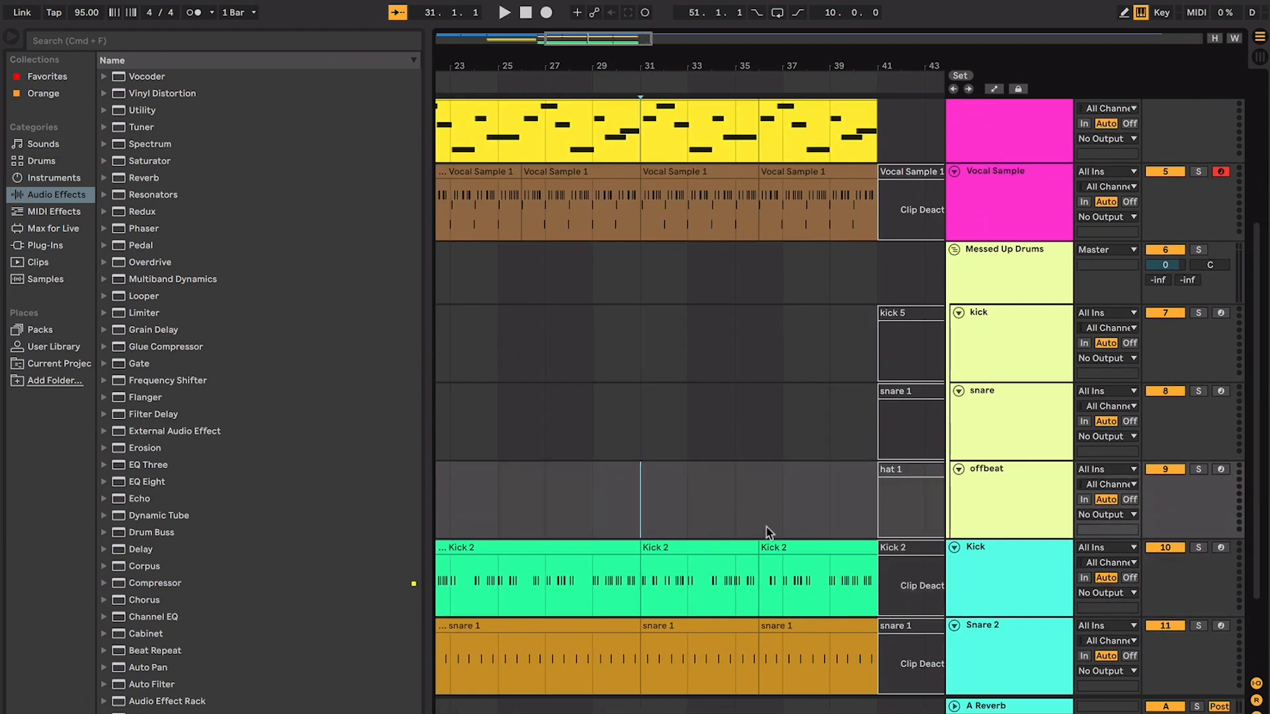
scroll(682, 521, "up", 6)
key("space")
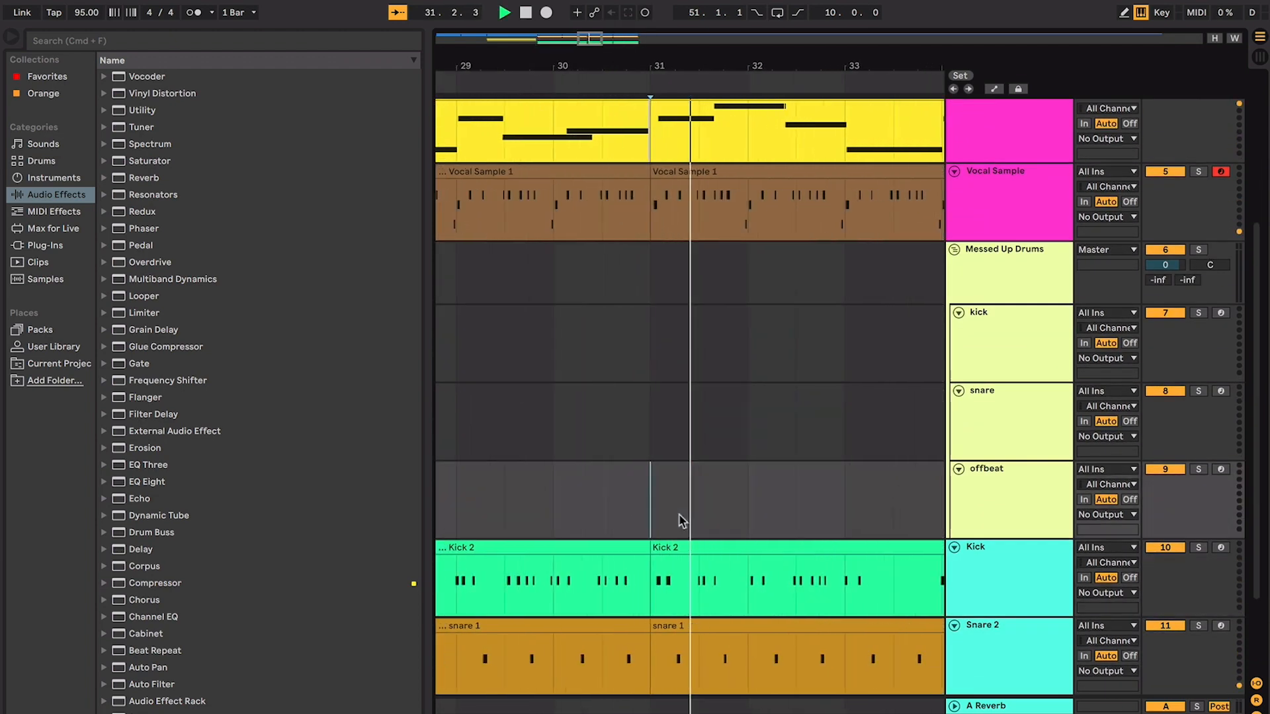
scroll(682, 520, "down", 3)
scroll(681, 518, "right", 2)
scroll(678, 515, "up", 3)
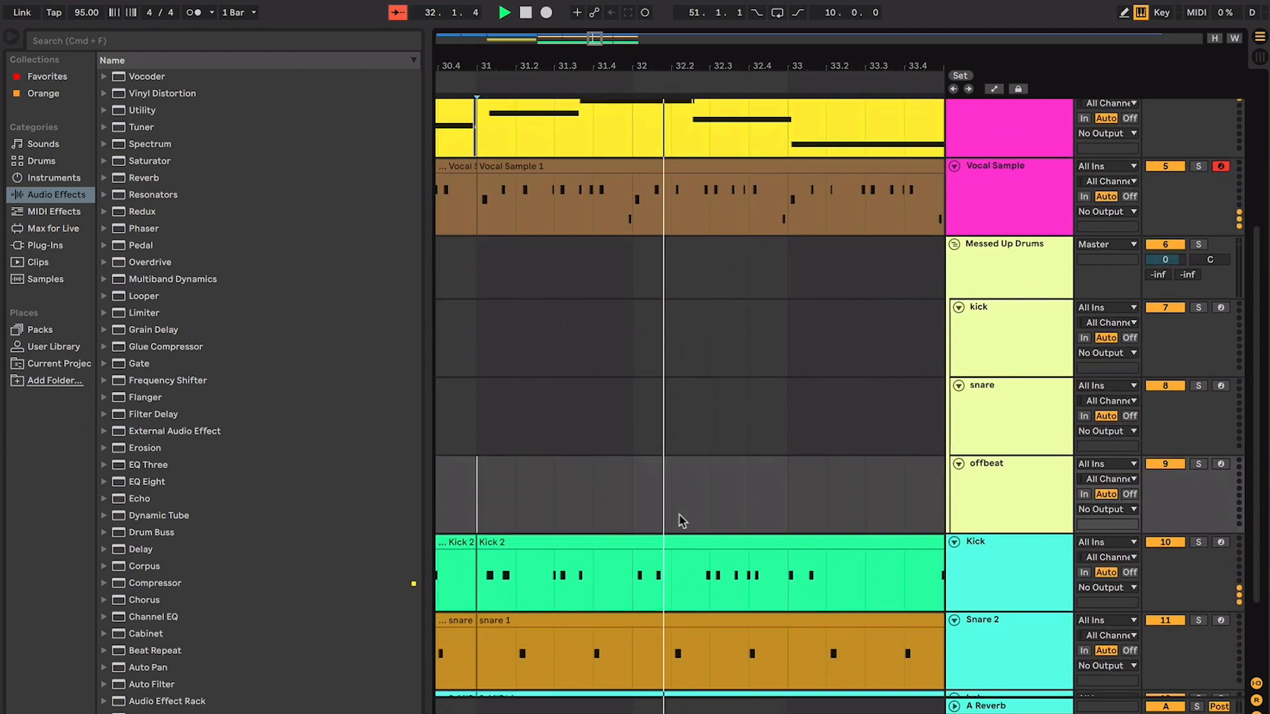
scroll(680, 518, "down", 3)
scroll(679, 515, "up", 2)
scroll(679, 515, "up", 2)
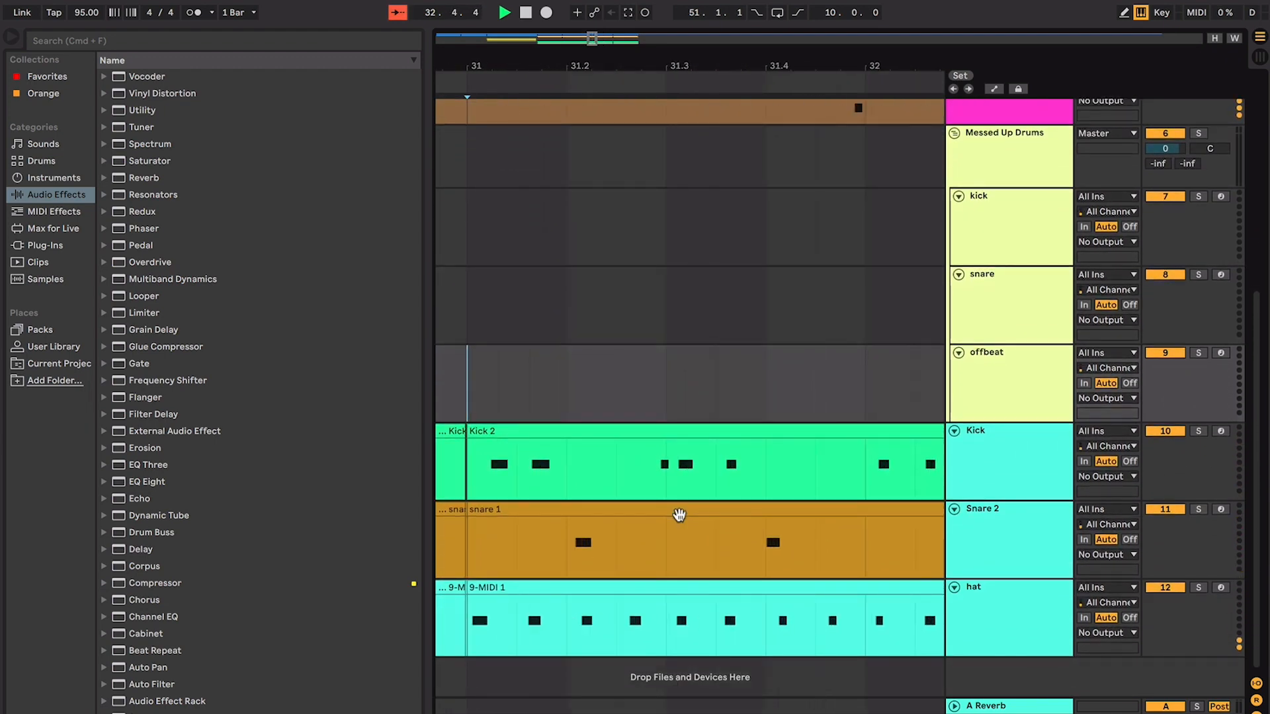
scroll(679, 516, "down", 6)
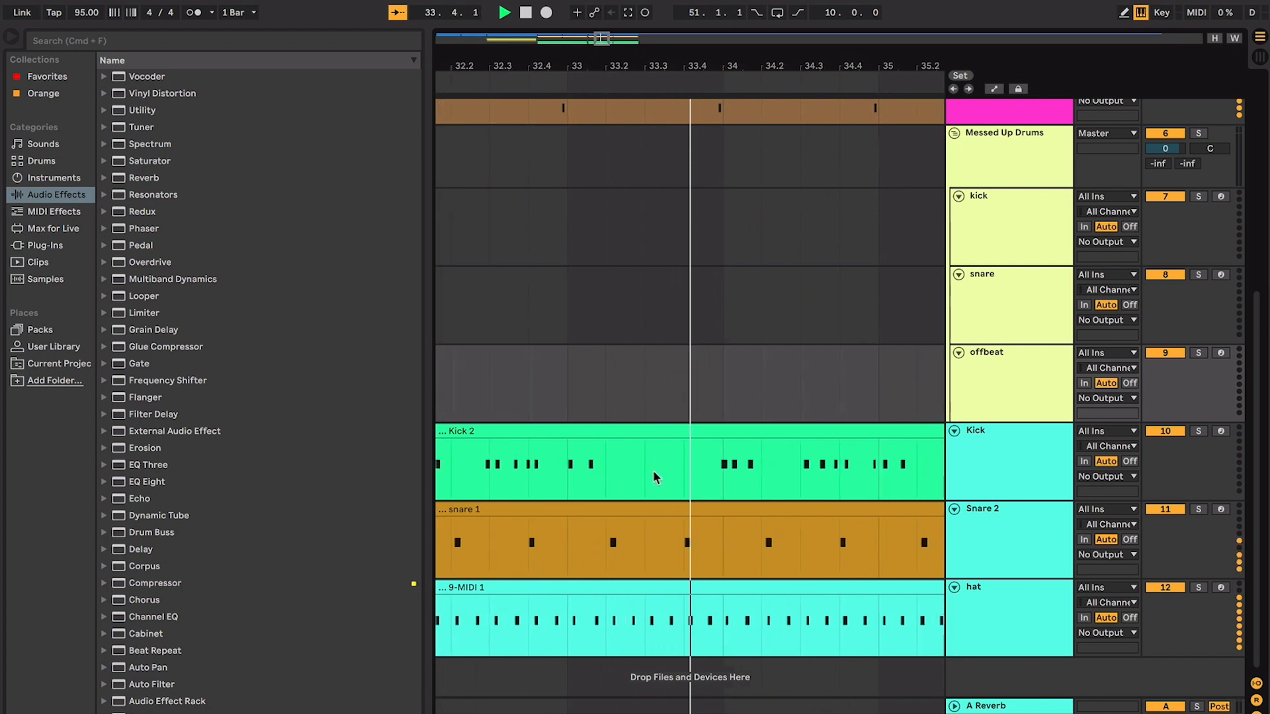
Follow the playback through bars 34 to 39 on the Bass Synth, Keys and Vocal Sample tracks
scroll(742, 463, "up", 5)
scroll(741, 463, "right", 2)
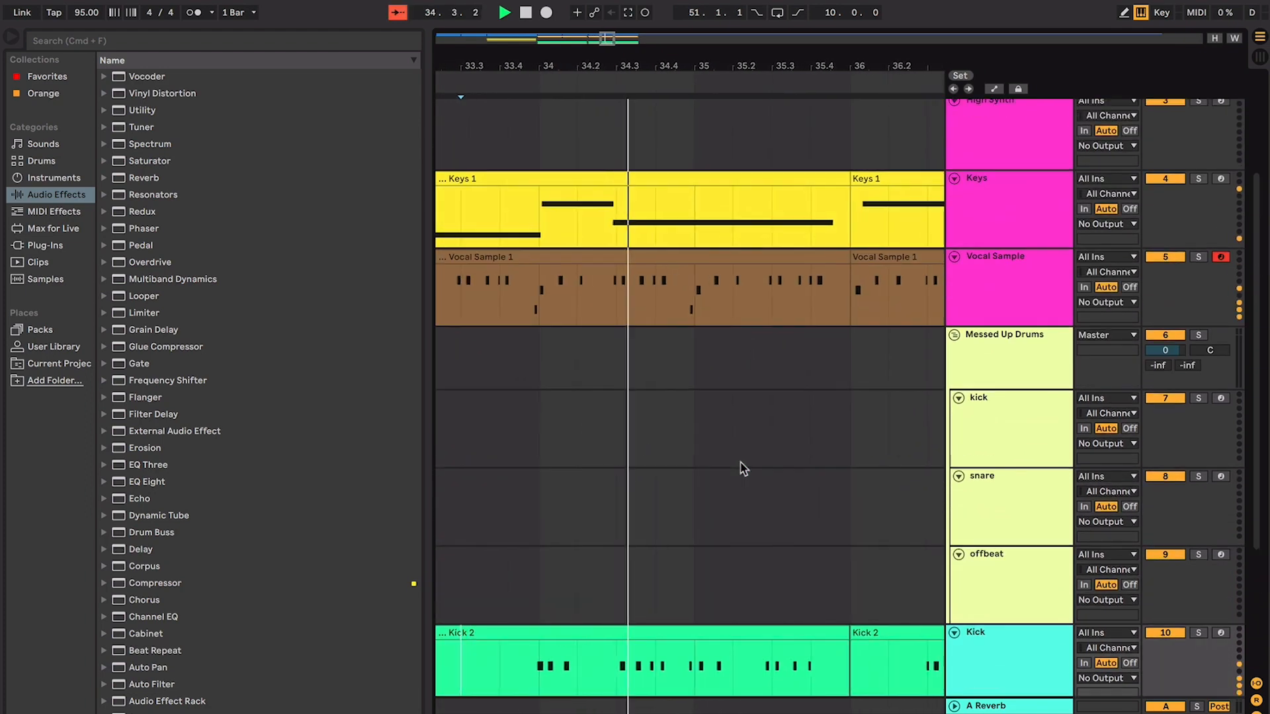
scroll(742, 469, "up", 4)
scroll(742, 468, "right", 2)
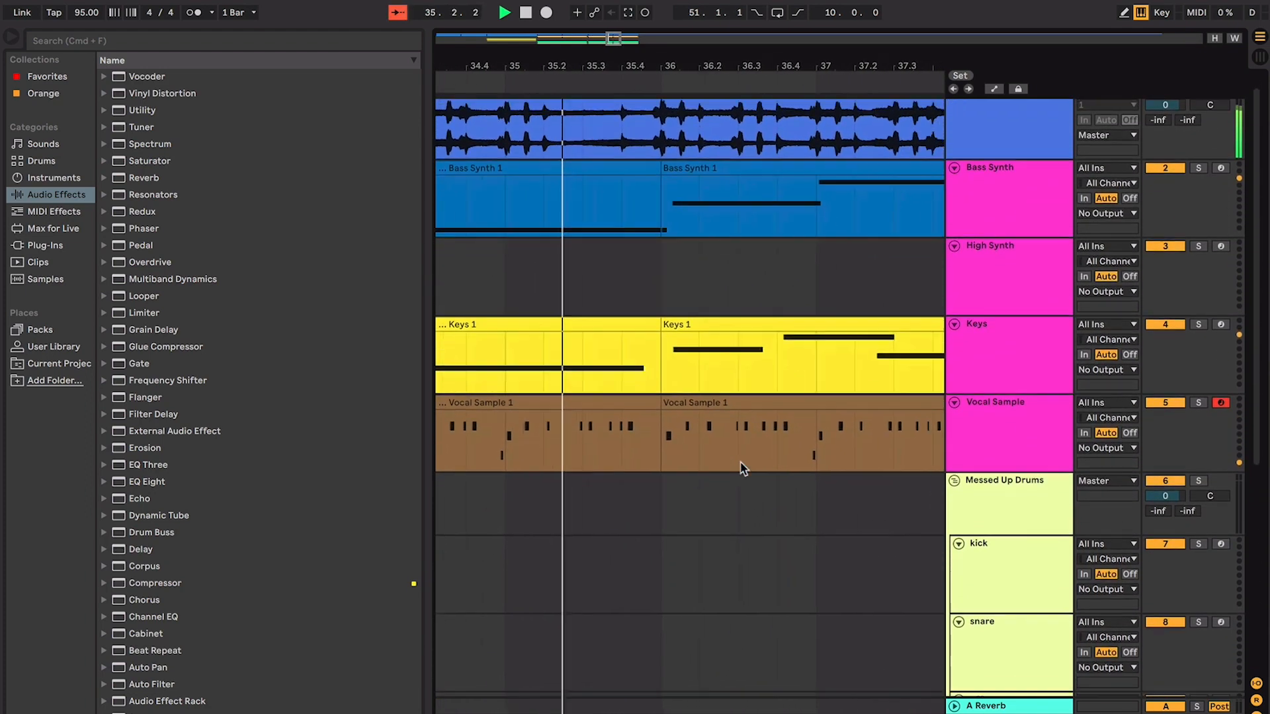
scroll(741, 467, "up", 1)
scroll(741, 467, "left", 2)
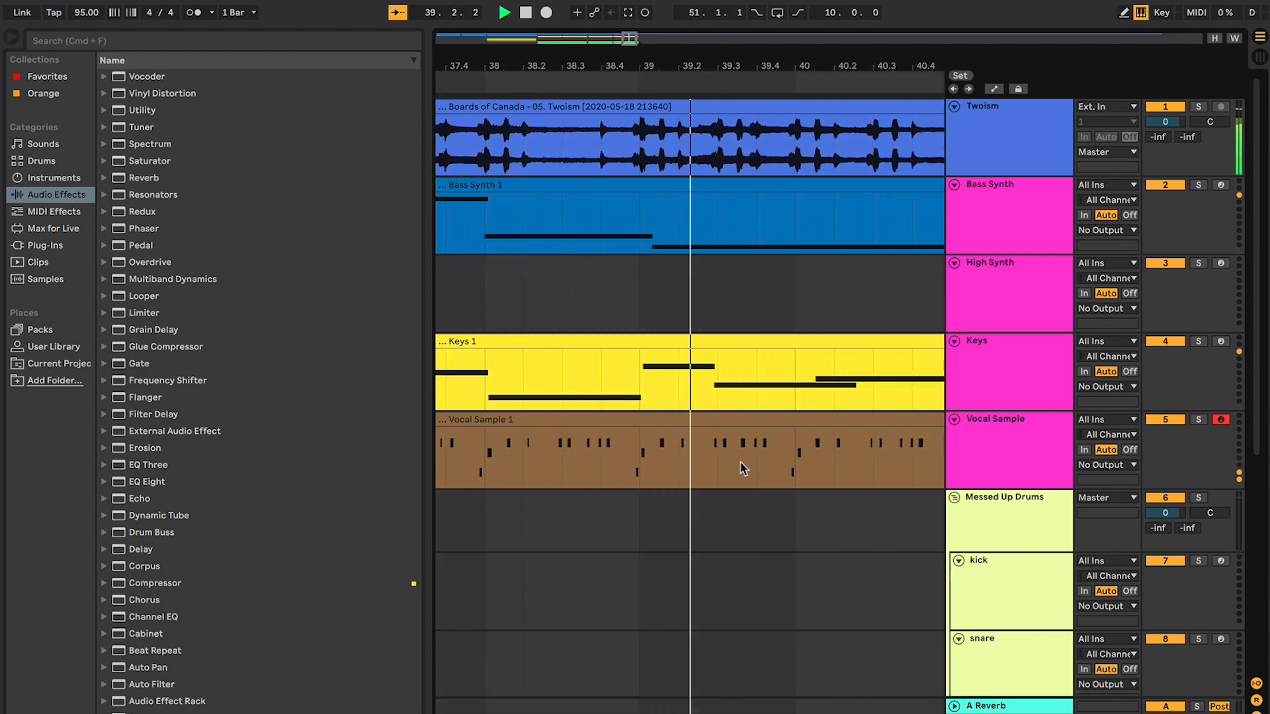
Stop playback and restart it from bar 38 with the Kick, Snare 2 and hat clips in view
scroll(740, 462, "down", 5)
key("space")
left_click(562, 389)
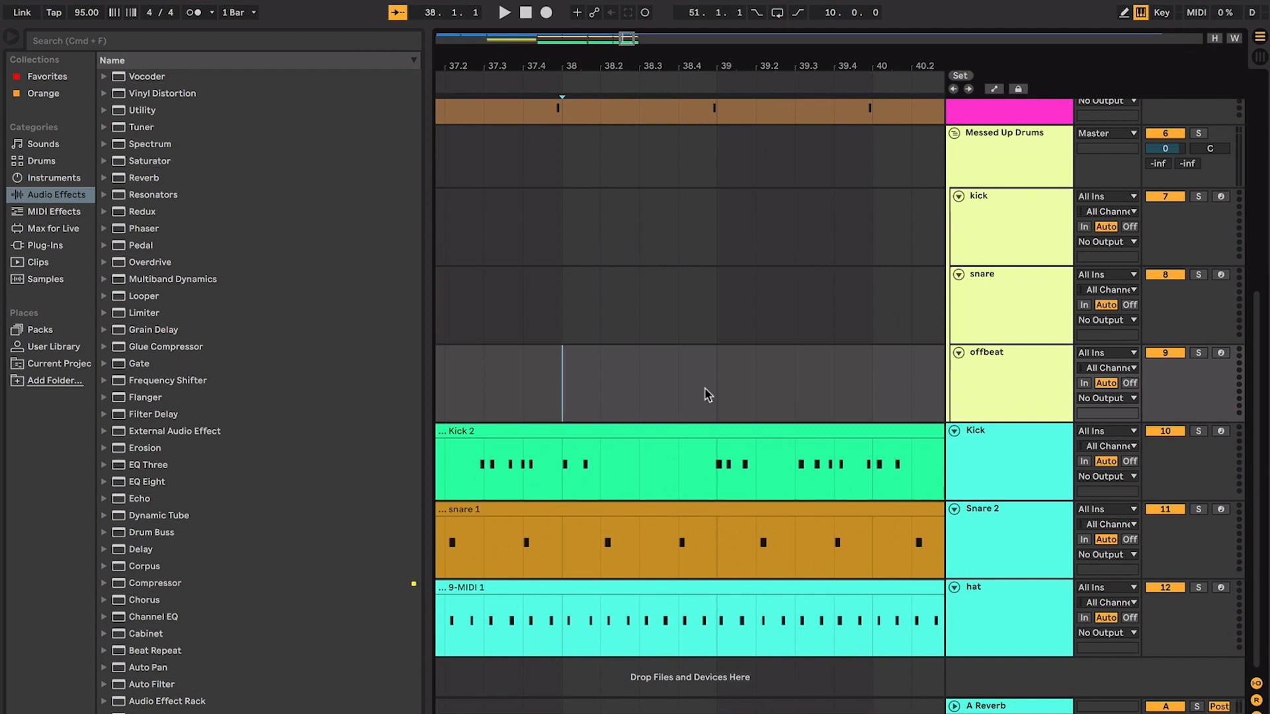
key("space")
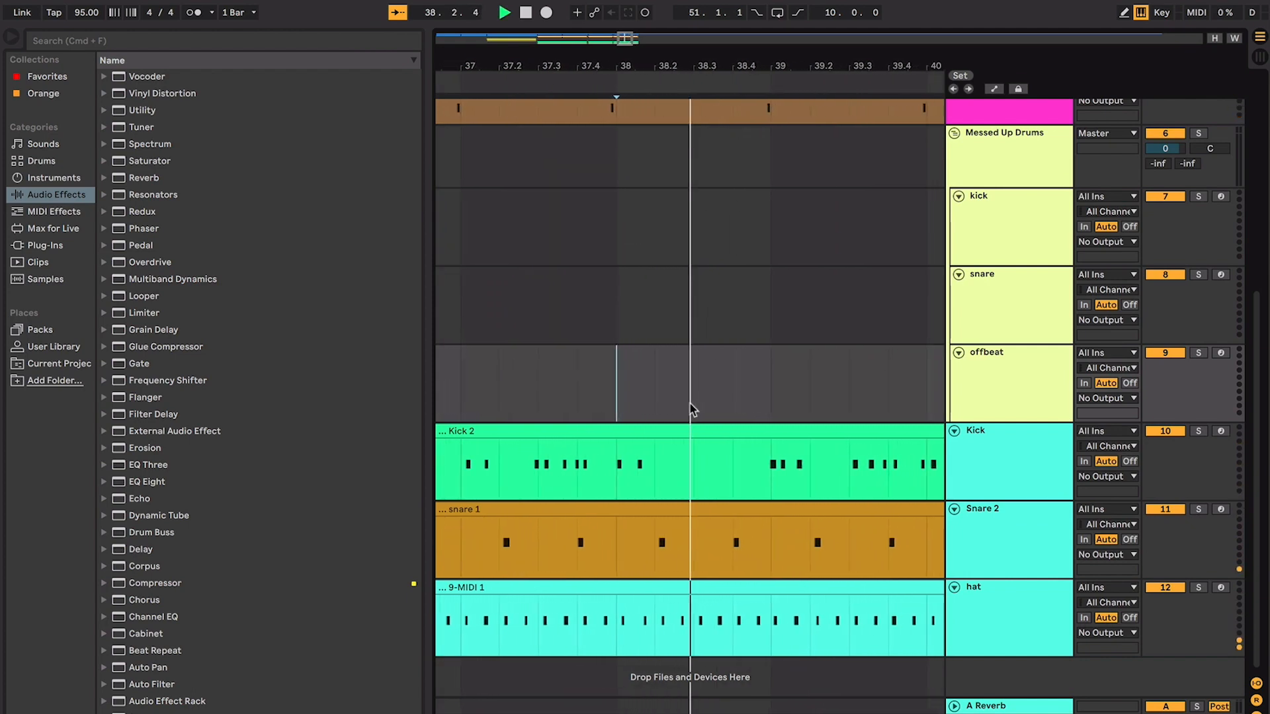
Mark beat 3 of bar 38 on the offbeat track to point out the gap in the kick pattern
left_click(685, 403)
left_click(709, 409, "shift")
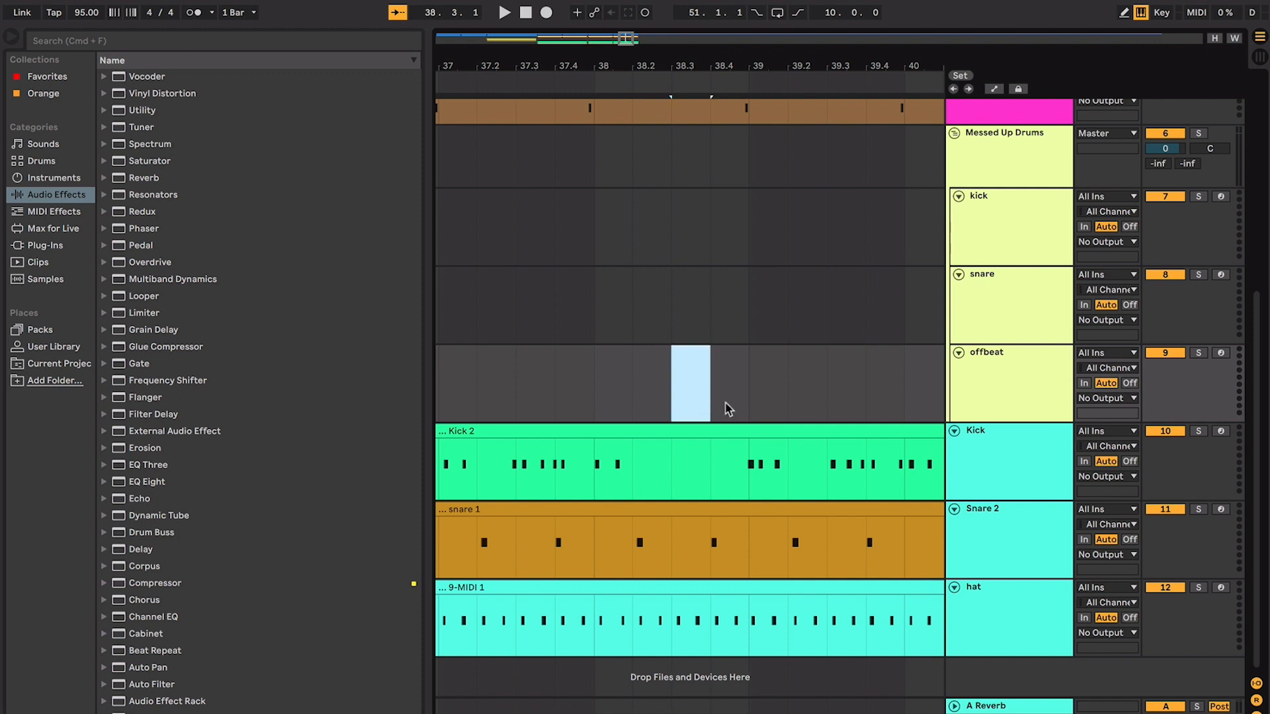
left_click(685, 404)
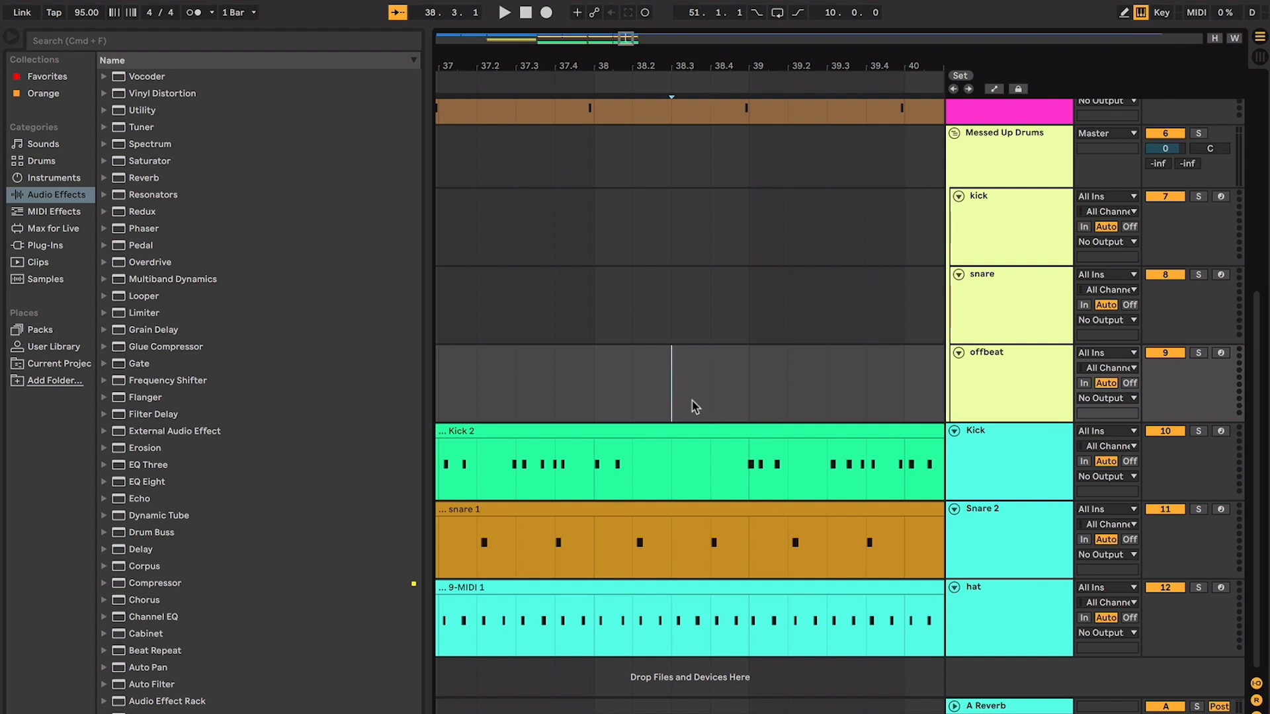
left_click(714, 409, "shift")
left_click(678, 403)
Play the arrangement from bar 38 into bar 41, then stop and set the playback start to bar 33
key("space")
scroll(595, 409, "up", 7)
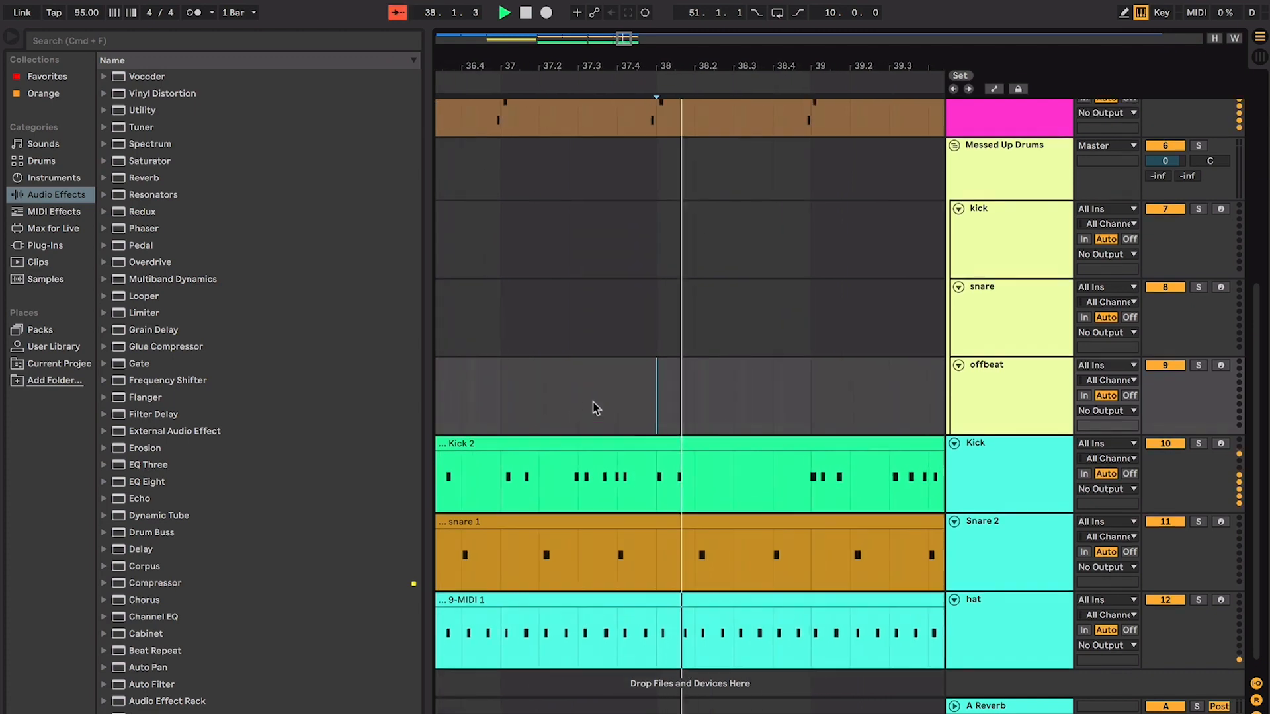
key("minus")
key("minus")
scroll(595, 408, "up", 4)
key("plus")
key("plus")
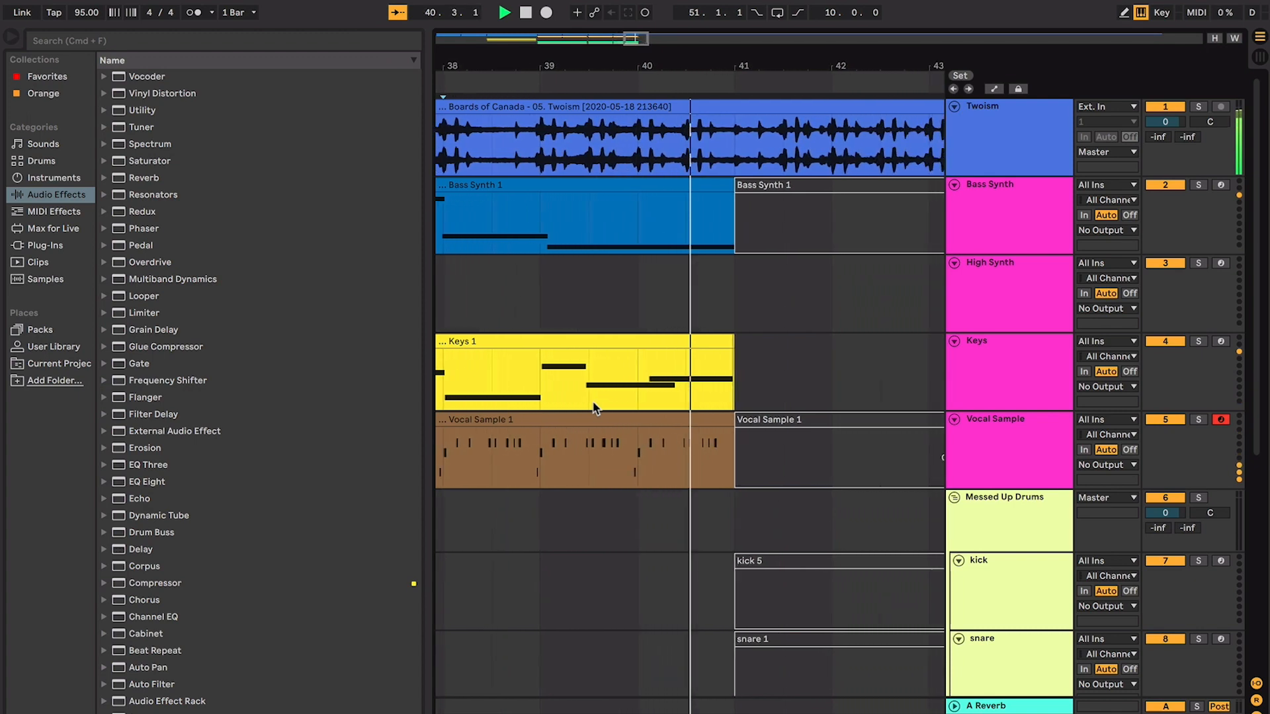
key("minus")
key("minus")
key("minus")
key("minus")
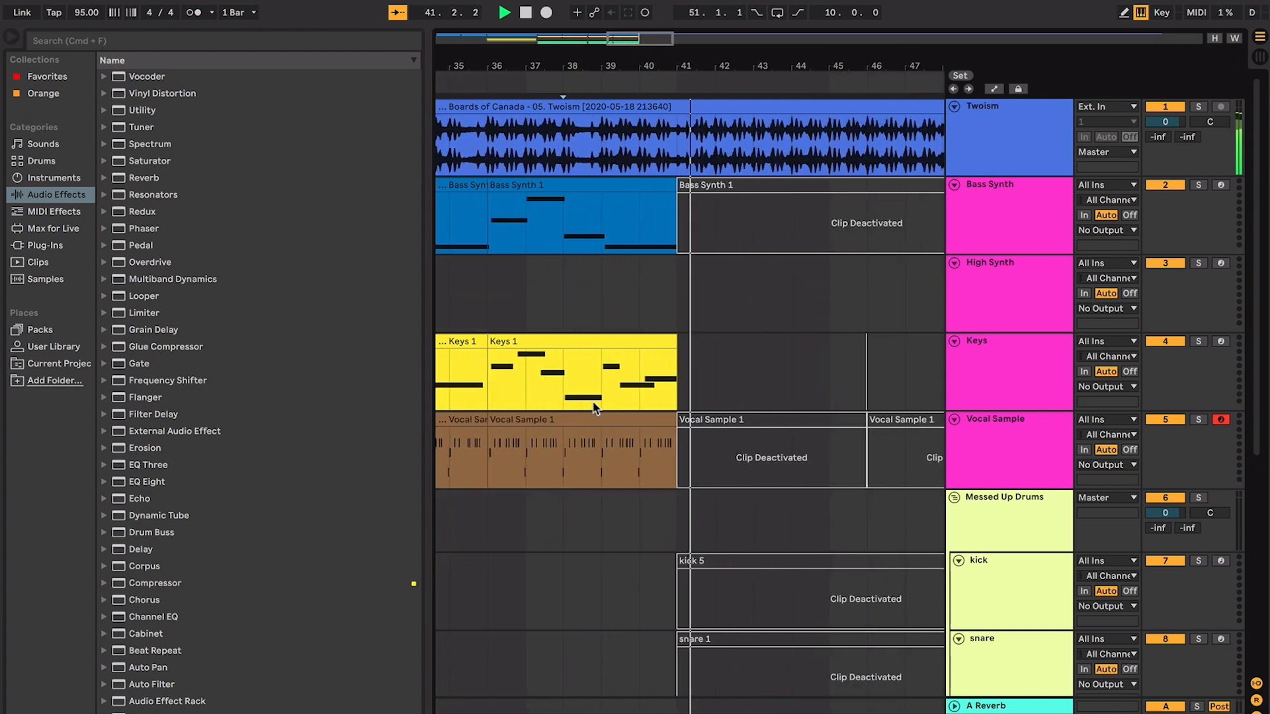
left_click(609, 375)
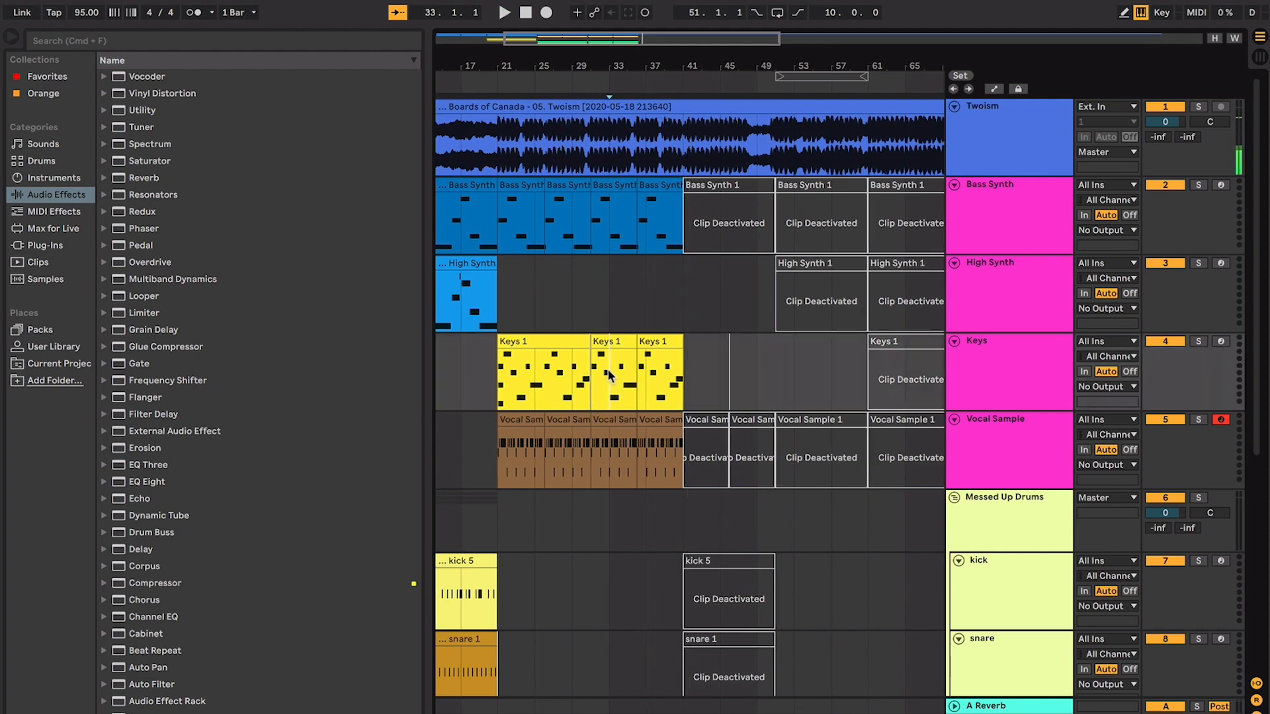
Activate all clips spanning bars 41 to 51, from the Bass Synth track down to the hat track
left_click(714, 197)
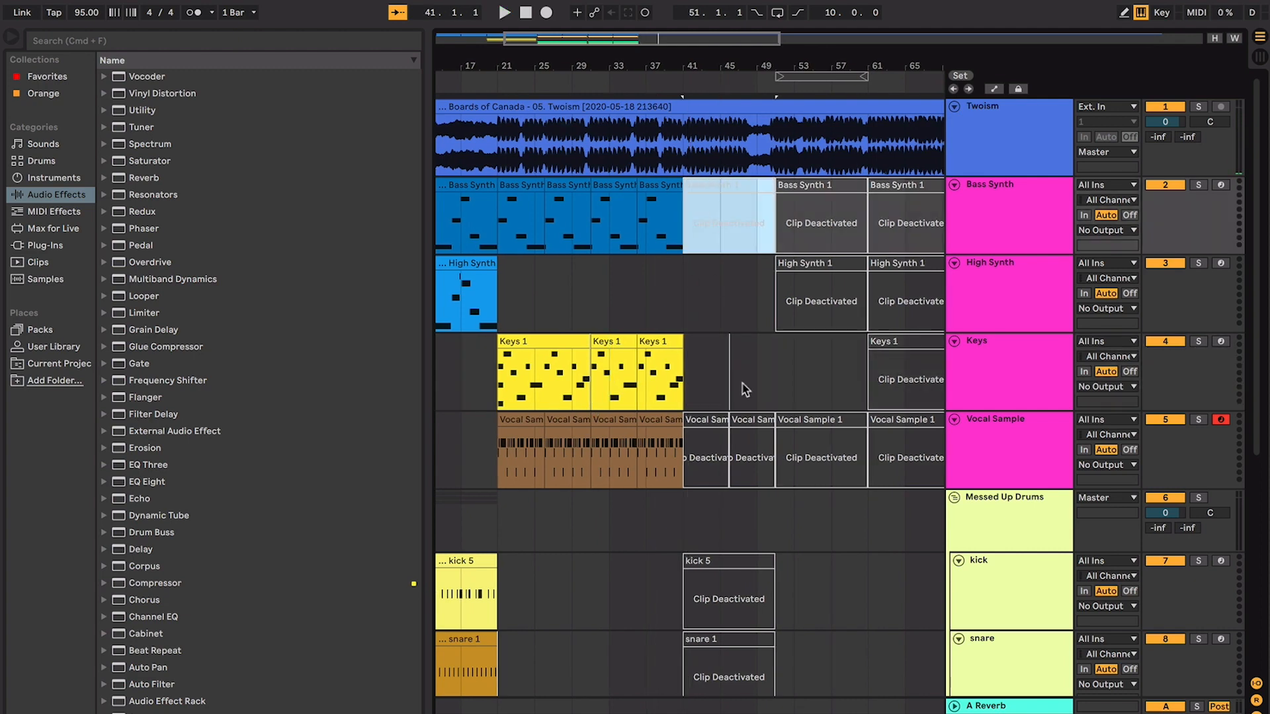
scroll(744, 389, "down", 5)
left_click(773, 506, "shift")
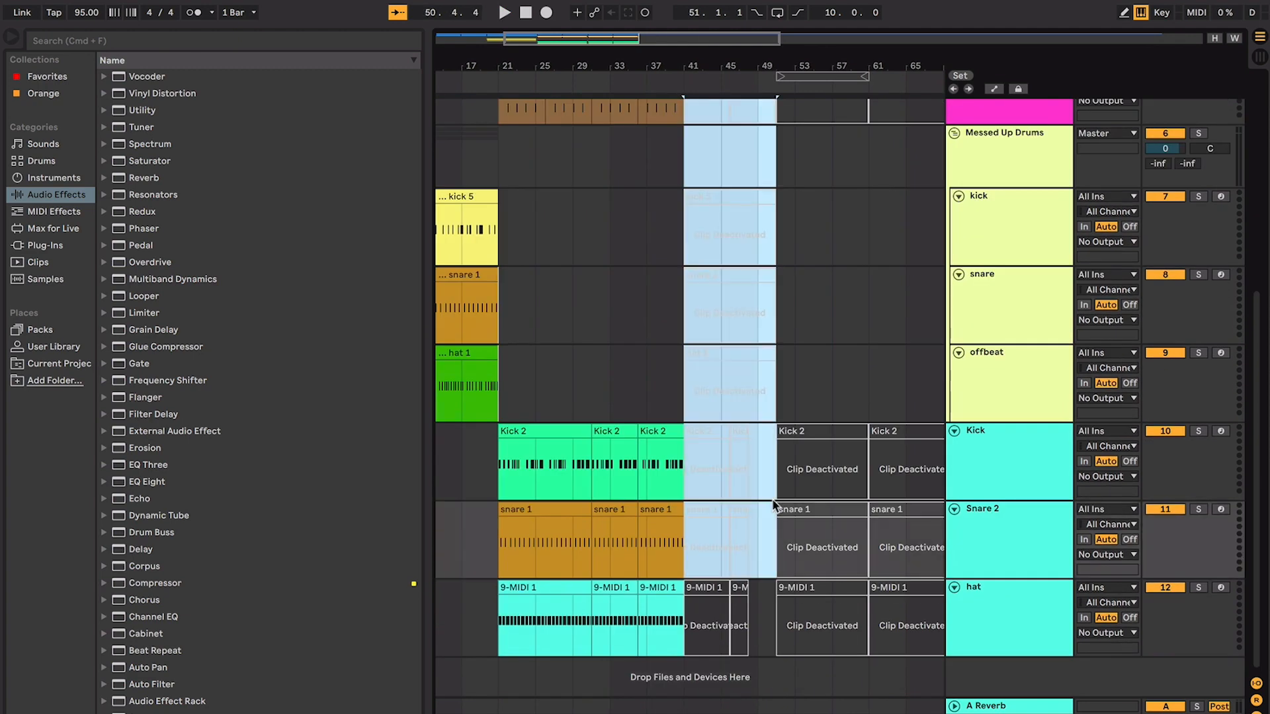
key("0")
key("minus")
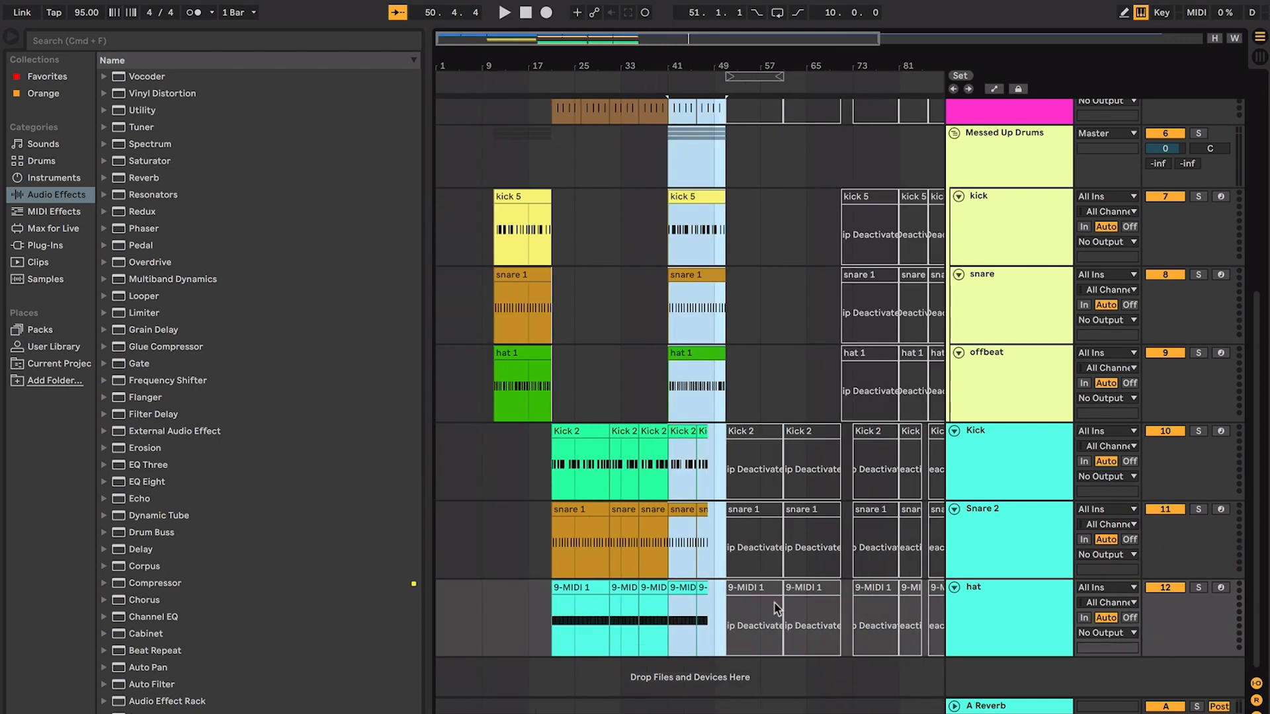
key("plus")
key("plus")
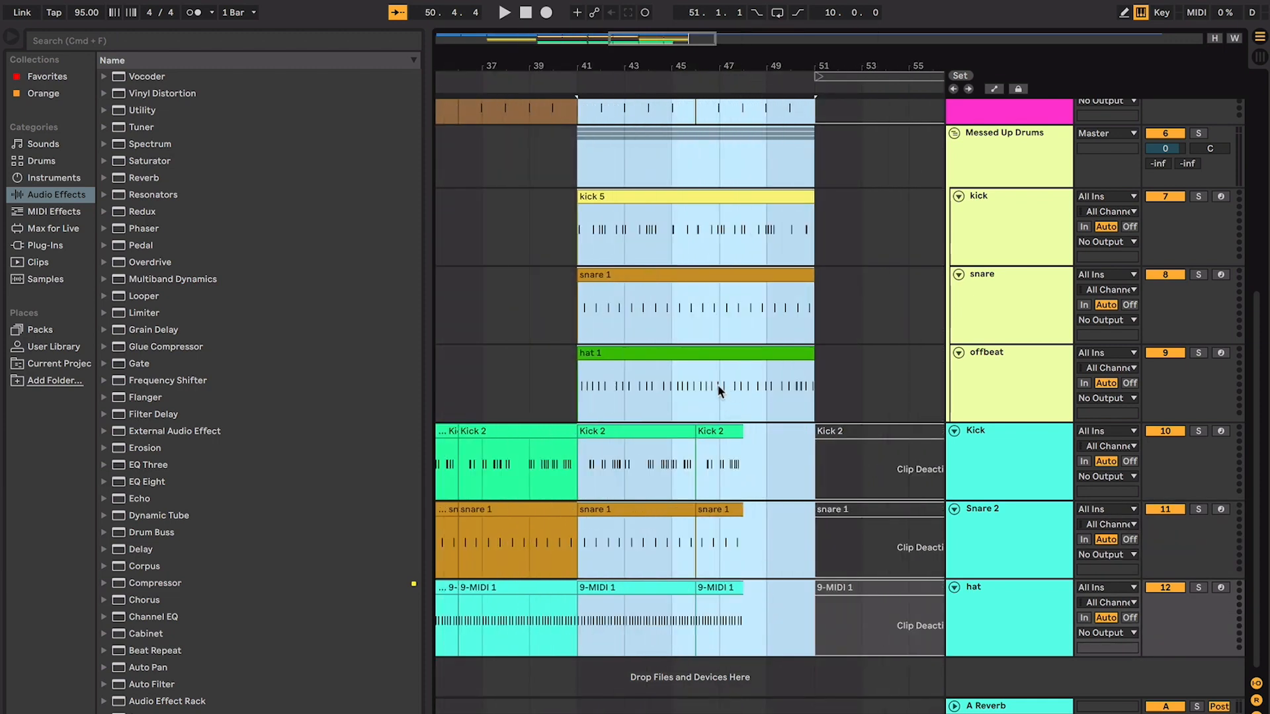
Compare the Keys track between bars 41 and 51 with its preceding clip that starts at bar 36
left_click(718, 382)
scroll(718, 367, "up", 10)
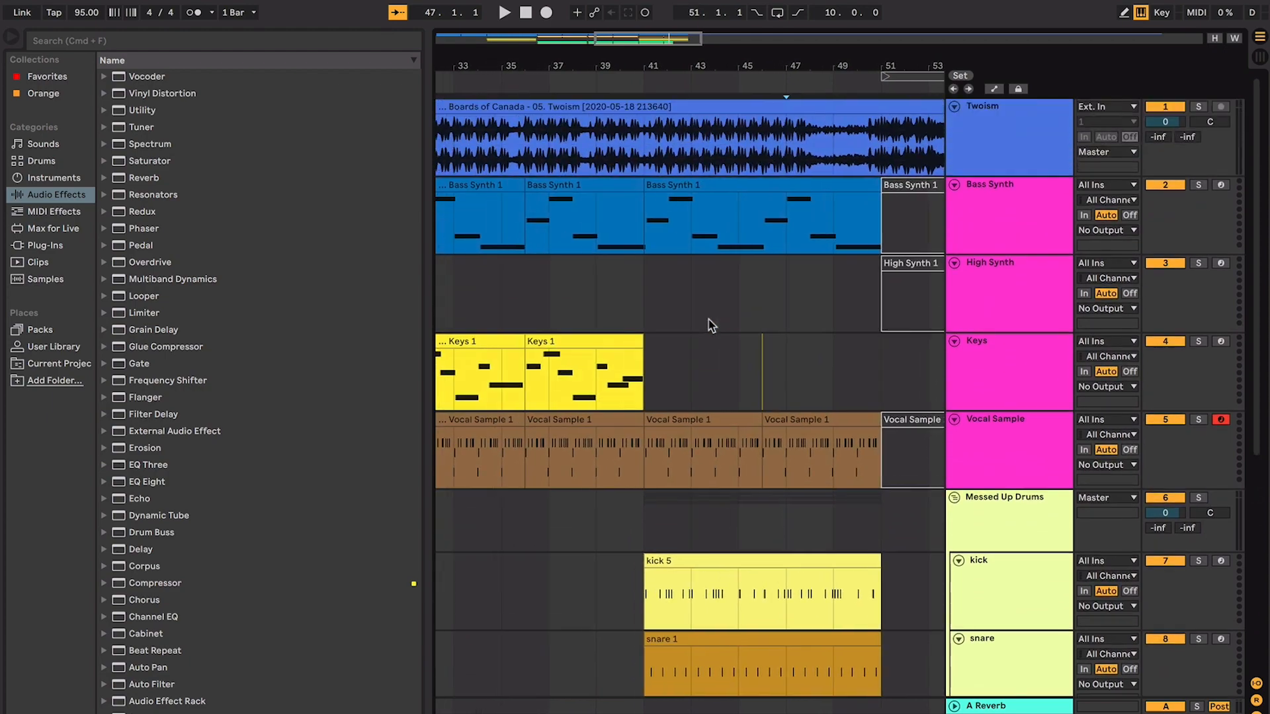
left_click(774, 353)
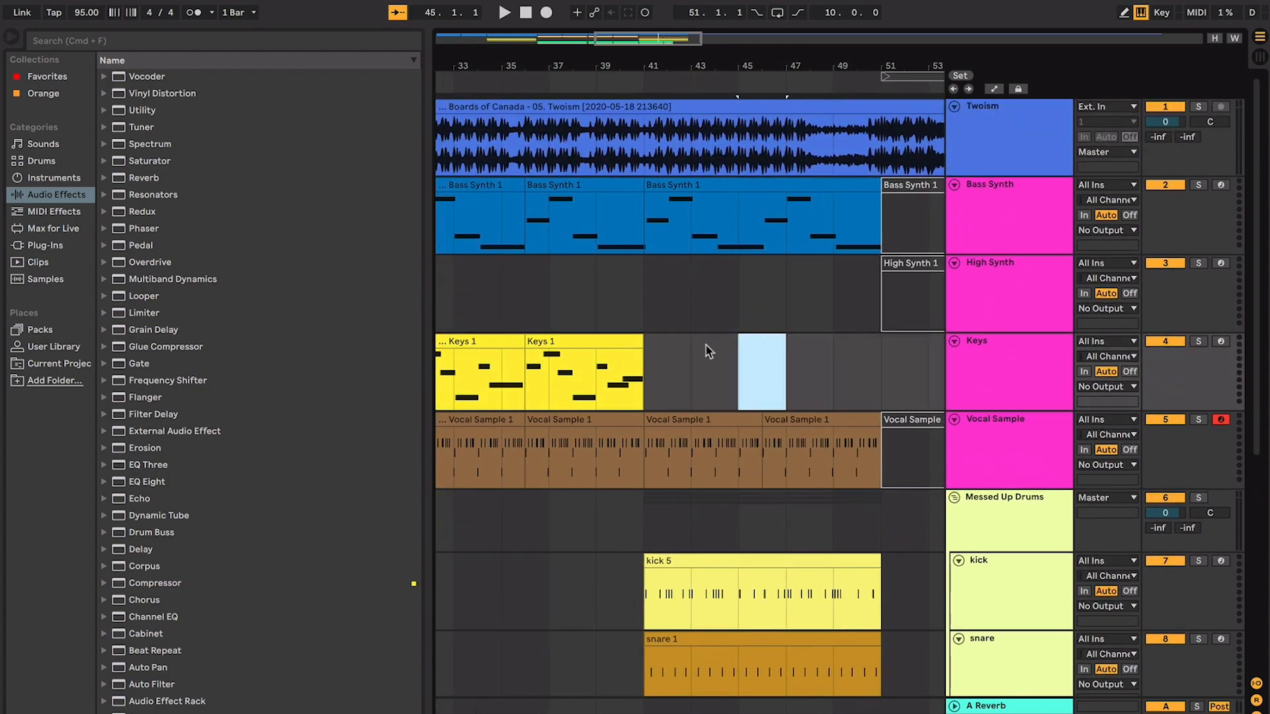
left_click(602, 340)
key("super+d")
scroll(685, 367, "down", 10)
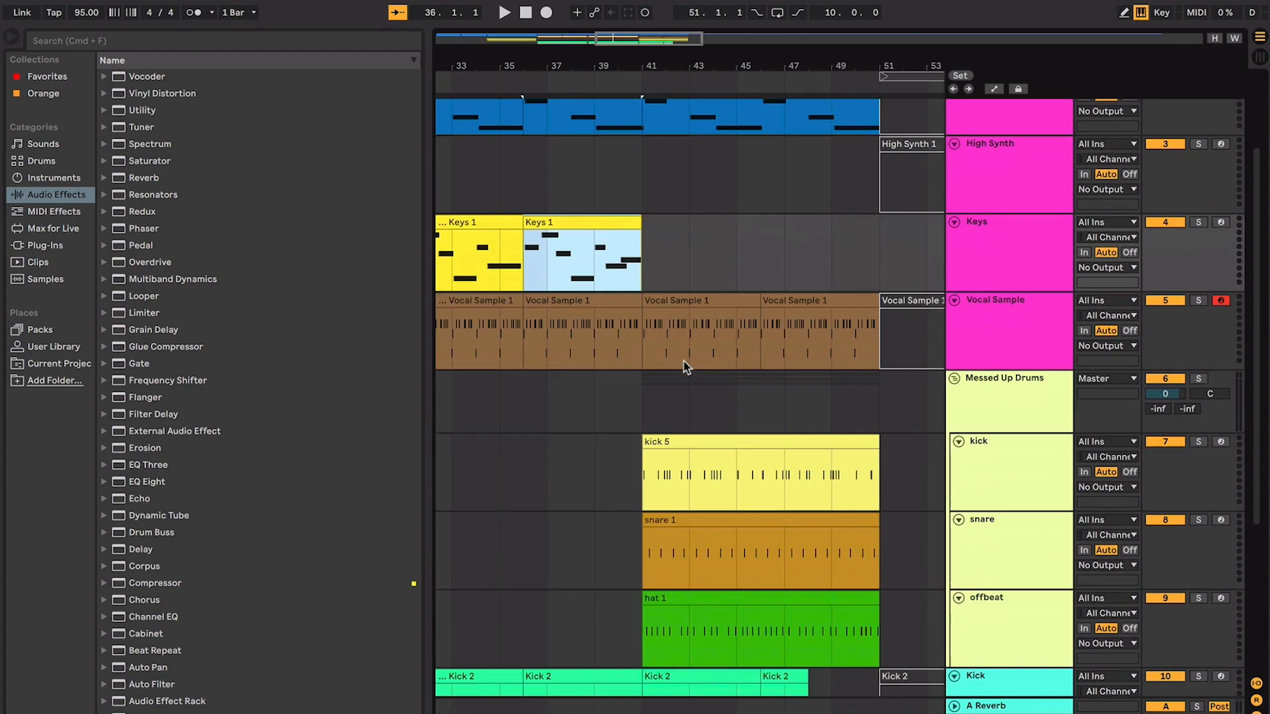
scroll(685, 368, "up", 6)
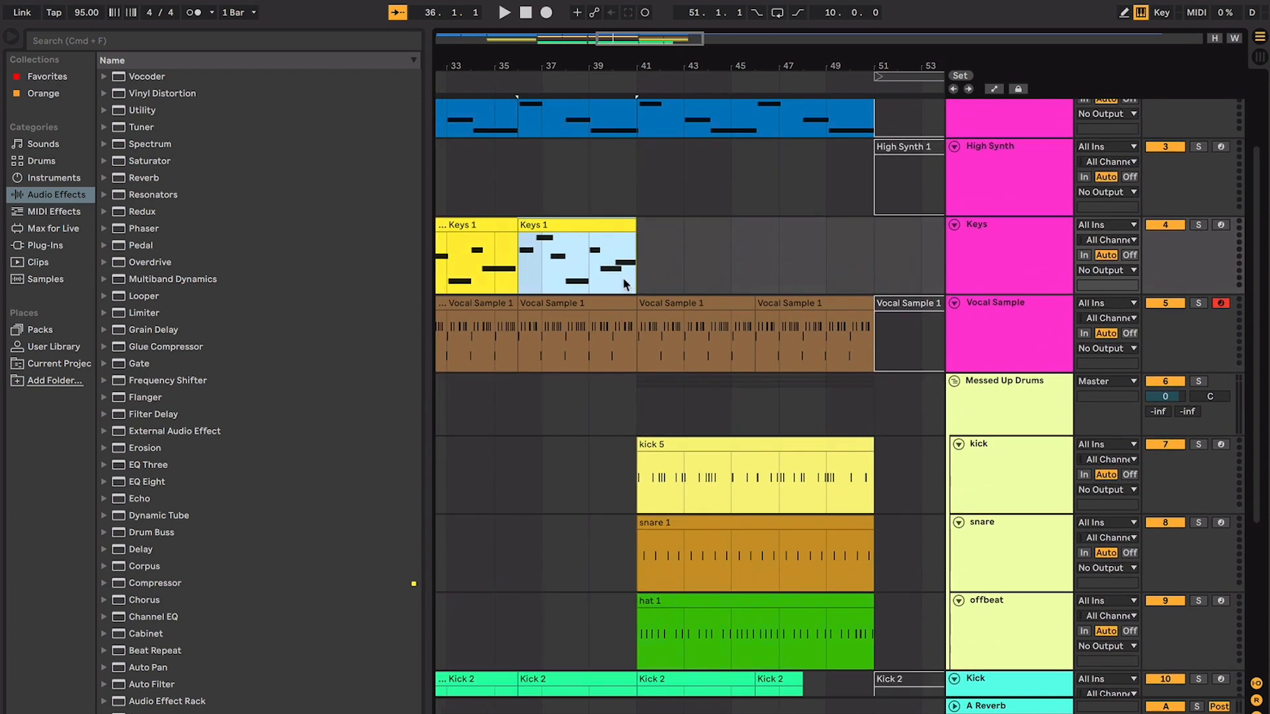
Play the arrangement from bar 36 up to the transition at bar 41, then stop
key("space")
key("minus")
scroll(610, 270, "up", 5)
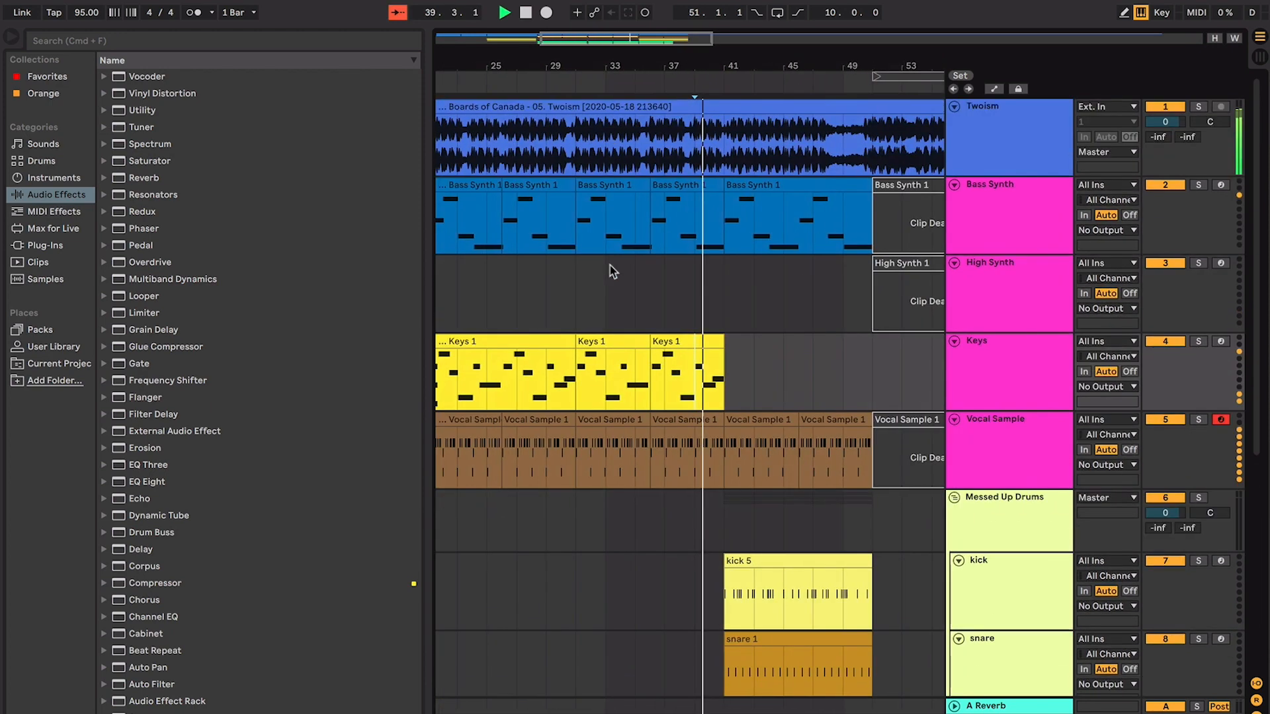
key("minus")
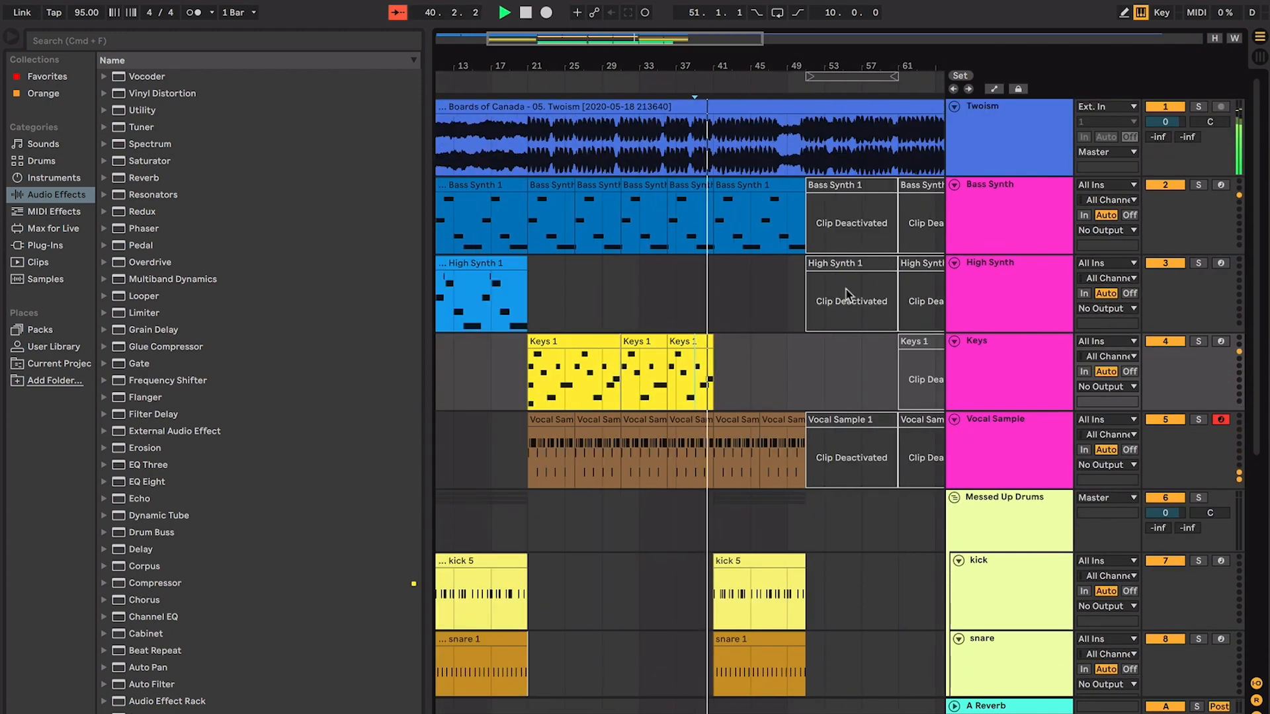
left_click(856, 270)
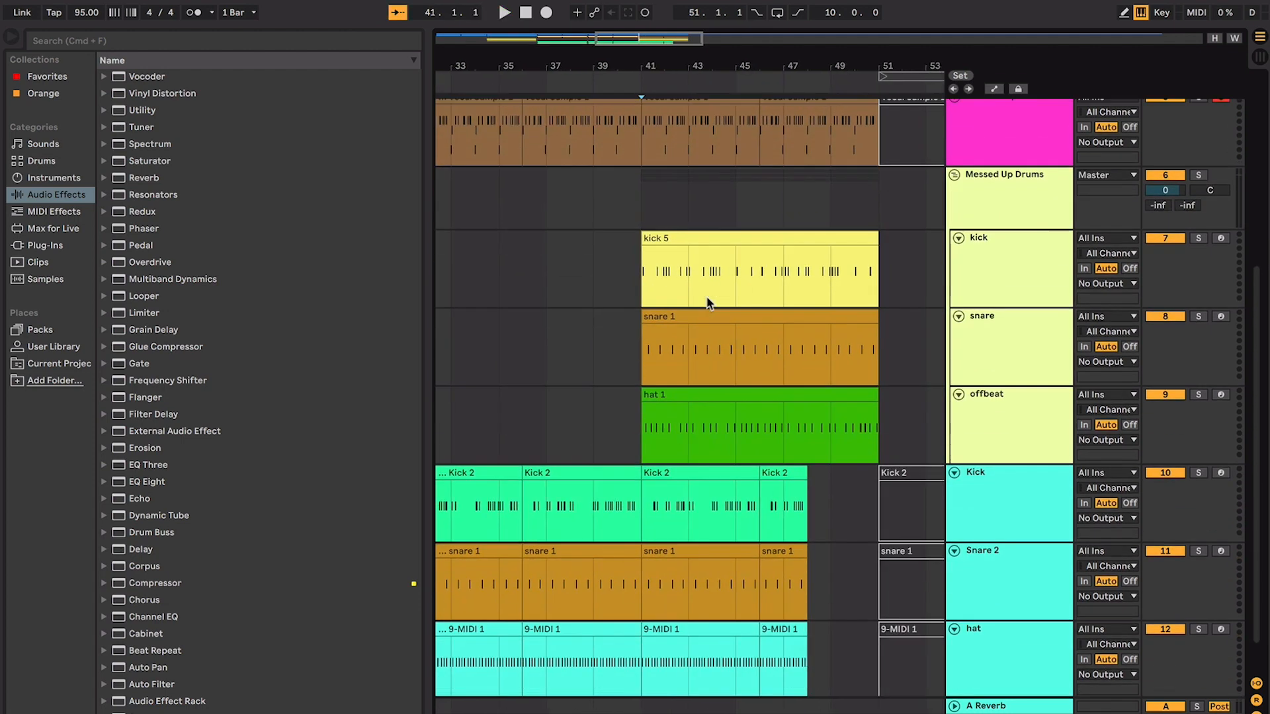
Play the section starting at bar 41, where the Messed Up Drums clips enter and the Keys drop out
scroll(725, 334, "up", 5)
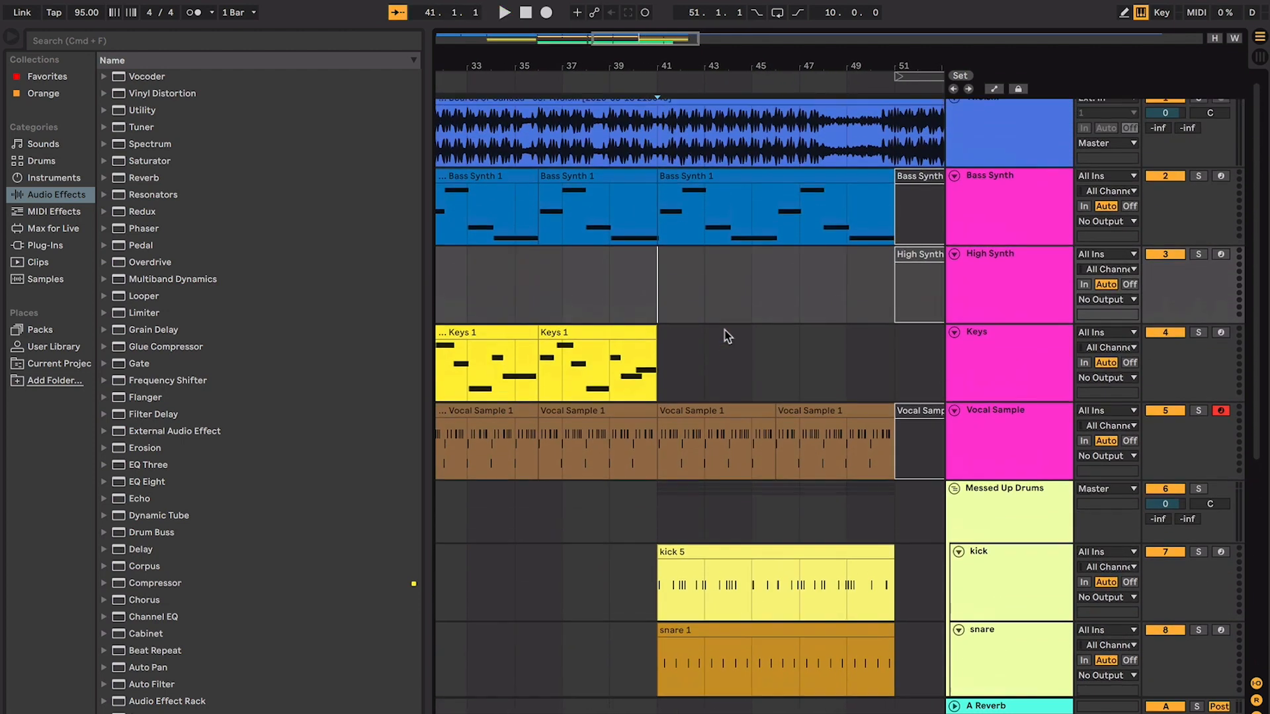
scroll(760, 383, "down", 2)
key("space")
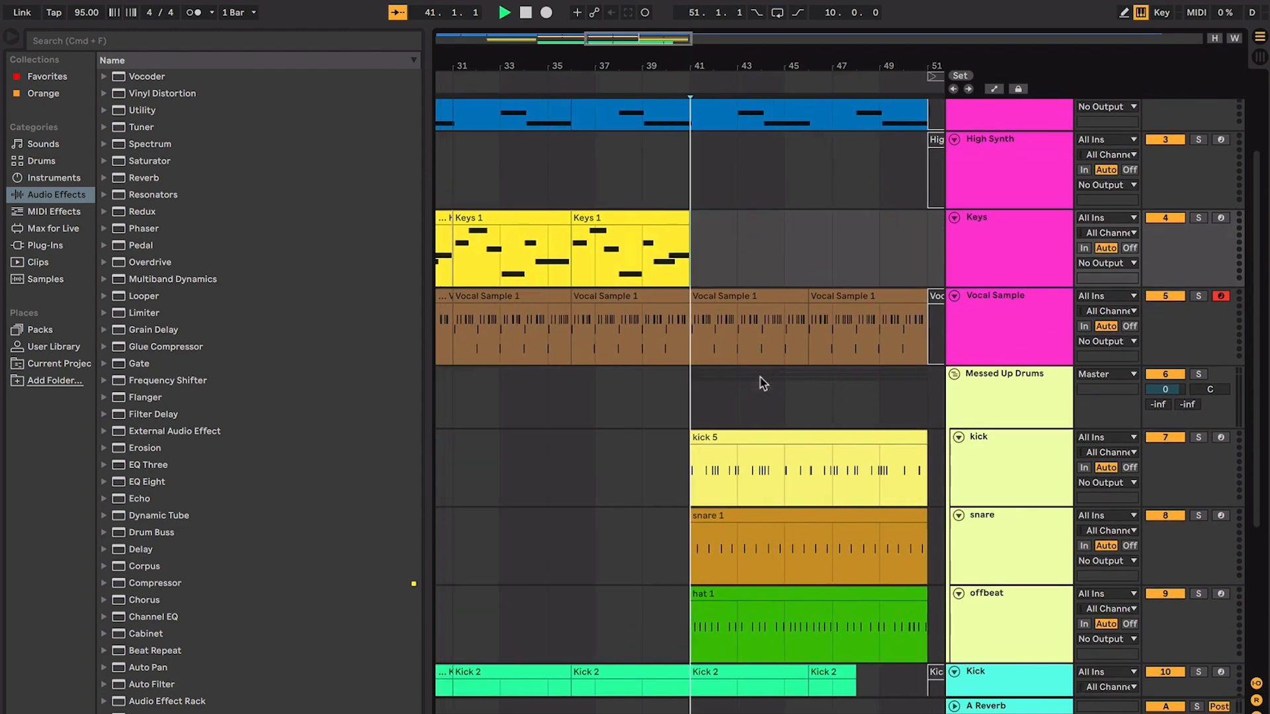
scroll(760, 384, "up", 2)
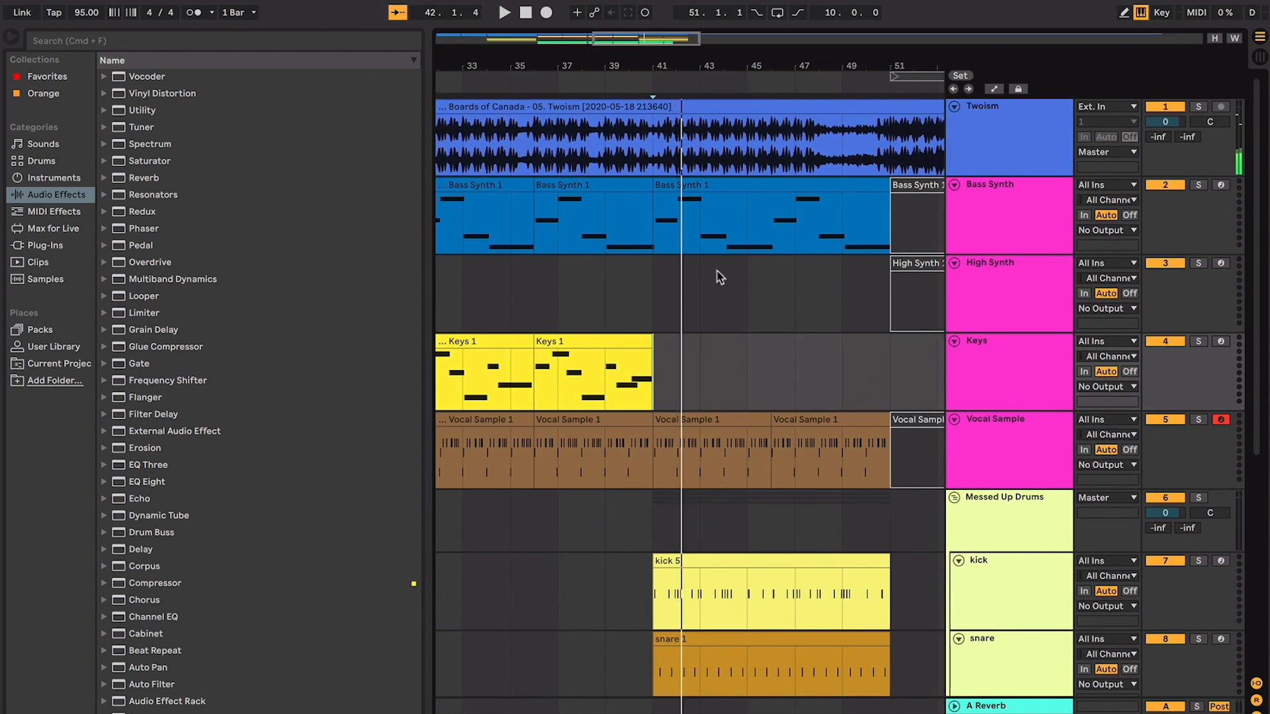
Set the playback start to bar 36 and briefly play the last Keys section before stopping
left_click(557, 310)
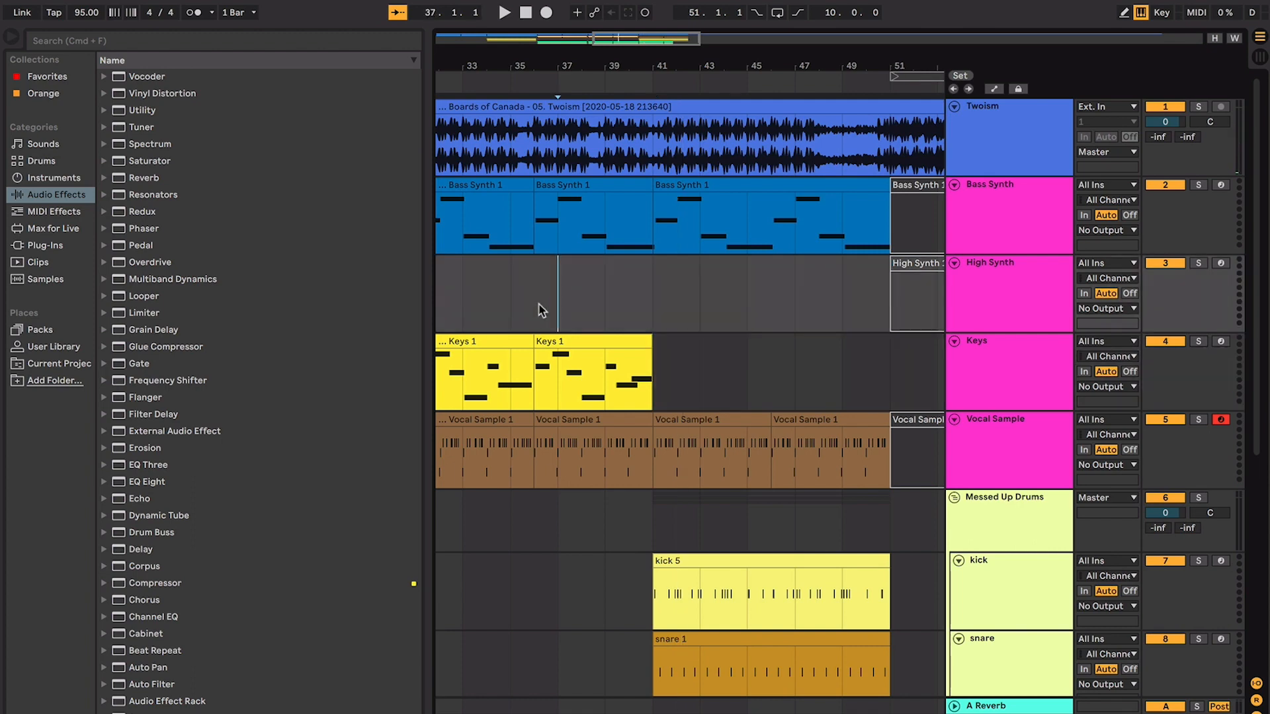
left_click(535, 298)
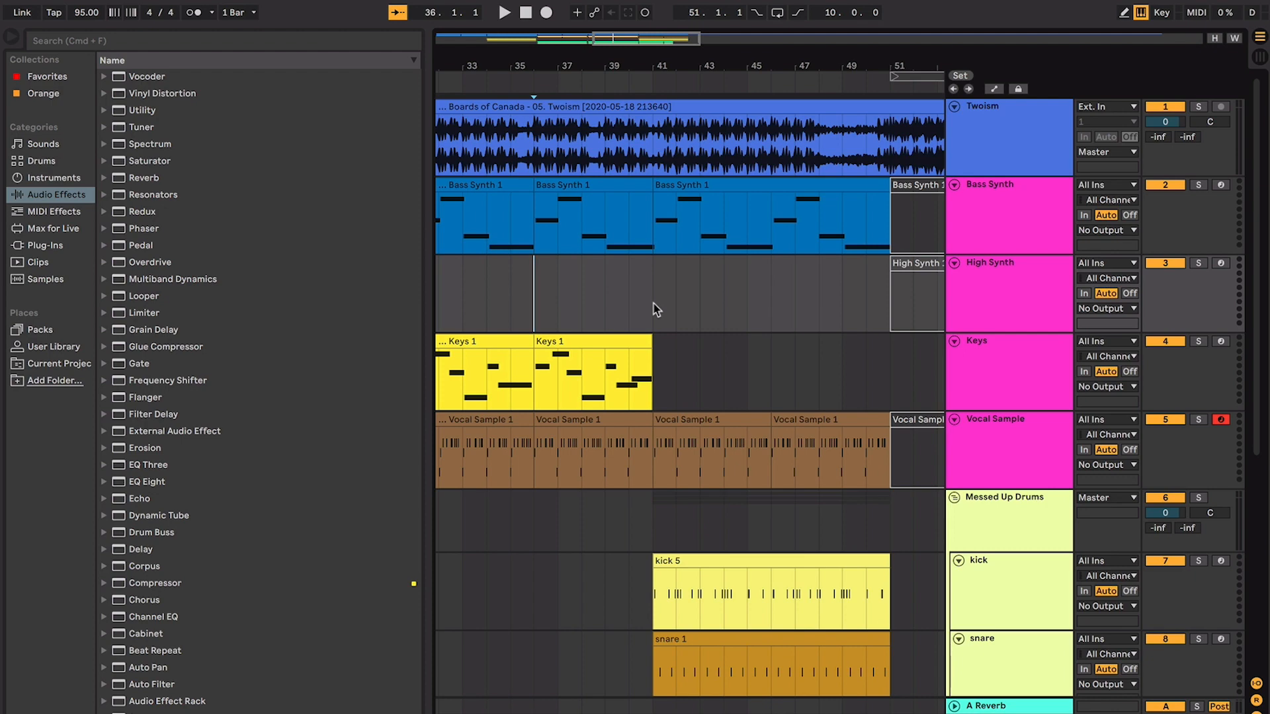
key("space")
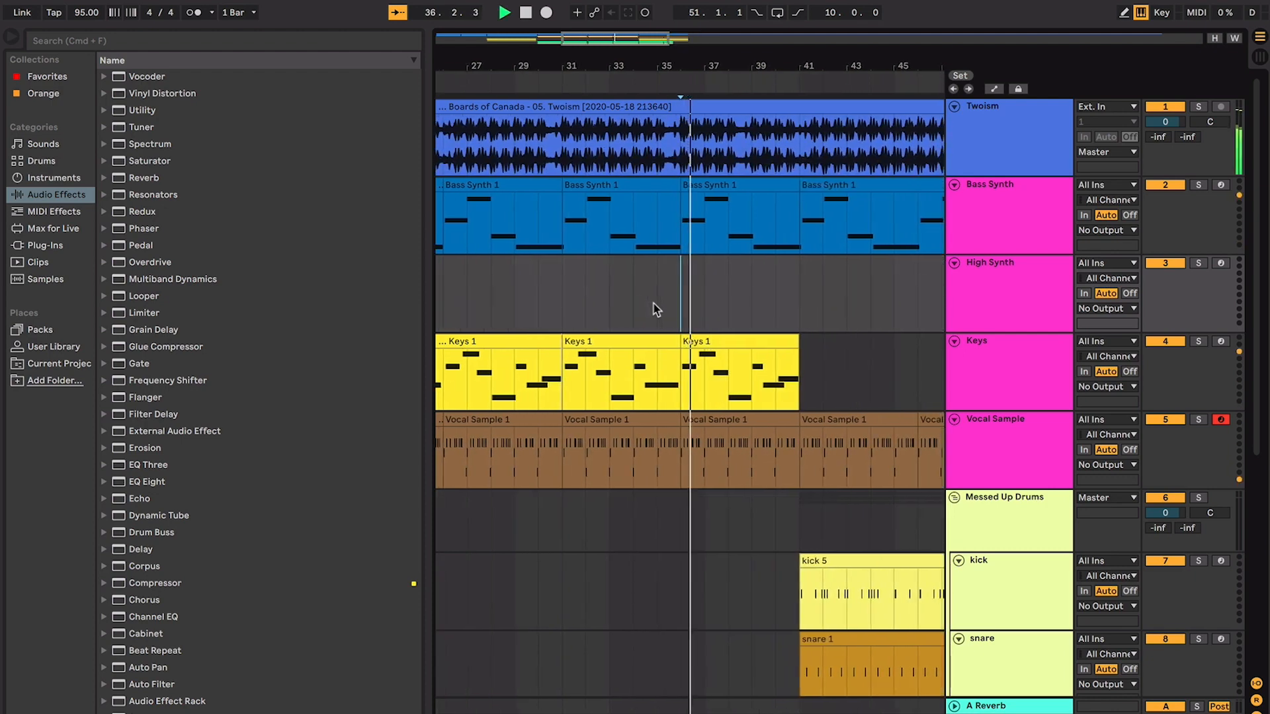
key("space")
scroll(653, 303, "right", 1)
scroll(712, 312, "right", 1)
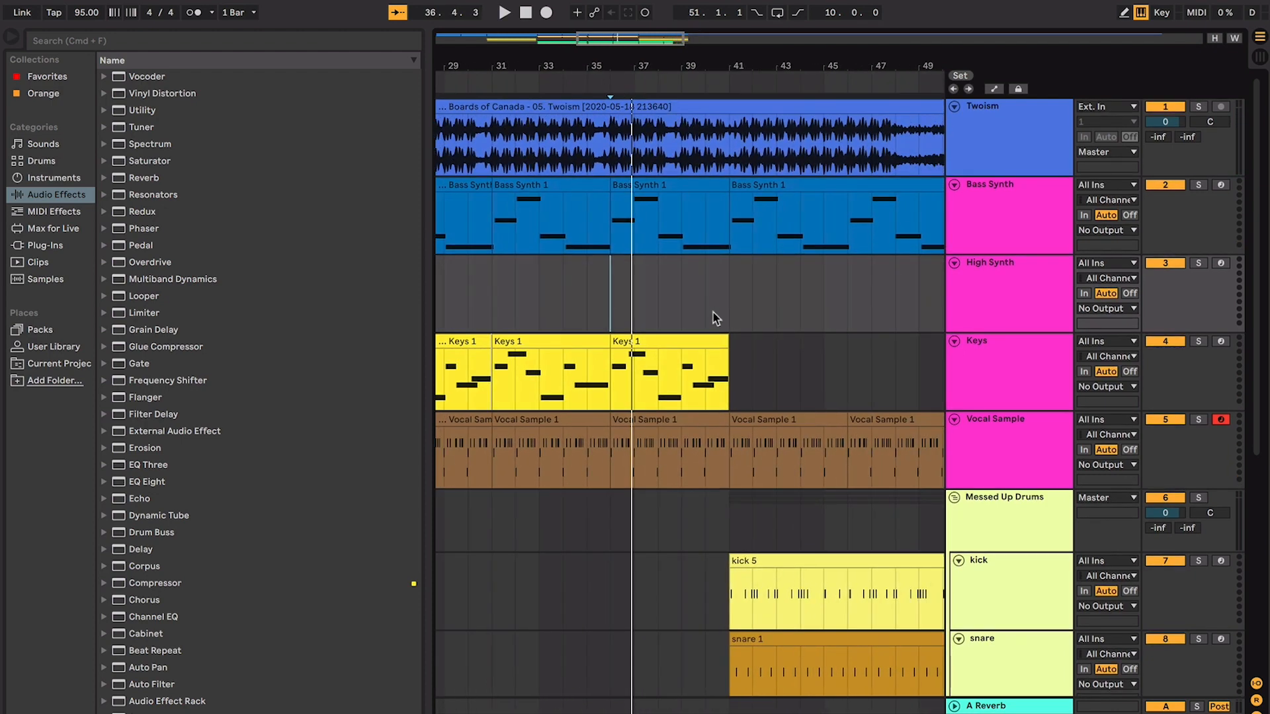
Mark bars 36 to 40 on the High Synth track, then set the playback start to bar 41
left_click_drag(623, 292, 696, 287)
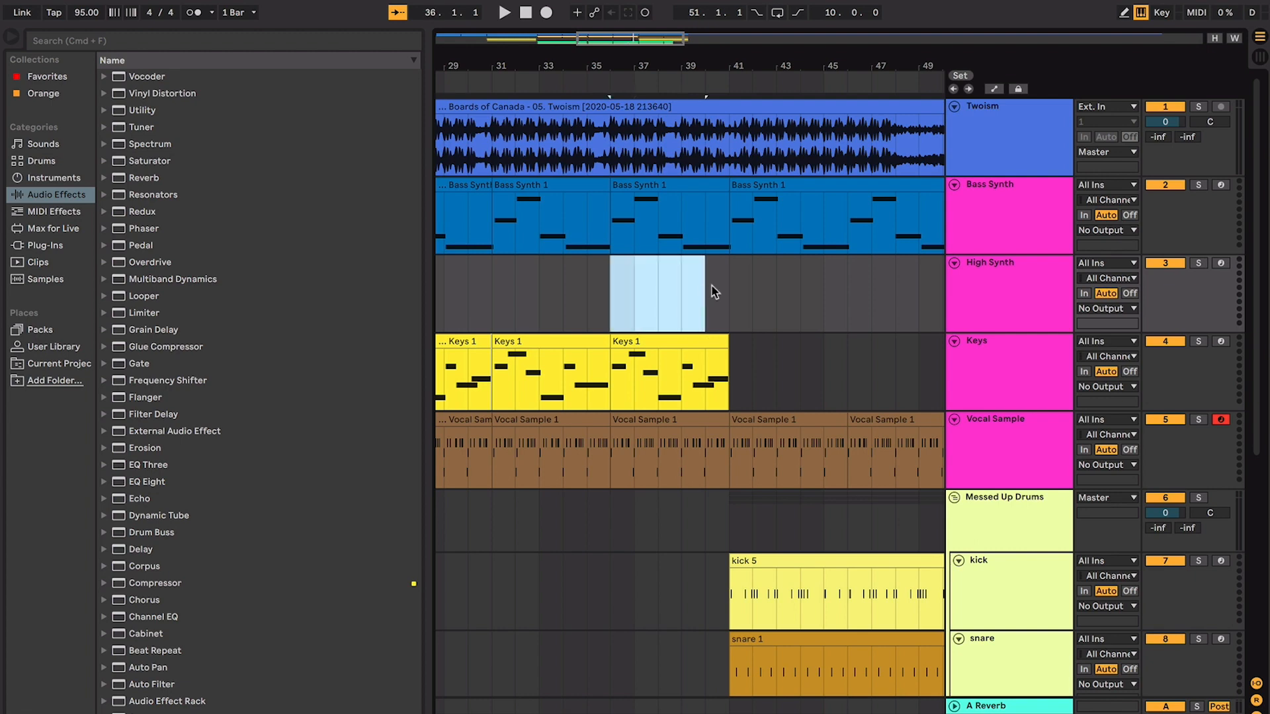
left_click(712, 286)
scroll(713, 286, "right", 2)
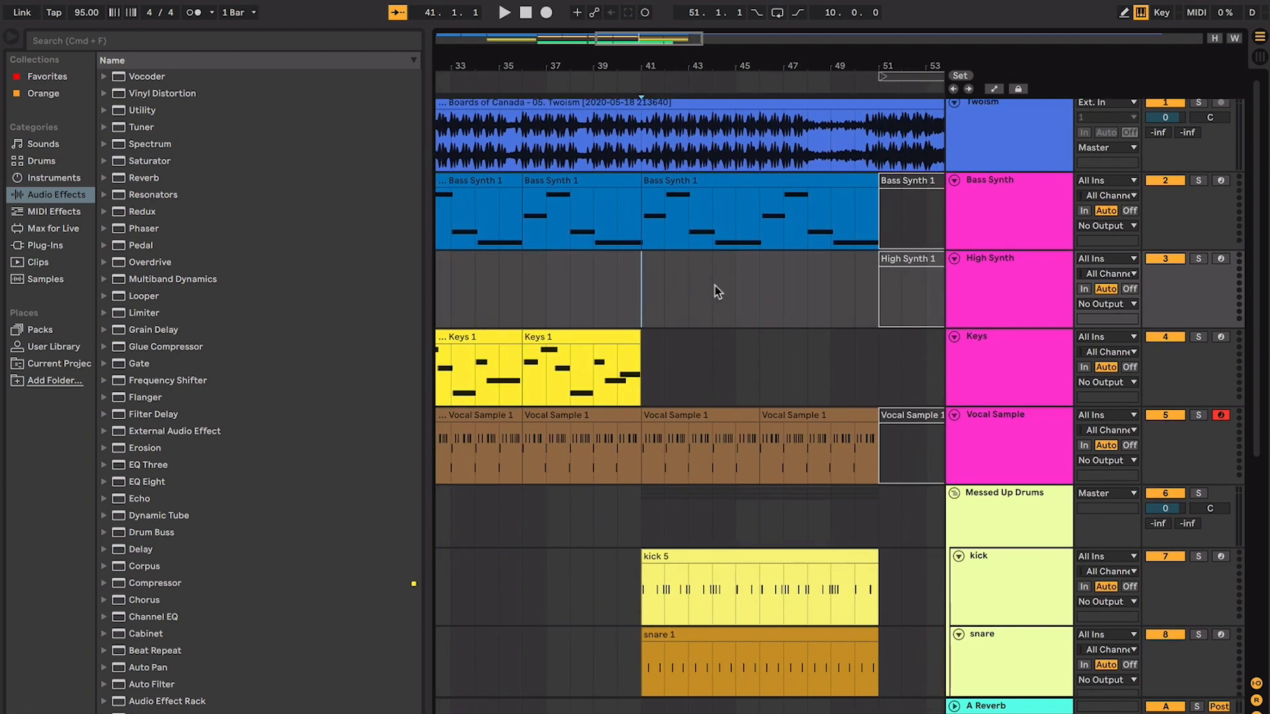
Play bars 41 to 48 while examining the drum clips up close, then stop and mark the gap from bar 48 to 51 on the Kick track
key("space")
scroll(718, 292, "down", 1)
scroll(718, 292, "down", 1)
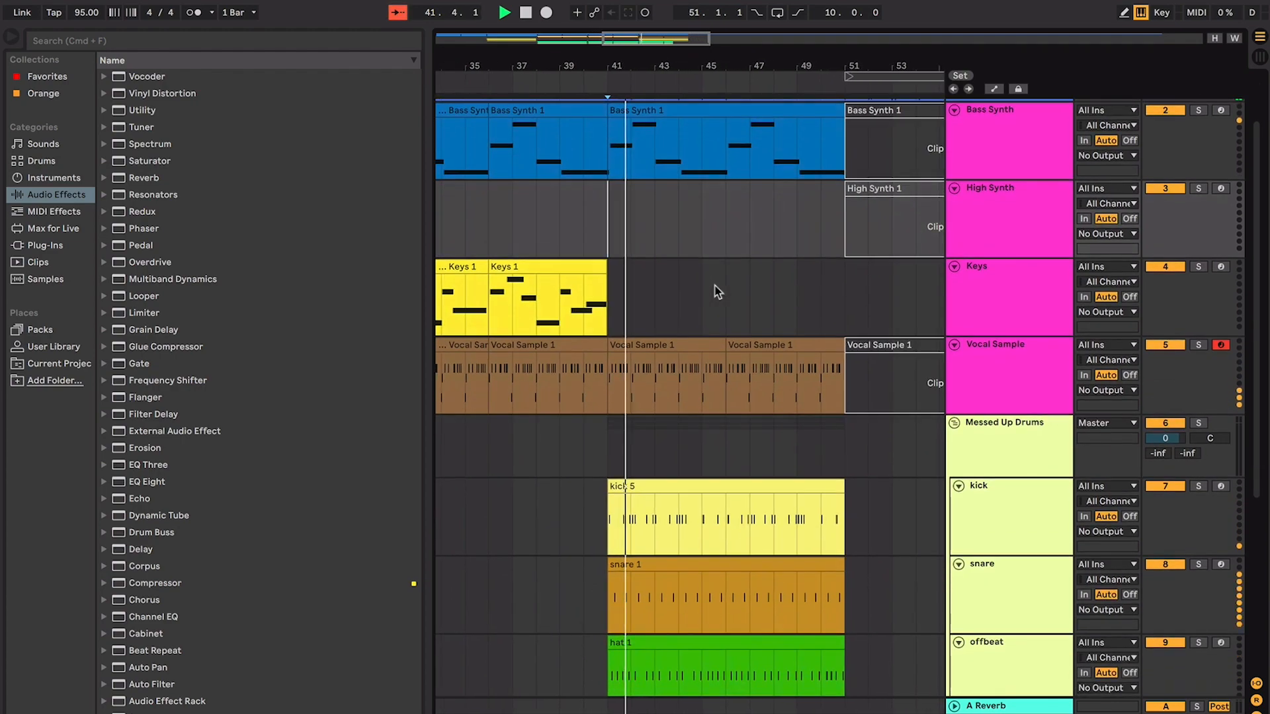
scroll(717, 291, "down", 2)
scroll(718, 292, "right", 2)
scroll(717, 292, "up", 3)
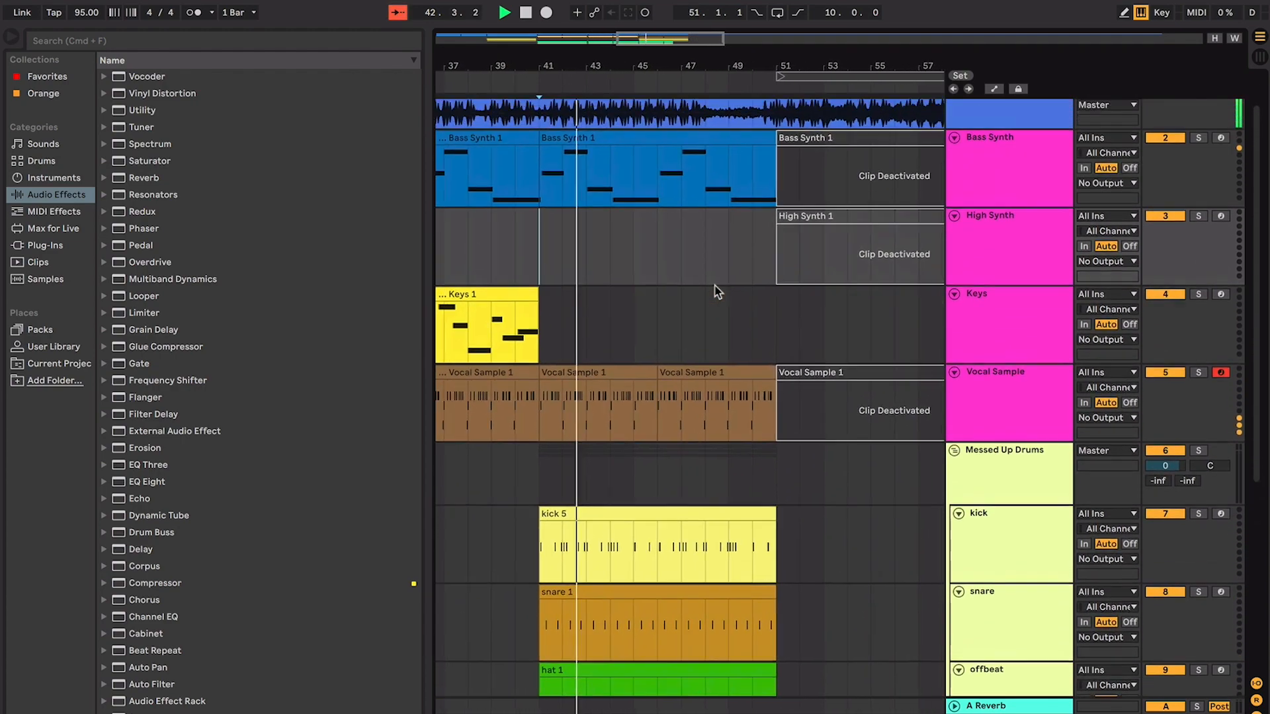
scroll(718, 292, "up", 1)
scroll(717, 291, "down", 3)
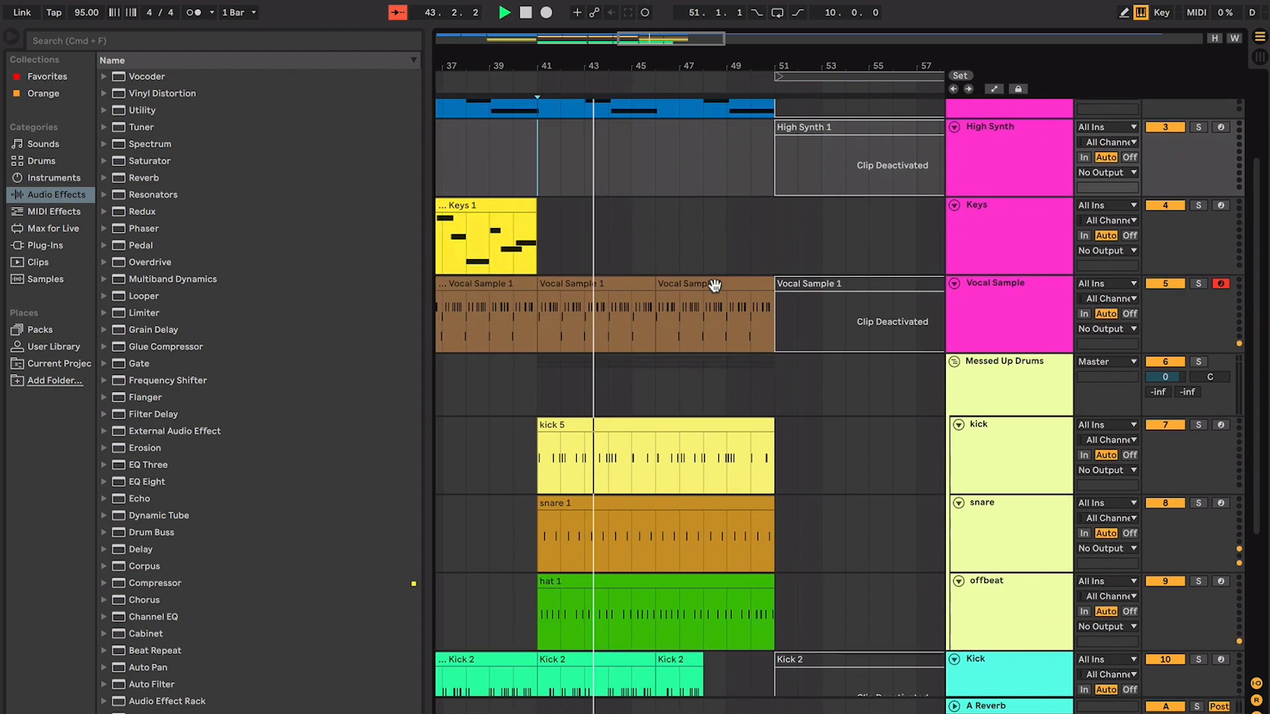
key("plus")
key("plus")
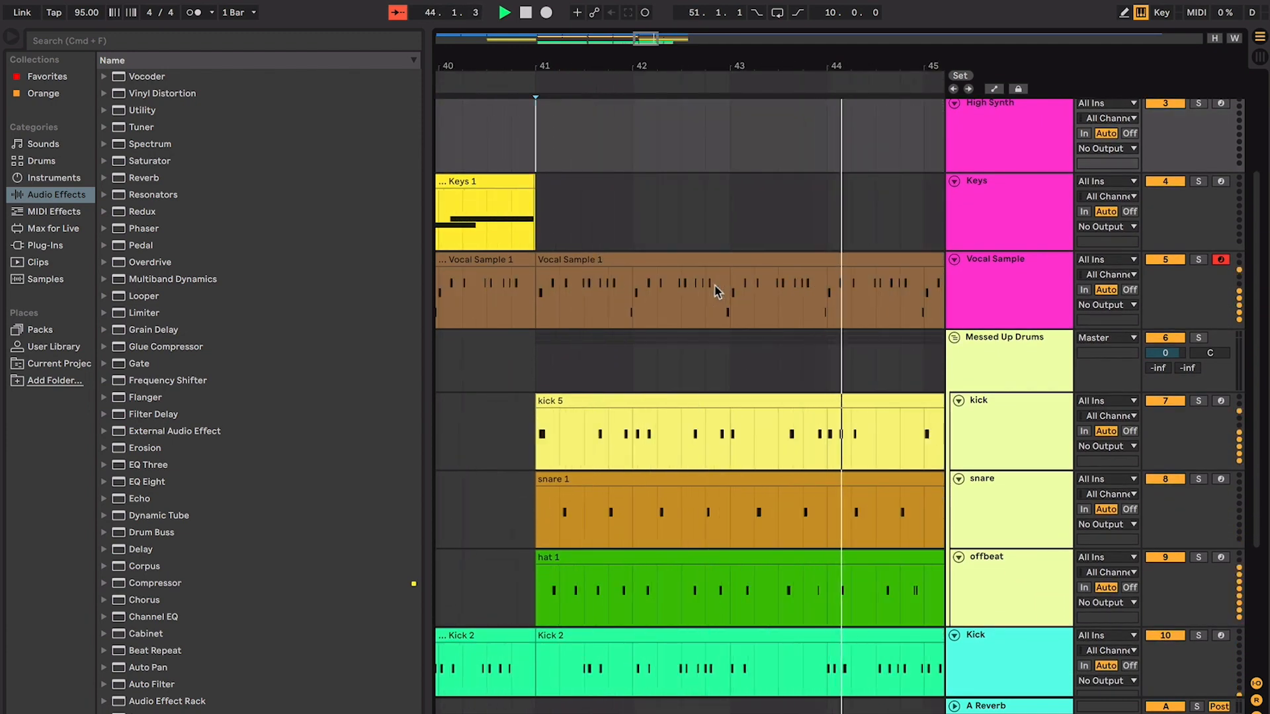
key("plus")
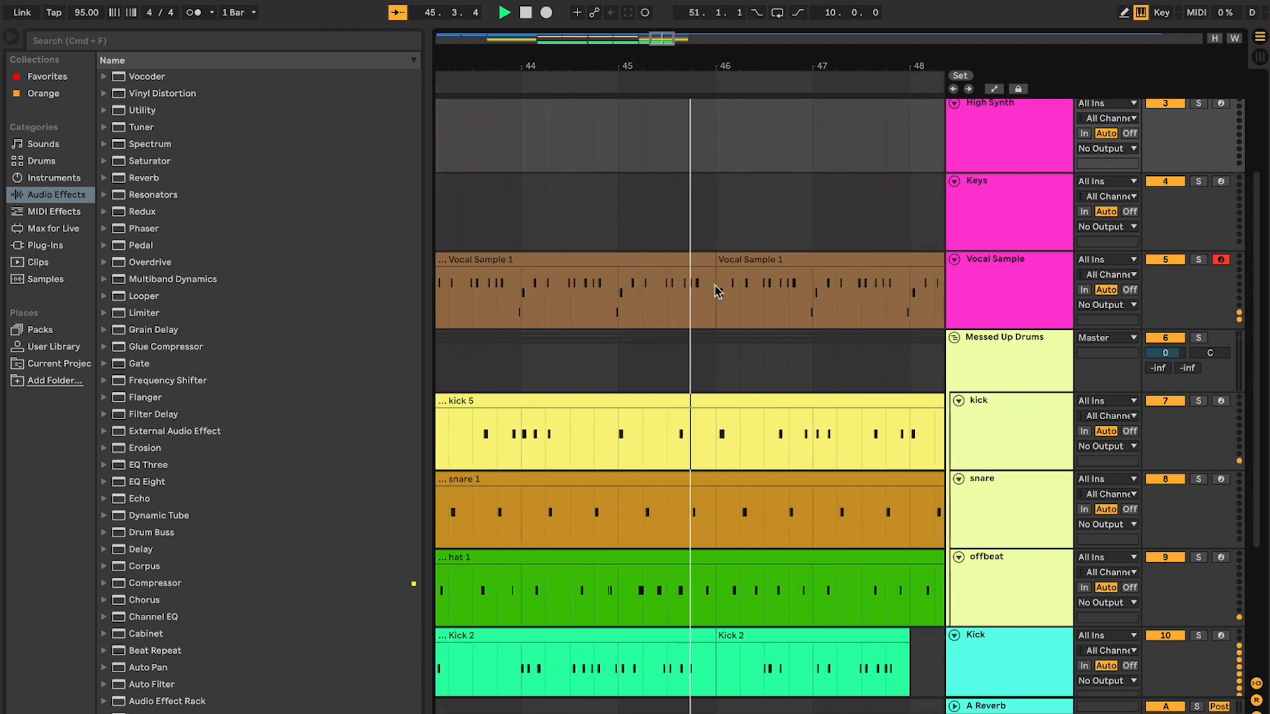
scroll(716, 291, "down", 5)
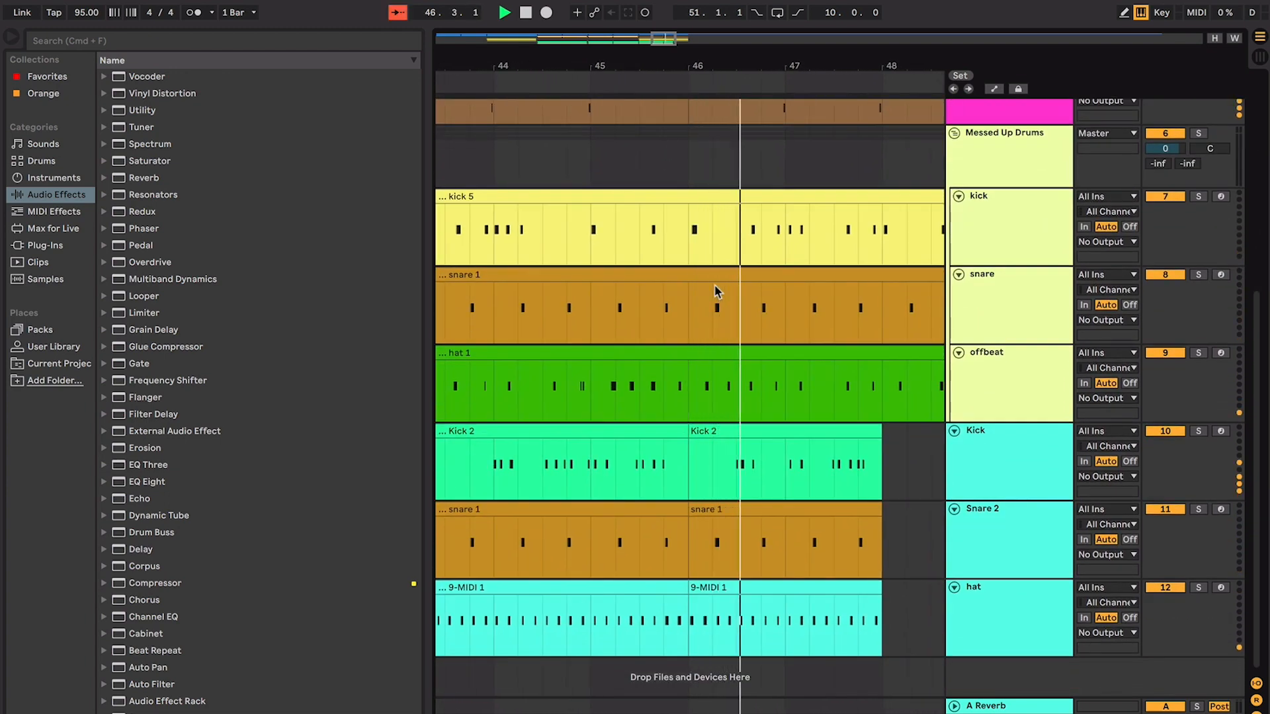
scroll(716, 291, "up", 1)
scroll(714, 284, "up", 2)
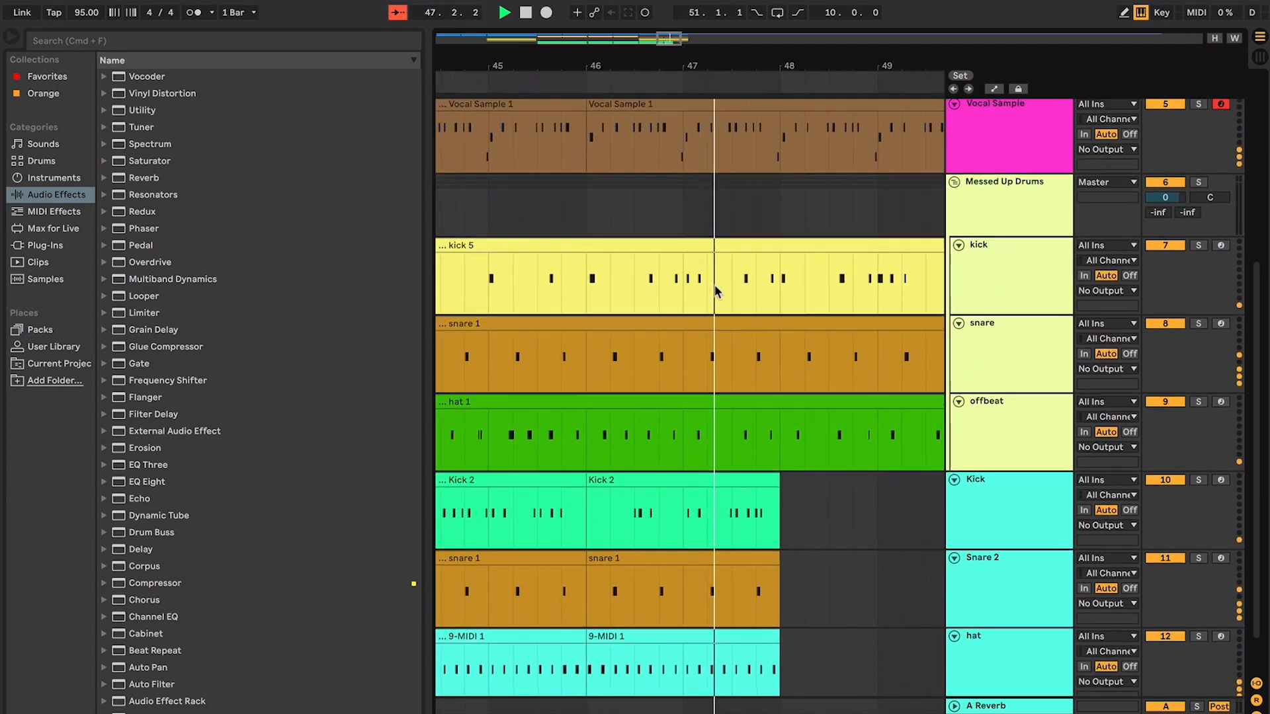
scroll(714, 285, "up", 2)
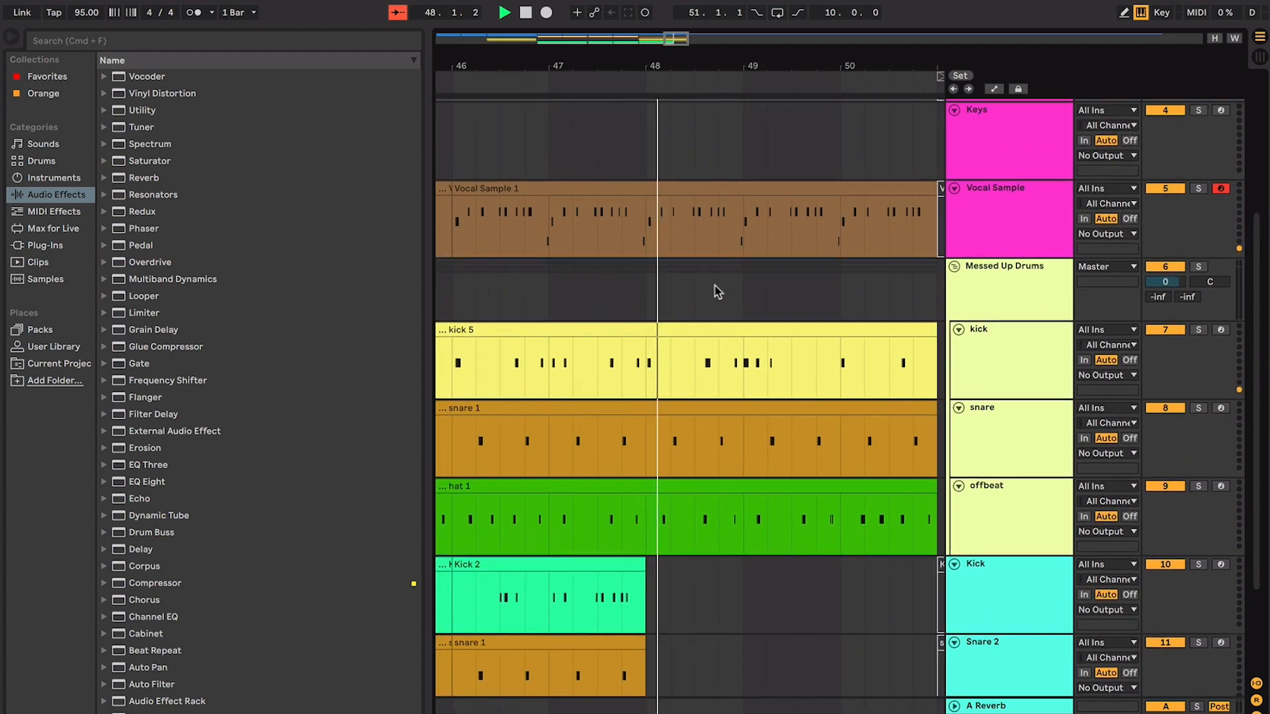
key("space")
double_click(677, 625)
Group the Kick, Snare 2 and hat tracks together
scroll(677, 626, "down", 5)
left_click(1012, 463)
left_click(1014, 598, "shift")
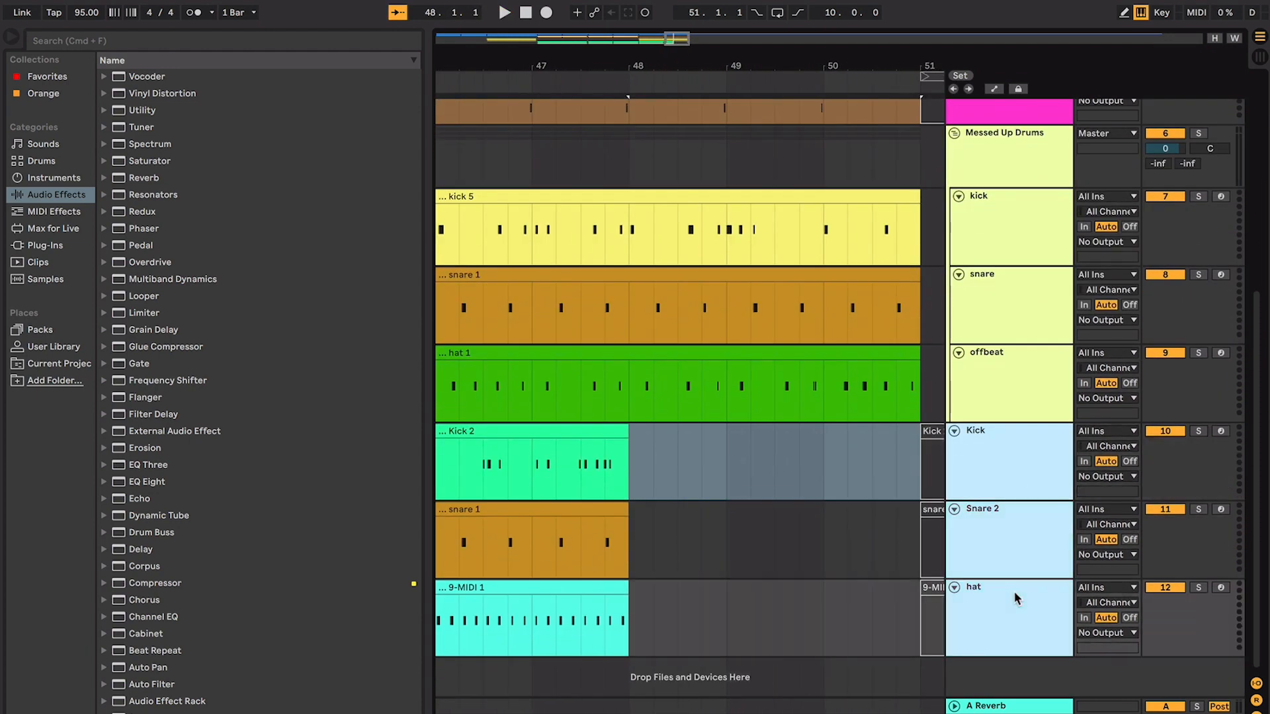
key("super+g")
left_click(979, 470)
key("super+t")
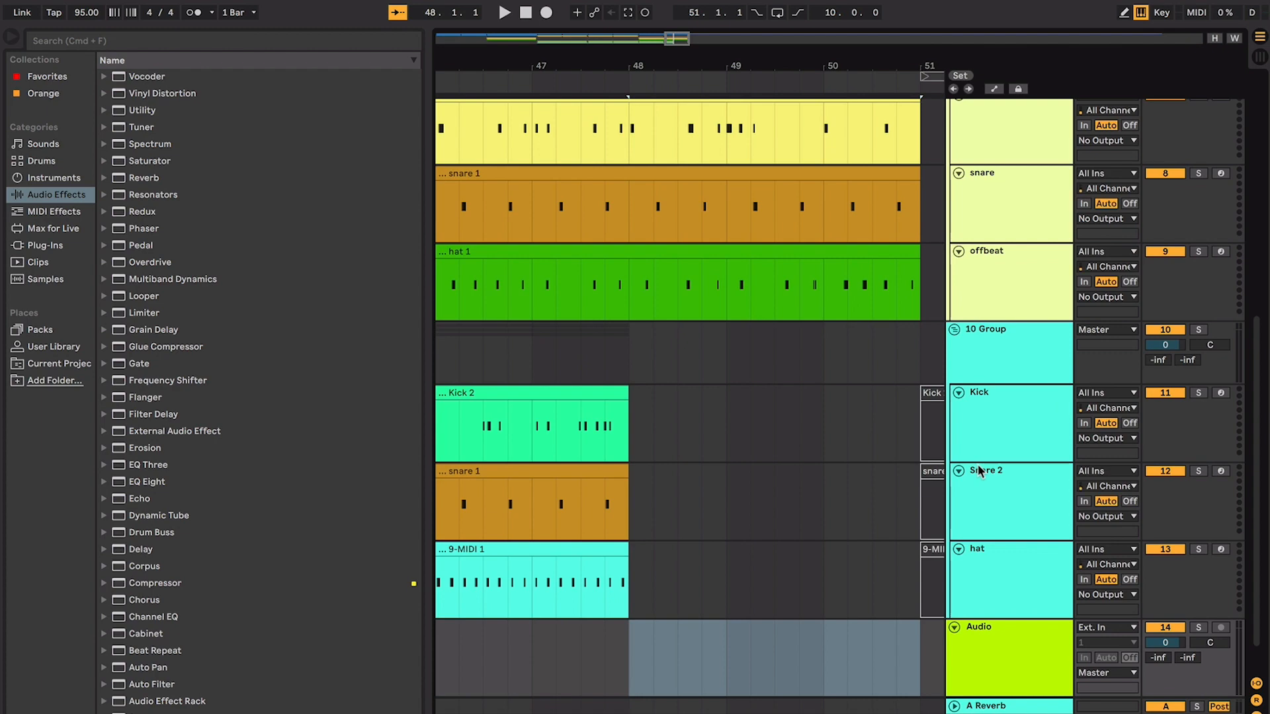
key("super+z")
Rename the new group of Kick, Snare 2 and hat tracks to "Regular Drum s"
left_click(990, 304)
left_click(991, 347)
key("super+r")
type("R")
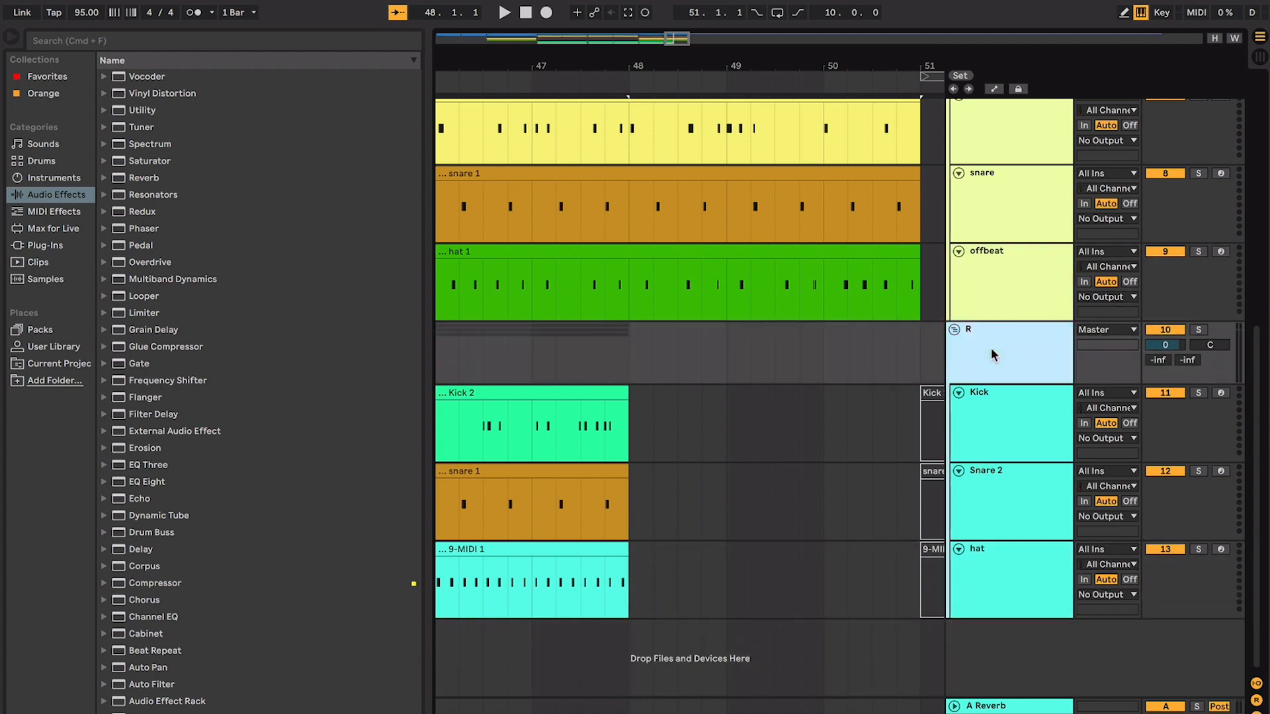
type("egular D")
Play the arrangement from bar 48, where the regular drum clips end
left_click(643, 490)
left_click(630, 430)
key("minus")
key("minus")
scroll(628, 427, "up", 10)
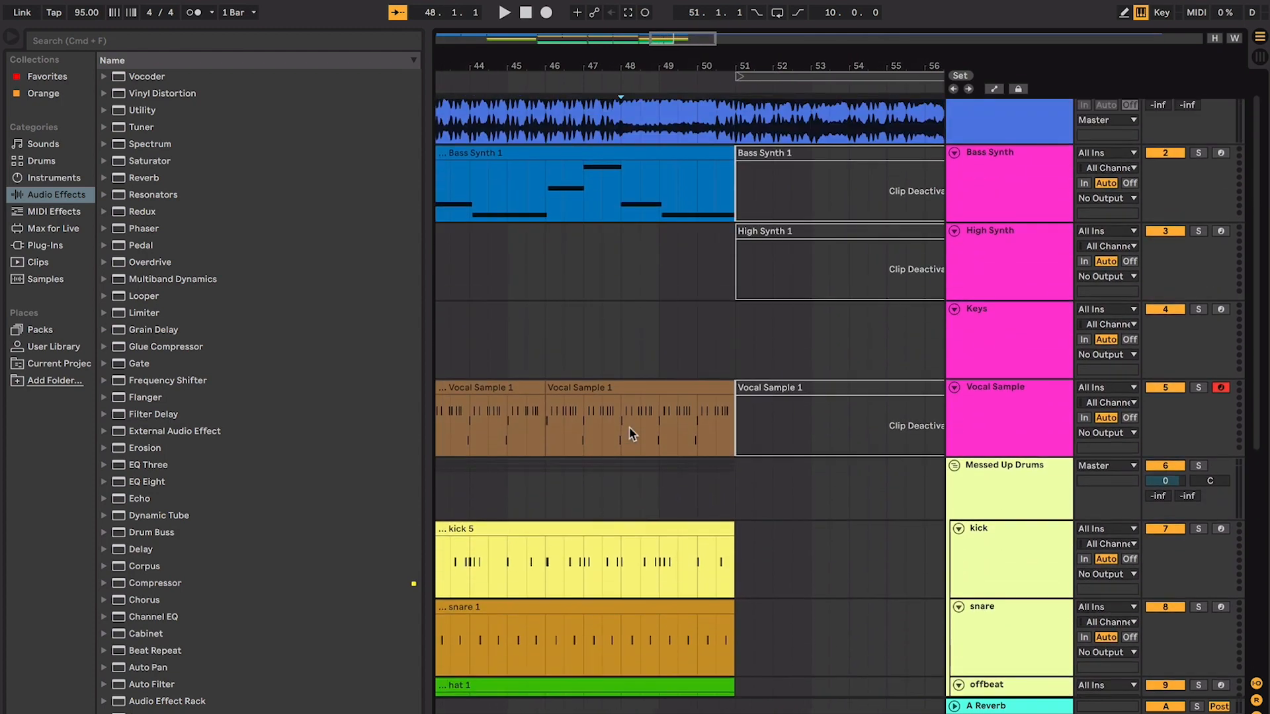
scroll(634, 439, "down", 8)
scroll(637, 454, "up", 8)
scroll(638, 453, "down", 2)
key("space")
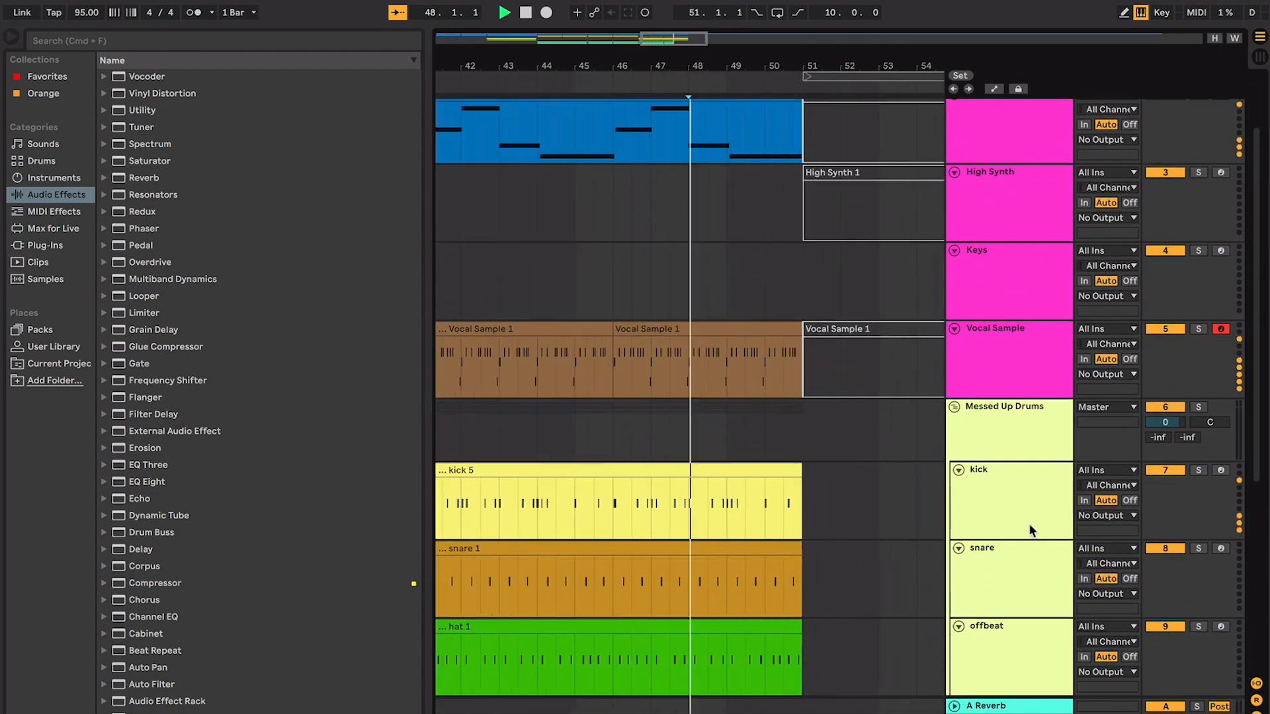
Fold all tracks, then unfold only the Messed Up Drums group and the Bass Synth, Twoism and Vocal Sample tracks
left_click(954, 406, "alt")
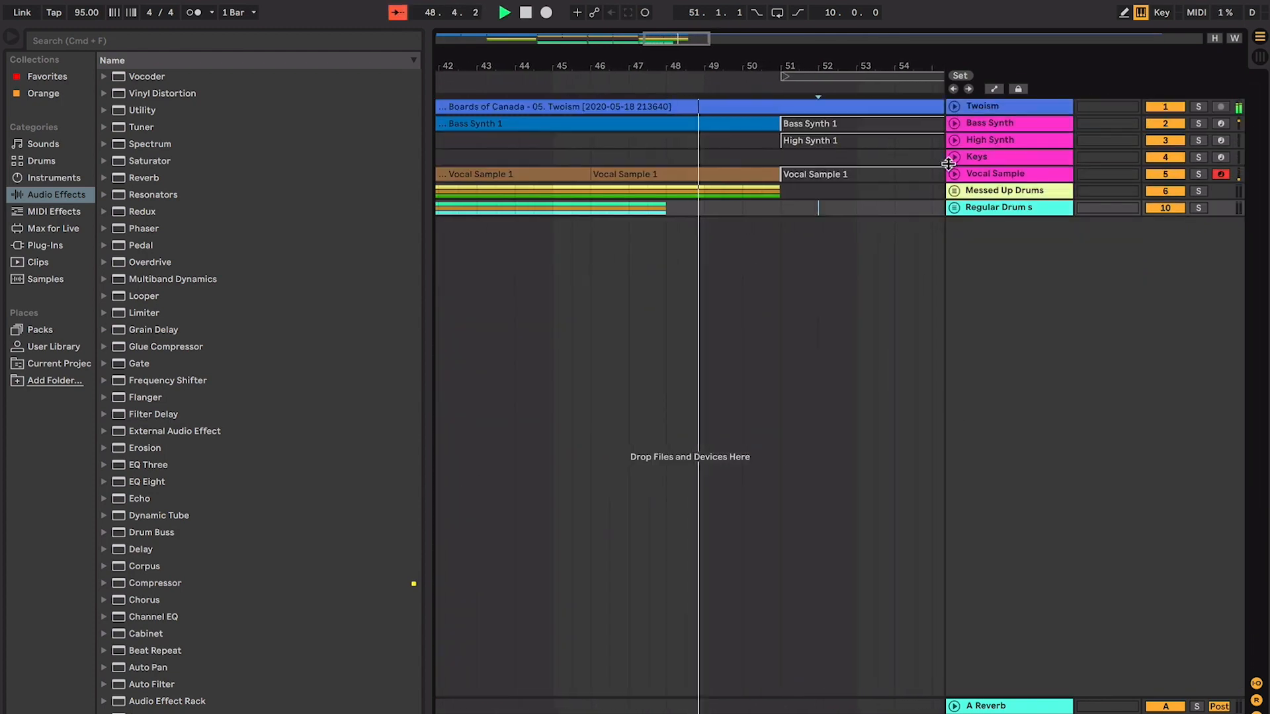
left_click(955, 190)
left_click(954, 124)
left_click(954, 107)
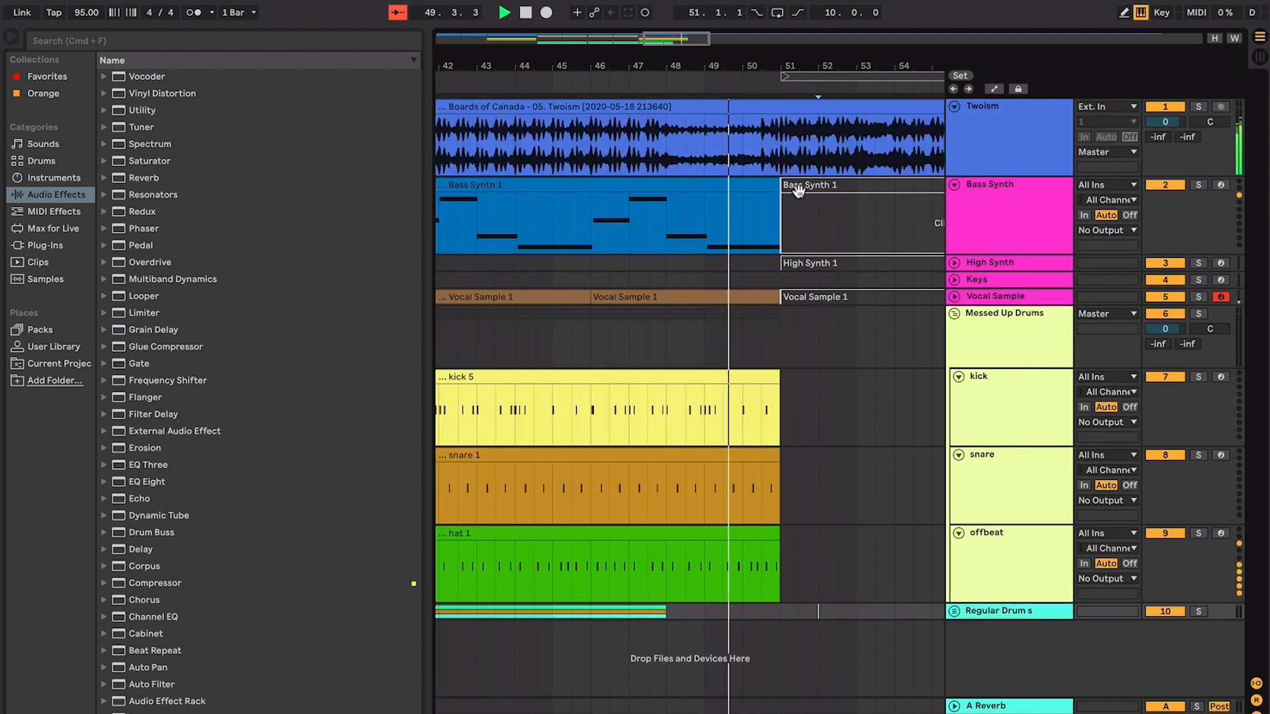
left_click(954, 297)
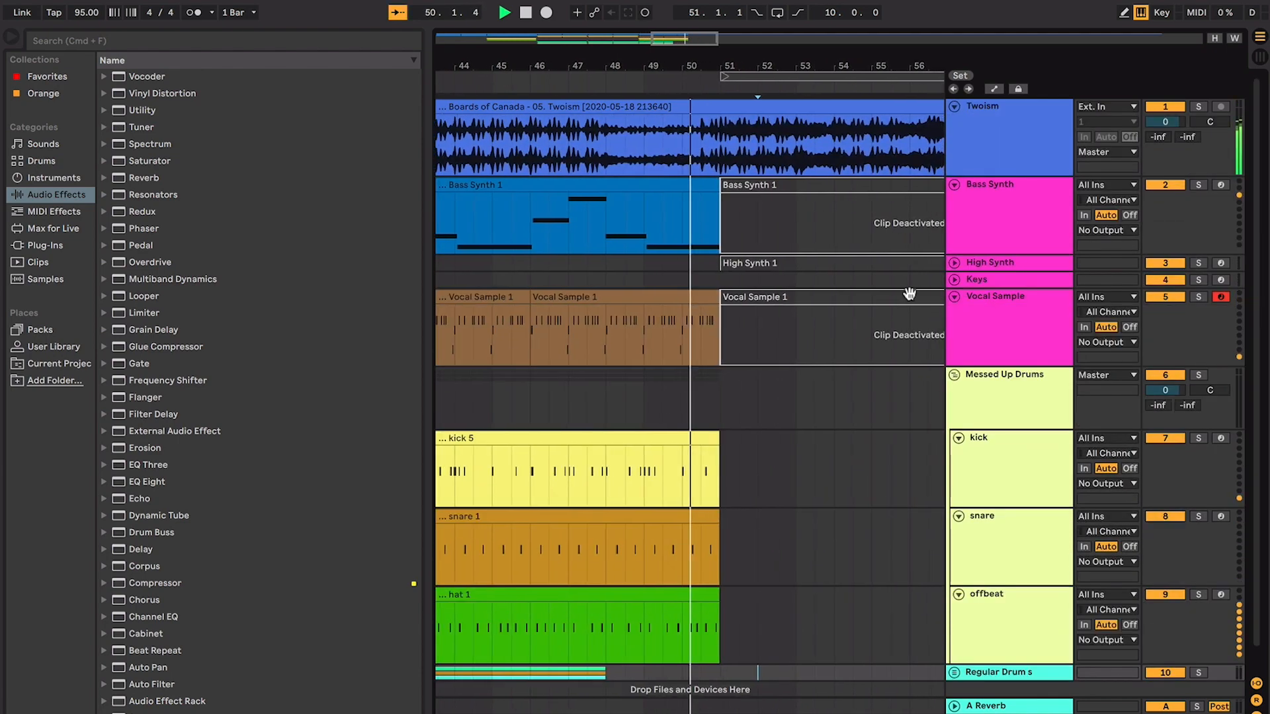
Split the Vocal Sample clip at bar 48 and delete the part from bar 48 to 51
left_click(626, 322)
key("space")
key("super+e")
left_click(648, 297)
scroll(648, 297, "up", 5)
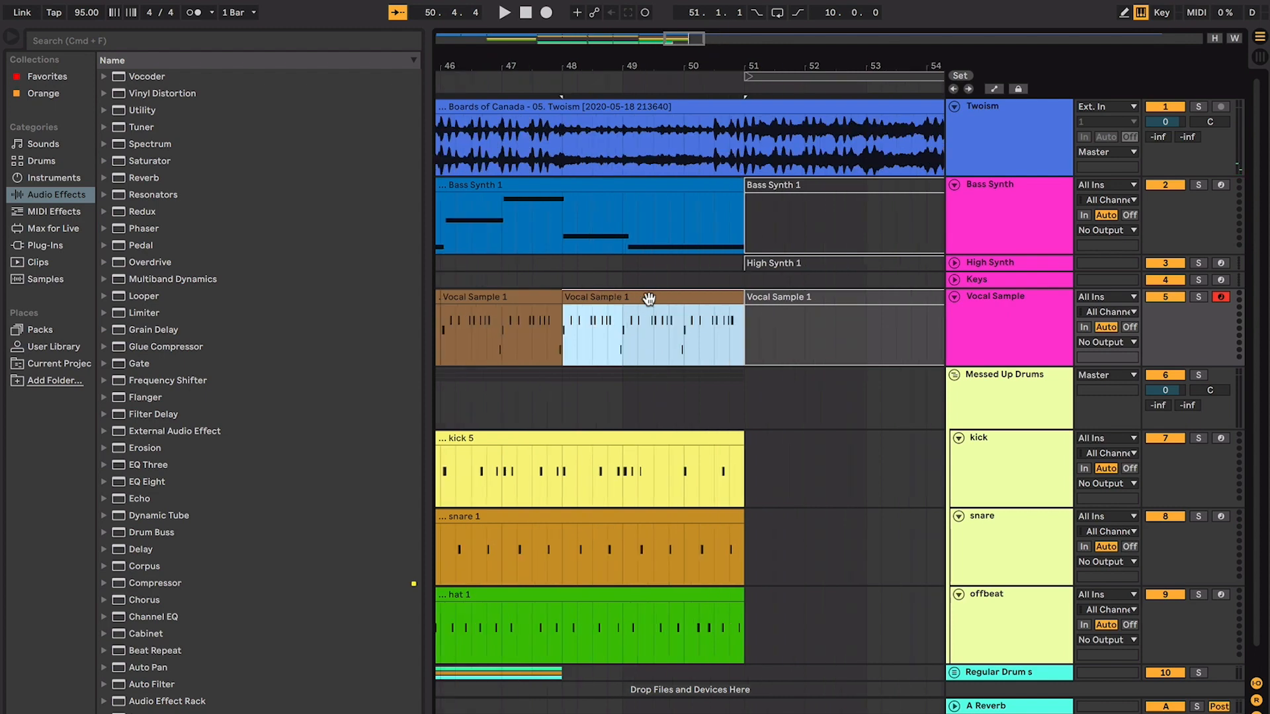
key("Delete")
Play the arrangement from bar 49 to audition the stretch without the vocal sample
left_click(648, 301)
key("space")
scroll(649, 302, "down", 3)
scroll(648, 304, "down", 6)
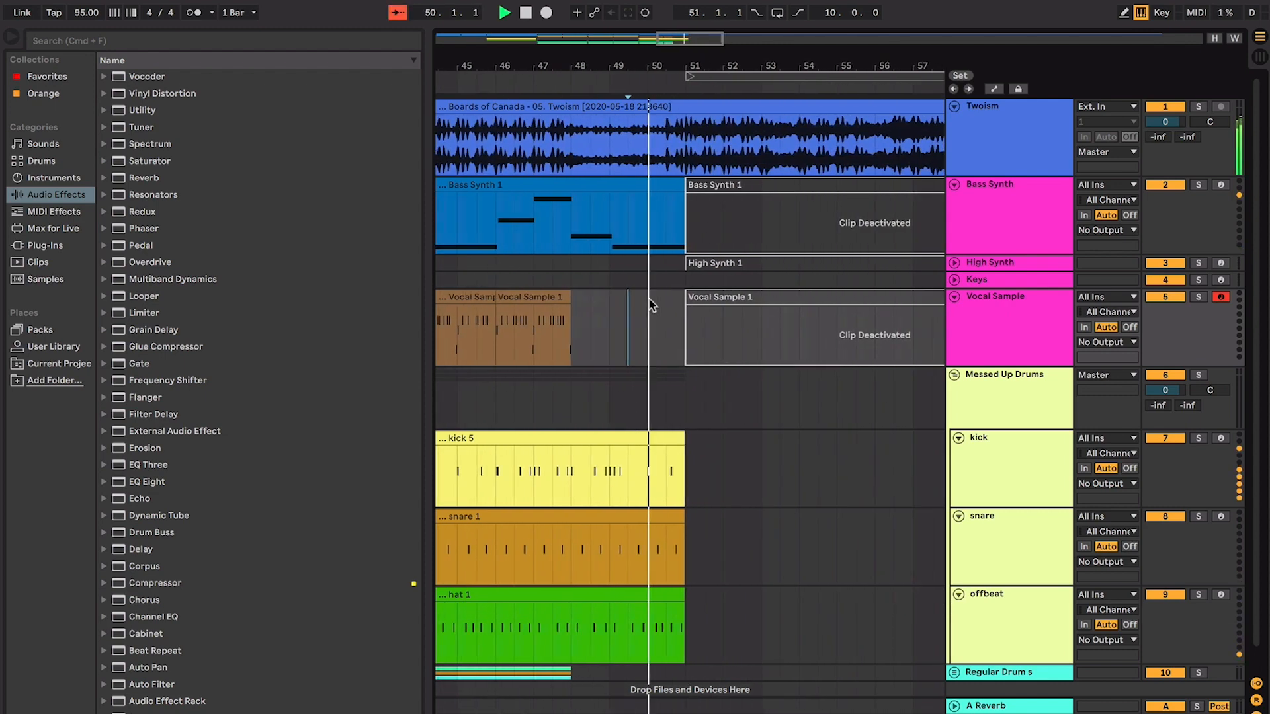
Activate the clips between bars 51 and 71 on the Bass Synth, High Synth, Keys and Vocal Sample tracks
left_click(661, 298)
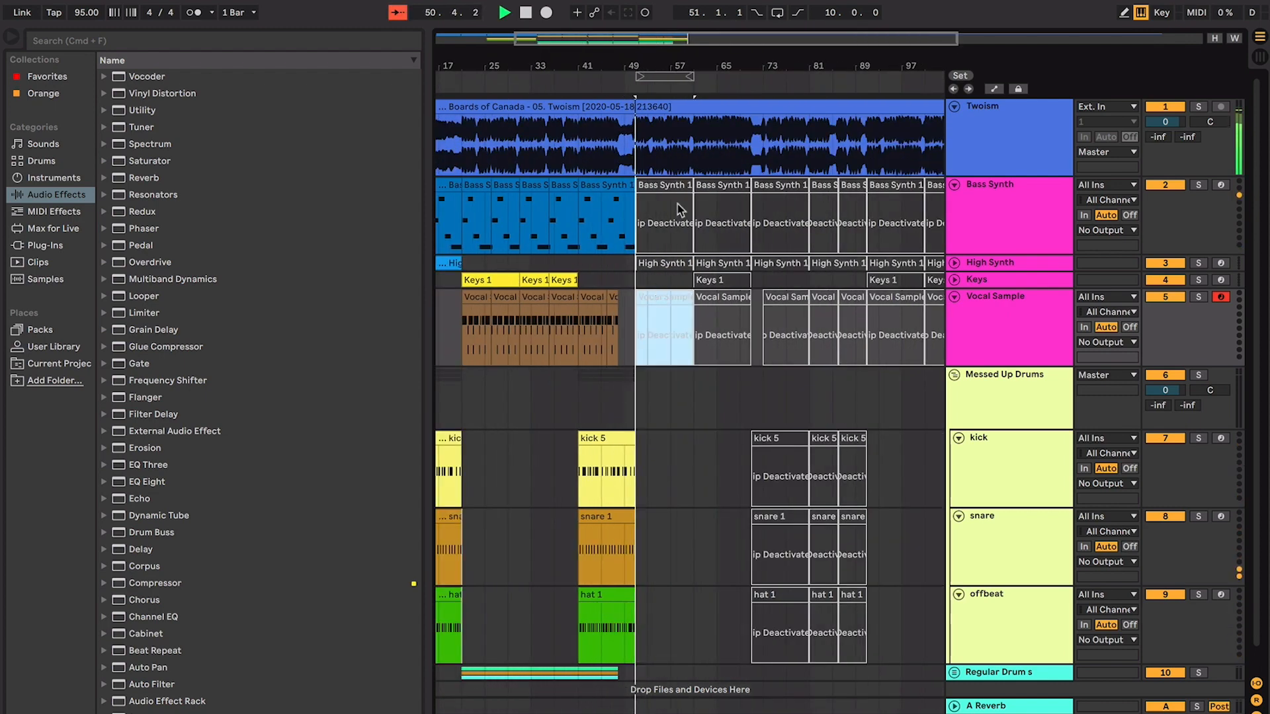
scroll(678, 203, "up", 5)
scroll(672, 207, "right", 3)
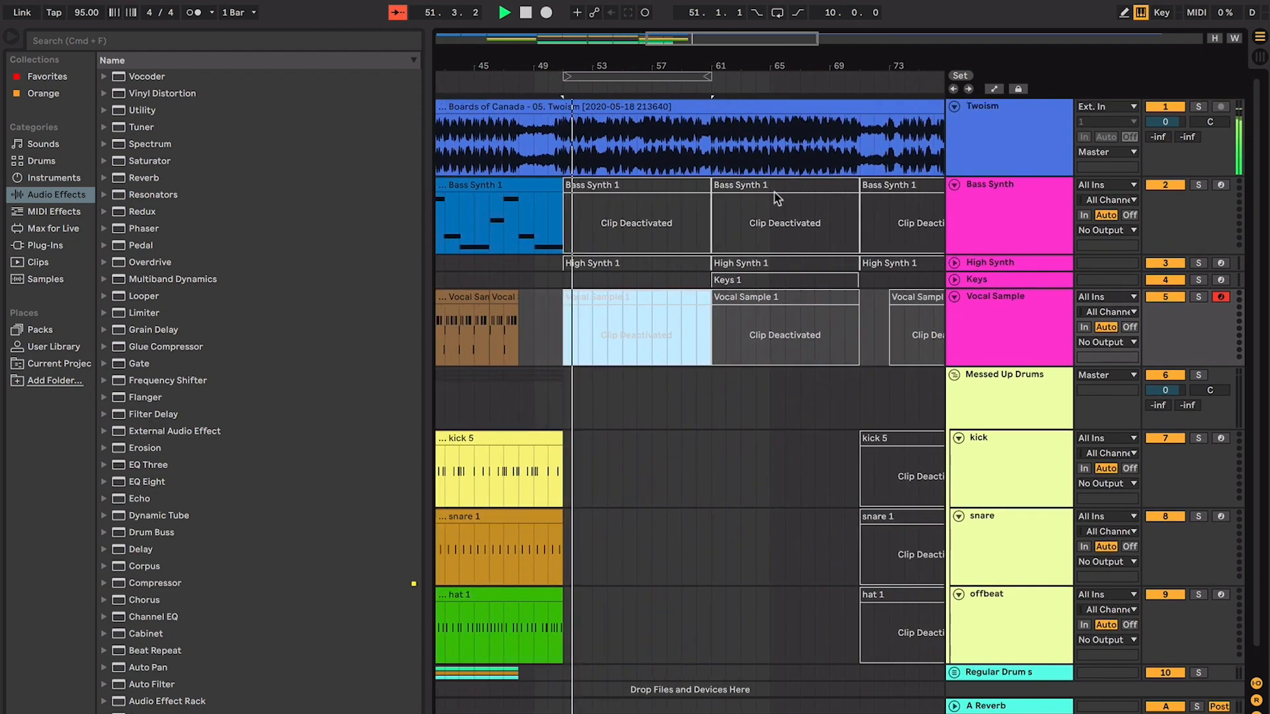
left_click(781, 188, "shift")
key("minus")
key("0")
Unfold the Regular Drums group, activate its Kick, Snare 2 and hat clips between bars 51 and 71, and stop playback
scroll(779, 195, "down", 1)
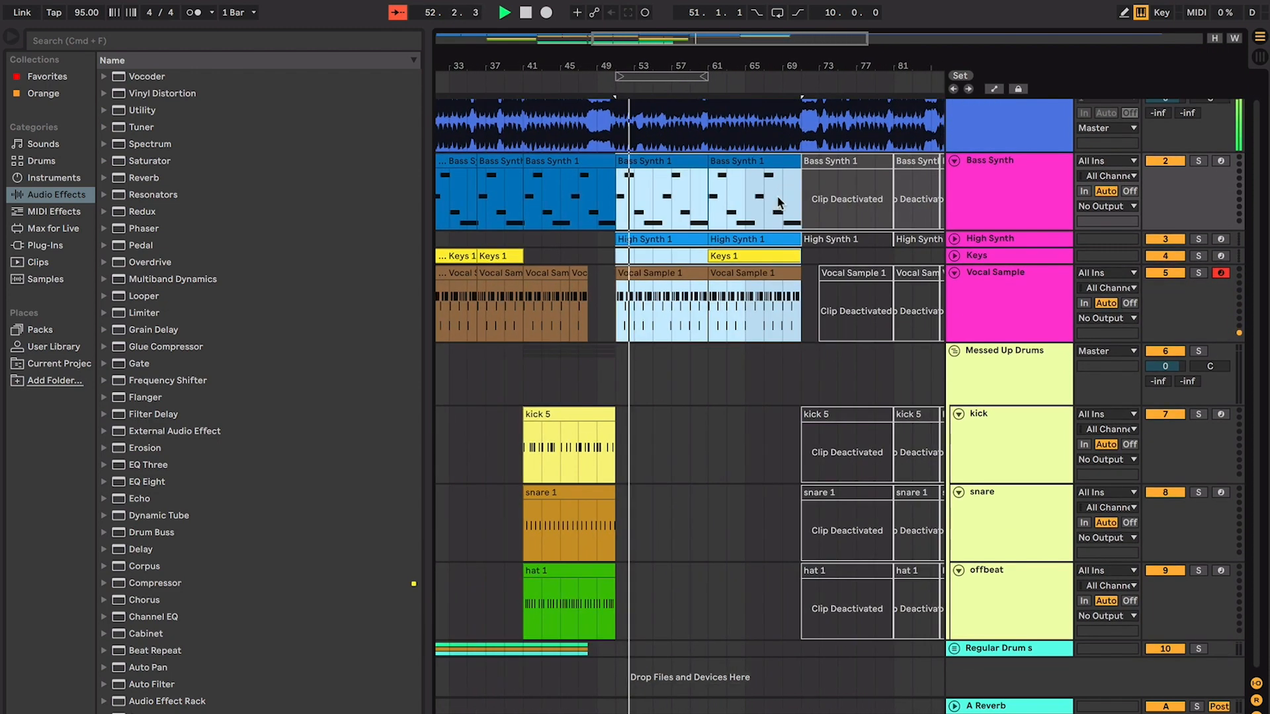
left_click(746, 648)
left_click(952, 649)
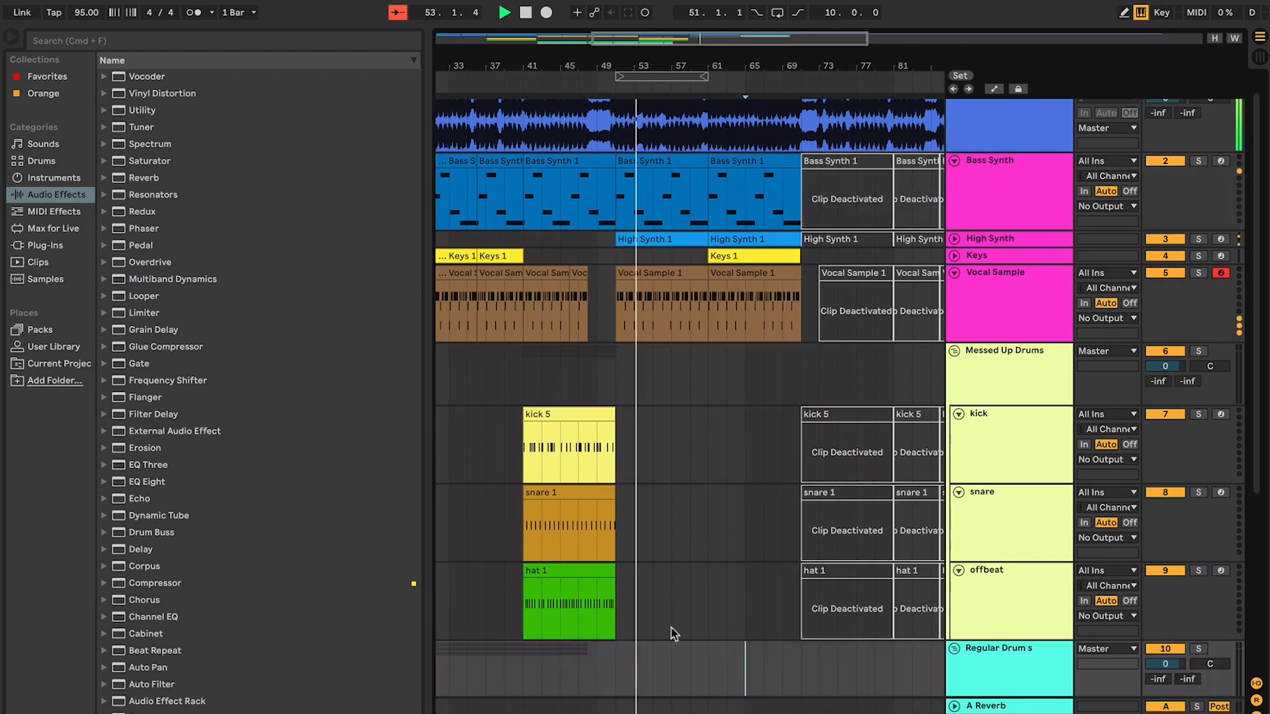
scroll(672, 628, "down", 5)
left_click(659, 430)
left_click(788, 583, "shift")
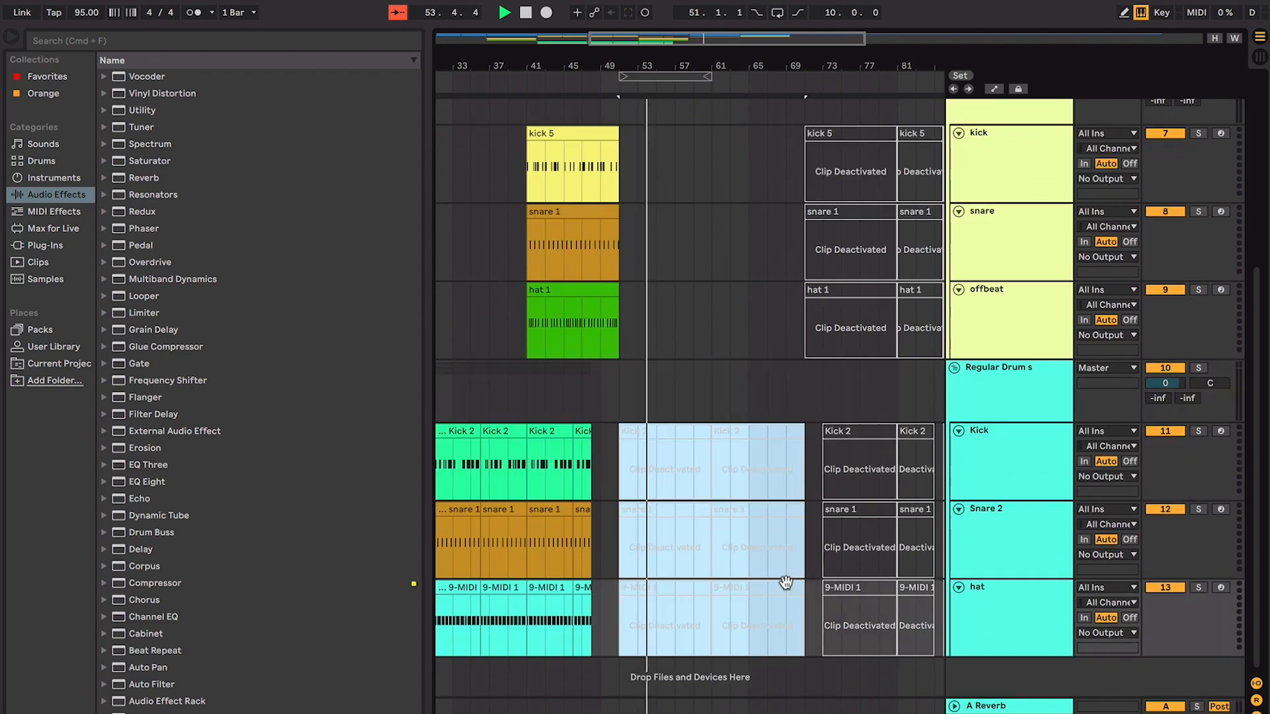
key("0")
scroll(787, 583, "left", 4)
key("space")
Audition the arrangement briefly from the Vocal Sample clip at bar 31 and unfold the Keys track
scroll(567, 380, "up", 7)
scroll(566, 380, "up", 1)
scroll(567, 381, "right", 1)
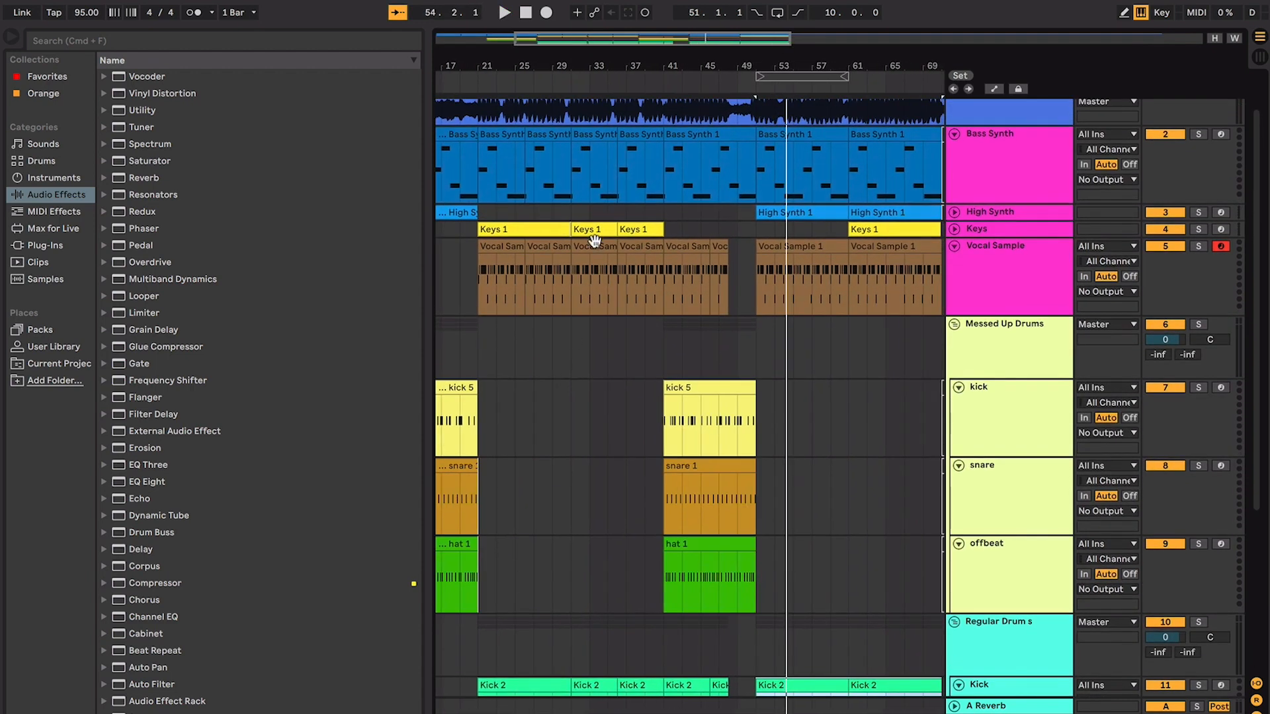
left_click(593, 250)
scroll(592, 249, "right", 2)
key("space")
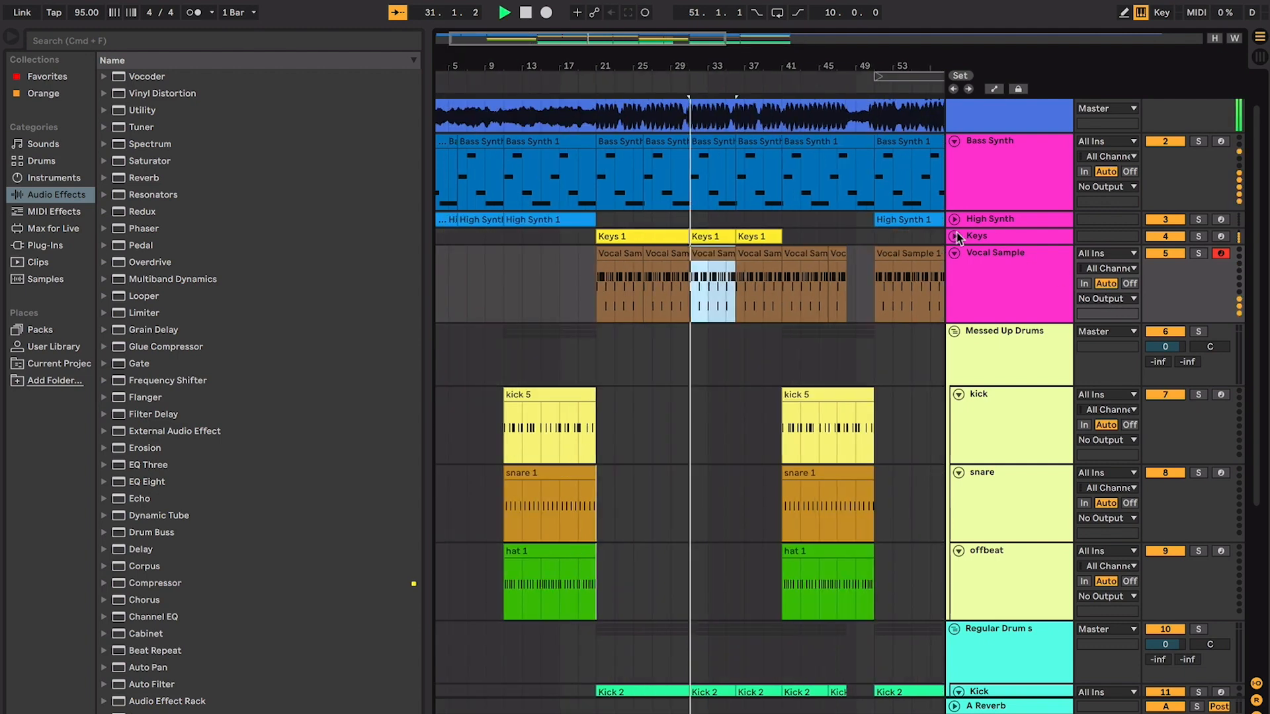
left_click(955, 236)
key("space")
scroll(771, 263, "right", 1)
scroll(771, 263, "up", 1)
scroll(589, 244, "right", 2)
scroll(589, 244, "up", 1)
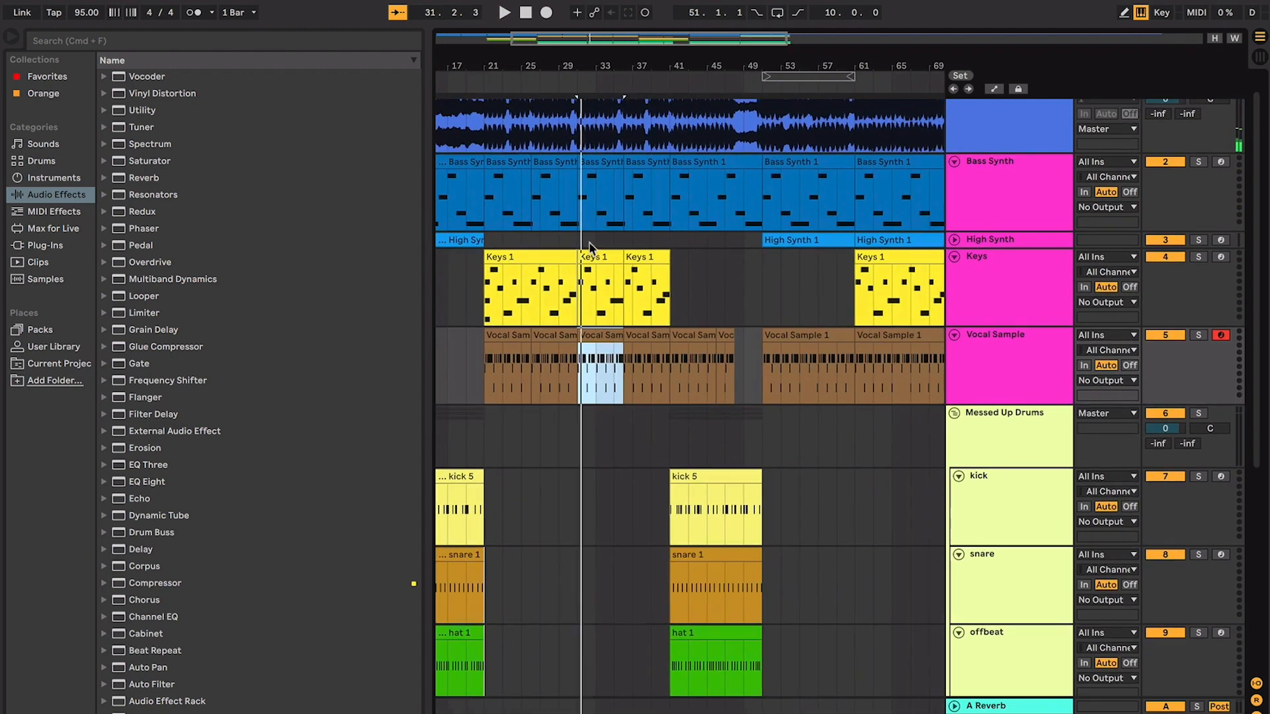
Compare the Keys, High Synth and Bass Synth clips before bar 41 with the same tracks from bar 51
left_click(593, 255)
scroll(766, 268, "right", 1)
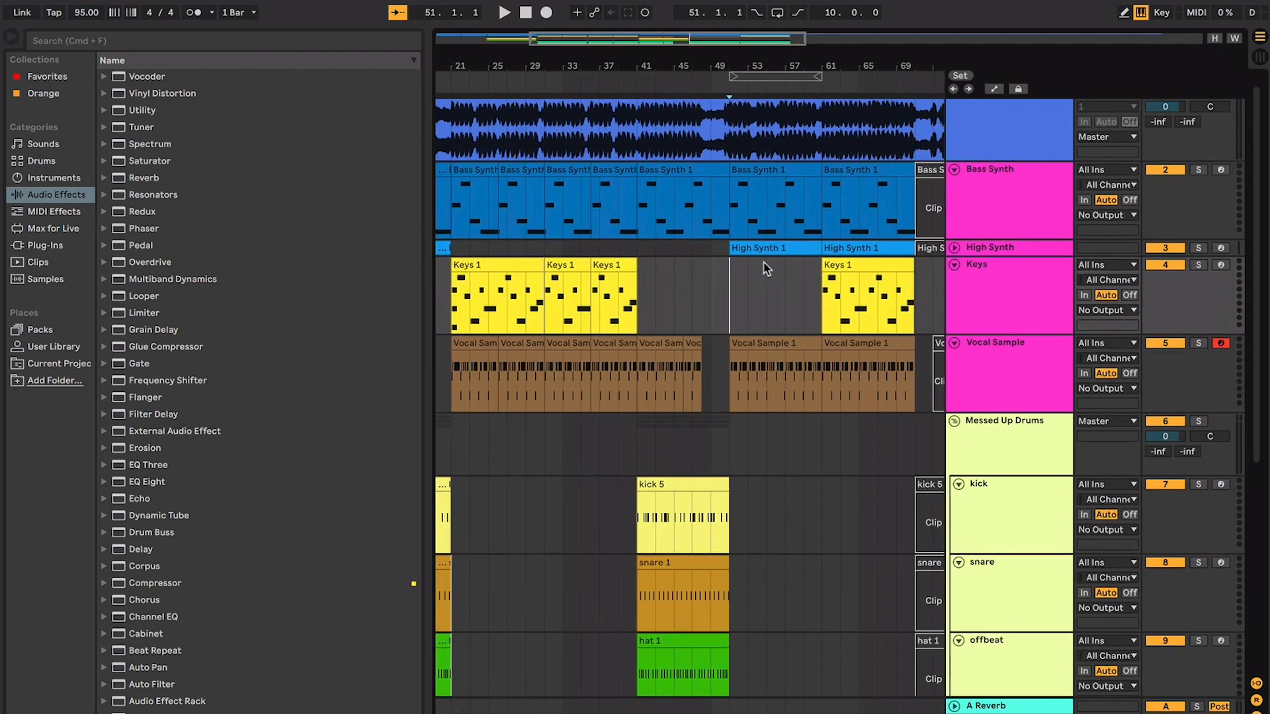
scroll(766, 268, "left", 4)
scroll(766, 268, "up", 1)
left_click(579, 259)
scroll(580, 258, "right", 5)
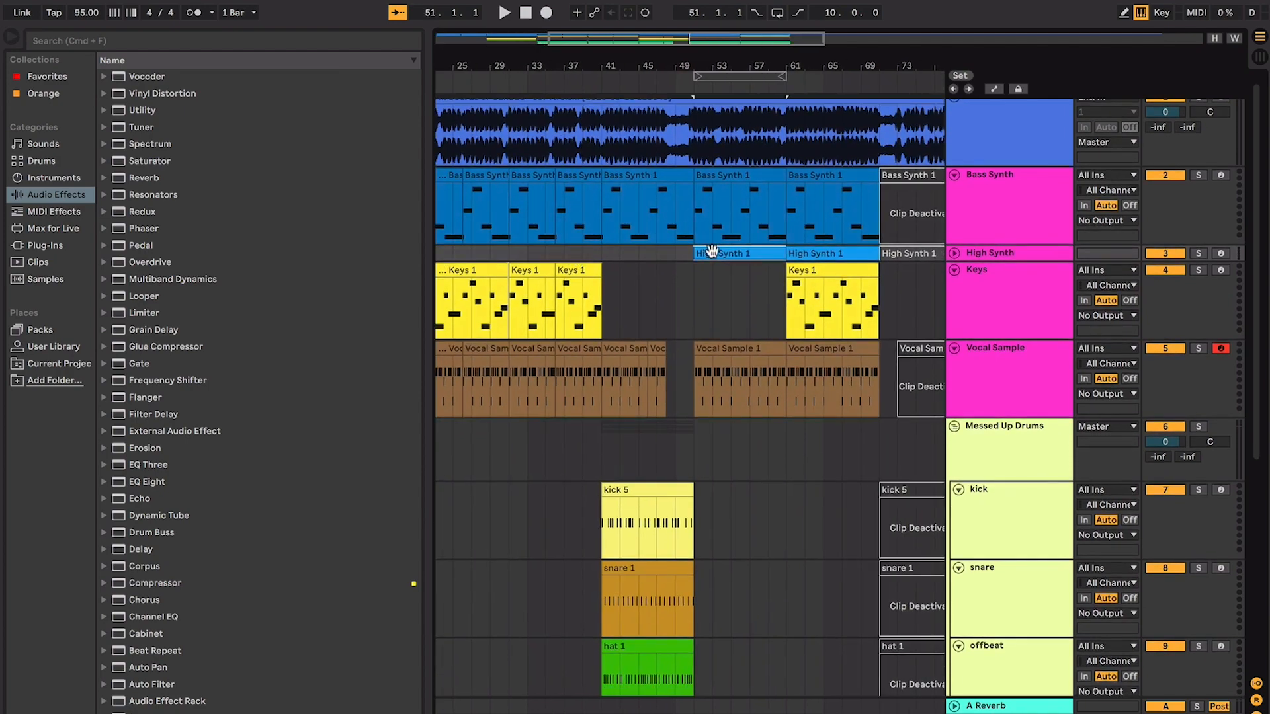
scroll(711, 251, "left", 5)
scroll(712, 252, "up", 1)
left_click(587, 270)
left_click(591, 208)
scroll(646, 212, "right", 4)
scroll(712, 216, "down", 1)
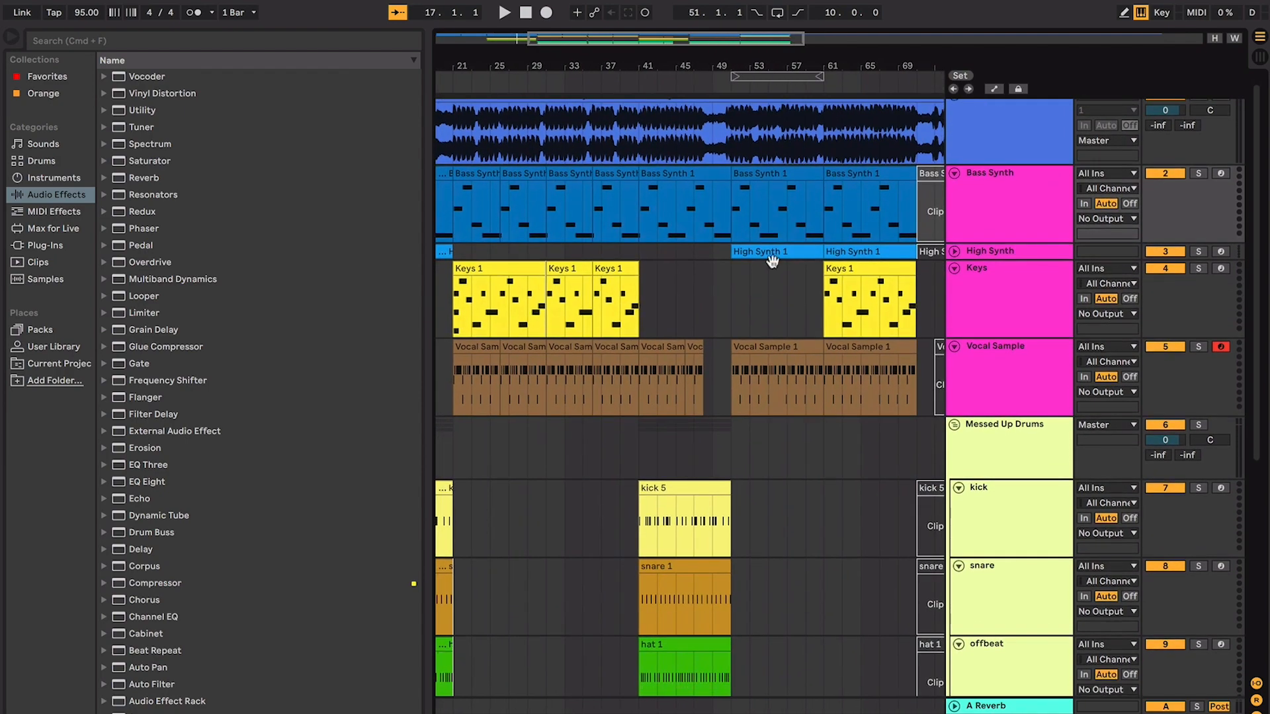
Examine the Vocal Sample, High Synth and Bass Synth clips at bar 51 along with the regular drums below them
left_click(767, 339)
scroll(767, 343, "down", 6)
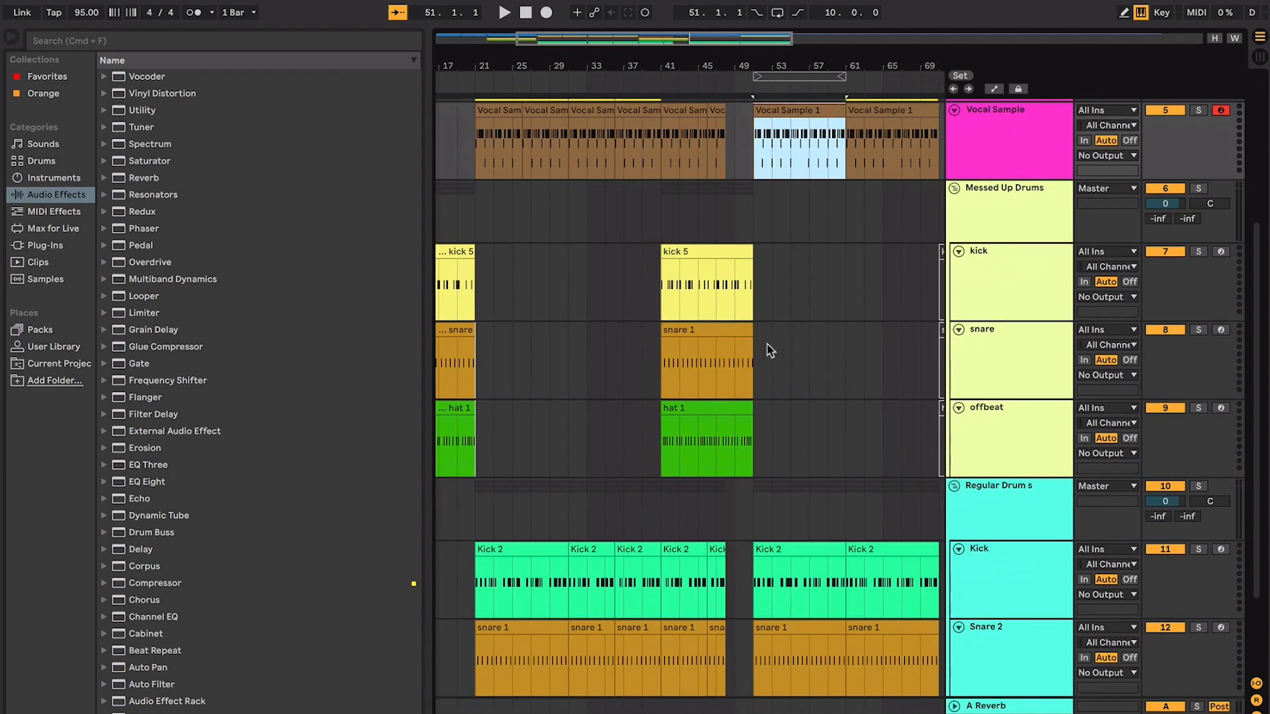
scroll(784, 435, "up", 6)
scroll(785, 435, "left", 2)
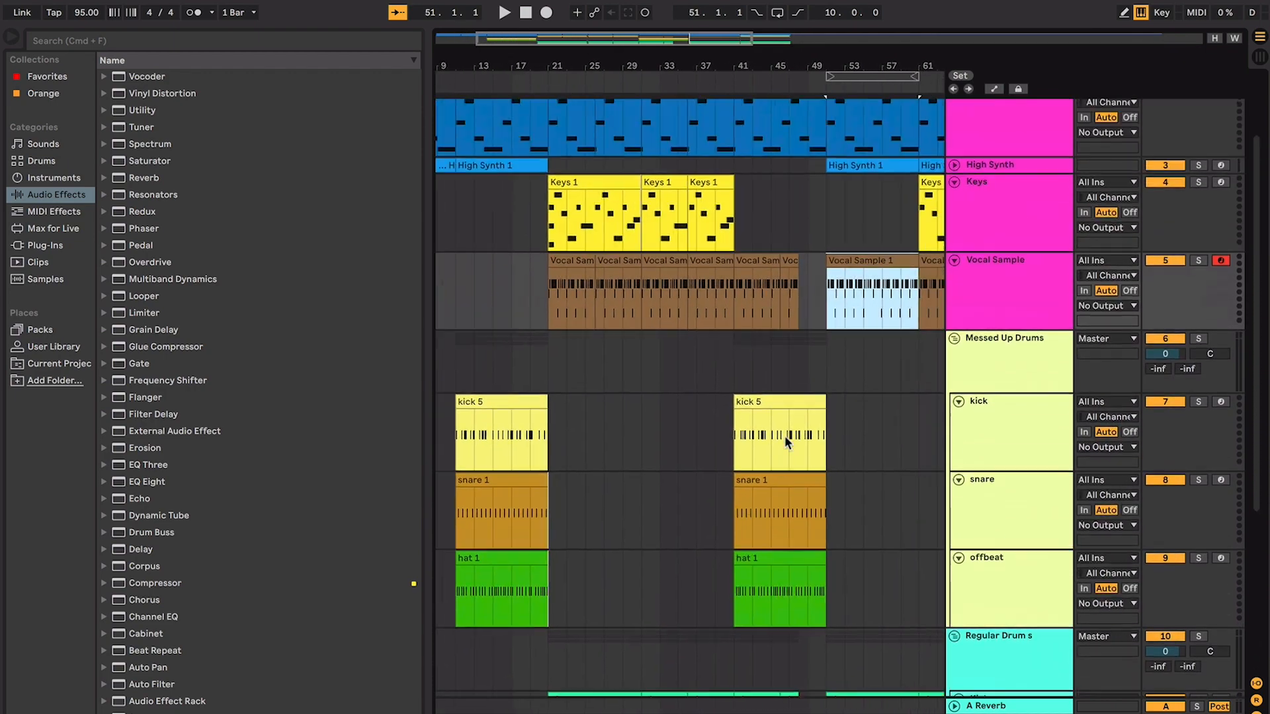
left_click(834, 223)
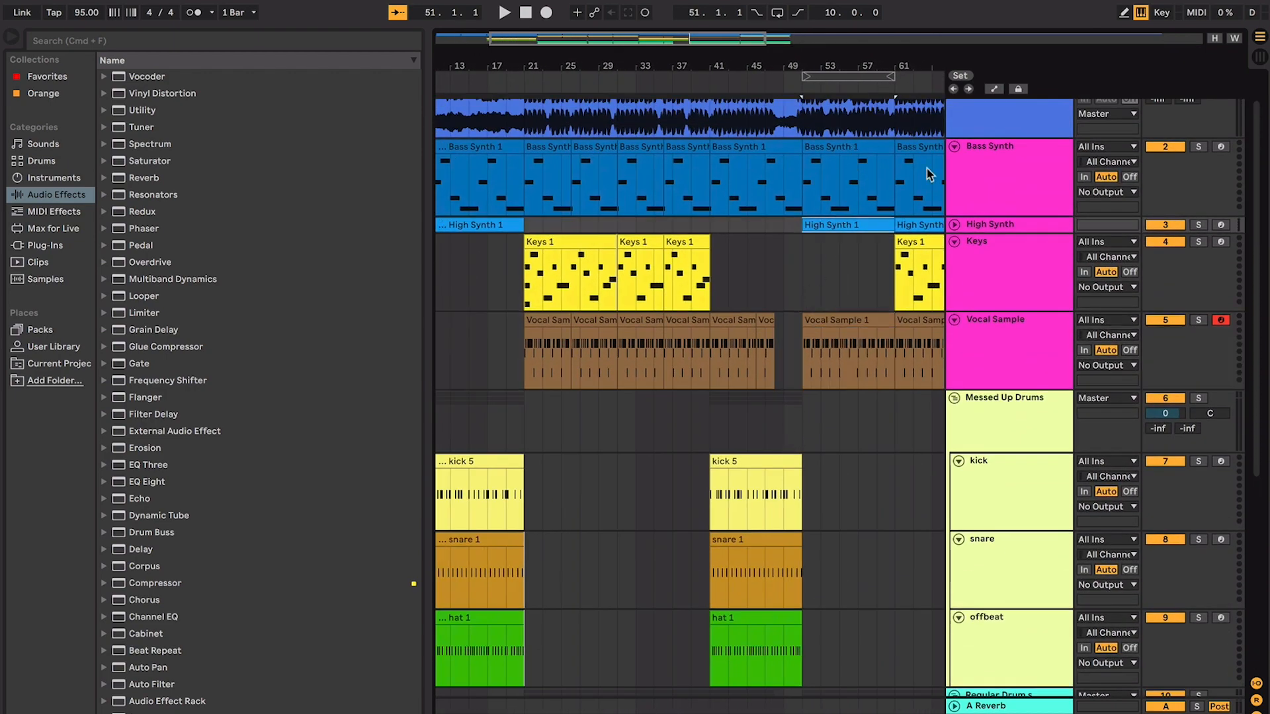
left_click(858, 146)
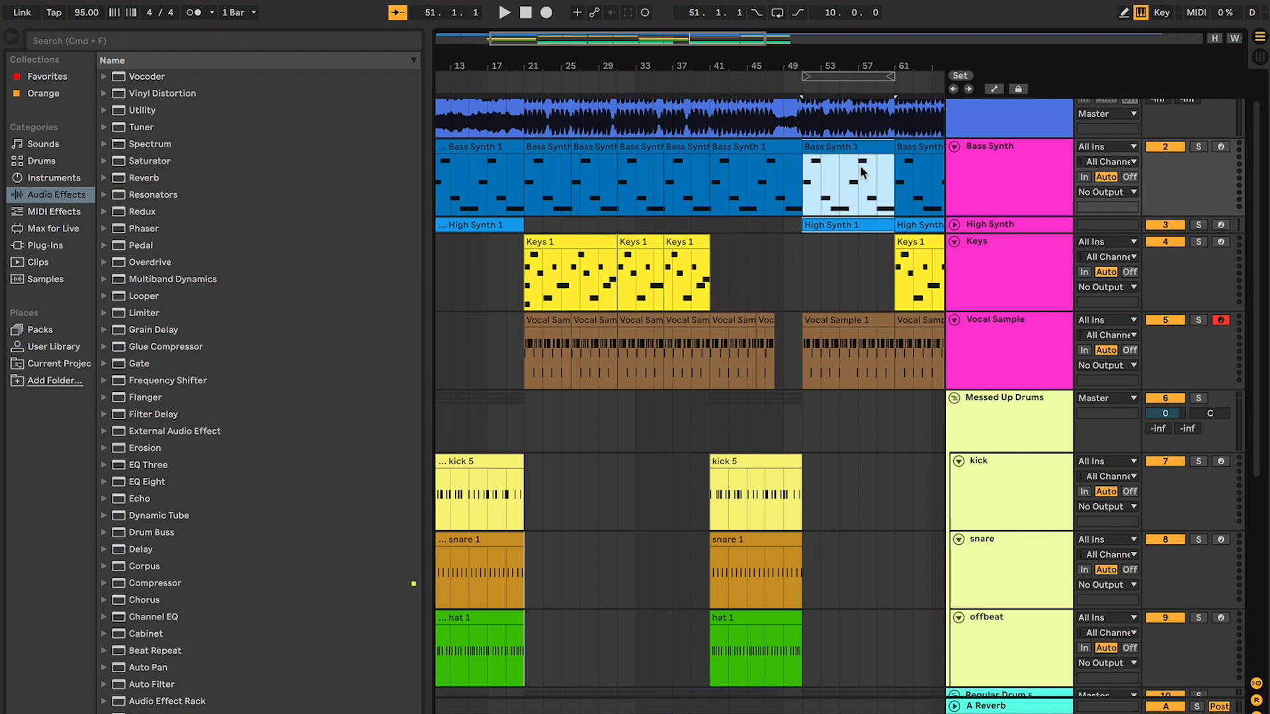
scroll(863, 171, "down", 5)
scroll(794, 371, "up", 5)
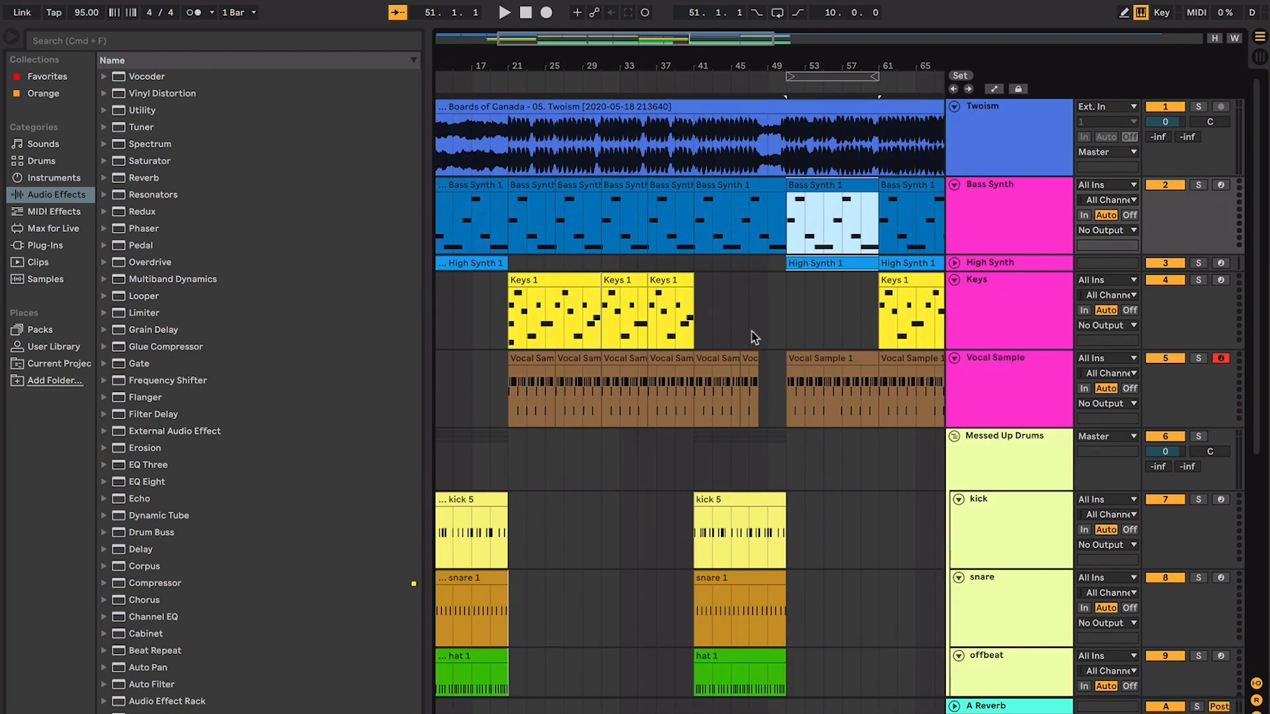
Play the arrangement from bar 51 to audition the section without keys
left_click(812, 288)
key("space")
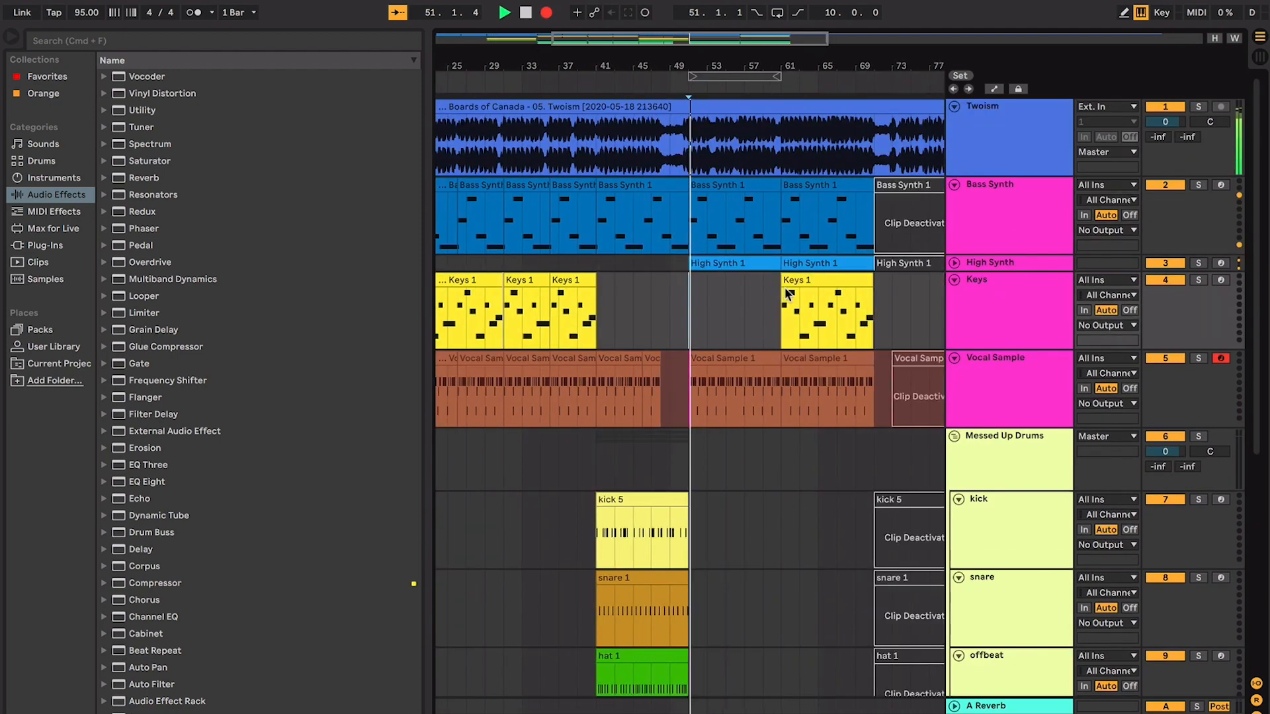
key("space")
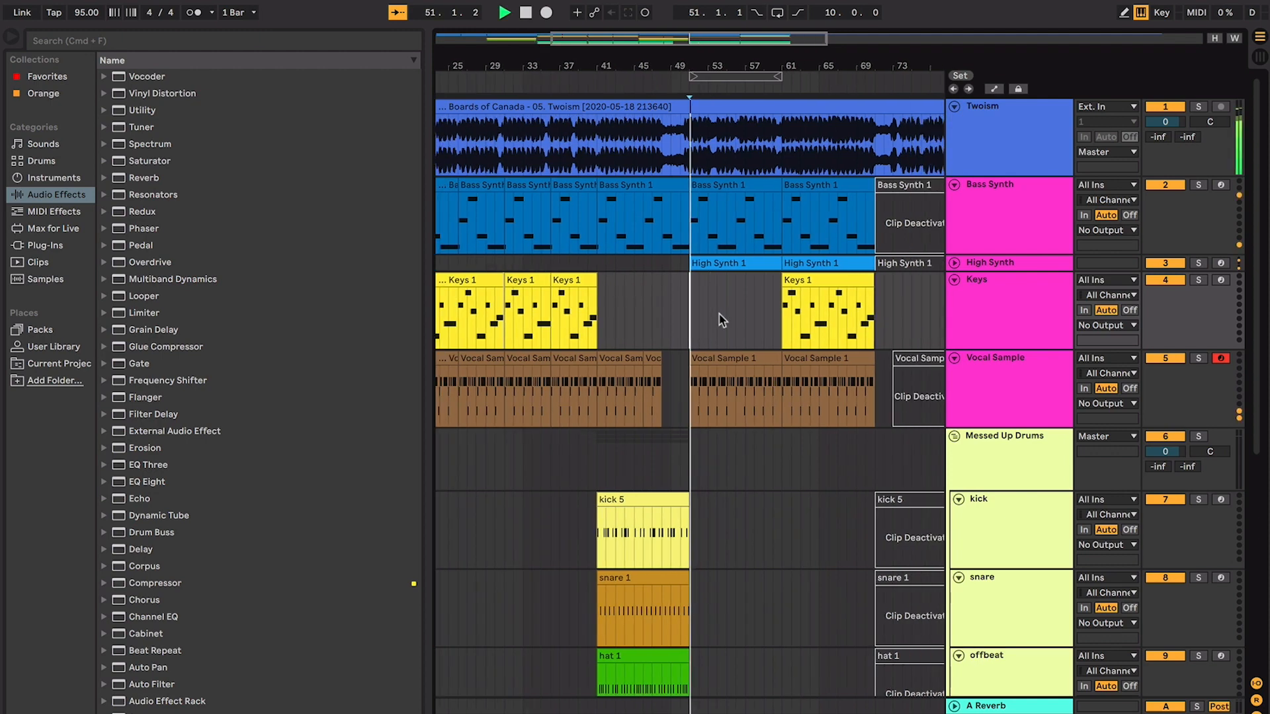
scroll(701, 314, "down", 1)
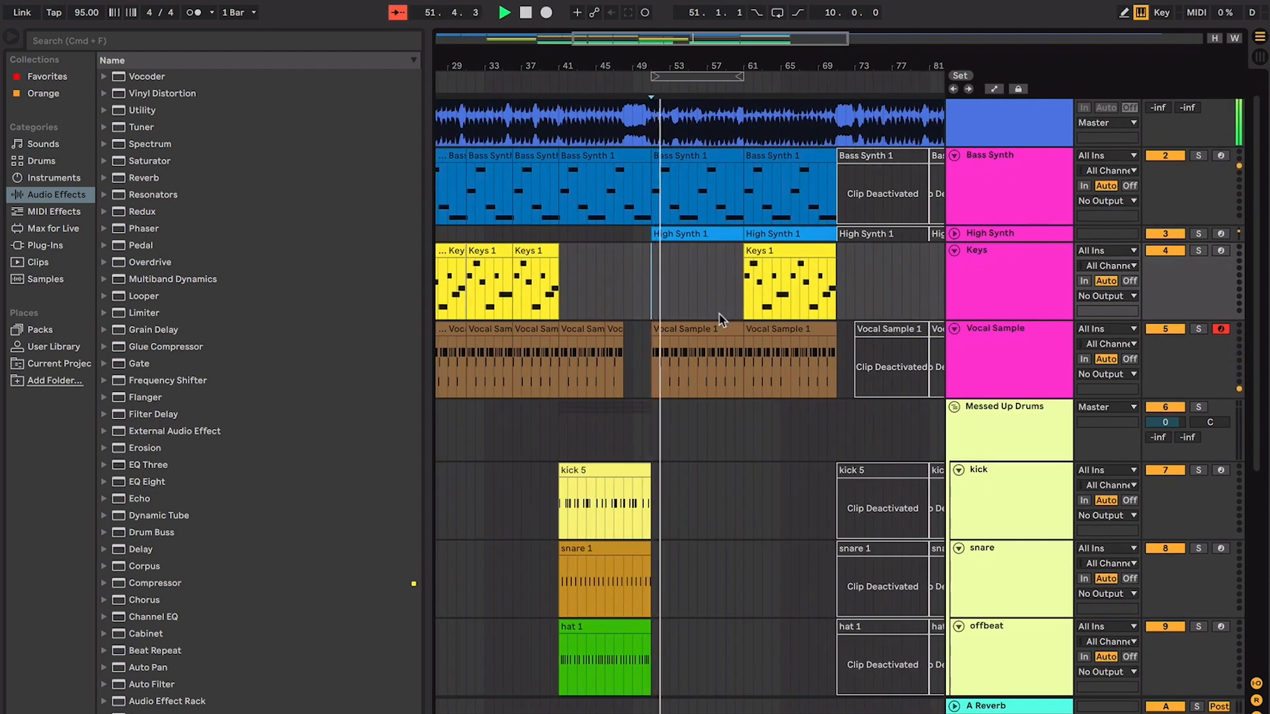
scroll(720, 320, "up", 2)
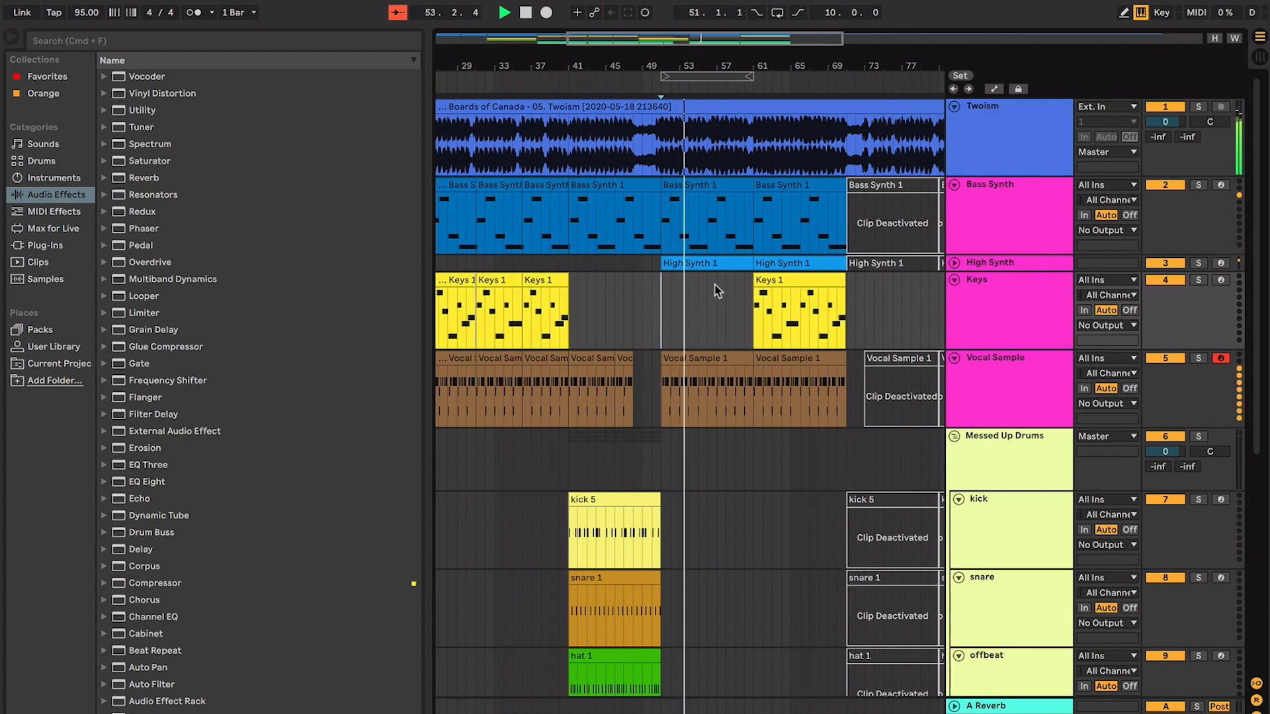
scroll(719, 288, "down", 5)
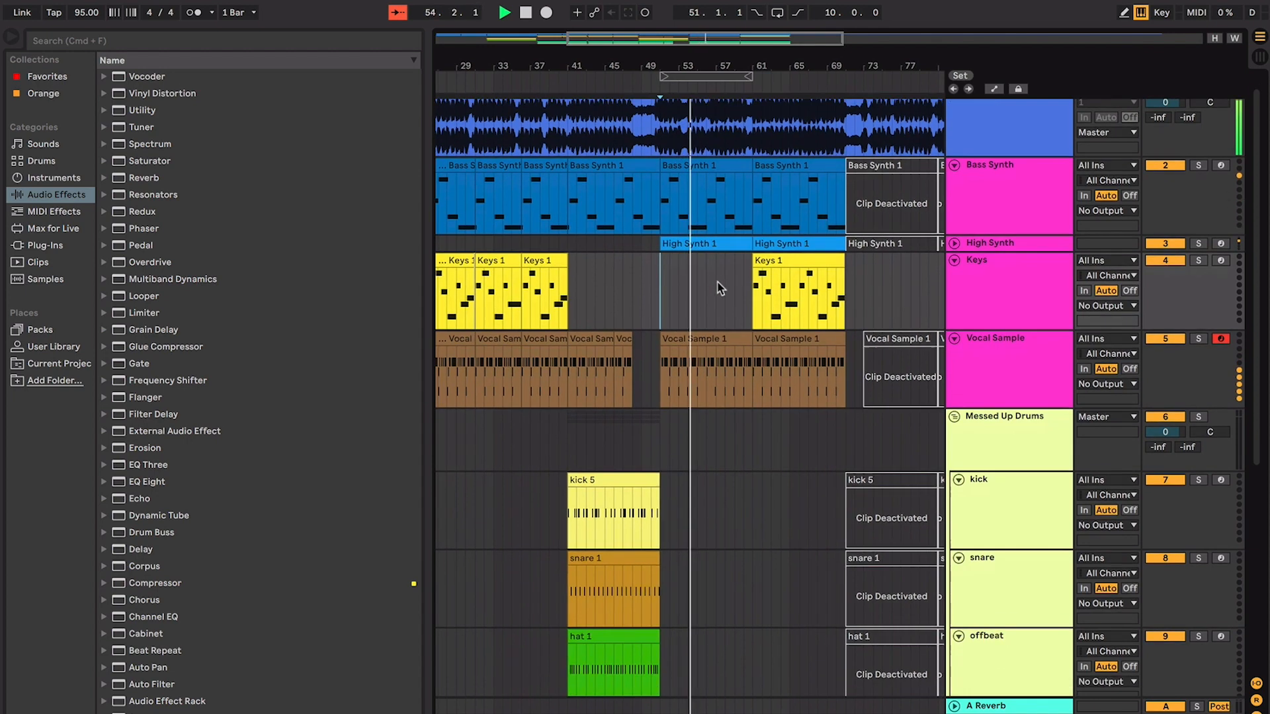
Unfold the High Synth track during playback to show its notes alongside the Bass Synth
key("plus")
key("plus")
key("plus")
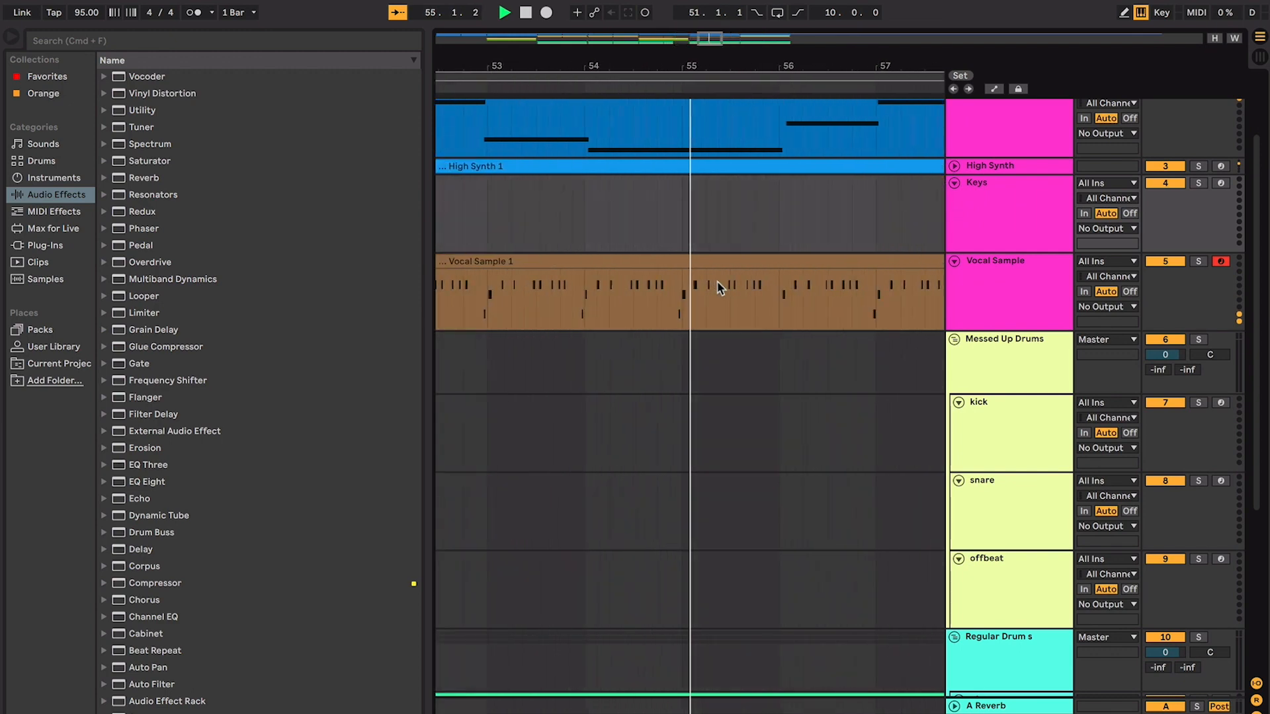
scroll(717, 284, "up", 4)
left_click(952, 256)
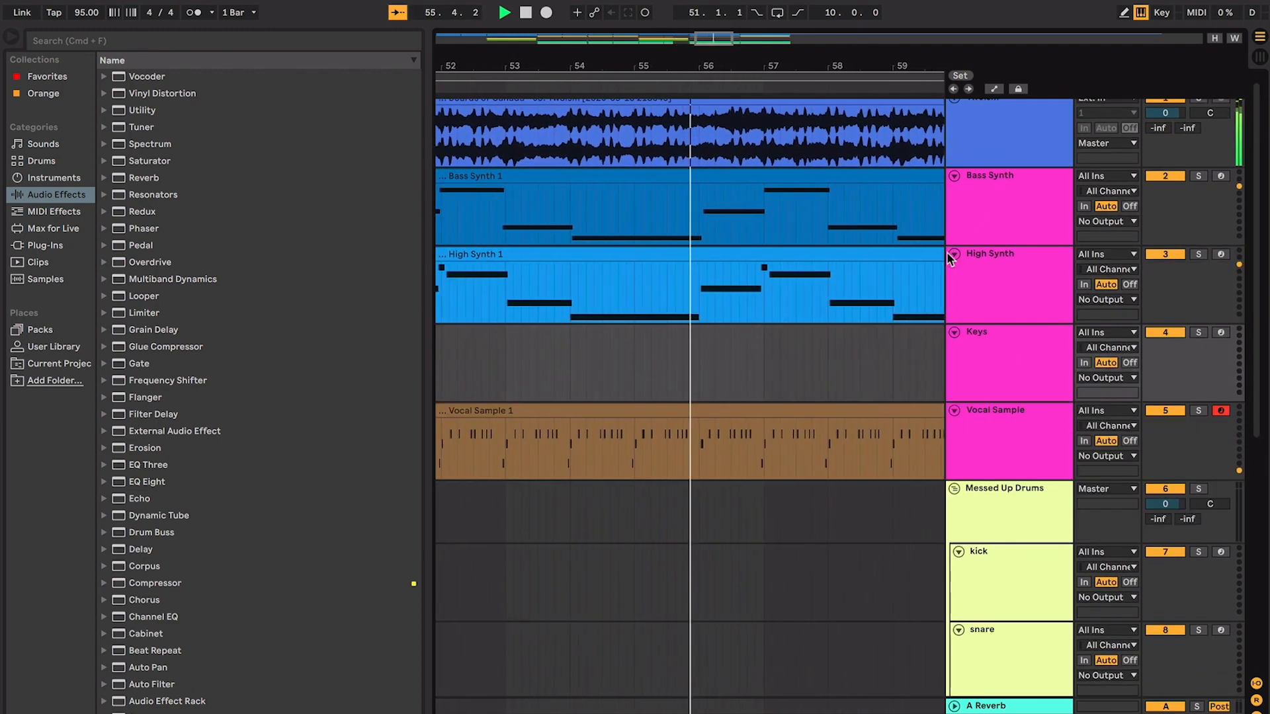
key("minus")
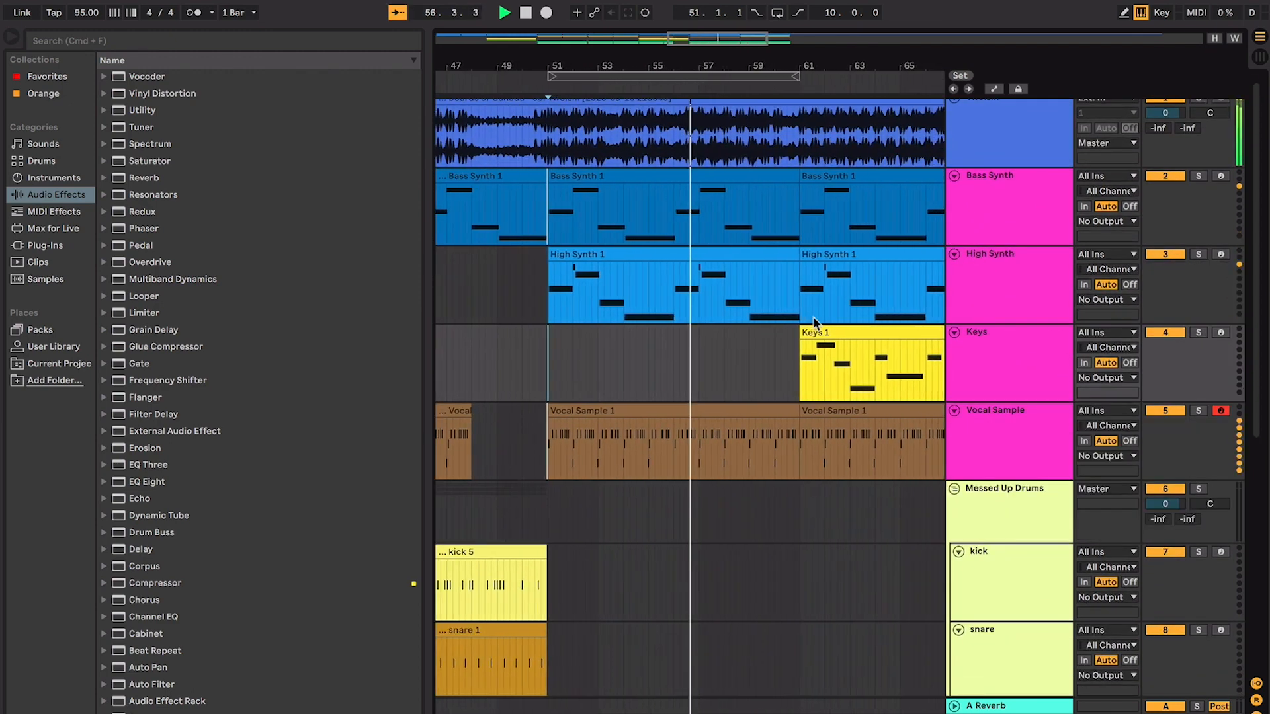
Follow the playback around bar 61, checking the Regular Drums clips and the entry of the Keys clip
scroll(814, 322, "down", 10)
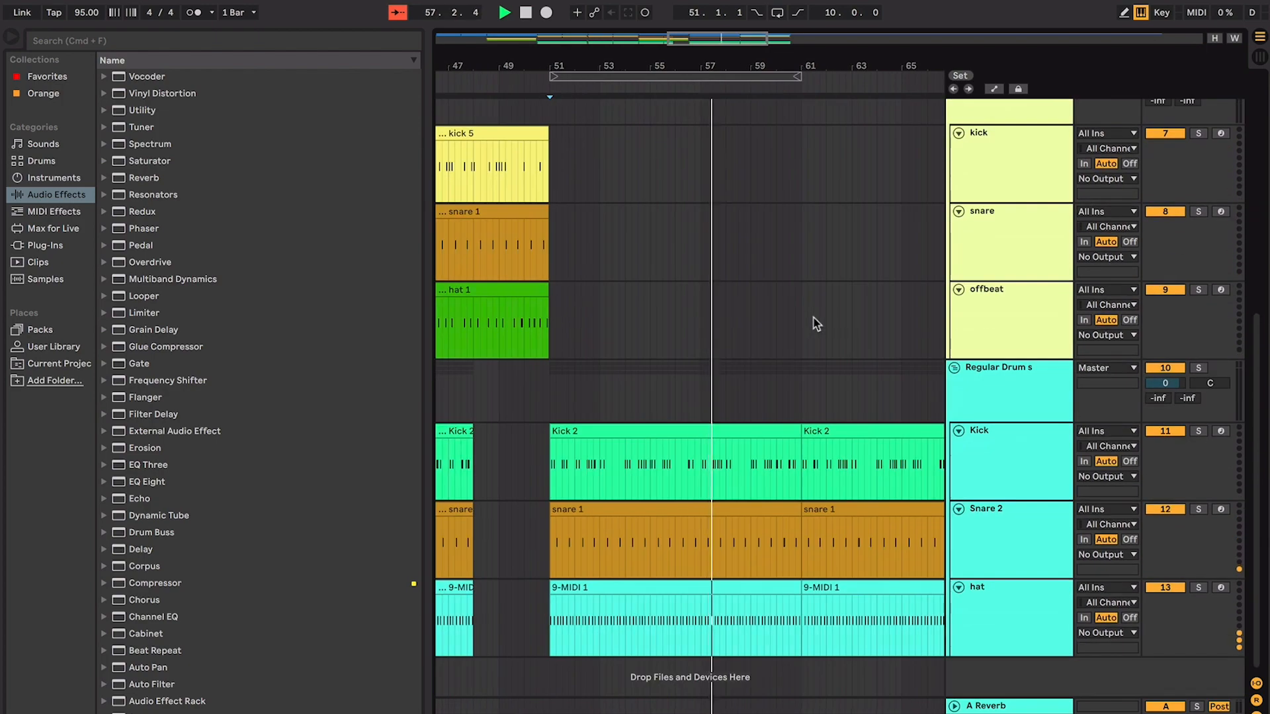
scroll(813, 322, "up", 10)
key("plus")
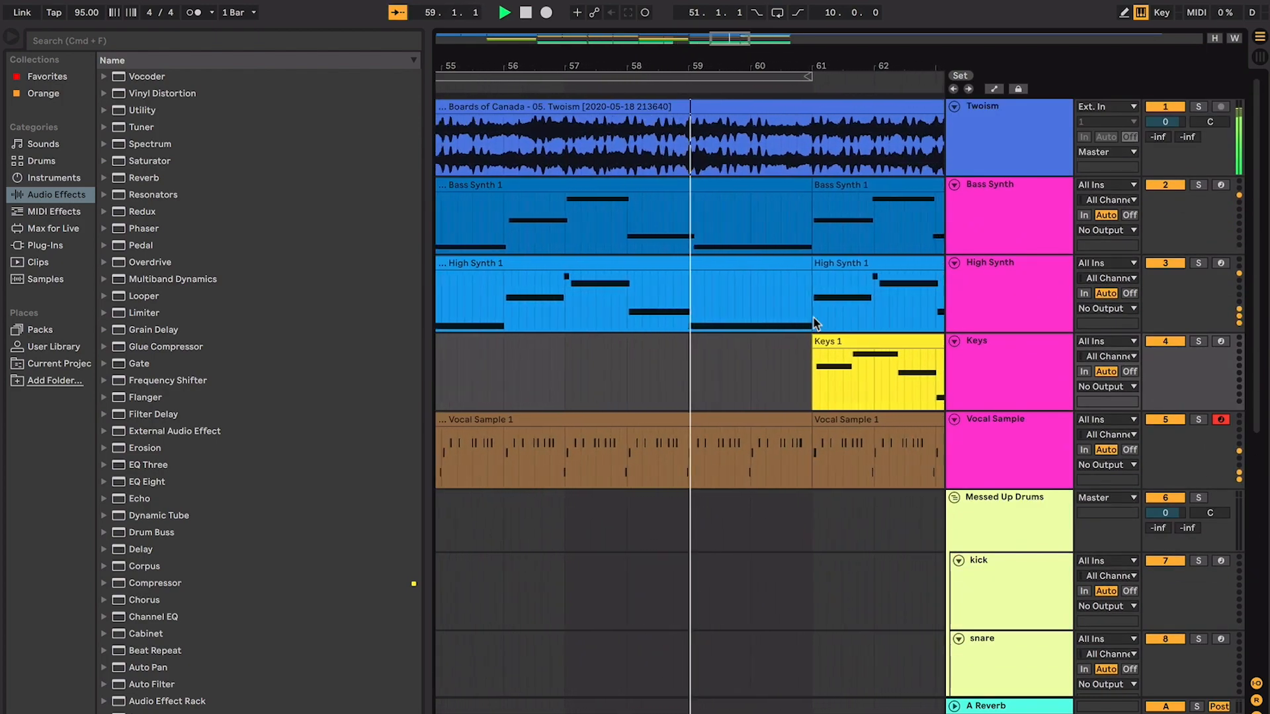
key("minus")
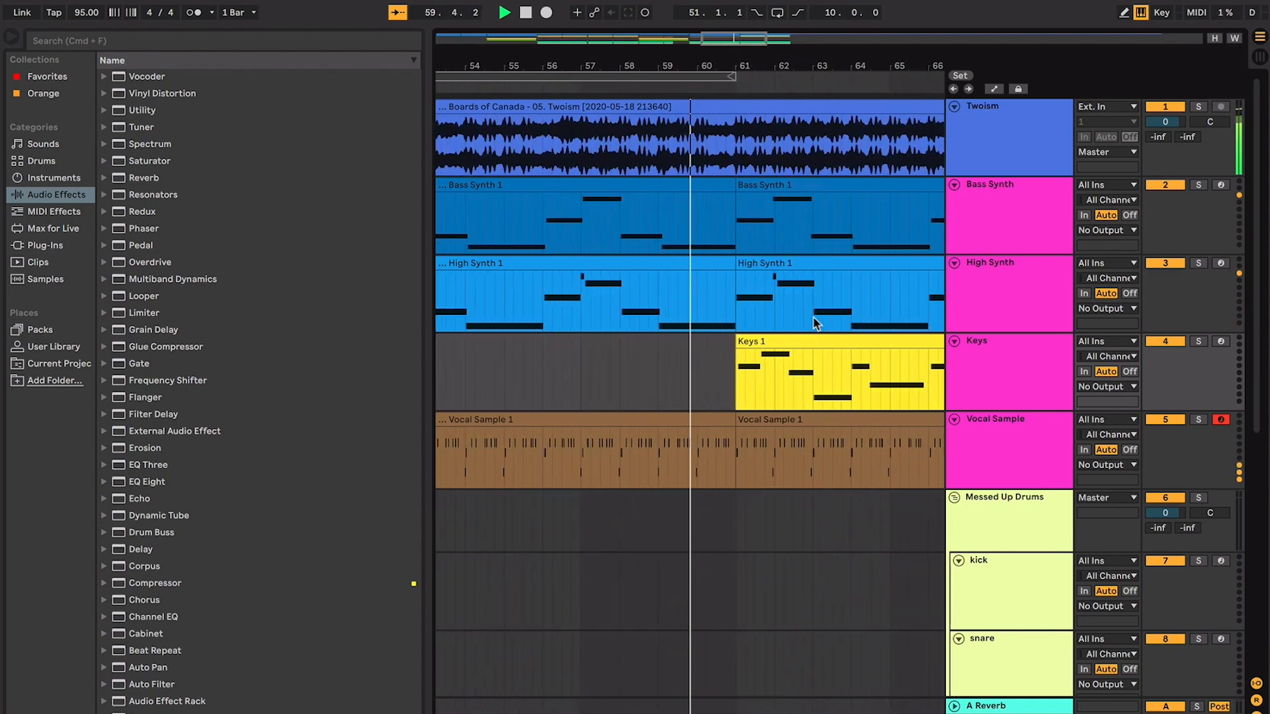
key("minus")
scroll(812, 317, "down", 6)
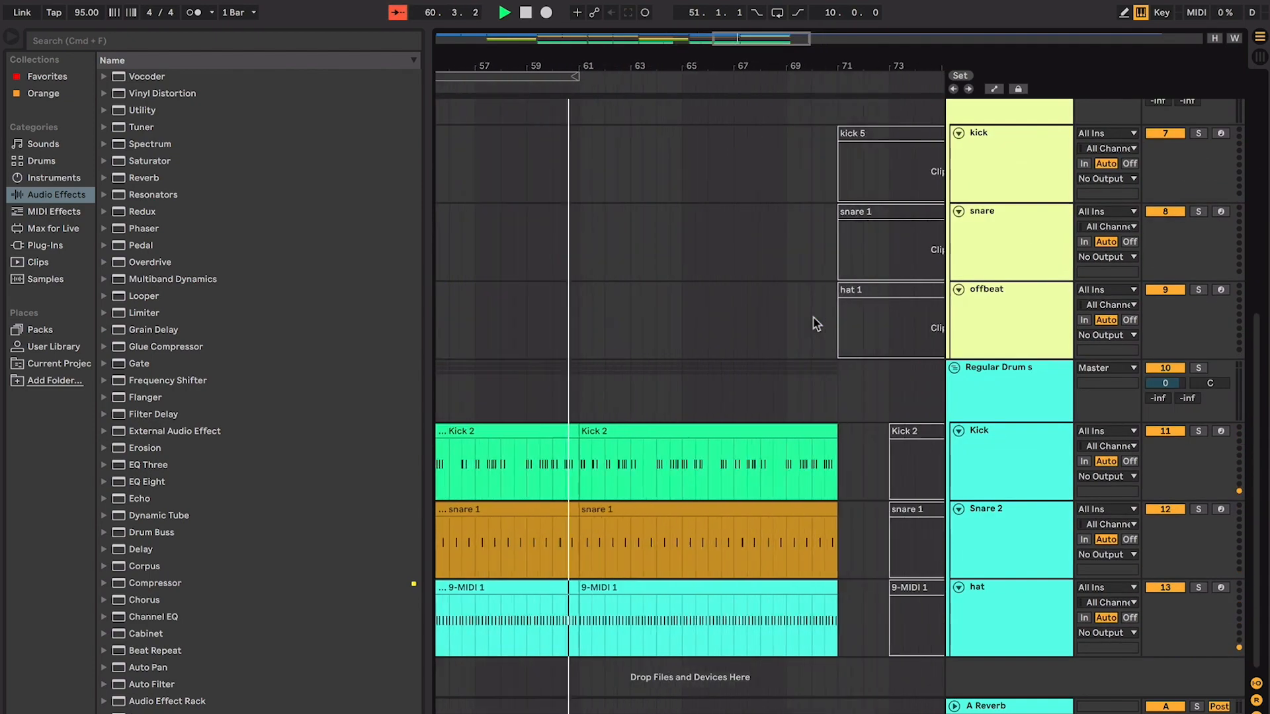
scroll(813, 318, "up", 6)
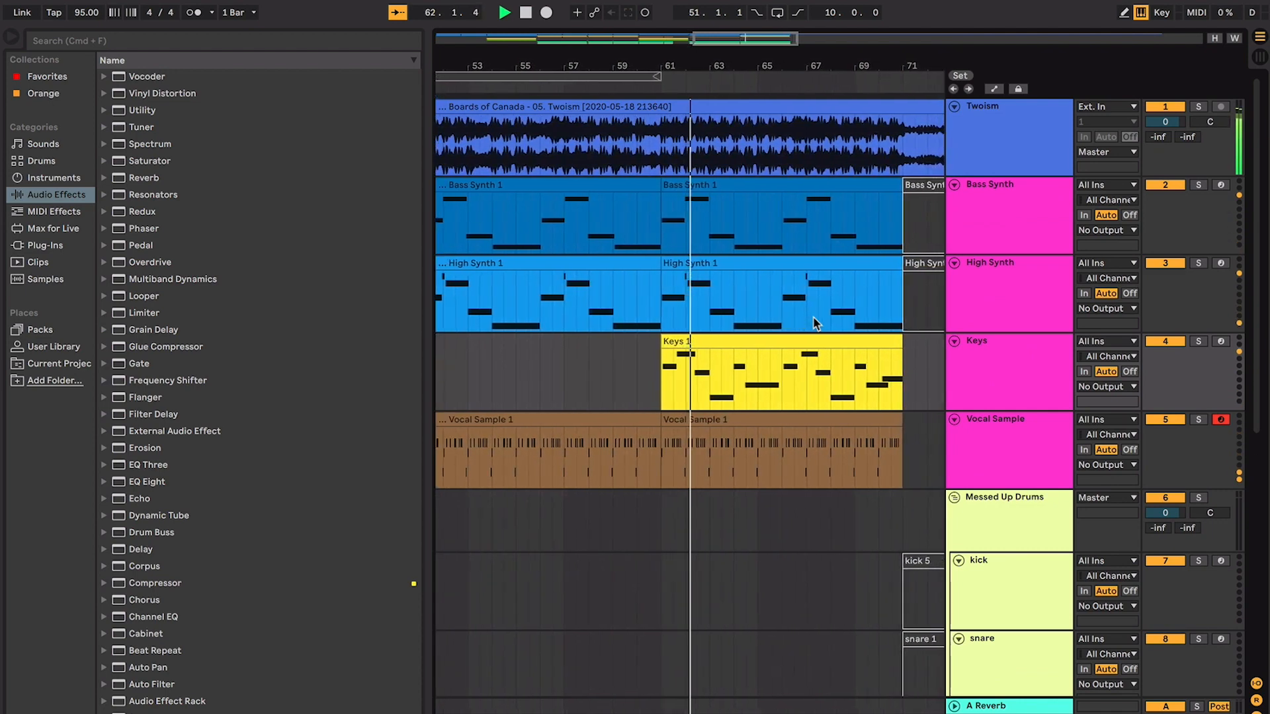
Listen through the Keys section up to bar 71, view the whole arrangement and stop playback
key("plus")
key("plus")
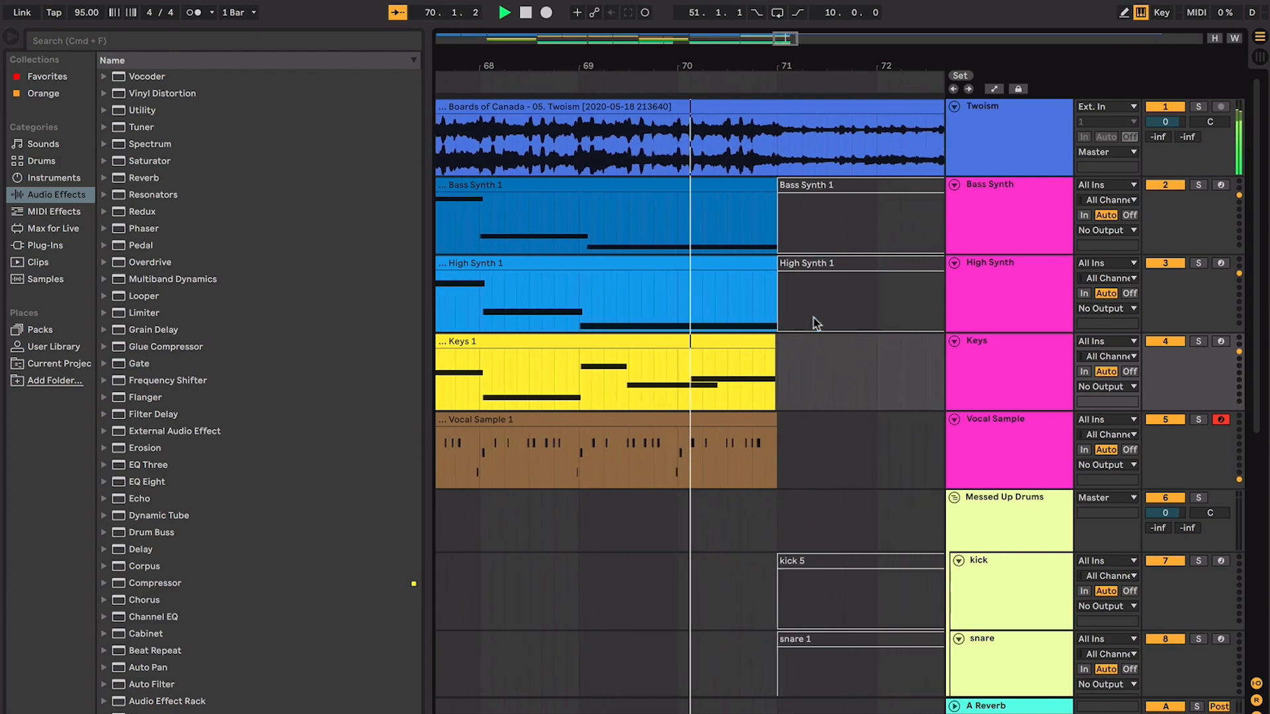
key("minus")
key("minus")
key("minus")
key("minus")
key("minus")
key("minus")
key("minus")
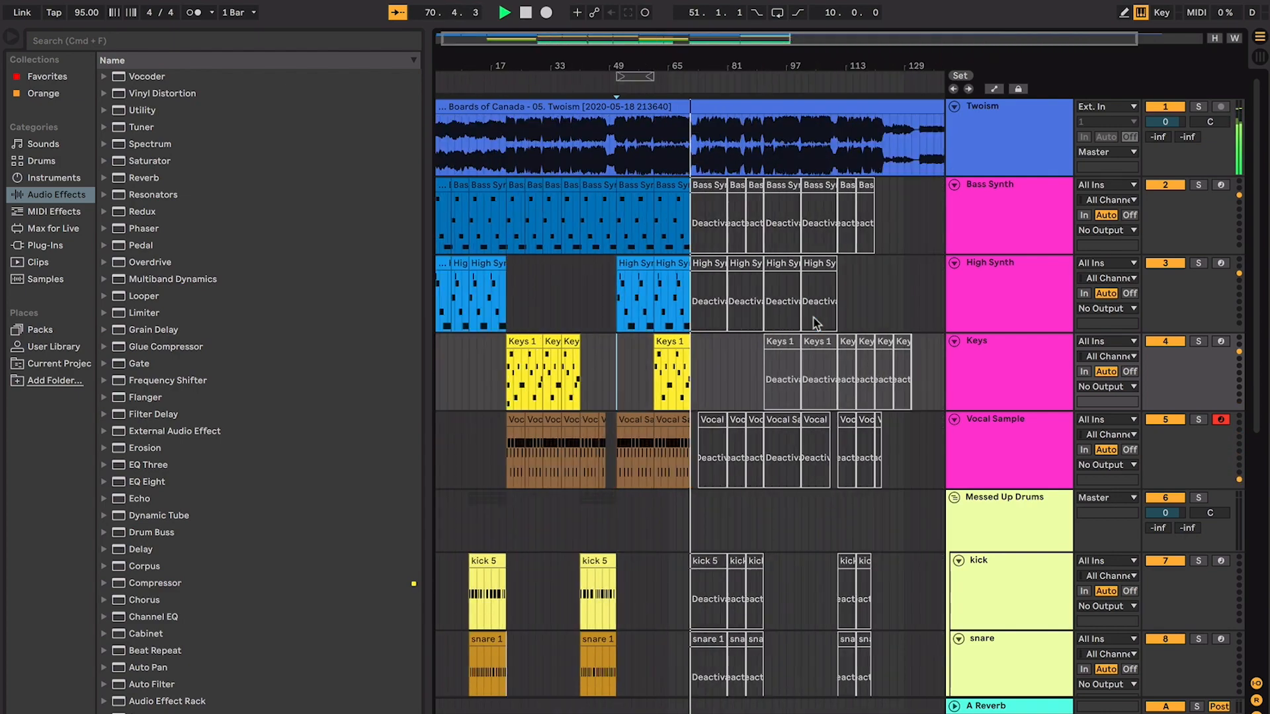
key("space")
Compare the Bass Synth and High Synth clips between bars 51 and 61 with the neighbouring clips on those tracks
scroll(817, 324, "down", 2)
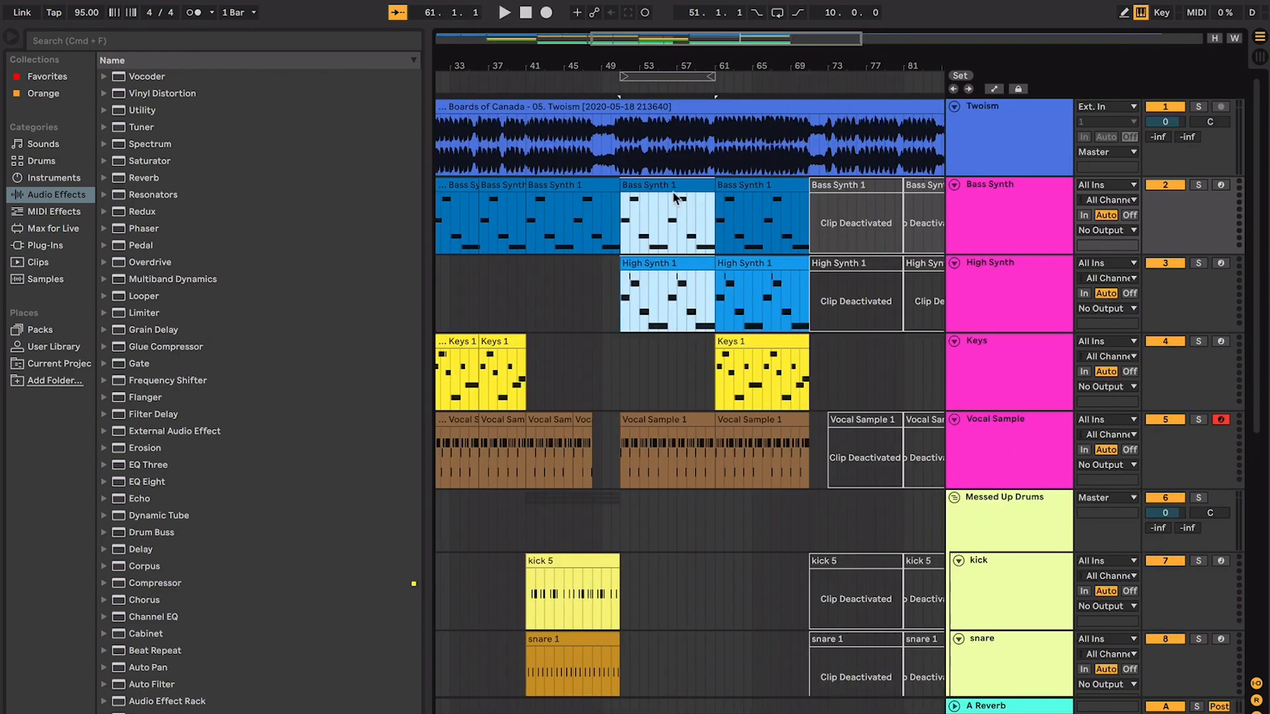
scroll(676, 198, "left", 5)
scroll(673, 192, "right", 4)
left_click(822, 182)
left_click(820, 281, "shift")
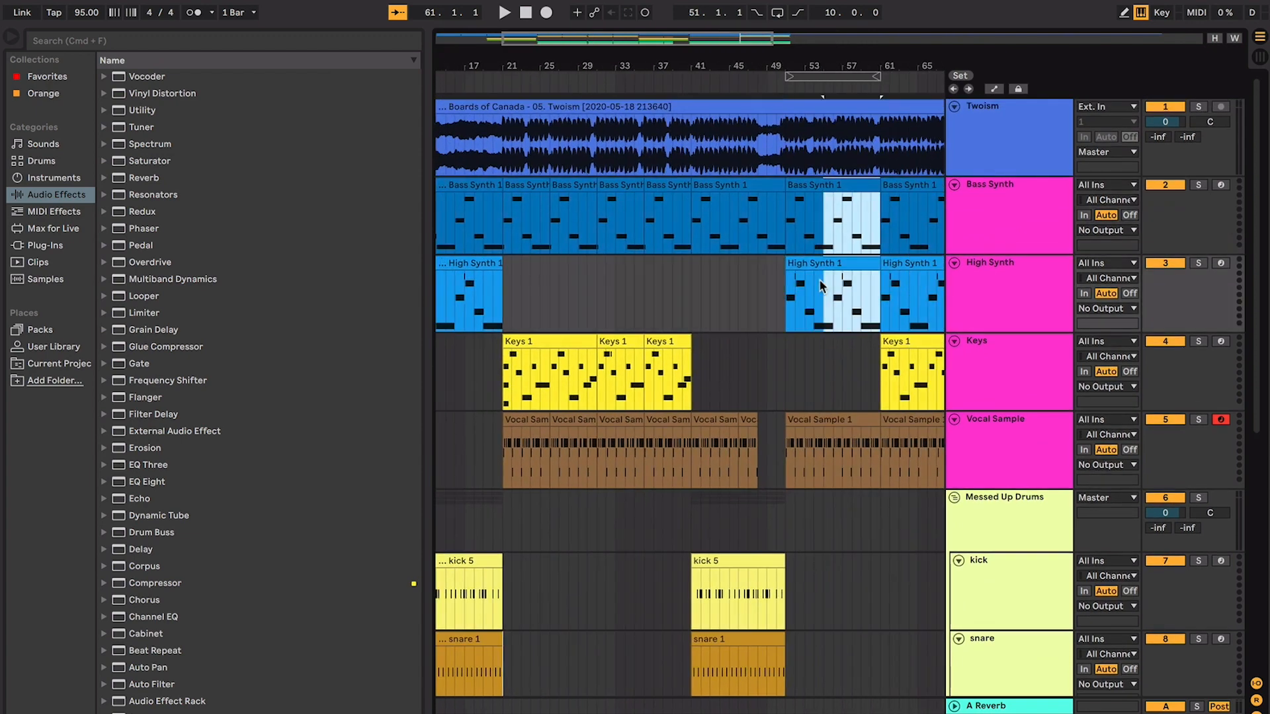
left_click(479, 251)
left_click(825, 260)
left_click(829, 184, "shift")
scroll(794, 278, "right", 2)
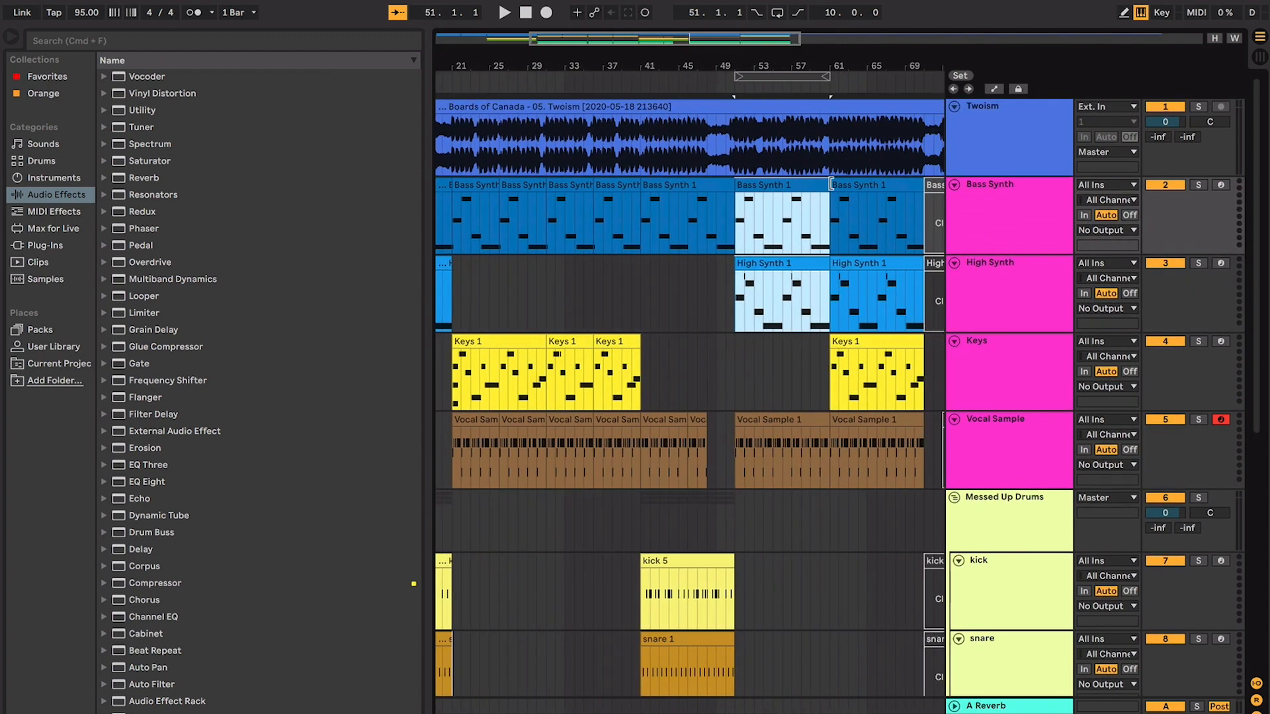
scroll(782, 292, "right", 1)
left_click(834, 265)
left_click(799, 303)
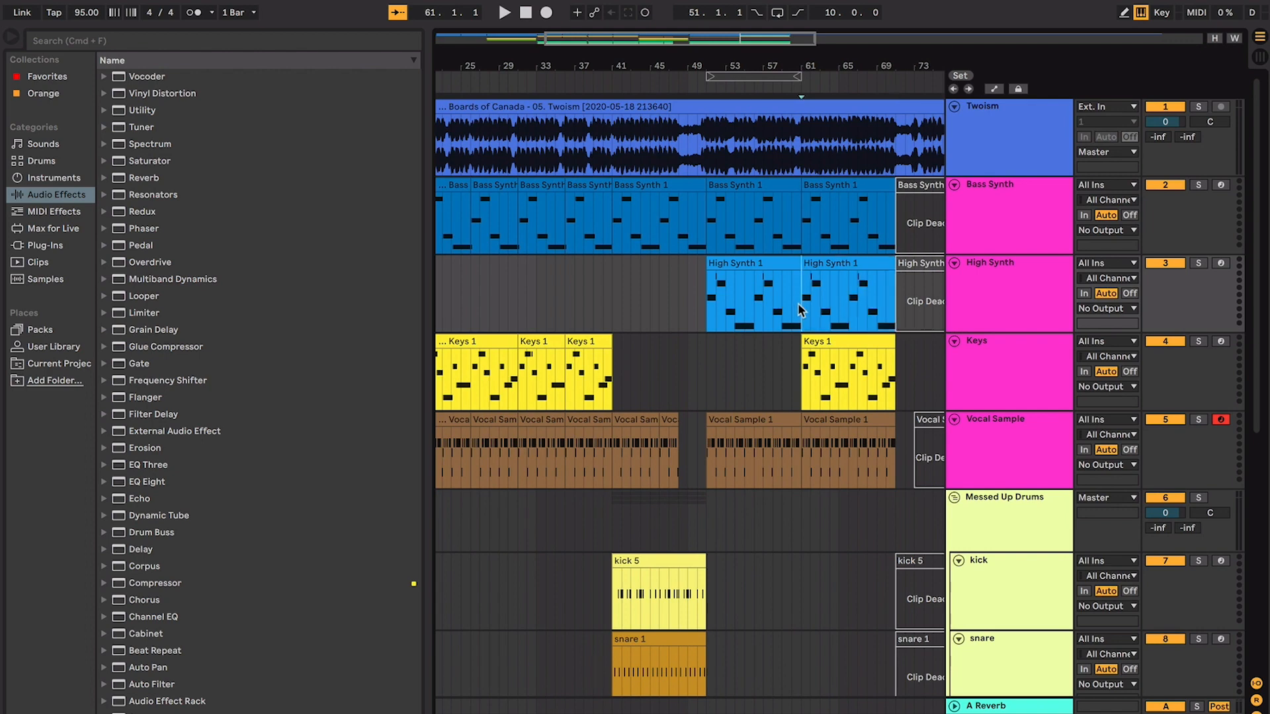
Compare the Keys clip between bars 61 and 71 with the Keys clips before bar 41
scroll(813, 317, "right", 2)
left_click(793, 329)
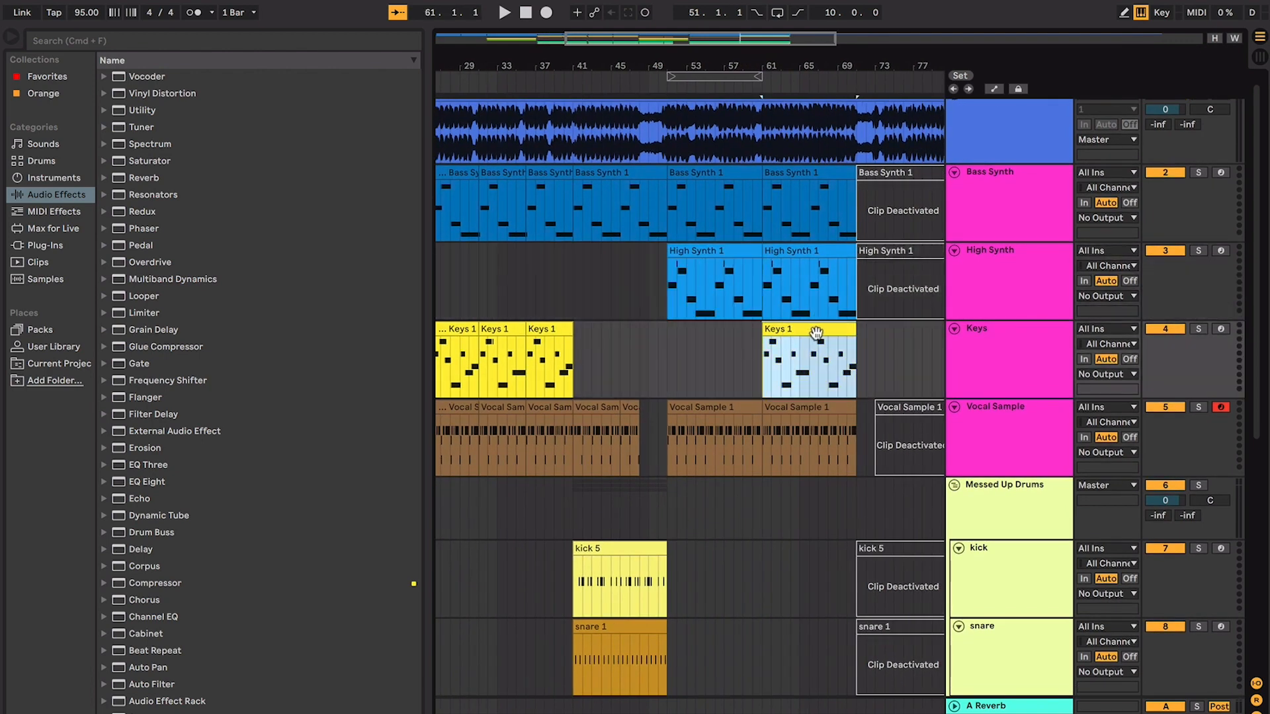
left_click(558, 330)
left_click(803, 331)
scroll(806, 333, "right", 2)
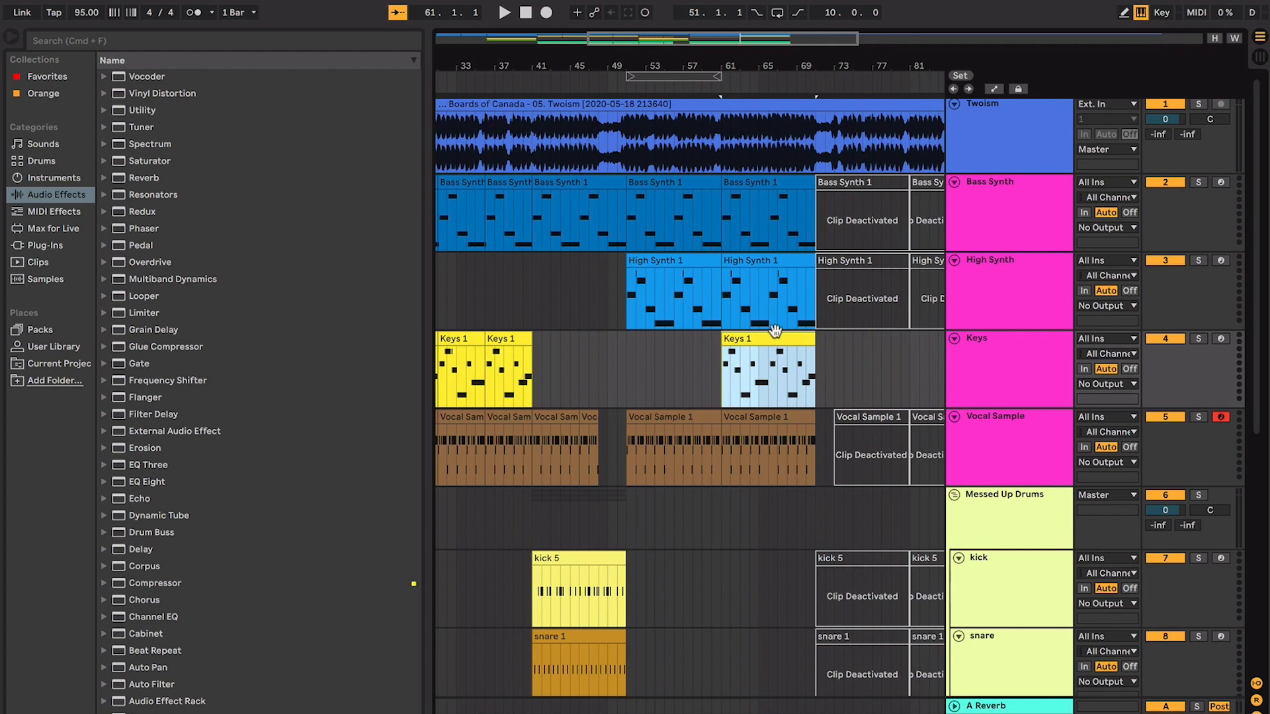
Examine the Bass Synth, High Synth, Keys and Vocal Sample clips between bars 61 and 71 in turn
scroll(775, 330, "down", 3)
scroll(772, 342, "up", 5)
scroll(772, 342, "up", 3)
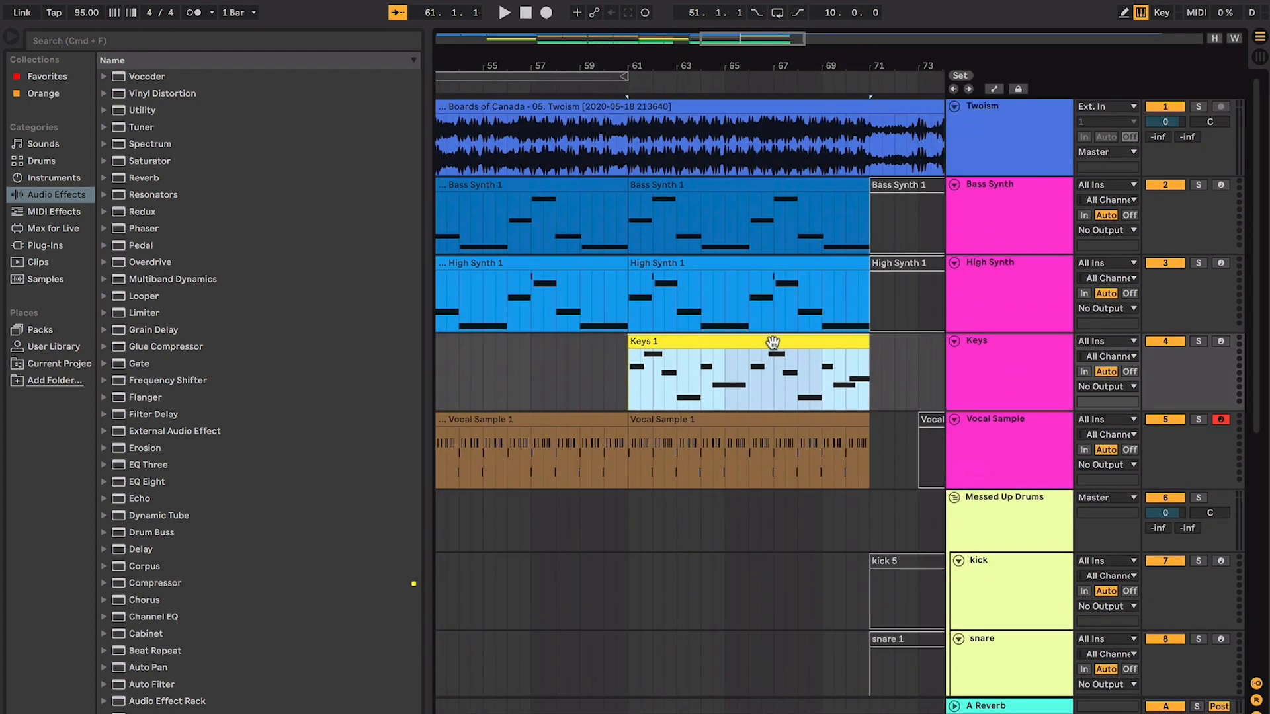
left_click(737, 262)
left_click(751, 185, "shift")
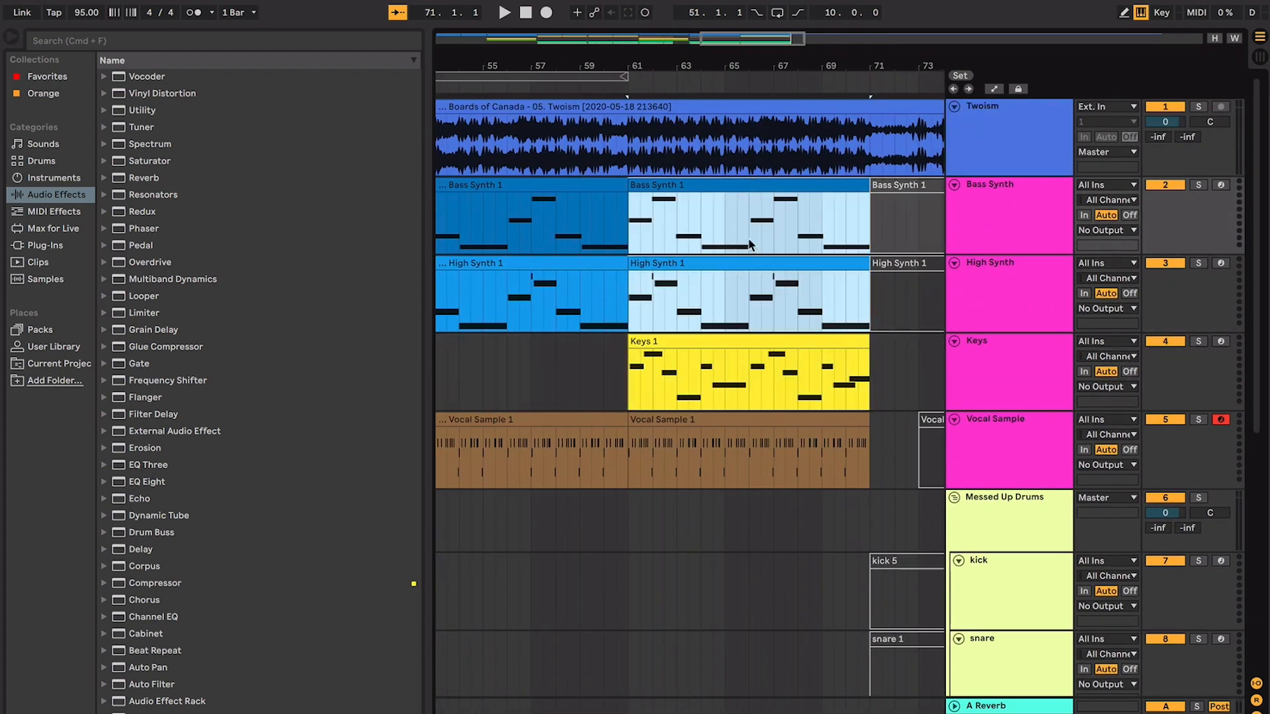
left_click(727, 340)
left_click(757, 420)
scroll(757, 422, "down", 8)
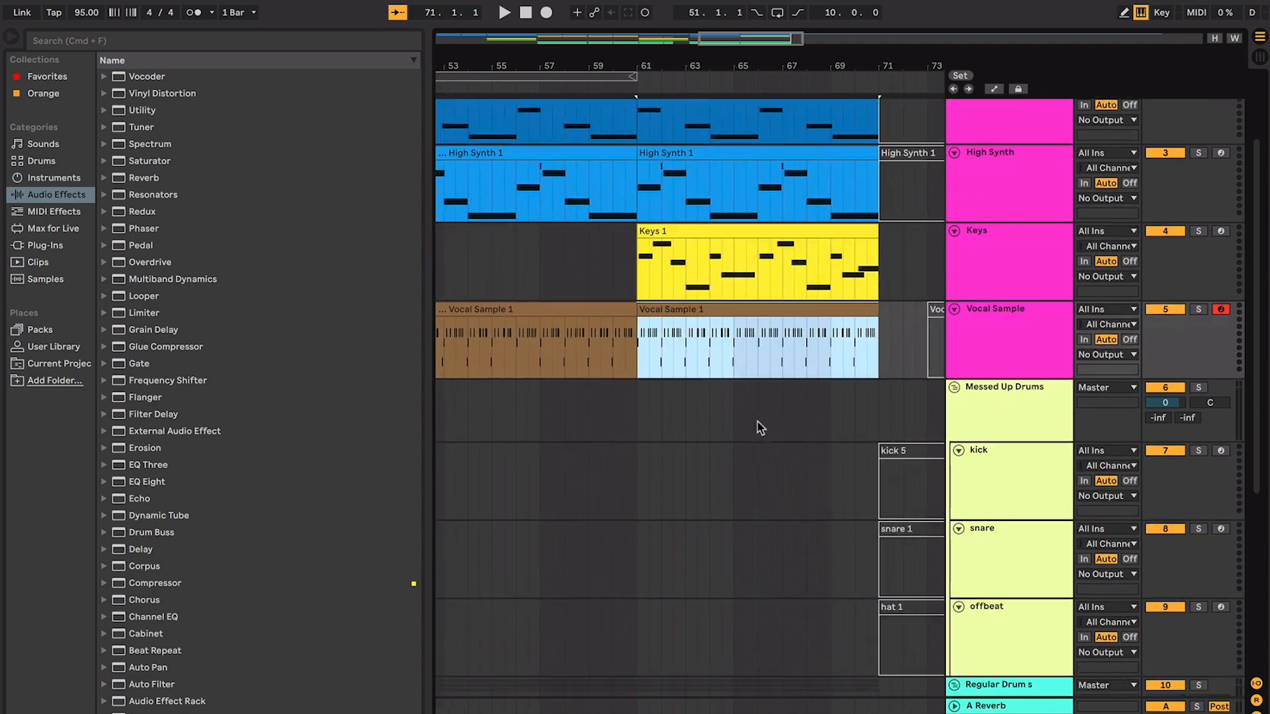
scroll(757, 421, "up", 8)
left_click(758, 466)
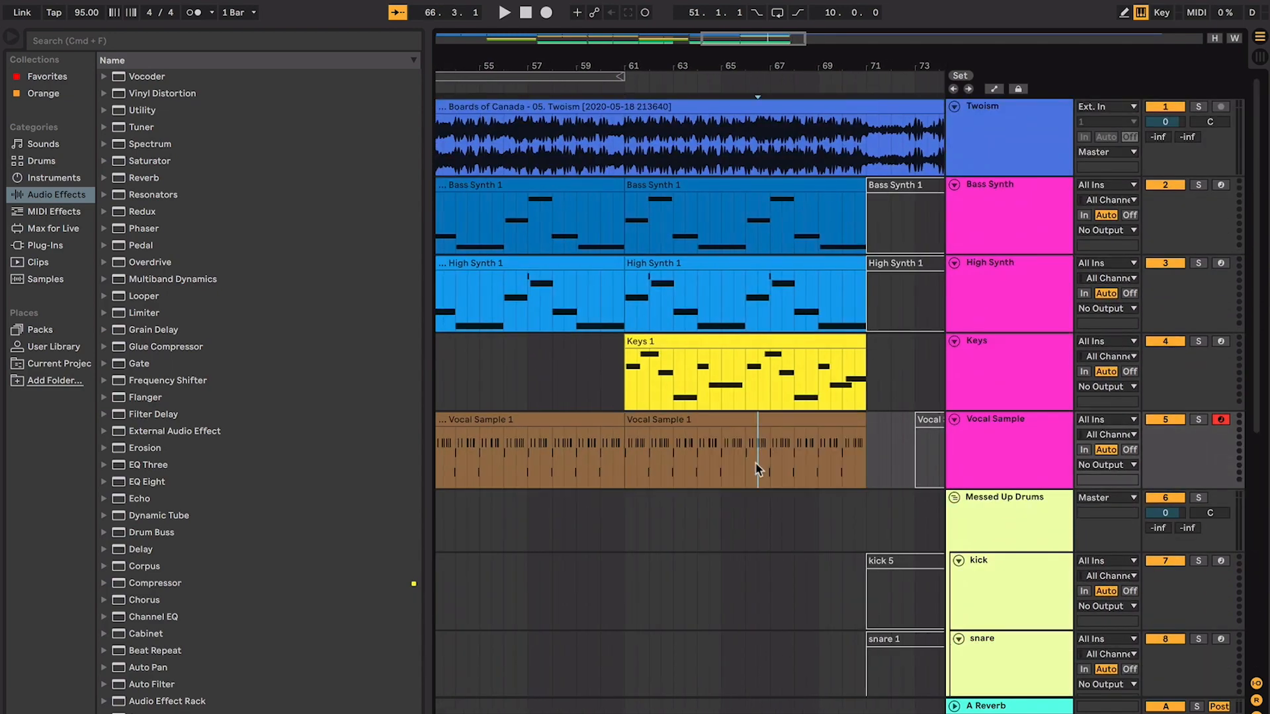
Play the arrangement from bar 66 and listen to the second half of the Keys clip
left_click(745, 465)
scroll(745, 465, "right", 4)
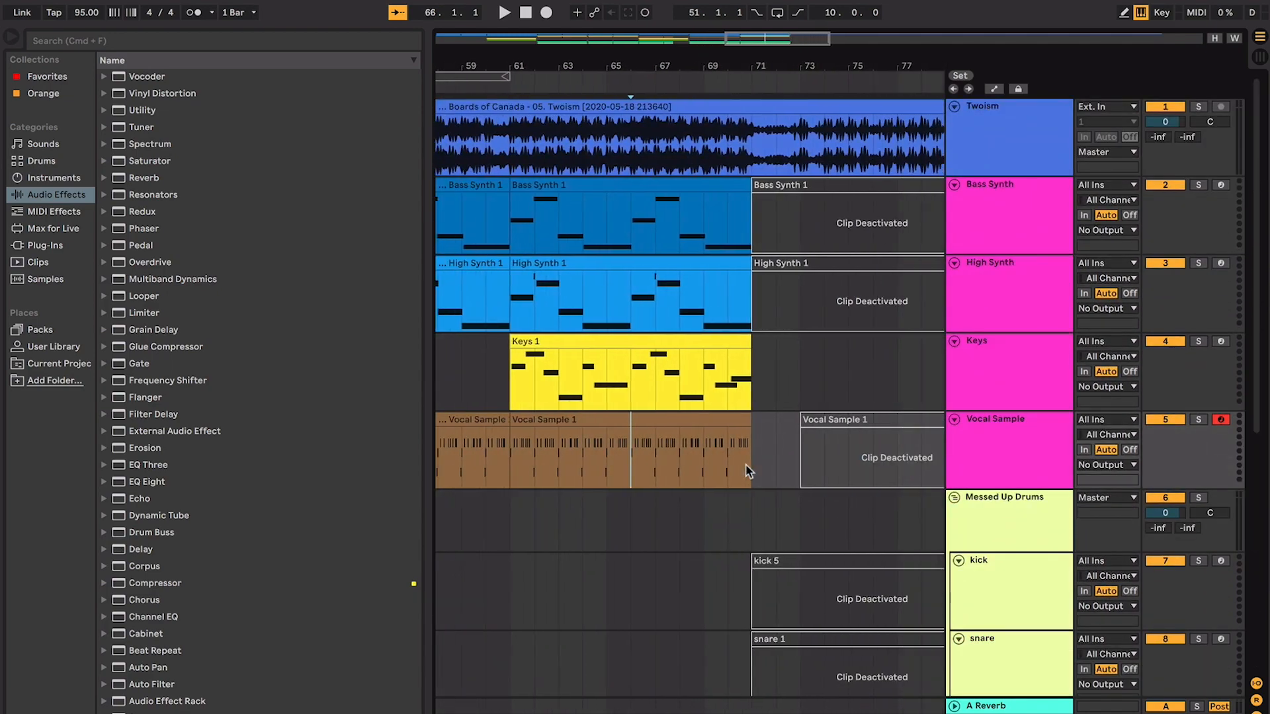
key("minus")
key("space")
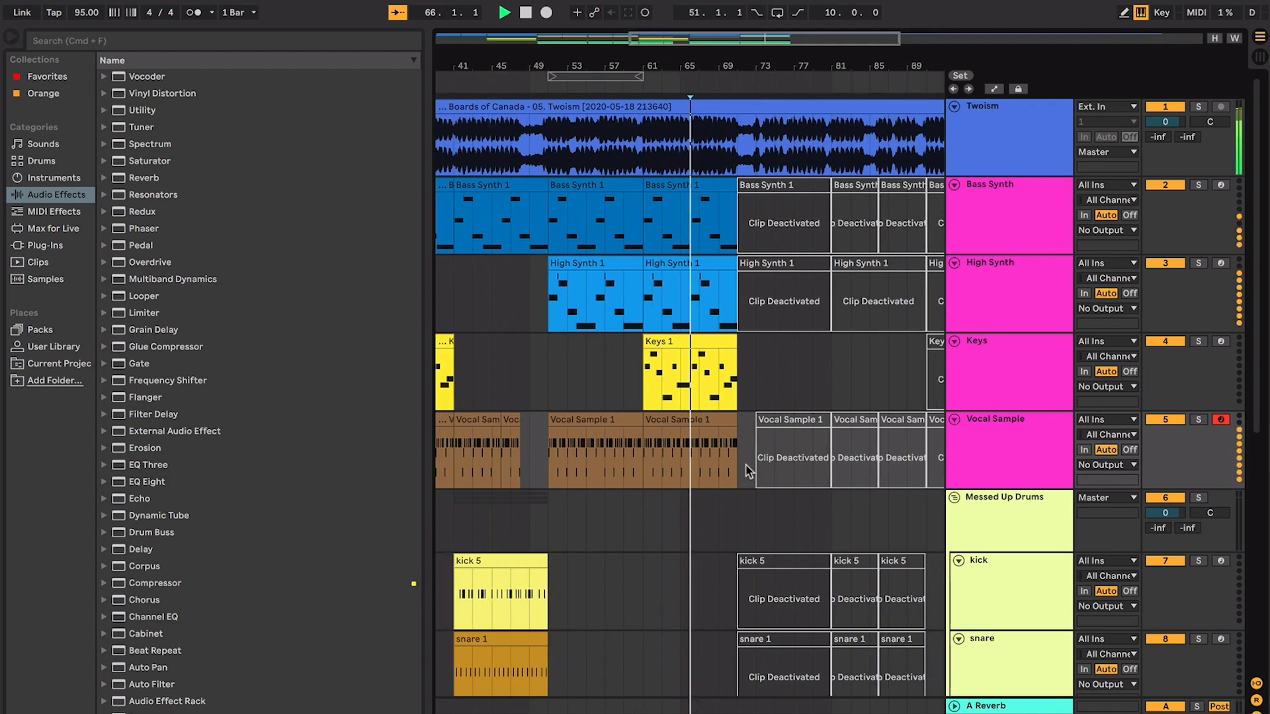
key("plus")
left_click(991, 386)
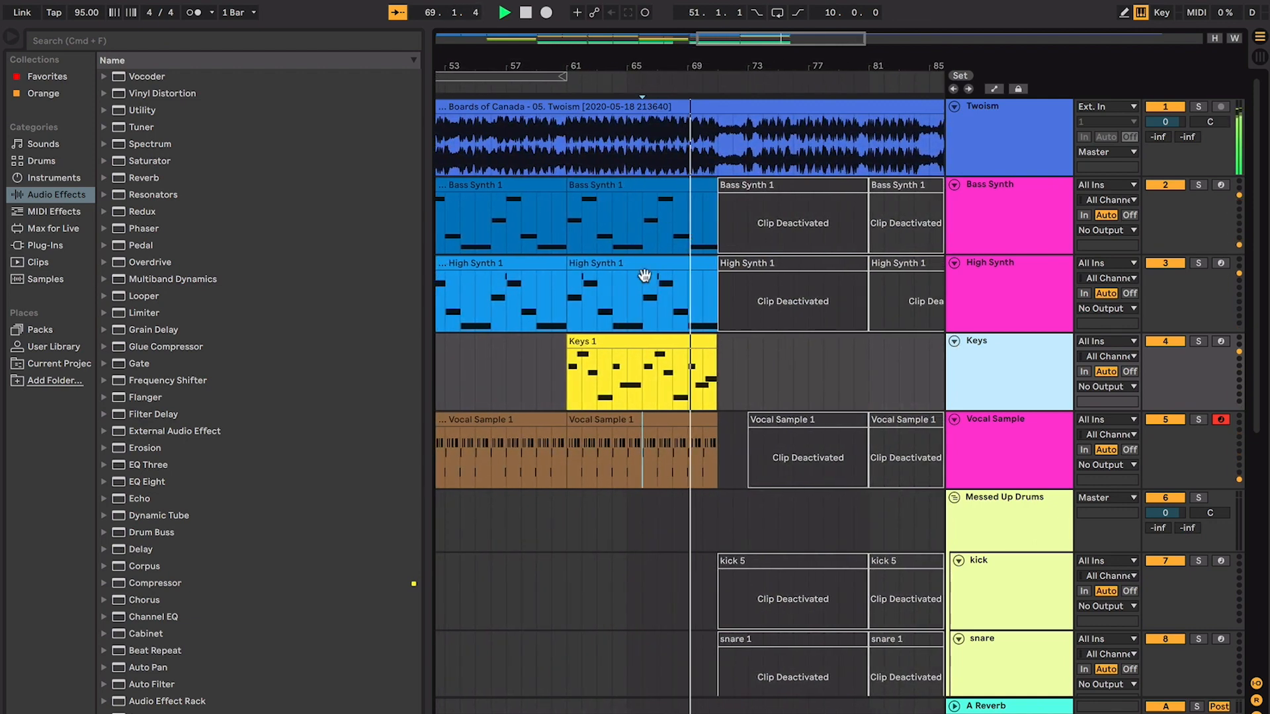
Follow the playback closely around bar 70, where the synth, Keys and Vocal Sample clips reach the end of the section
left_click(661, 326)
key("plus")
key("plus")
key("plus")
key("plus")
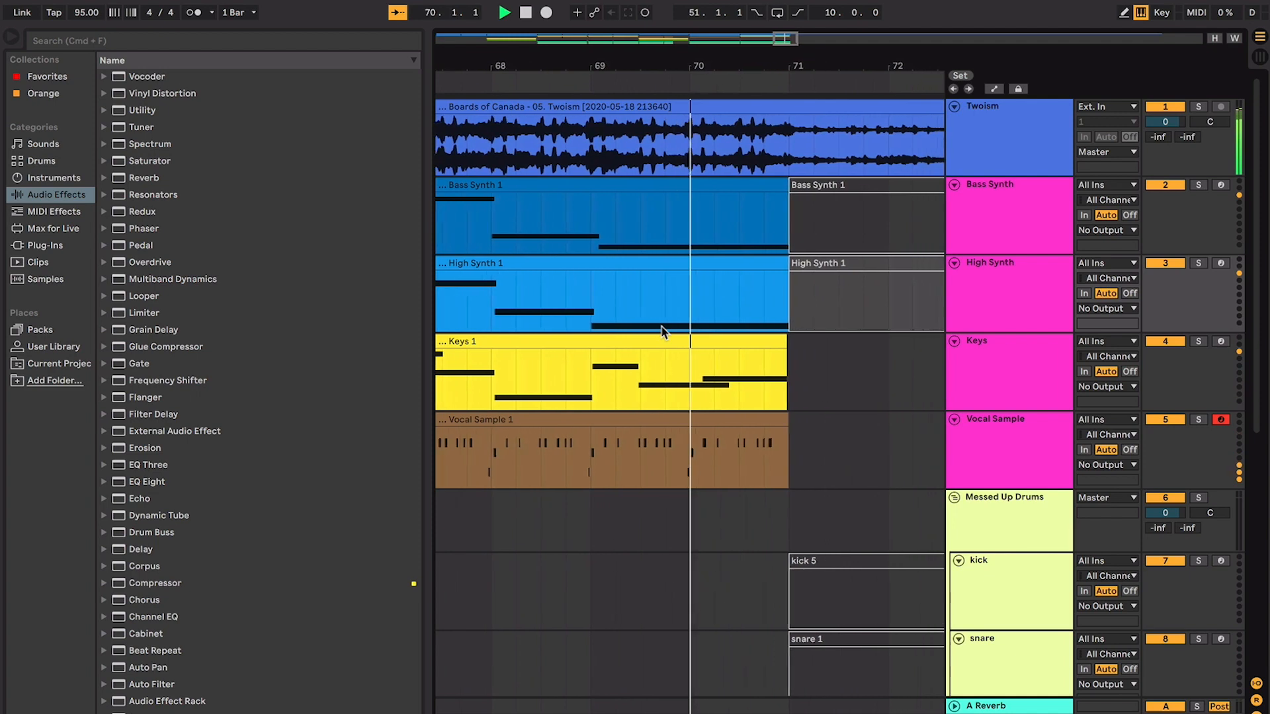
key("minus")
key("minus")
key("minus")
Activate the deactivated synth, vocal and drum clips between bars 71 and 81
left_click(756, 203)
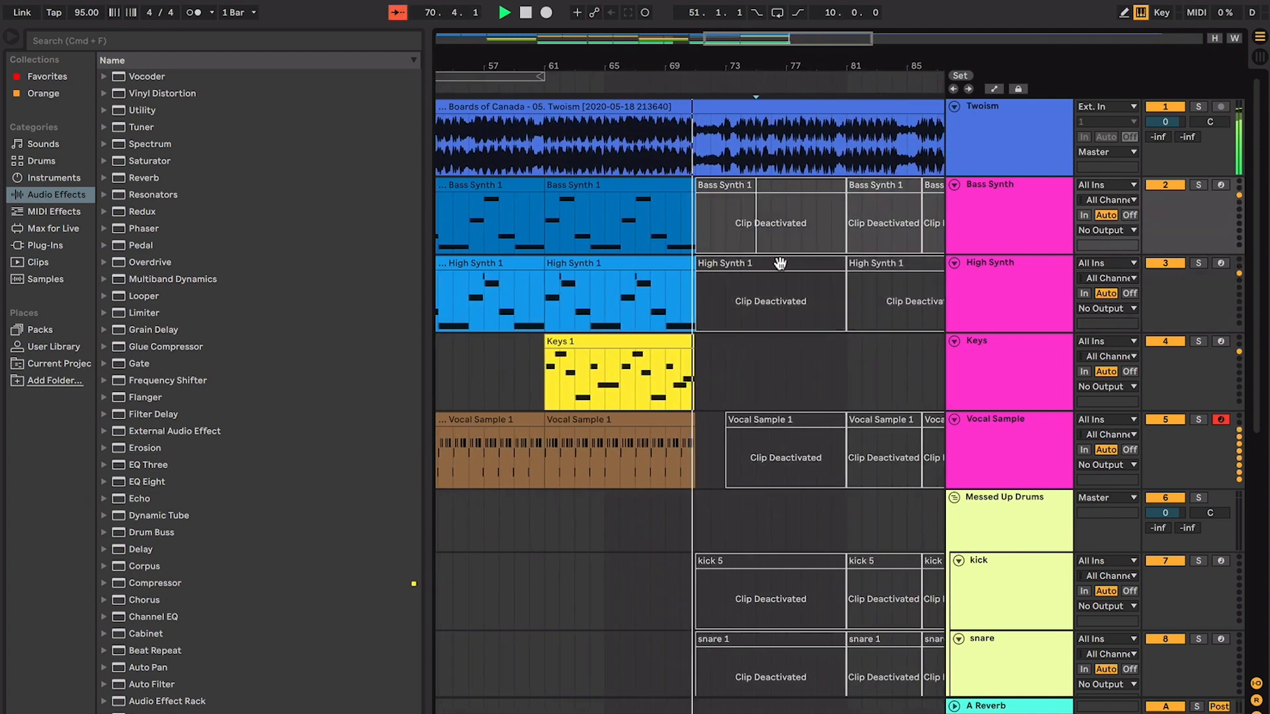
left_click(803, 184)
scroll(822, 462, "down", 10)
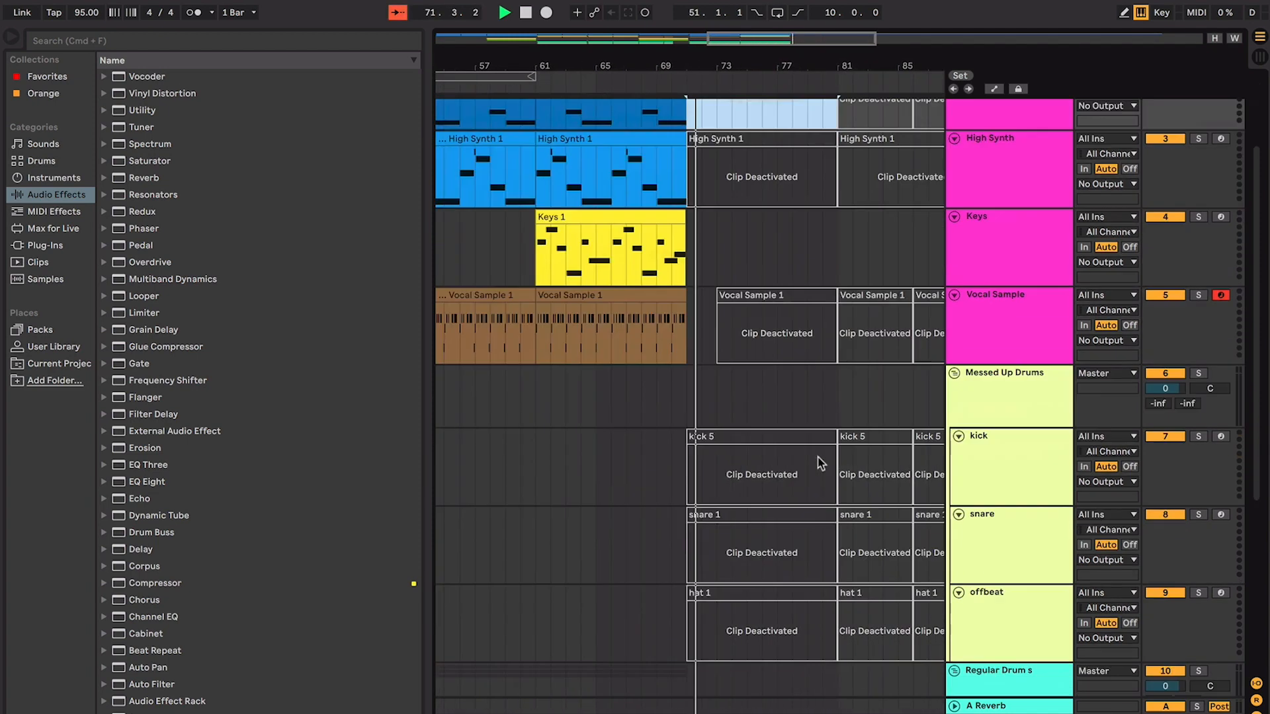
left_click(818, 587, "shift")
scroll(818, 587, "up", 10)
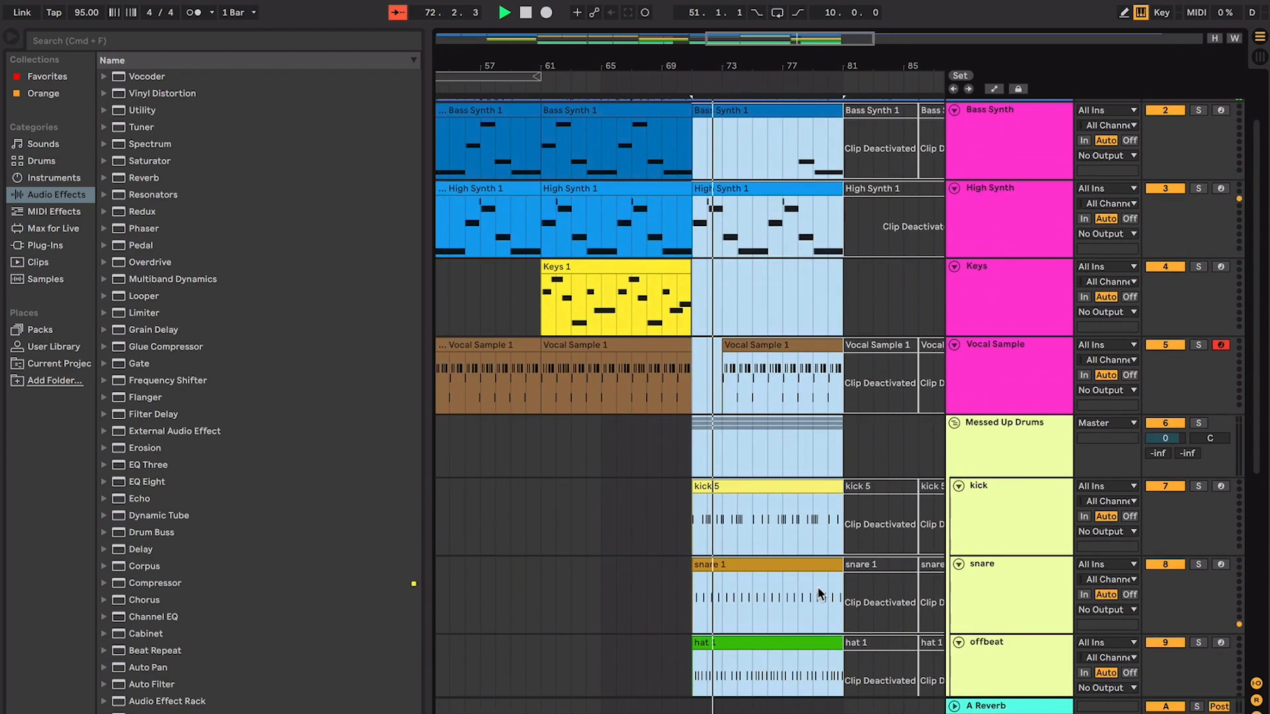
scroll(818, 587, "down", 1)
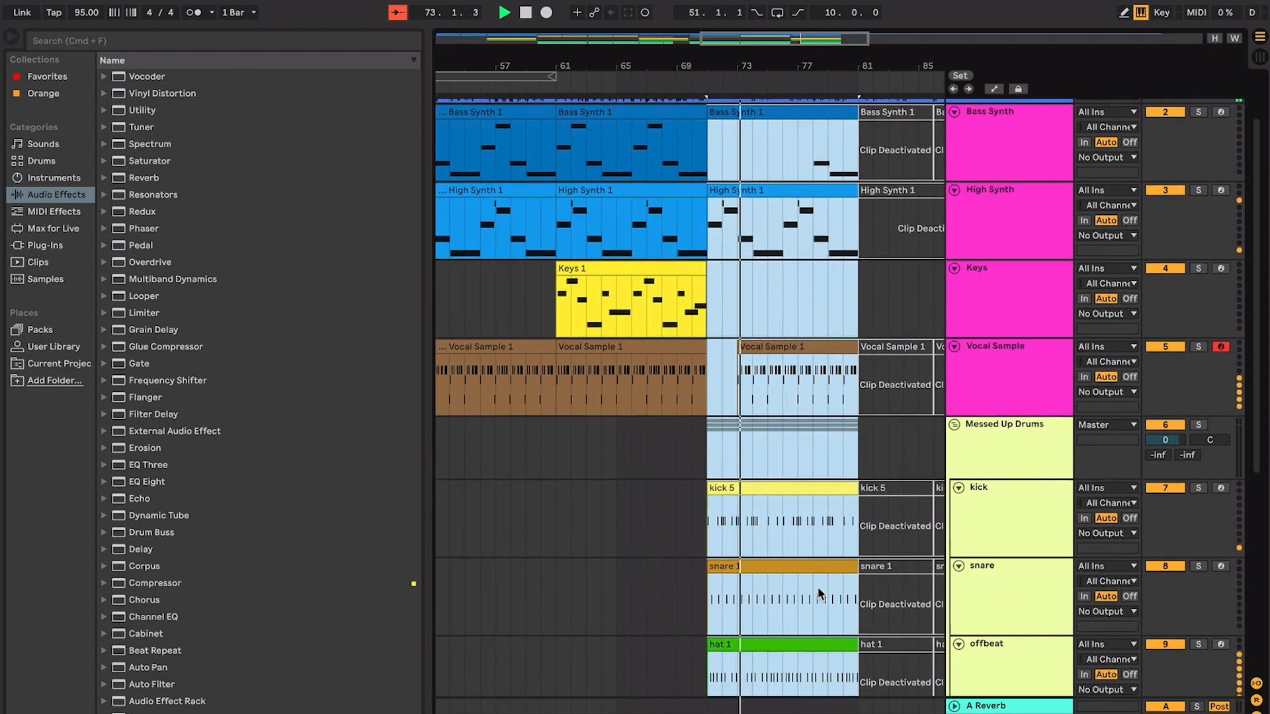
Listen through bars 73 to 78, inspecting the synth, Vocal Sample, kick, snare and offbeat clips during playback
key("plus")
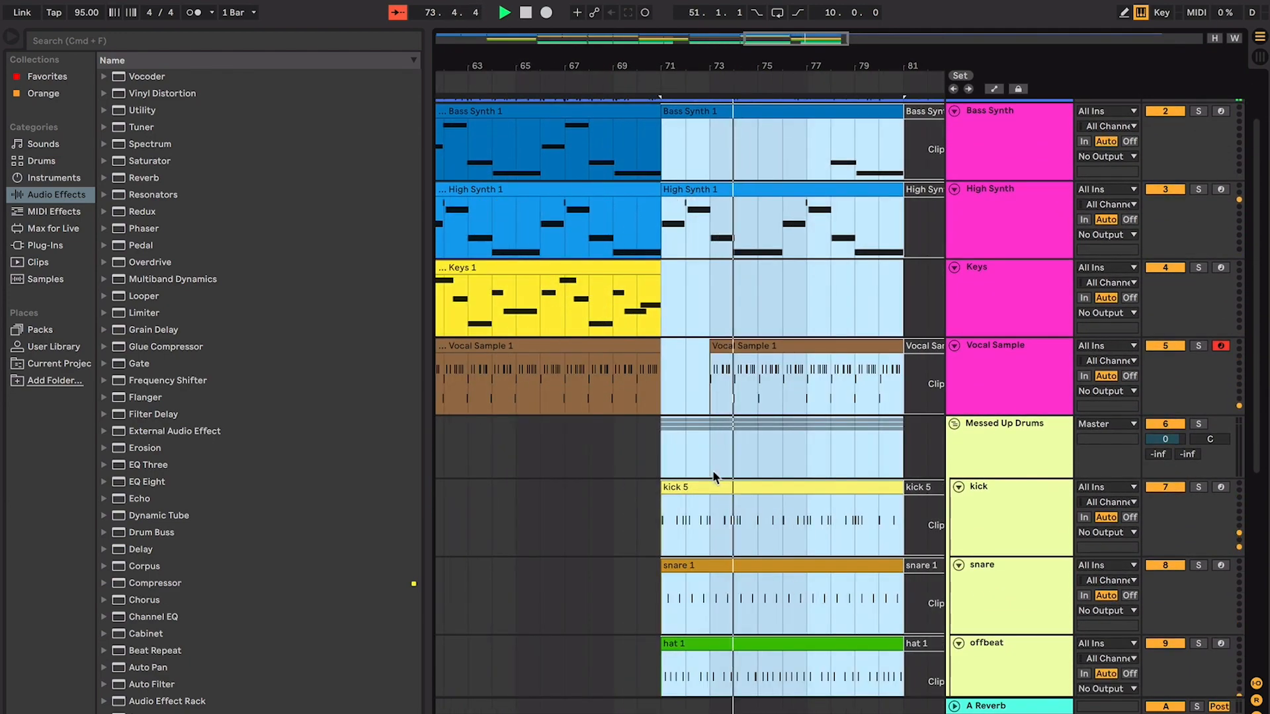
left_click(732, 327)
scroll(730, 327, "up", 3)
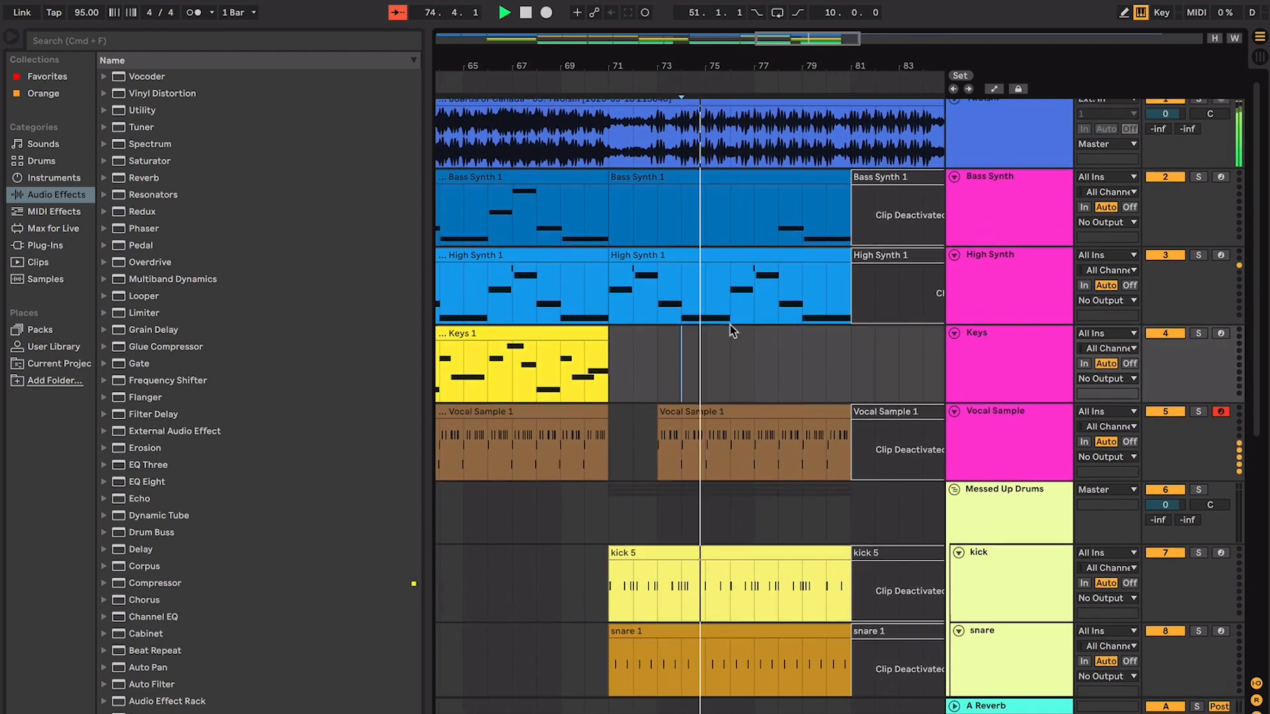
scroll(732, 331, "down", 1)
key("plus")
key("plus")
scroll(732, 331, "down", 2)
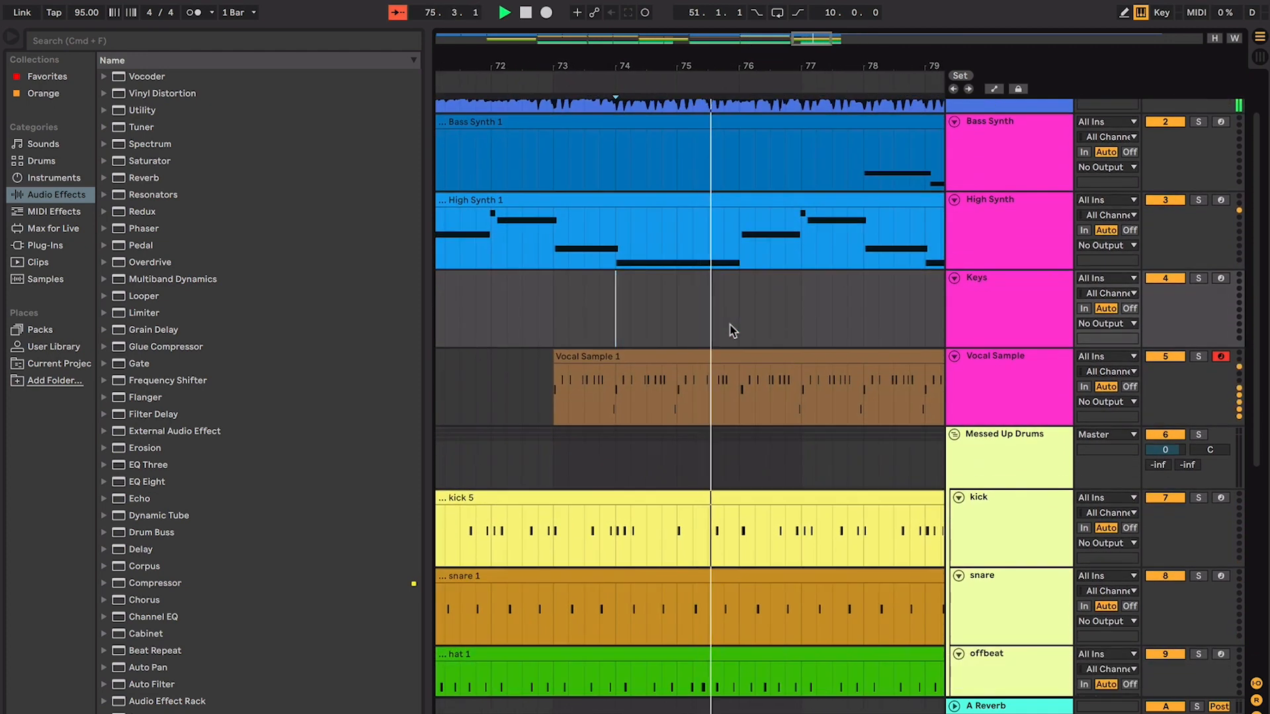
scroll(732, 331, "down", 1)
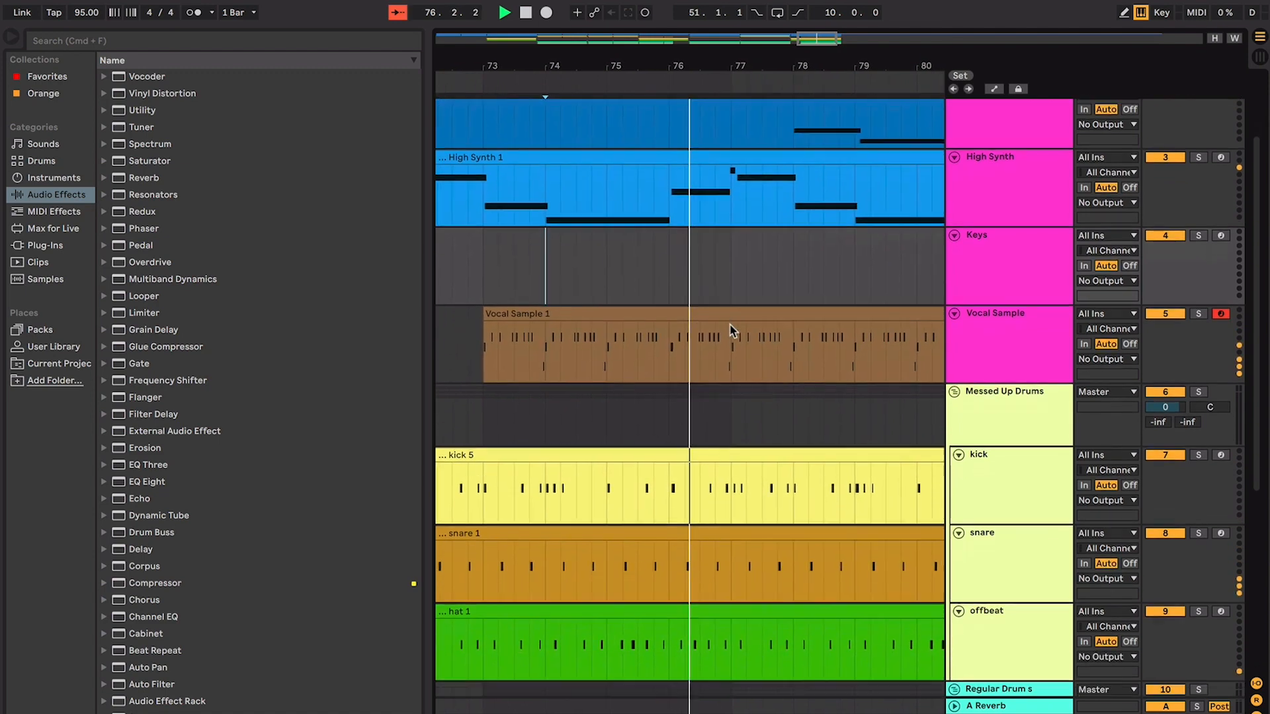
scroll(732, 331, "up", 4)
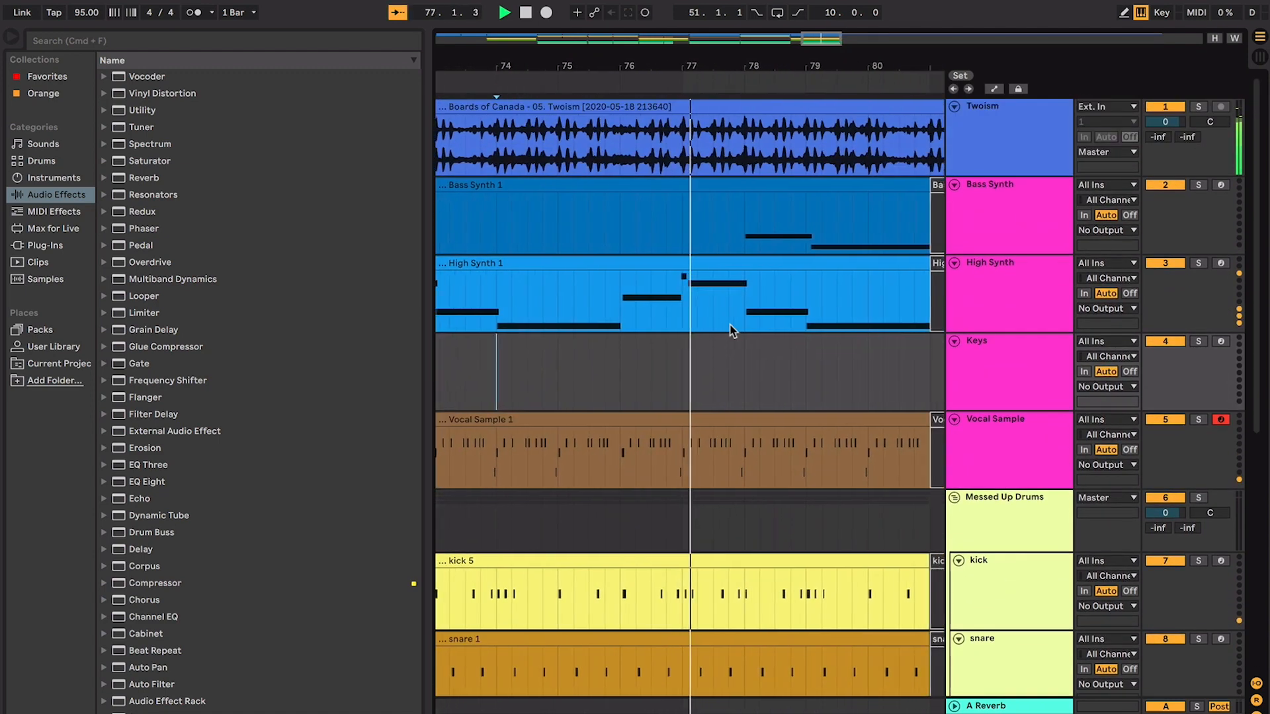
key("minus")
key("minus")
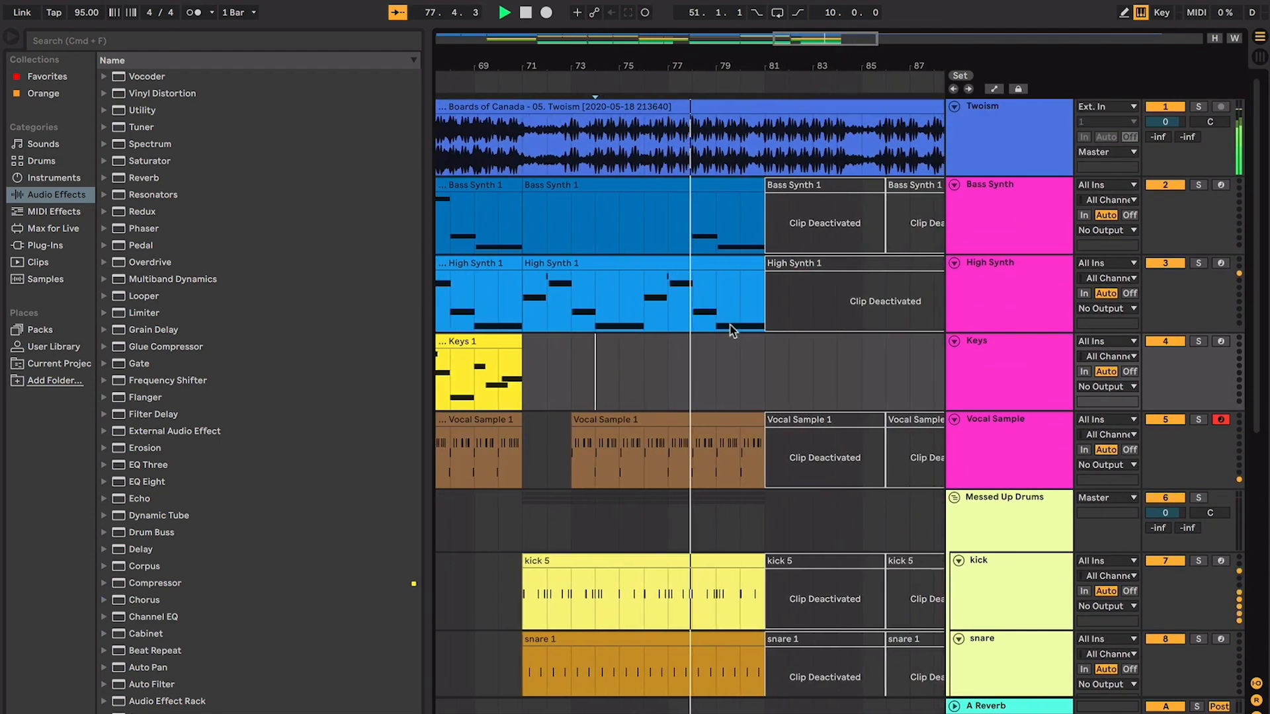
key("minus")
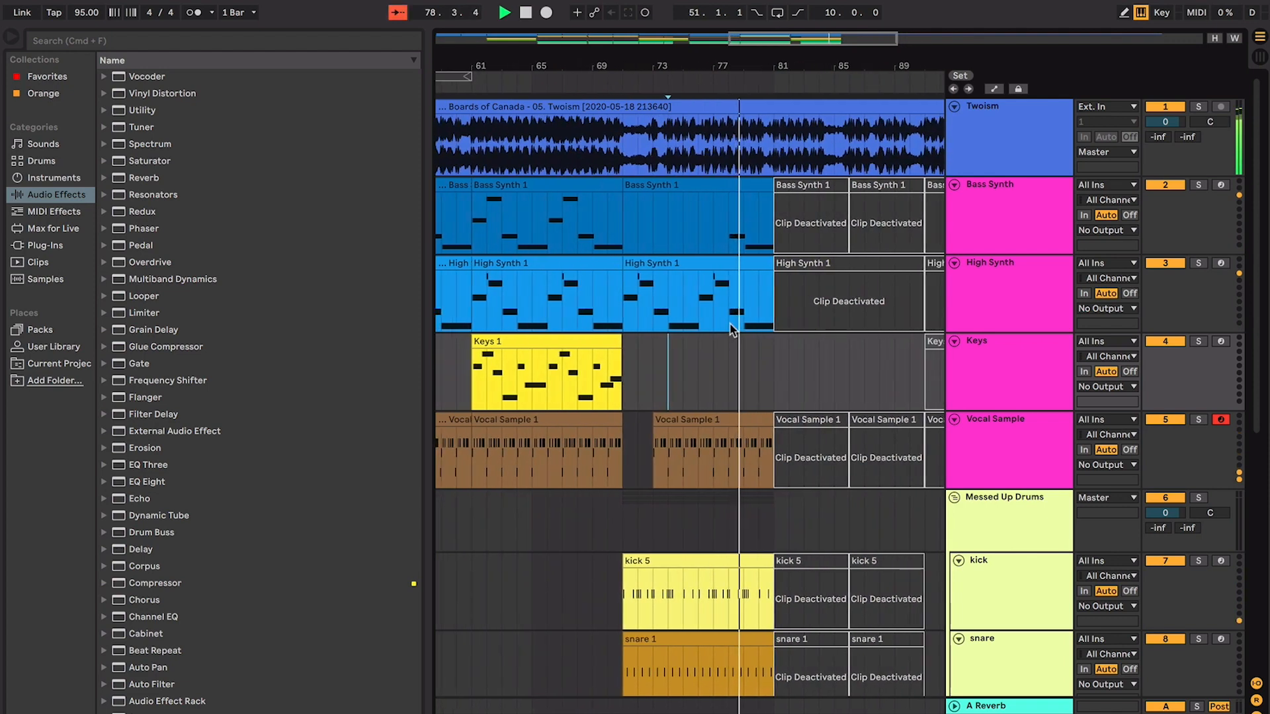
Stop playback, duplicate the Bass Synth clip from bars 61–71 onto bars 71–81, and delete the High Synth clip in bars 71–81
key("space")
left_click(598, 186)
key("super+d")
left_click(689, 262)
key("Delete")
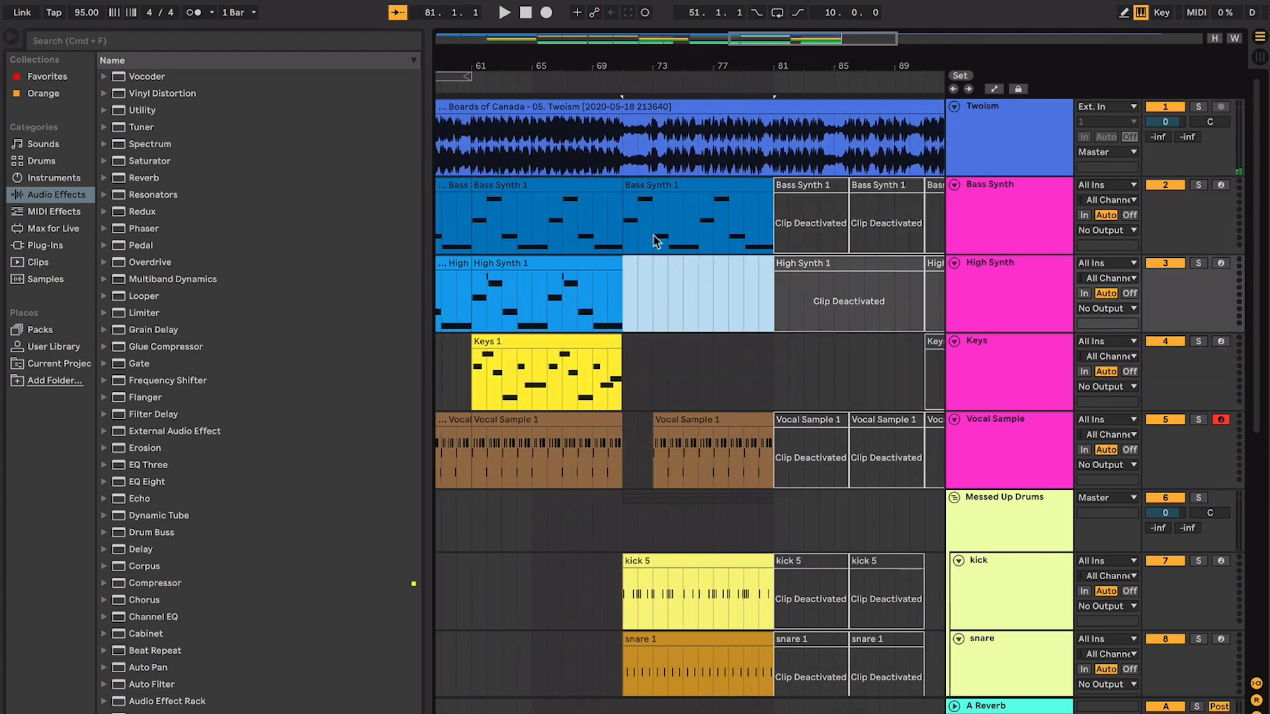
Compare the edited section from bar 71 with the earlier sections across the whole arrangement
left_click(627, 230)
scroll(629, 229, "down", 2)
scroll(629, 229, "left", 3)
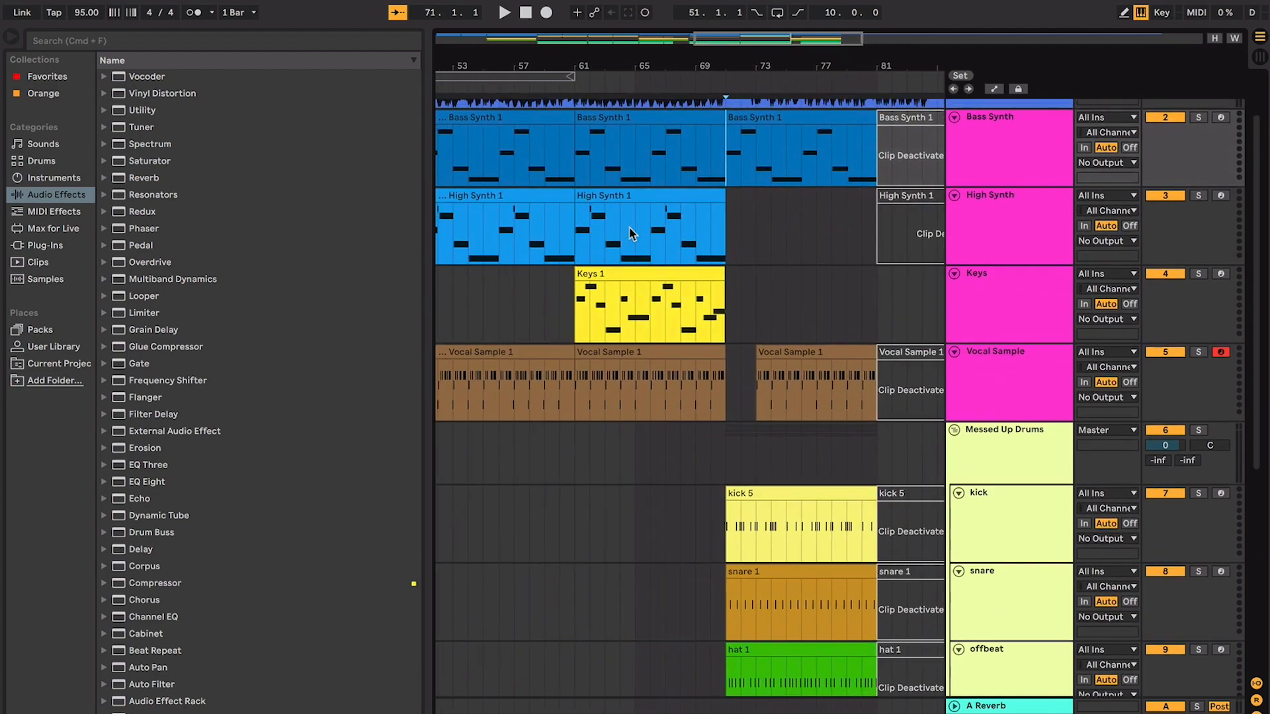
key("minus")
key("minus")
key("minus")
scroll(628, 229, "up", 1)
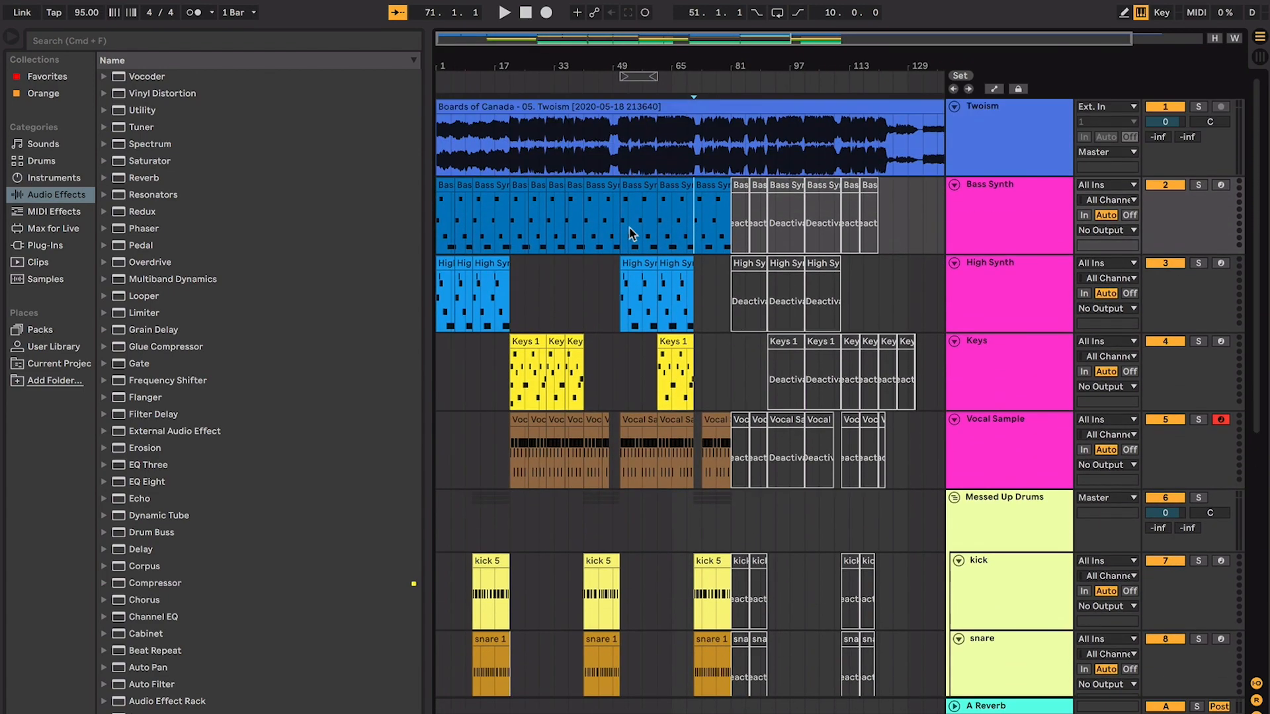
Play the section starting at bar 41 and check its drum clips for comparison
left_click(603, 211)
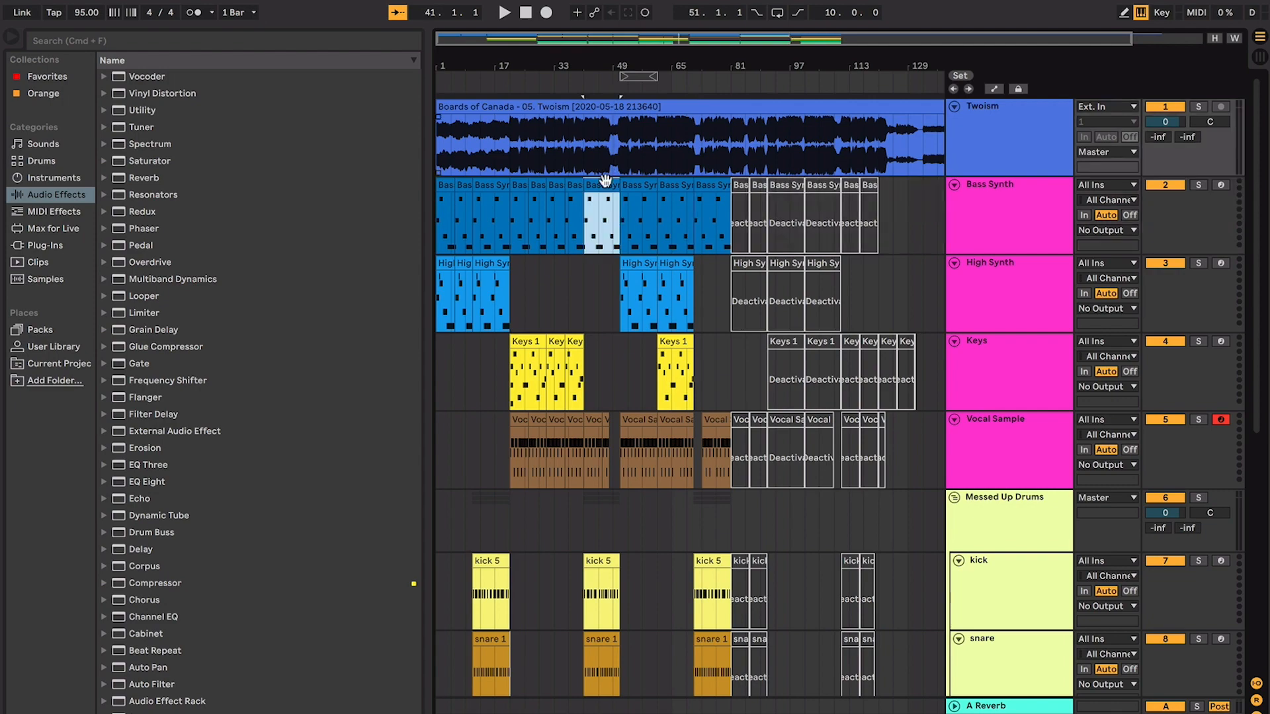
scroll(628, 248, "down", 5)
key("space")
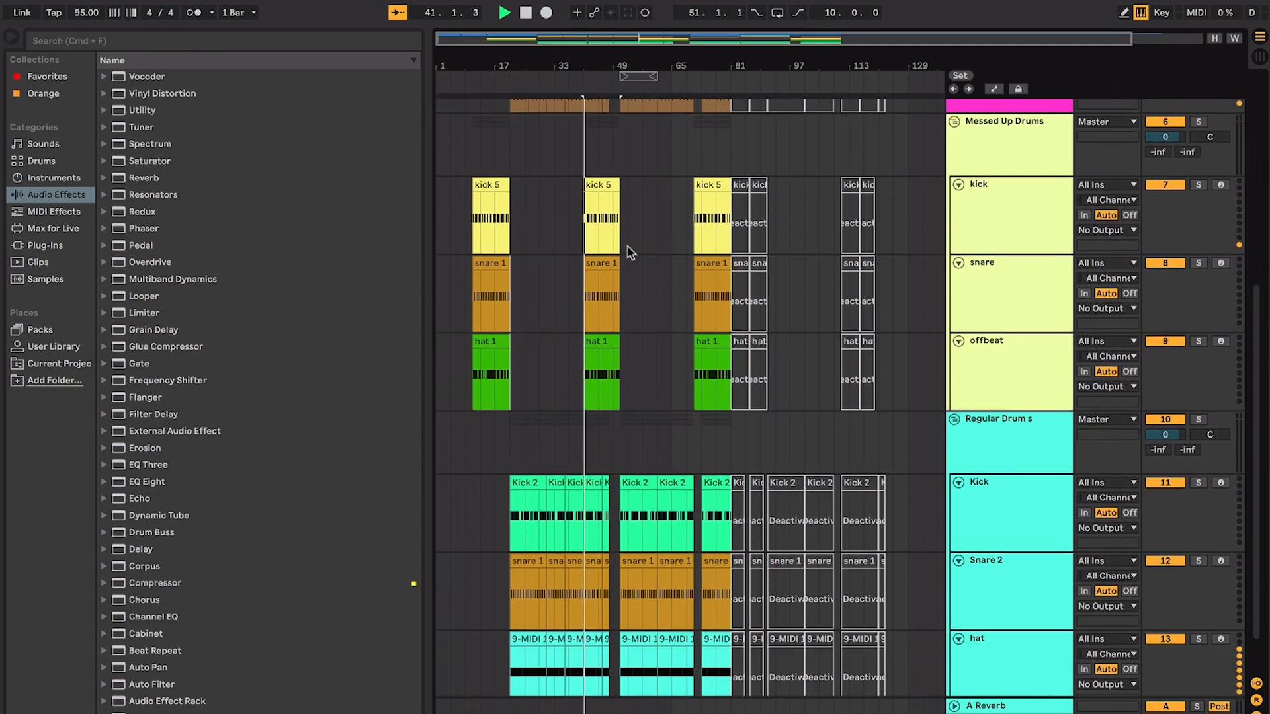
scroll(629, 248, "up", 5)
Play the section from the Bass Synth clip at bar 71 and inspect its clips up close
left_click(709, 185)
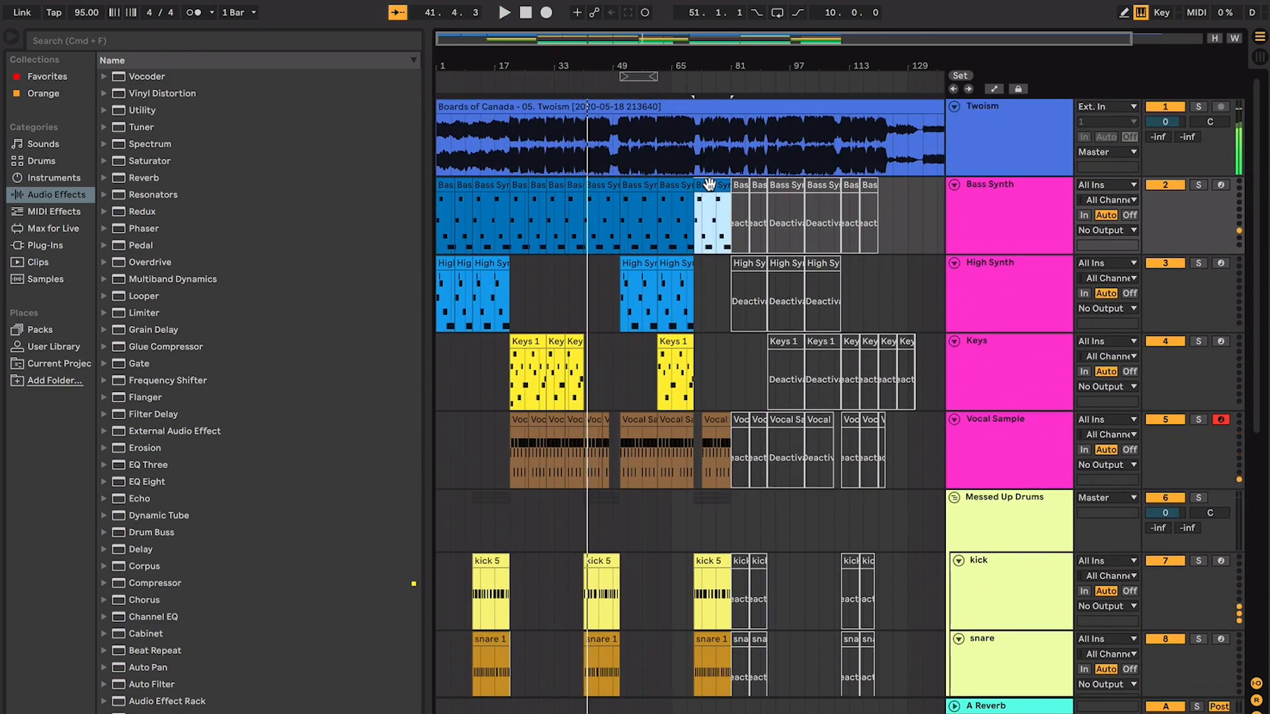
key("space")
key("plus")
key("plus")
key("plus")
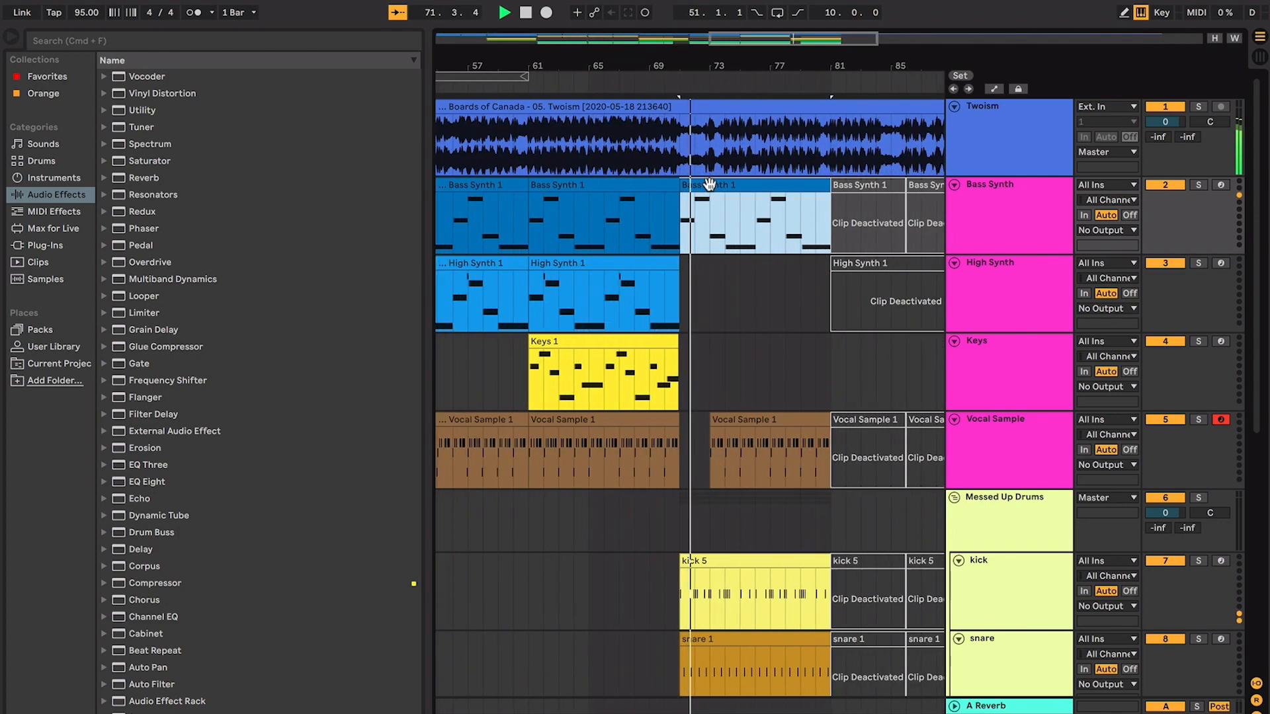
scroll(709, 184, "down", 5)
scroll(709, 184, "up", 5)
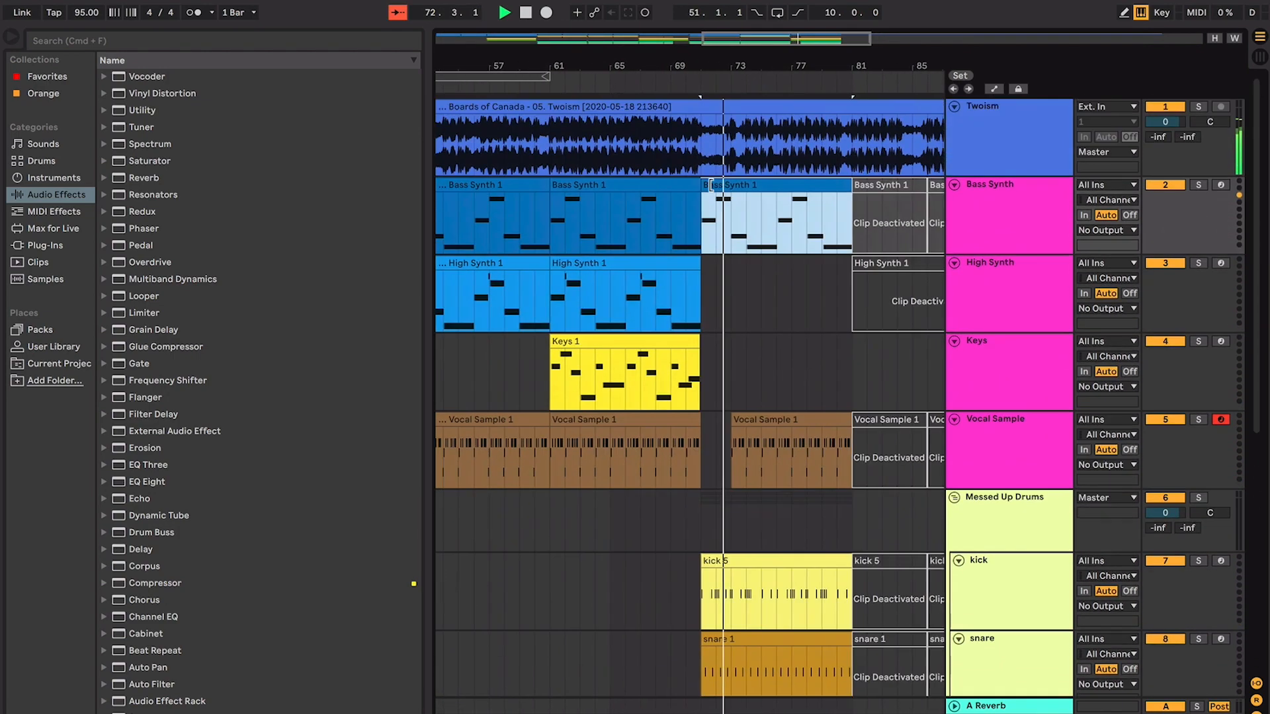
Compare the Messed Up Drums and Regular Drums clips around bar 73 with those of the earlier sections
key("minus")
key("minus")
scroll(711, 185, "down", 5)
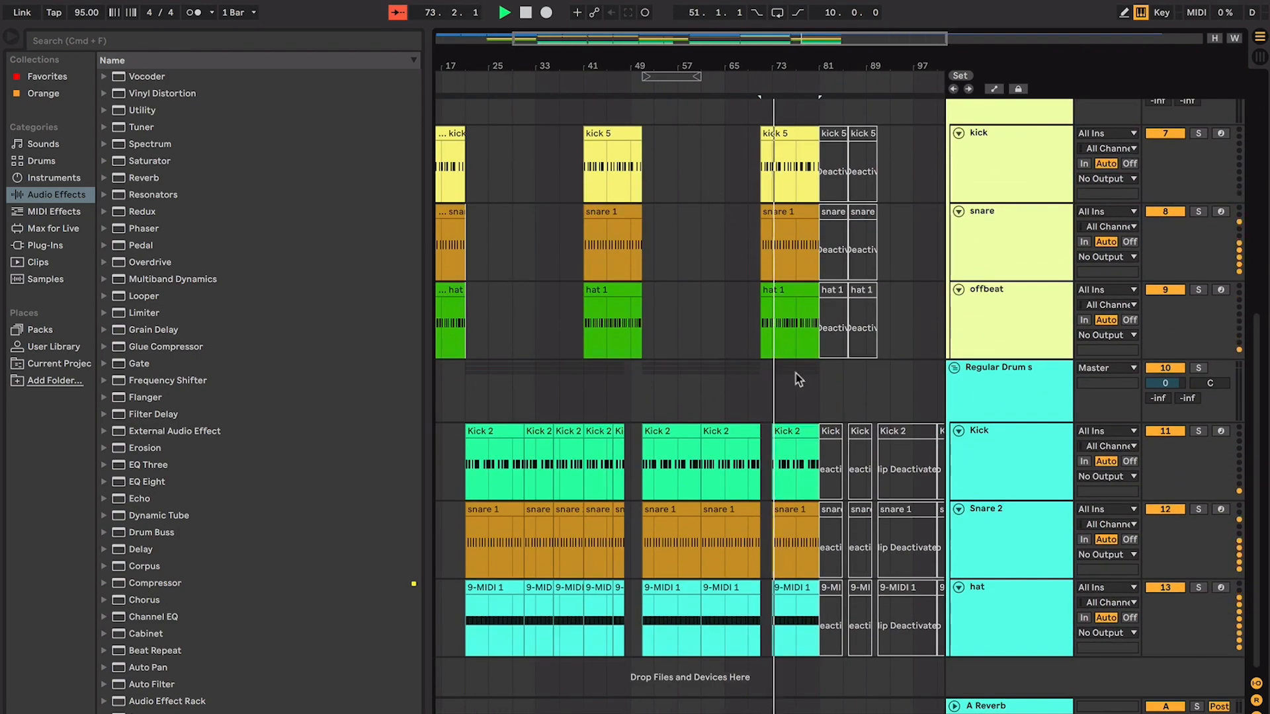
key("plus")
key("plus")
scroll(798, 414, "up", 5)
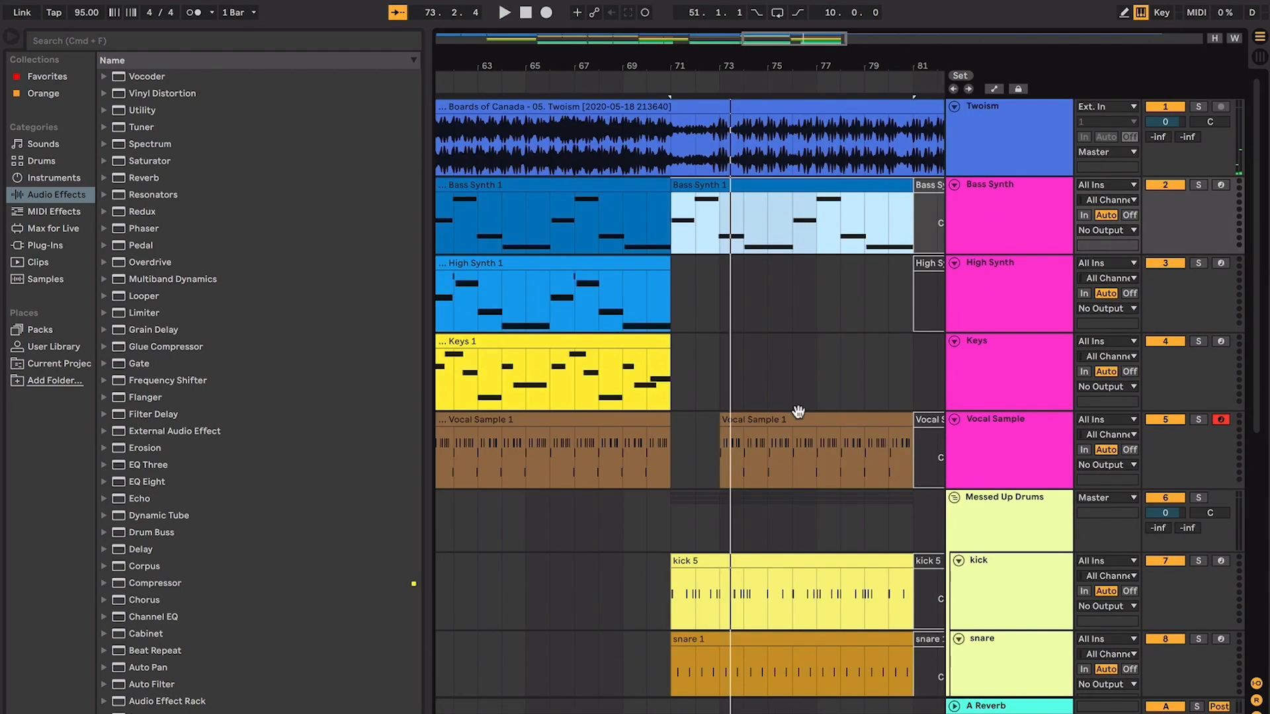
Select the second half of the Keys clip, bars 66 to 71, and audition it briefly
scroll(798, 412, "down", 3)
scroll(798, 413, "left", 3)
left_click(793, 327)
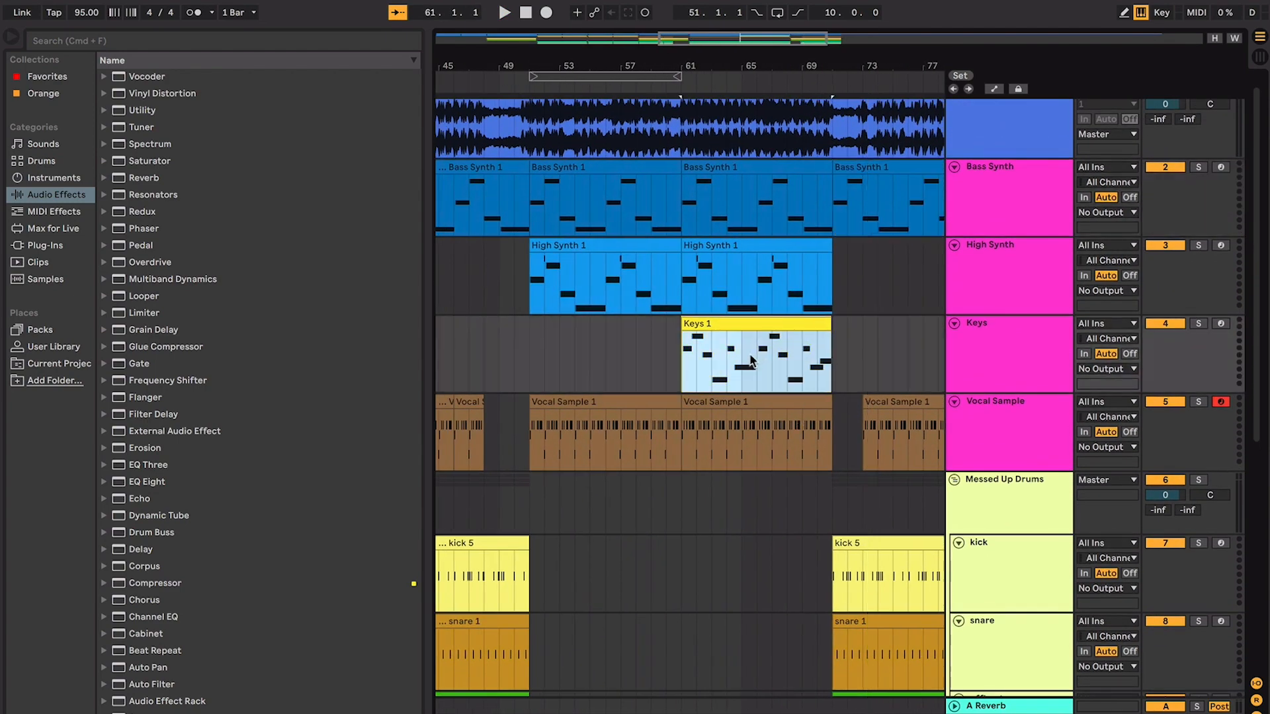
left_click(757, 363)
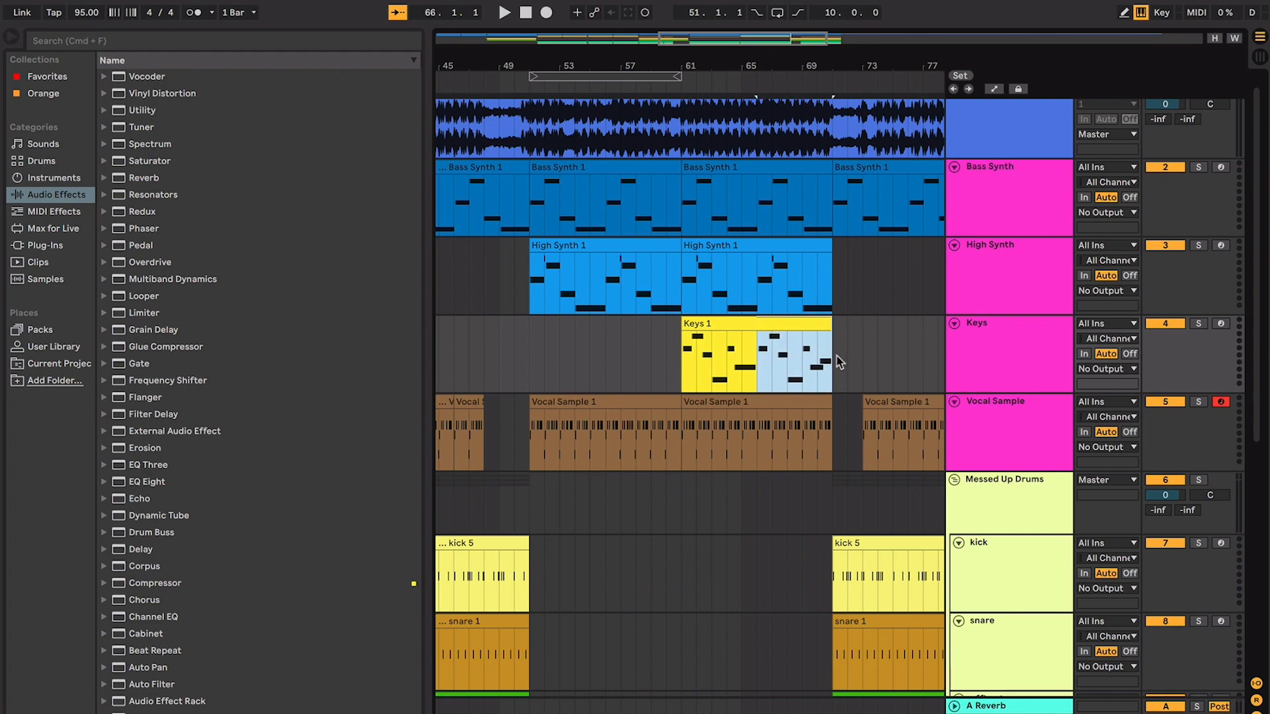
key("space")
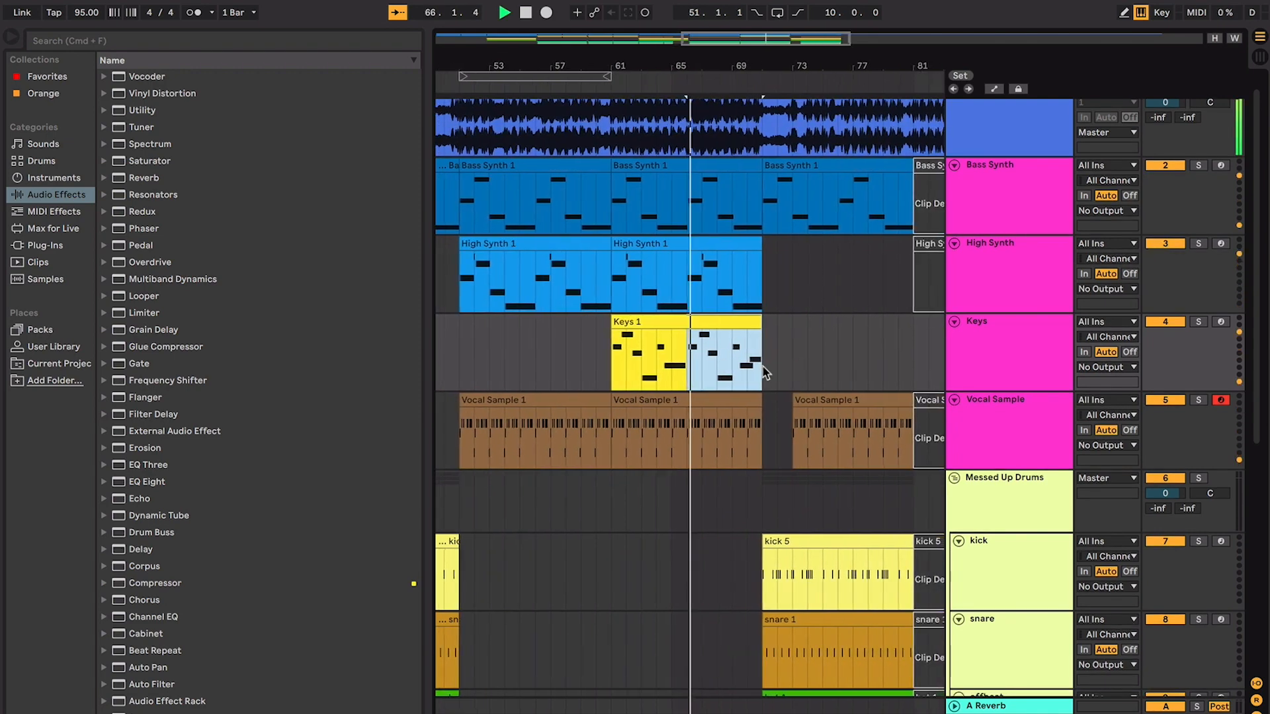
key("space")
Play from the Vocal Sample entry at bar 73 and view the whole arrangement
left_click(781, 371)
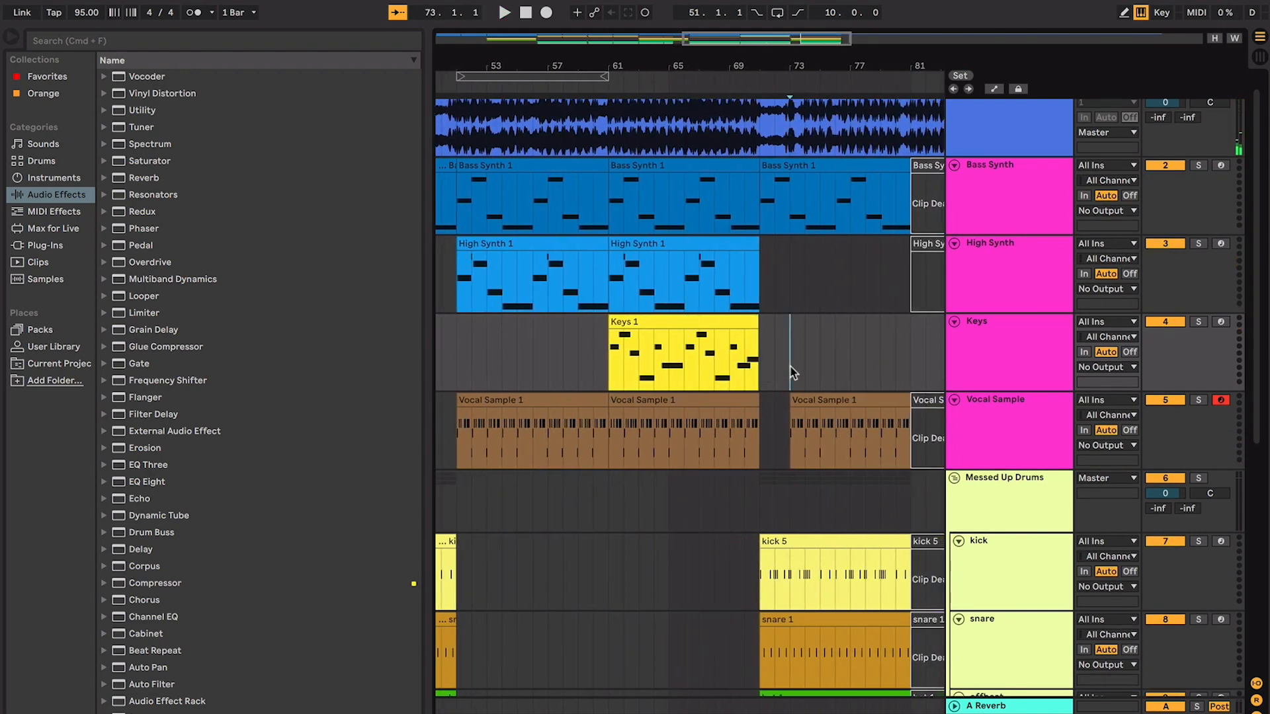
scroll(791, 371, "down", 1)
key("space")
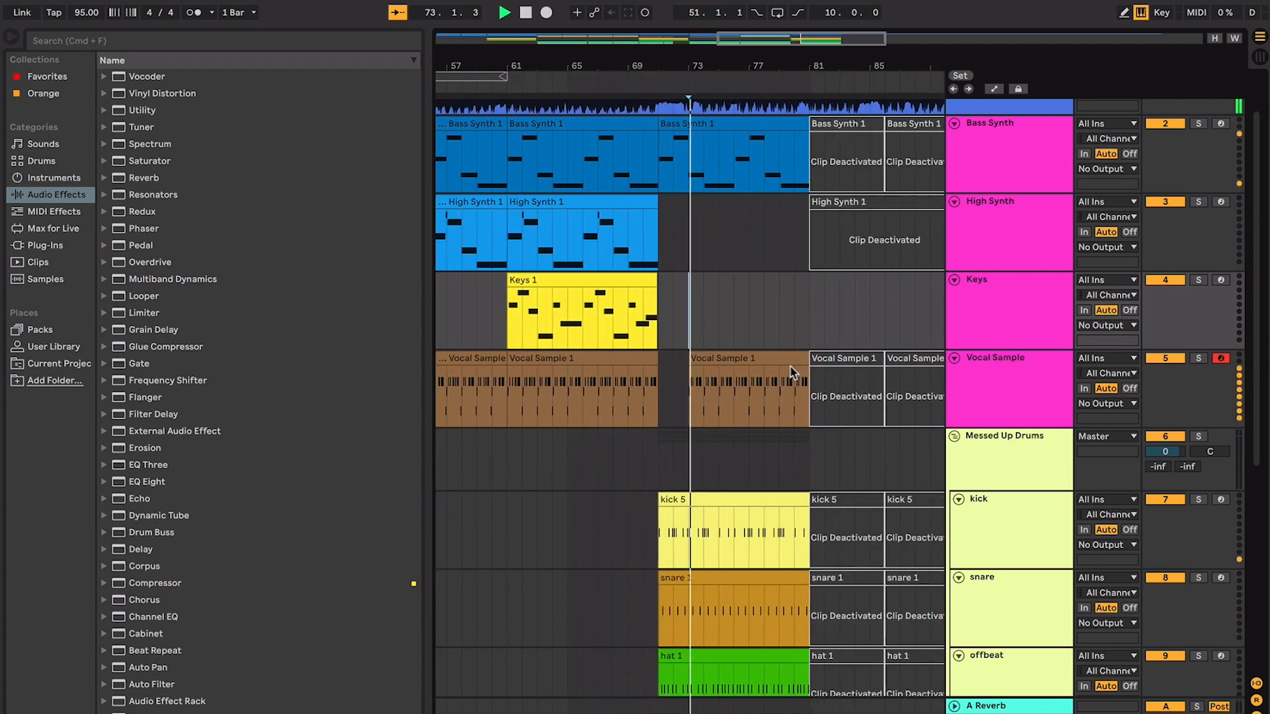
scroll(794, 371, "down", 5)
scroll(793, 368, "up", 1)
scroll(694, 387, "up", 1)
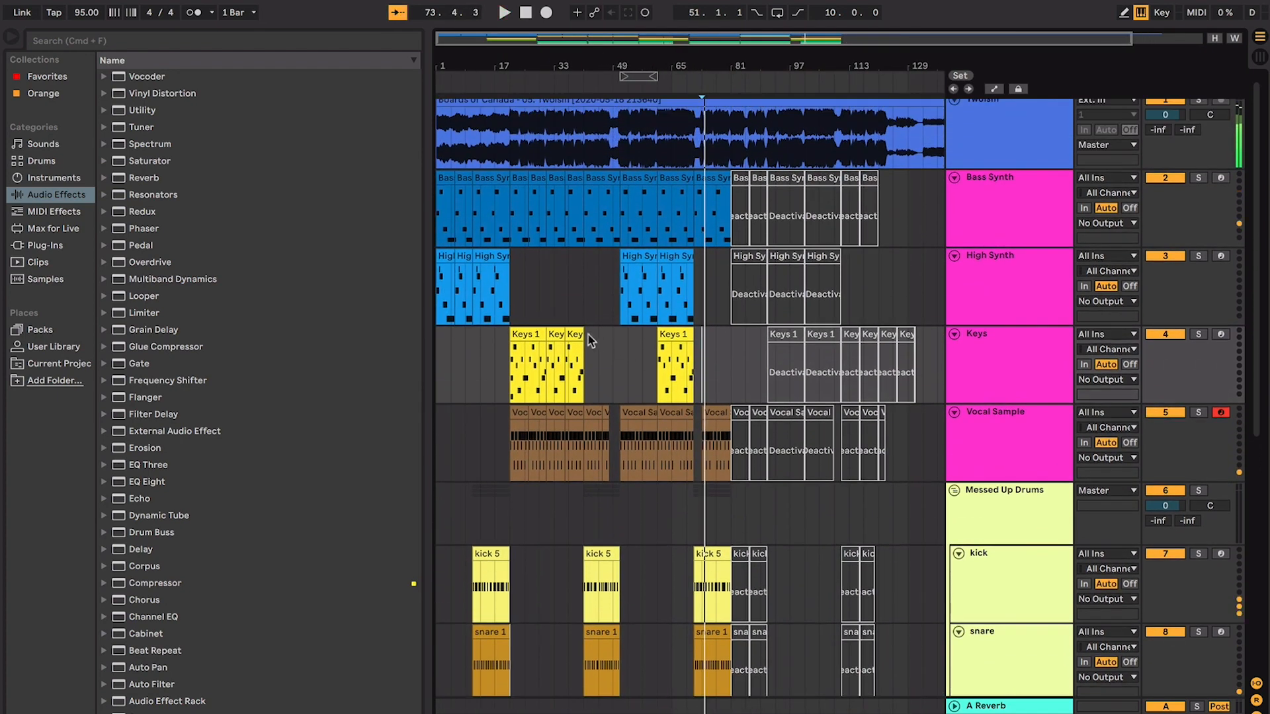
Audition the Keys clips starting at bars 31 and 61 to compare the two passages
key("space")
left_click(552, 331)
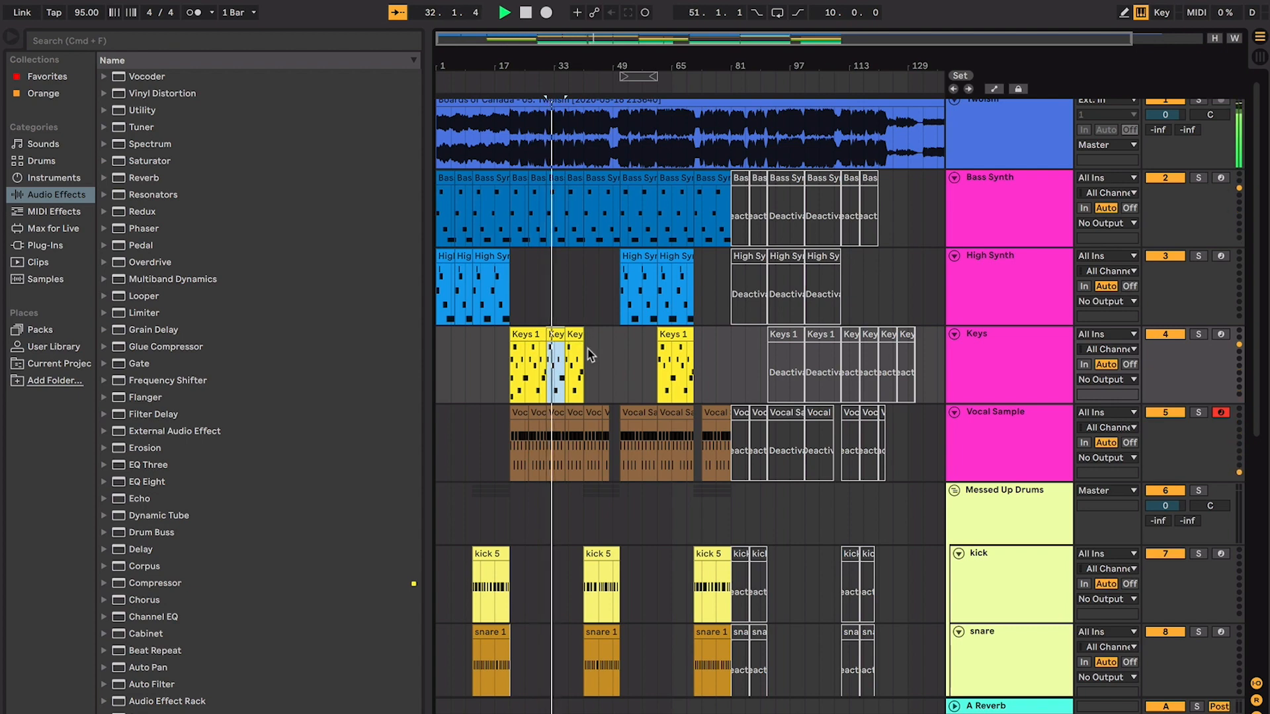
left_click(587, 351)
key("space")
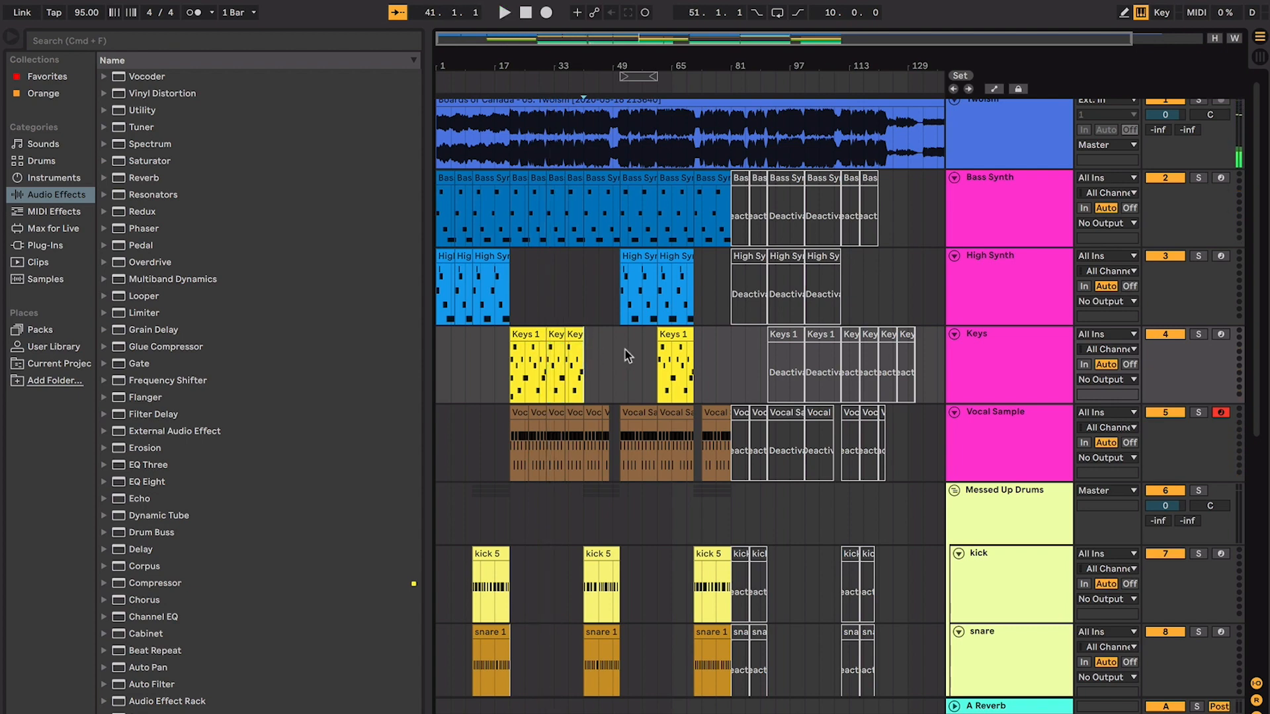
left_click(671, 333)
key("space")
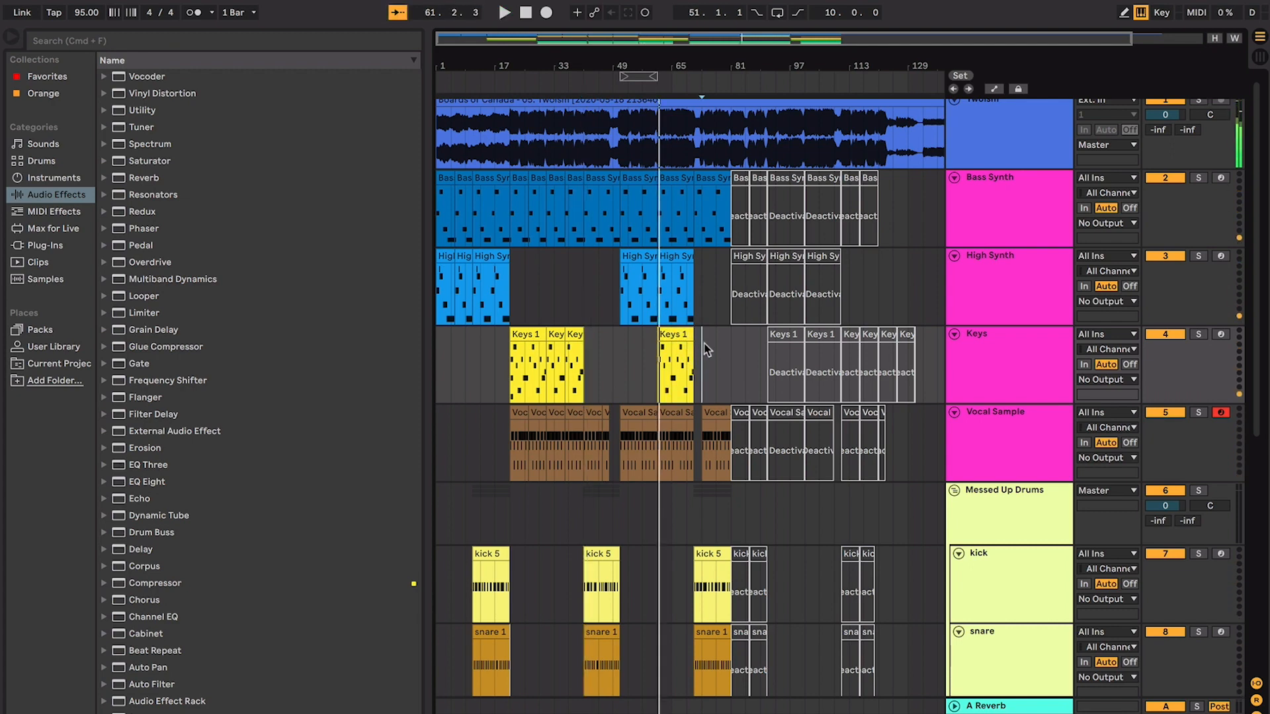
Play from bar 73 and inspect the synth, vocal and Messed Up Drums clips of that section
key("space")
scroll(706, 349, "up", 10)
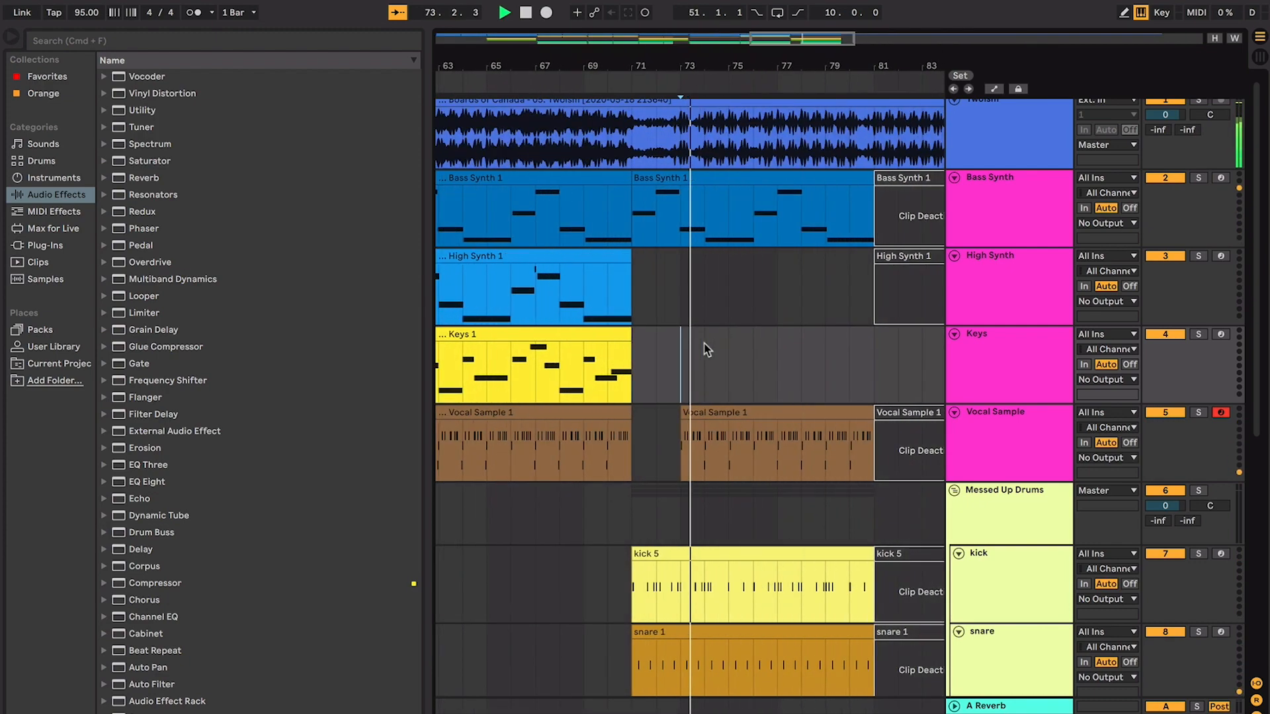
scroll(706, 349, "down", 3)
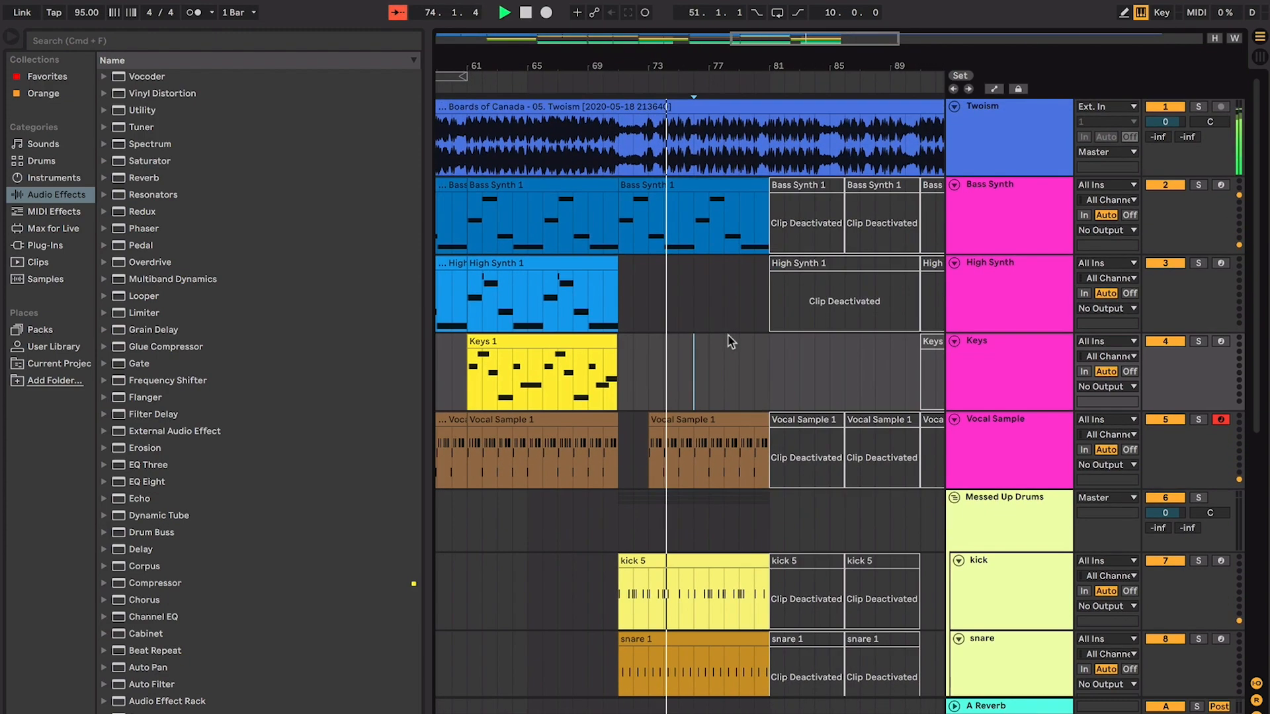
scroll(726, 400, "down", 5)
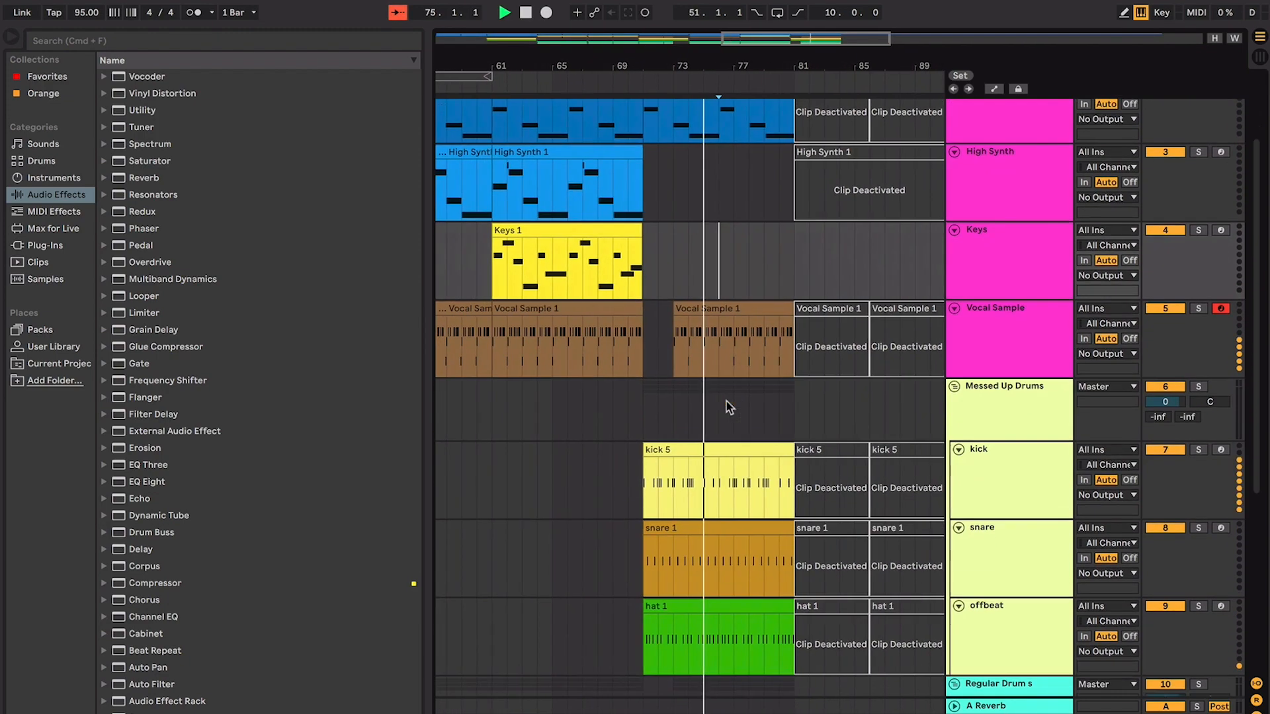
scroll(726, 401, "down", 3)
key("space")
Consolidate the Vocal Sample material from bar 41 to bar 51, including its silent ending, into one clip
left_click_drag(726, 402, 783, 376)
left_click(783, 376)
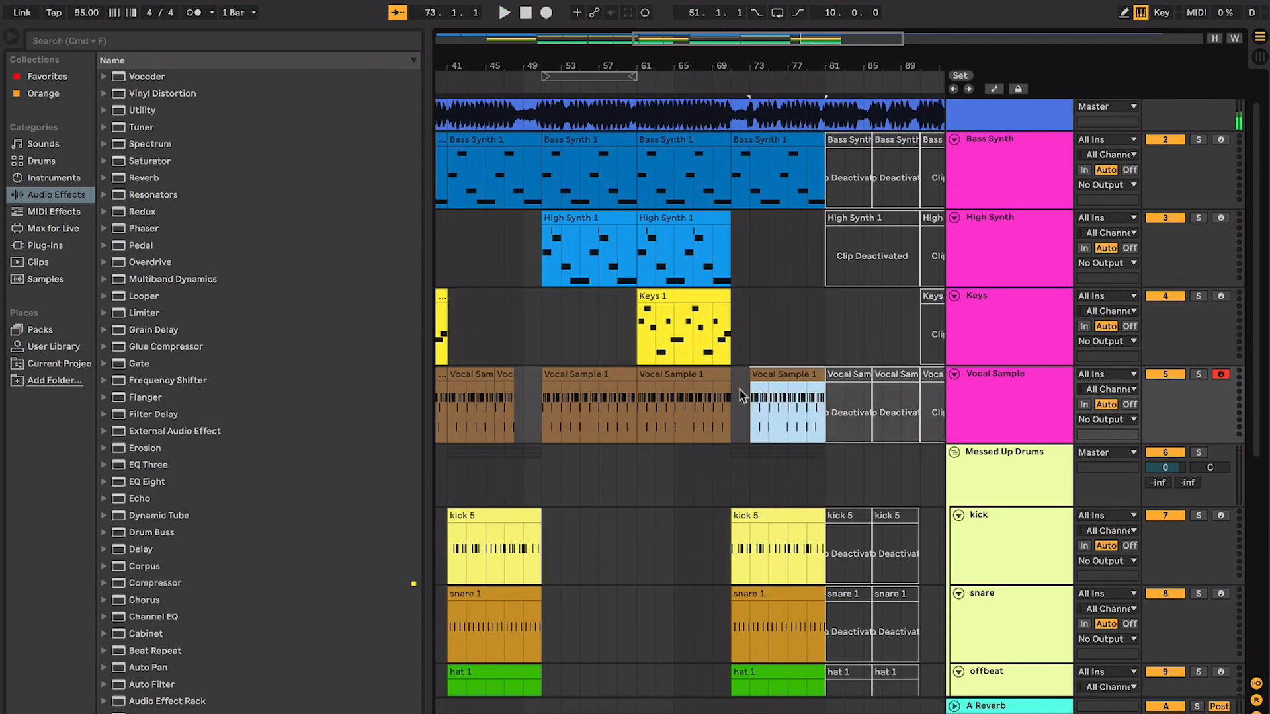
left_click(471, 377)
key("super+j")
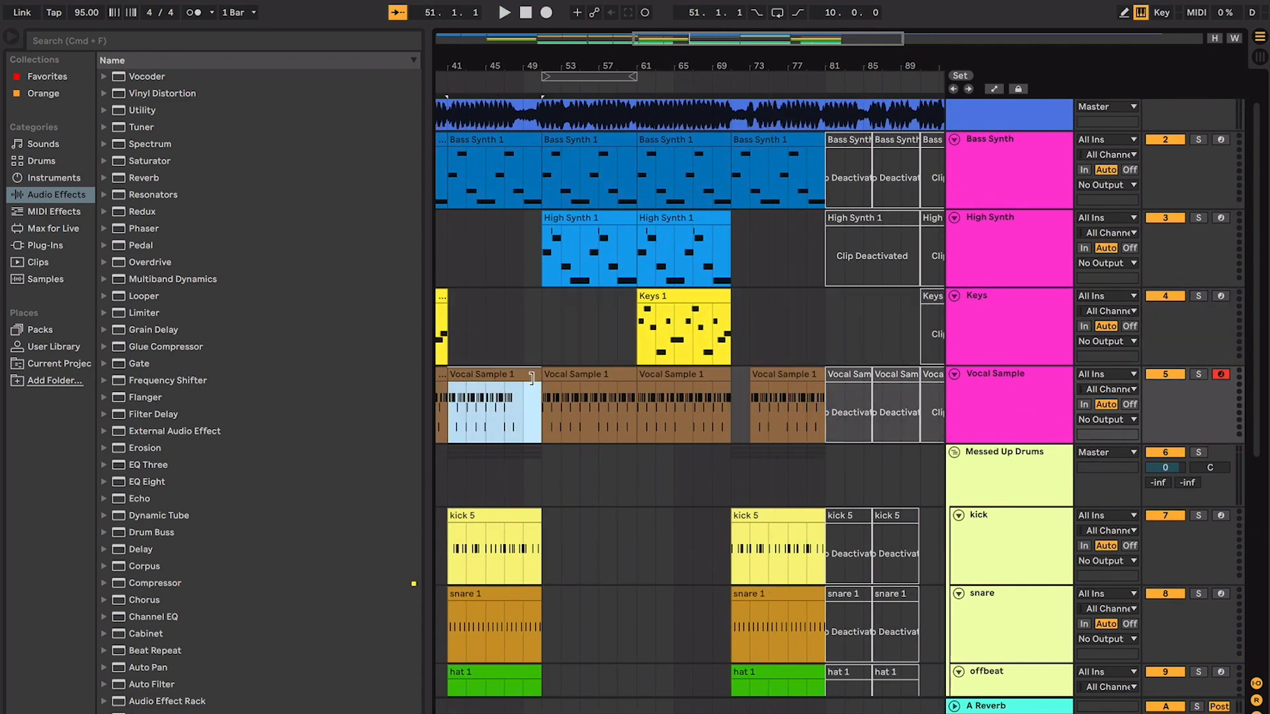
Consolidate the empty two bars and the Vocal Sample clip from bar 71 to bar 81 into one clip
scroll(531, 377, "down", 3)
left_click(759, 316)
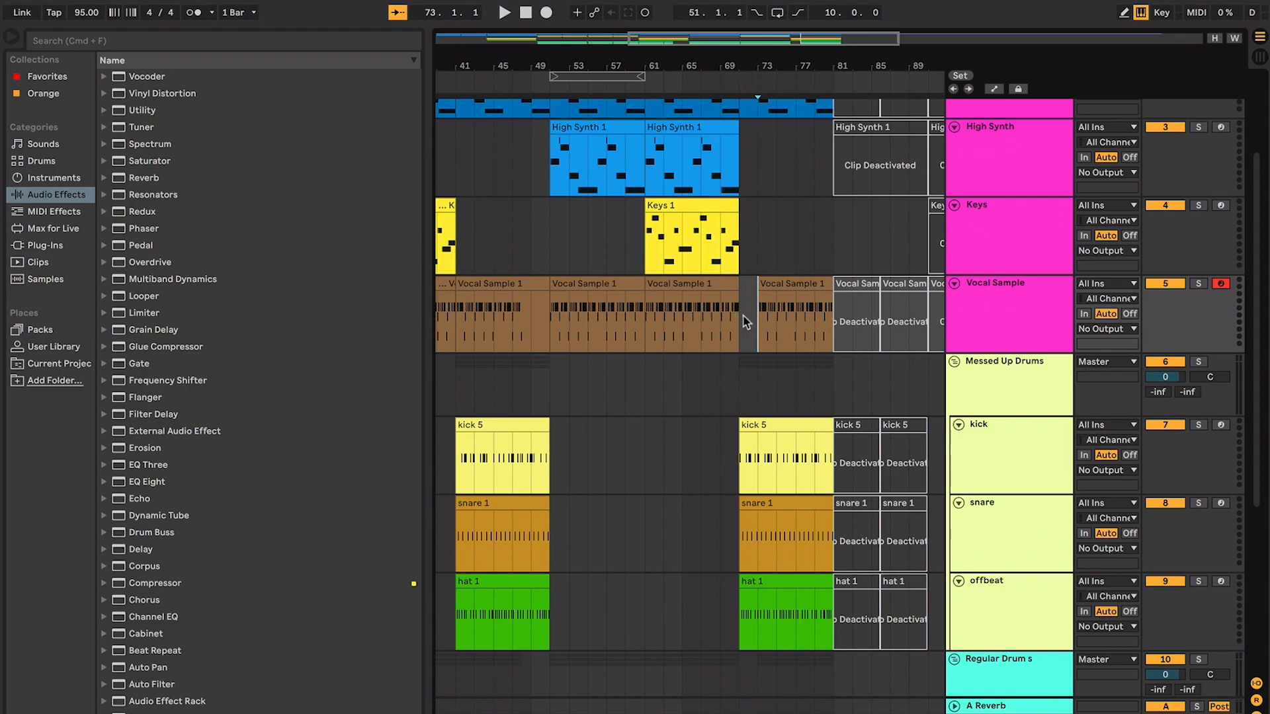
left_click(785, 284, "shift")
key("super+j")
scroll(786, 286, "up", 4)
scroll(785, 285, "left", 6)
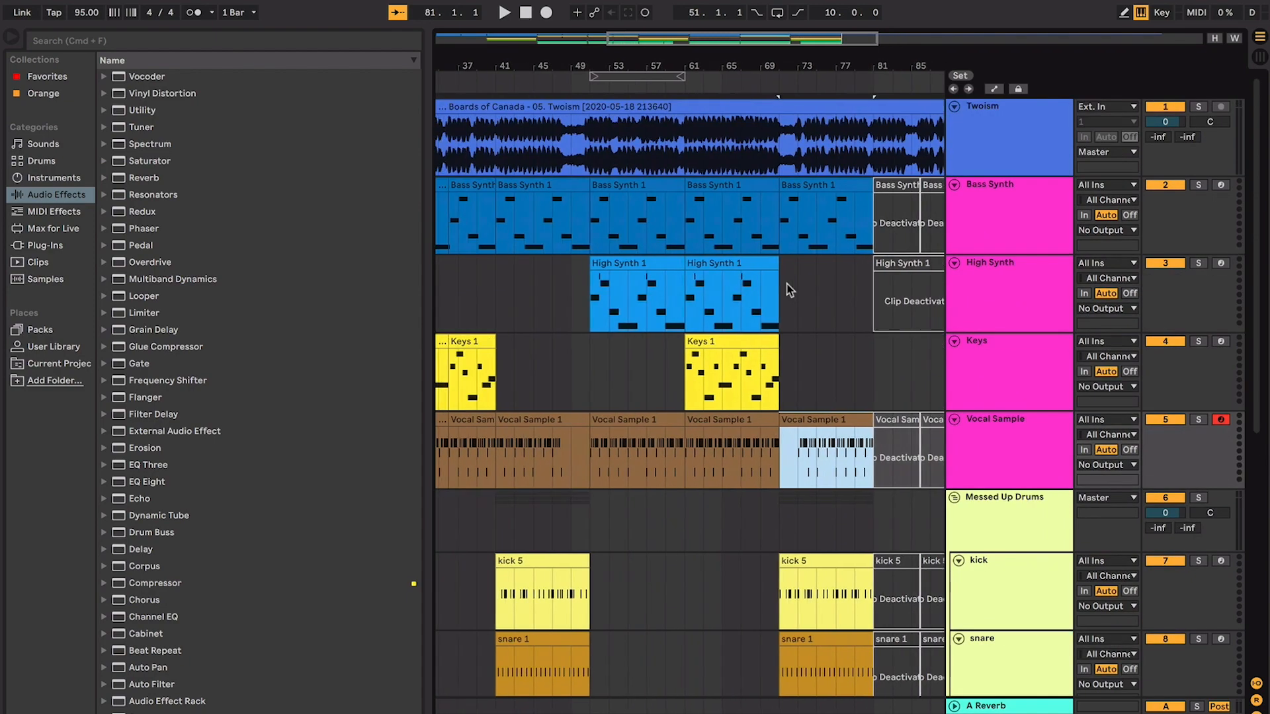
Play the arrangement from bar 77, leading into the deactivated clips
scroll(768, 287, "right", 10)
scroll(769, 287, "down", 1)
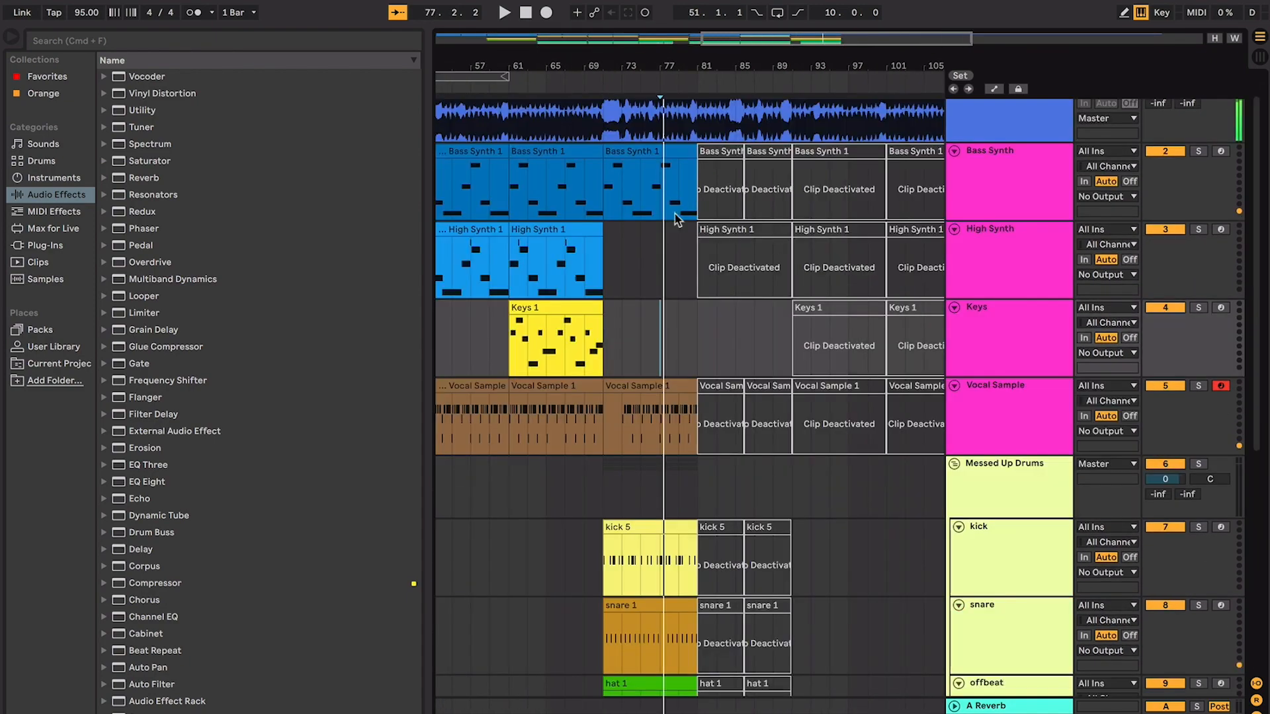
left_click(659, 261)
scroll(659, 261, "up", 1)
scroll(658, 261, "left", 1)
key("space")
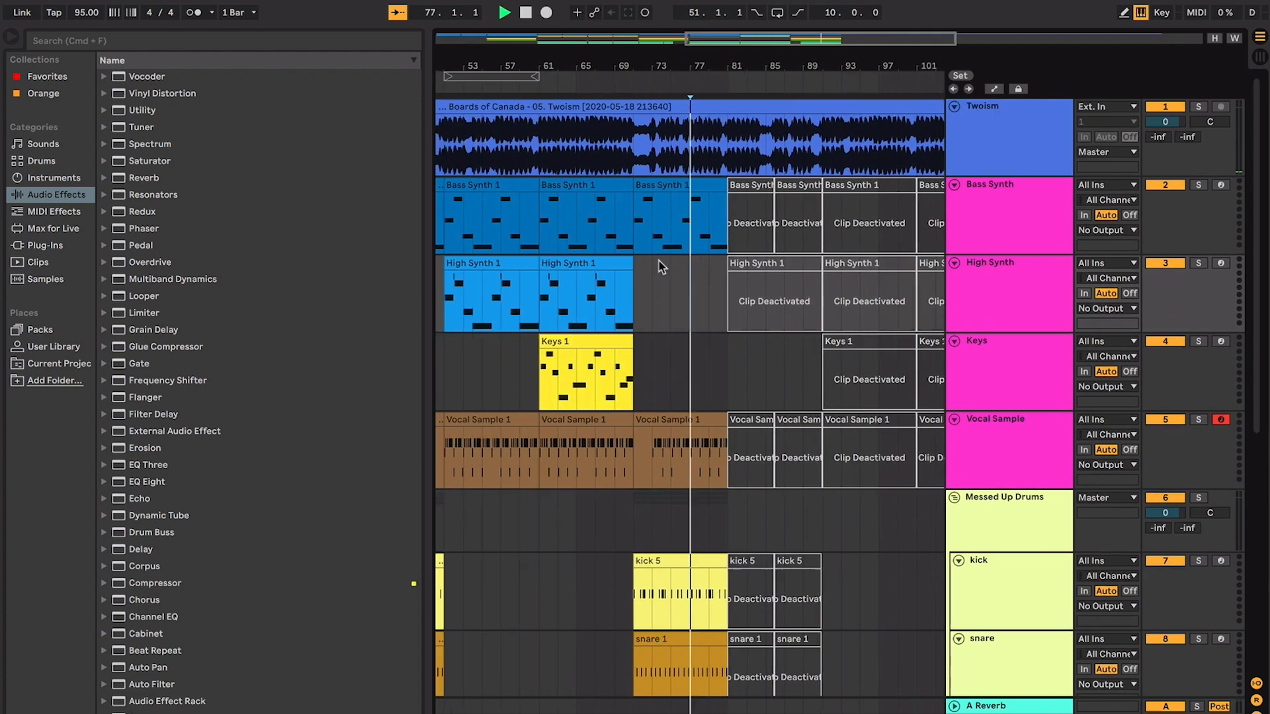
Activate the deactivated clips between bars 81 and 91 from Bass Synth down to hat
left_click(734, 188)
scroll(734, 190, "down", 6)
left_click(783, 588, "shift")
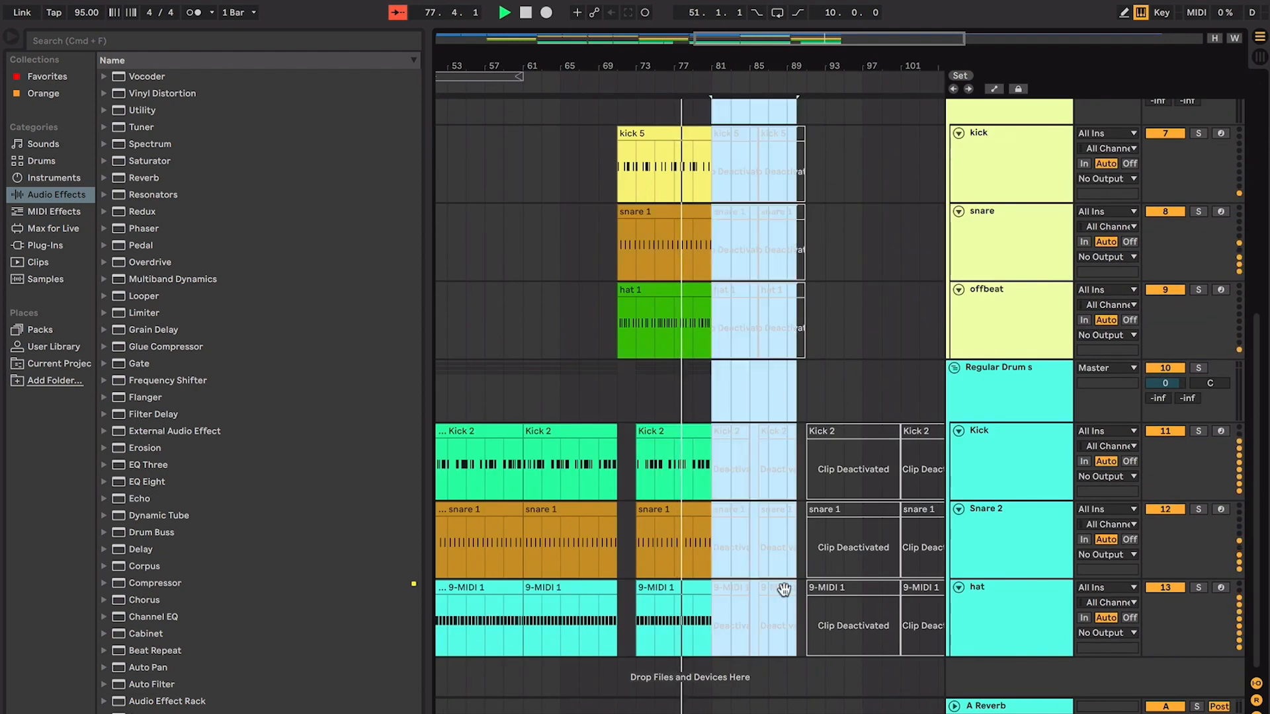
key("0")
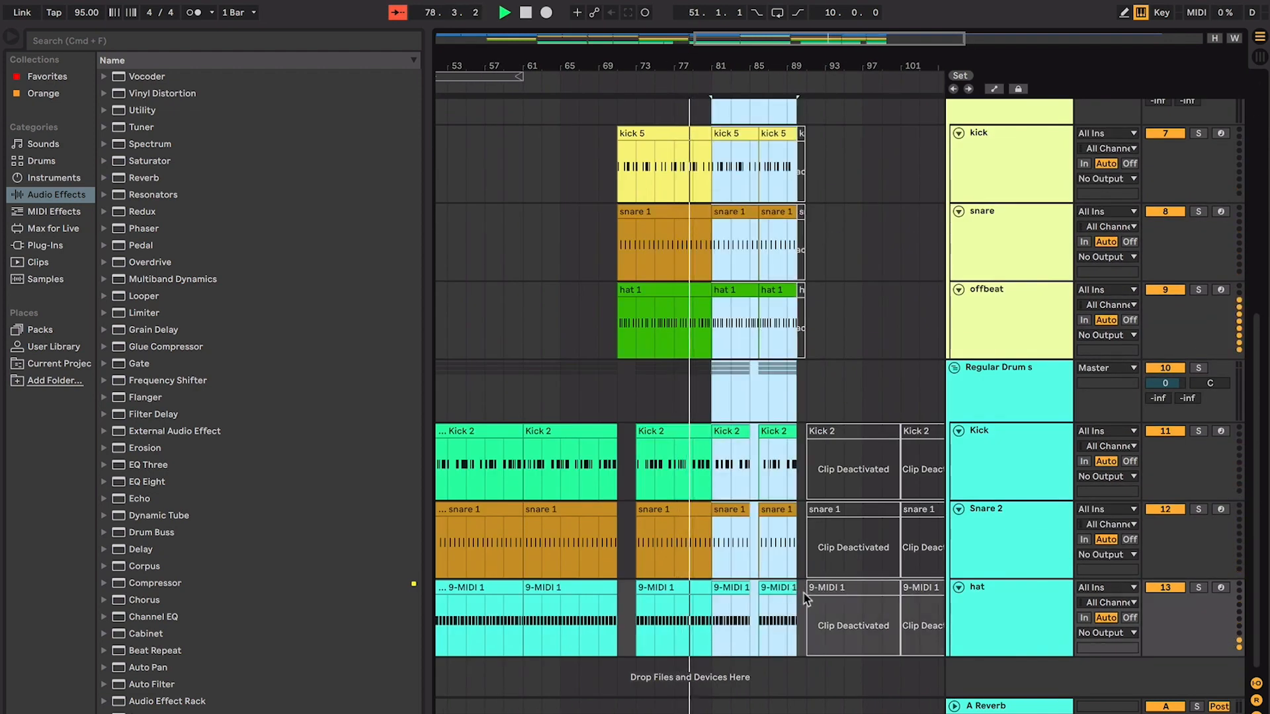
left_click(804, 593, "shift")
key("0")
key("minus")
key("0")
Examine the Messed Up Drums and Regular Drums notes up close around the transition at bar 81 during playback
key("plus")
key("plus")
key("plus")
key("plus")
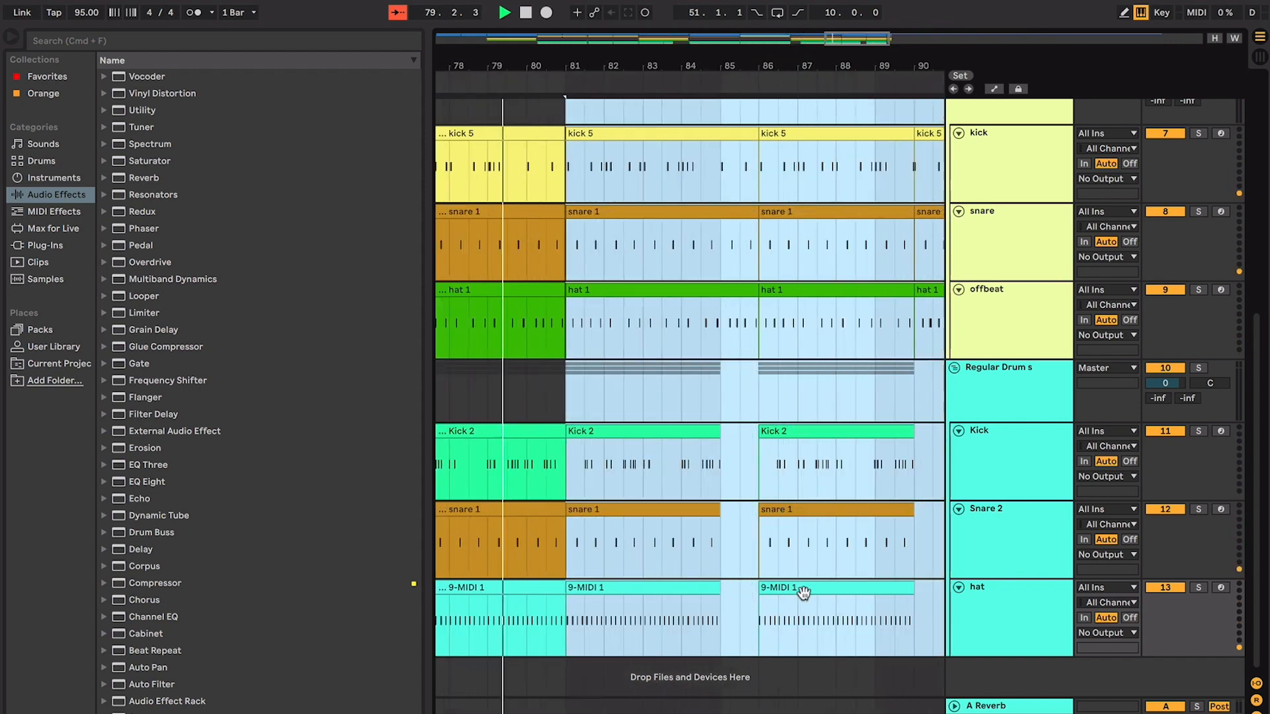
key("plus")
key("plus")
left_click(813, 397)
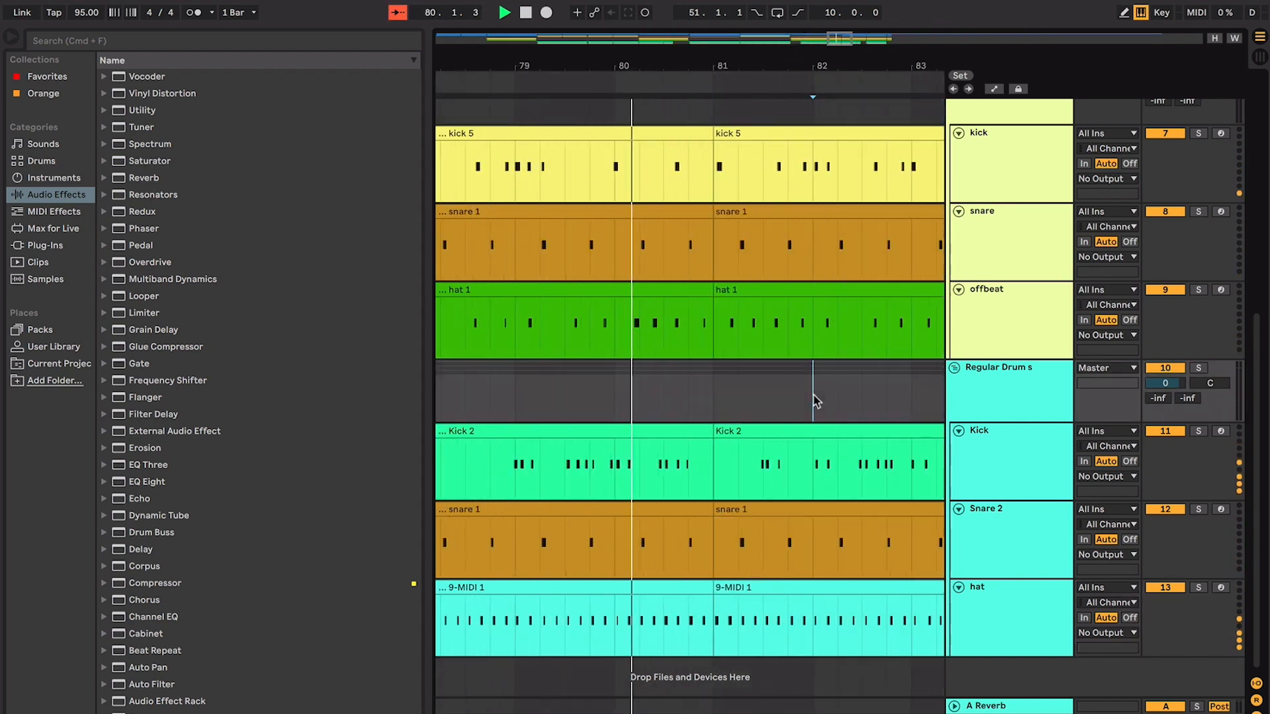
key("plus")
key("plus")
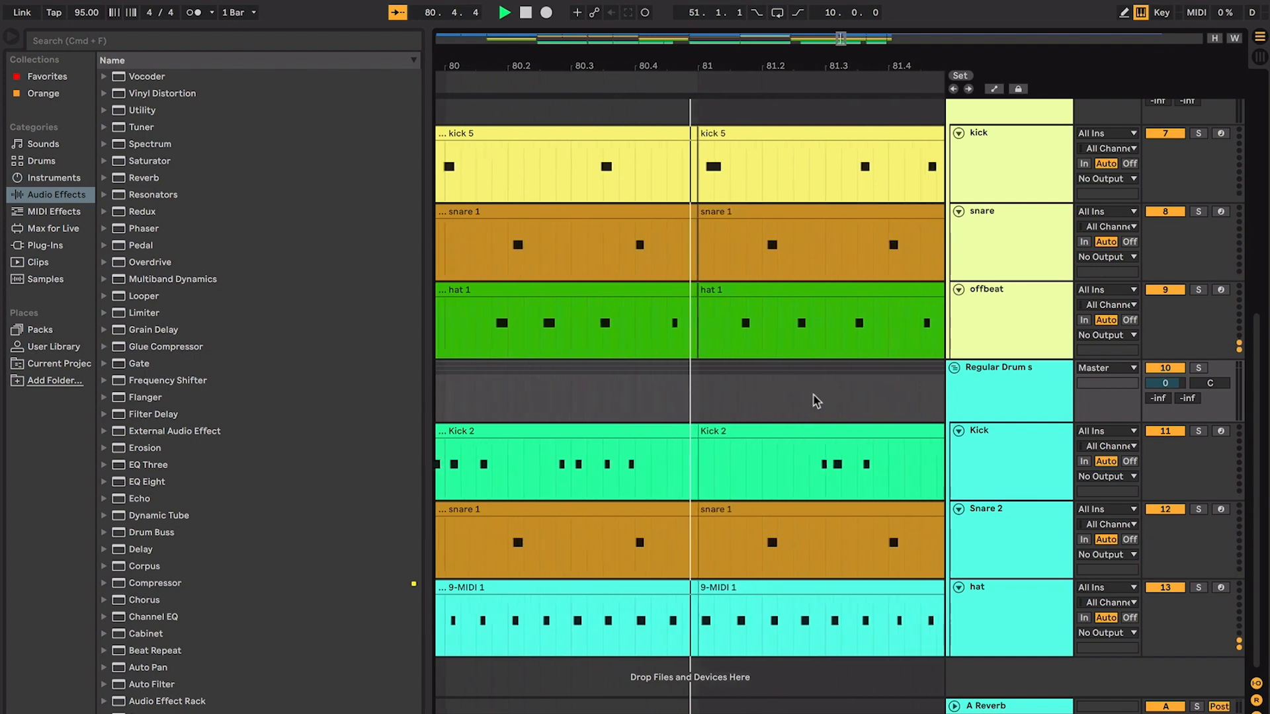
key("minus")
key("minus")
key("minus")
key("minus")
key("minus")
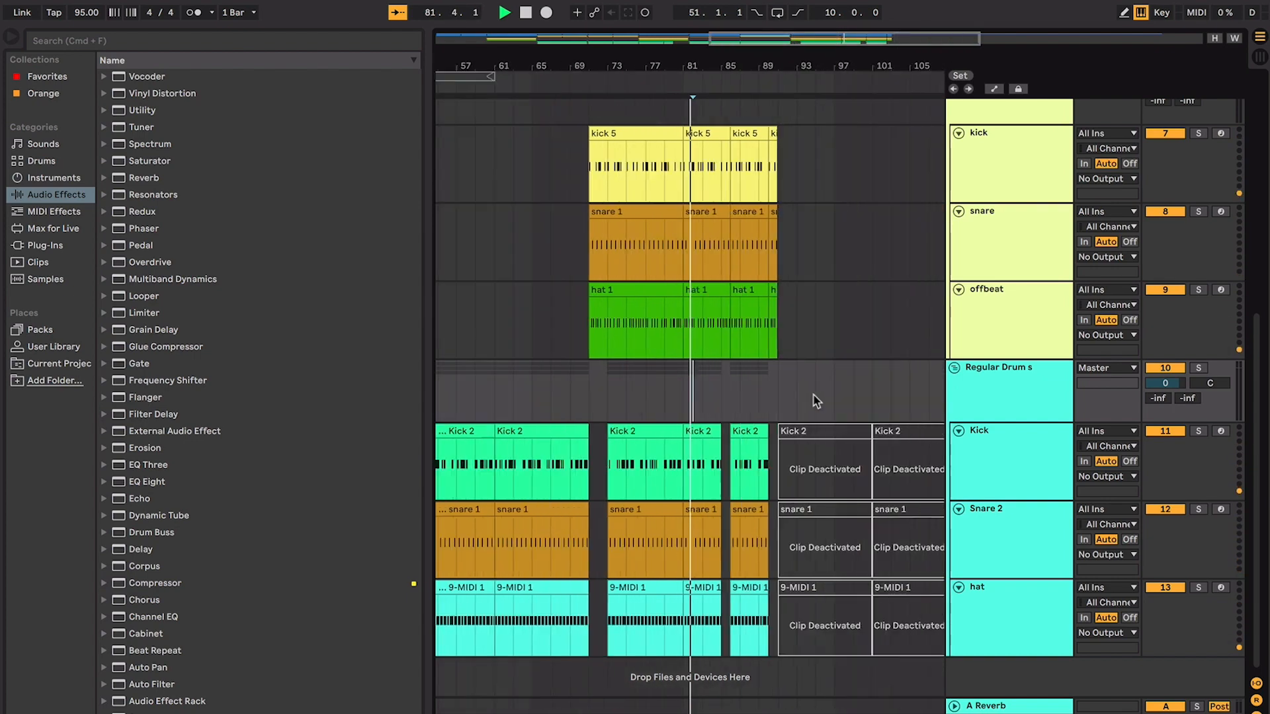
Stop playback and delete the High Synth clip that starts at bar 81
scroll(815, 399, "up", 6)
left_click(733, 377)
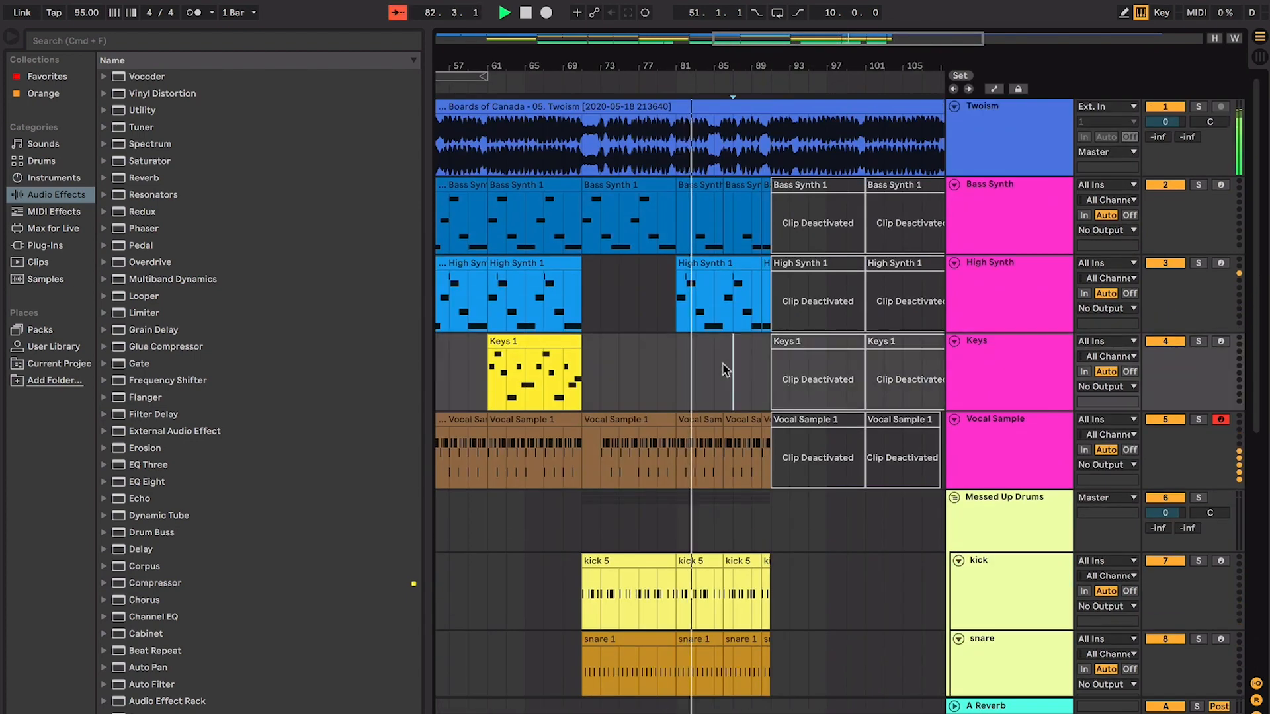
key("plus")
key("plus")
key("plus")
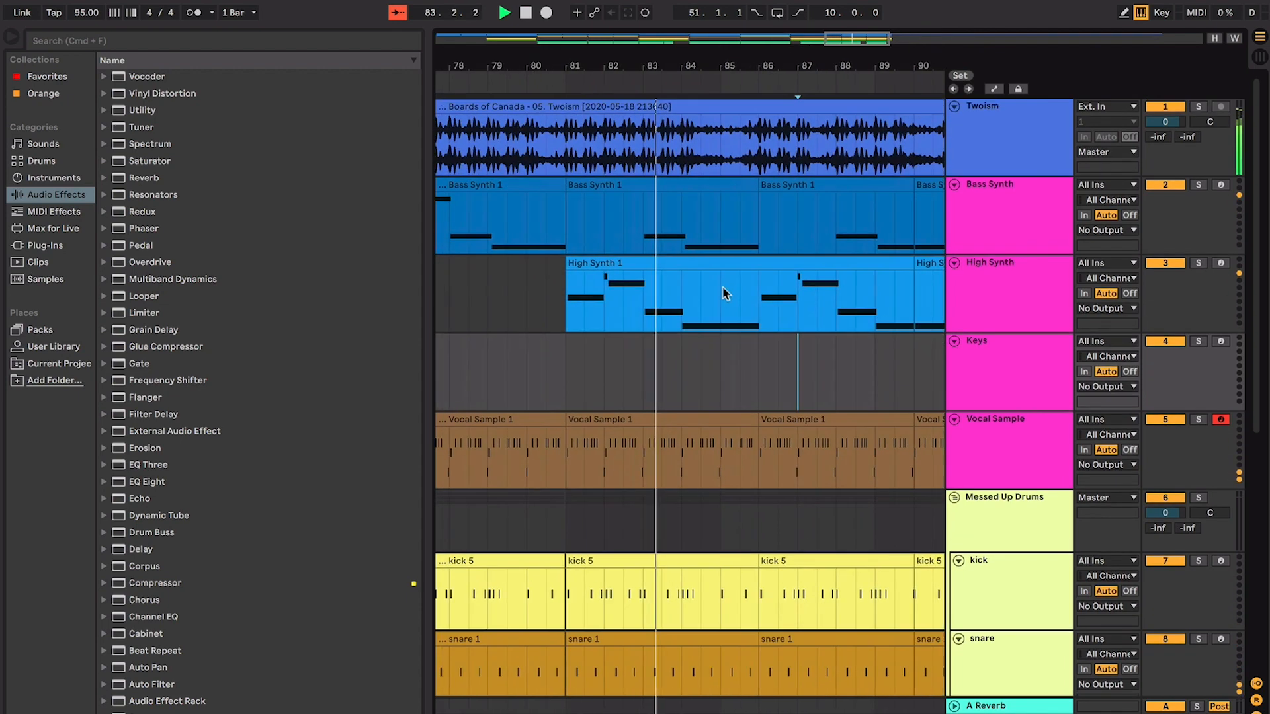
left_click(732, 267)
key("space")
key("minus")
key("minus")
key("minus")
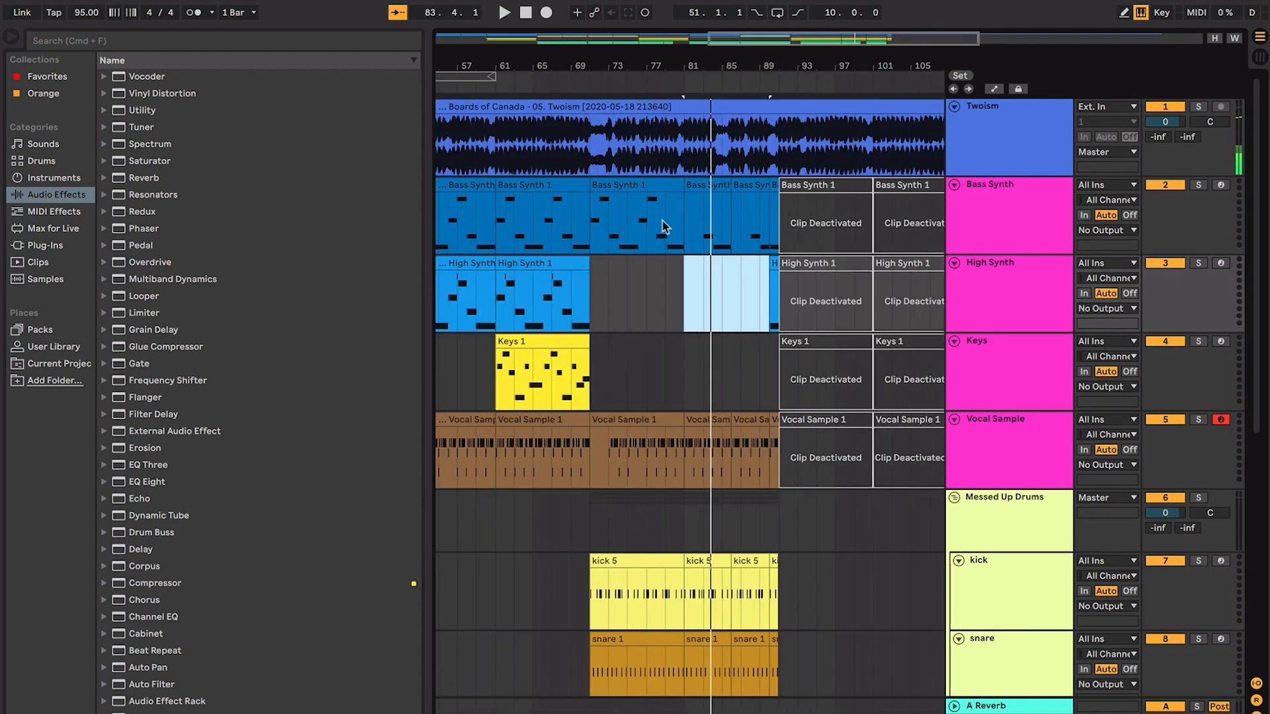
key("Delete")
Duplicate the Bass Synth clip of bars 71 to 81 onto bars 81 to 91 and play from bar 81
left_click(653, 184)
key("super+d")
left_click(686, 207)
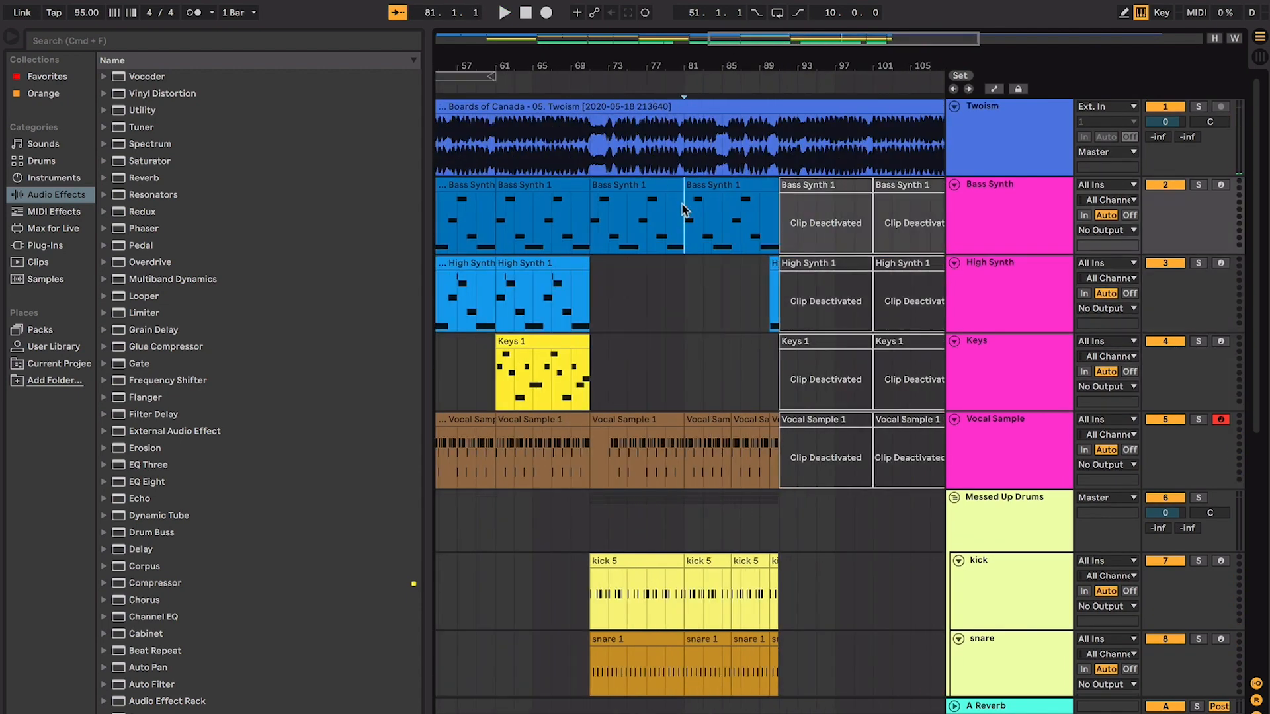
key("space")
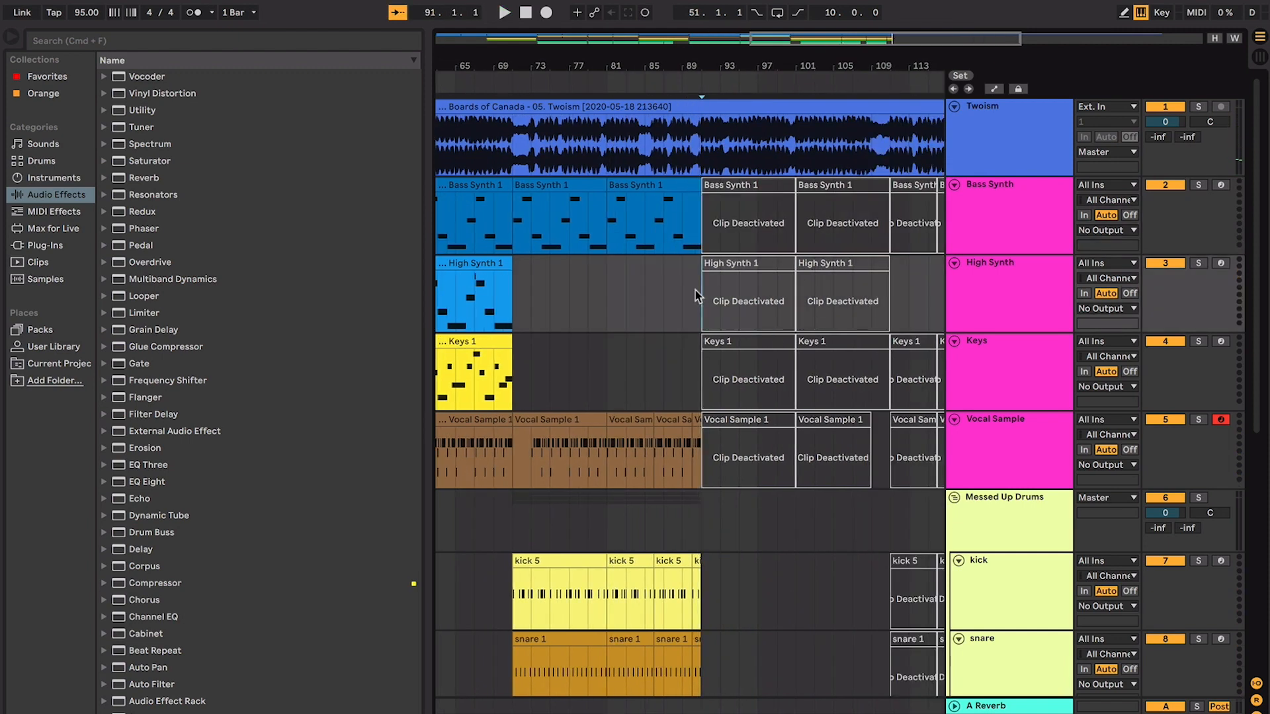
Play from bar 91 and activate the clips on all tracks between bars 91 and 111
key("space")
scroll(839, 504, "down", 10)
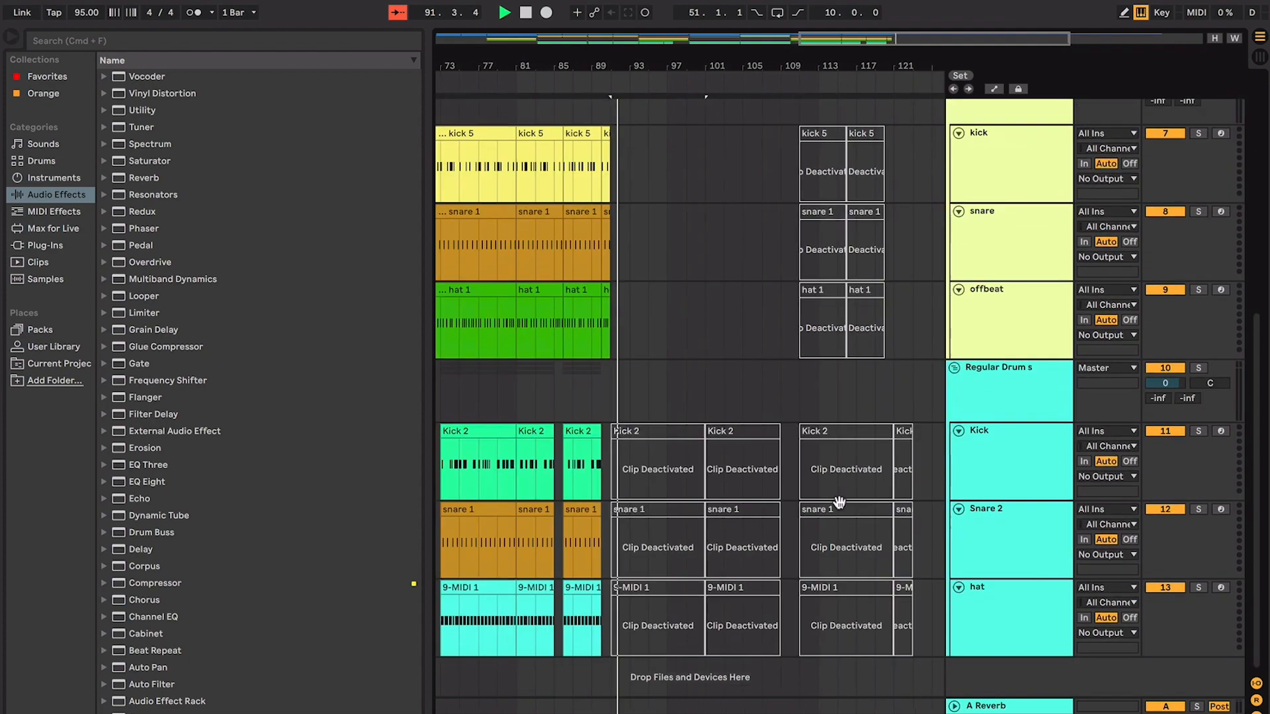
left_click(800, 621, "shift")
scroll(800, 622, "up", 10)
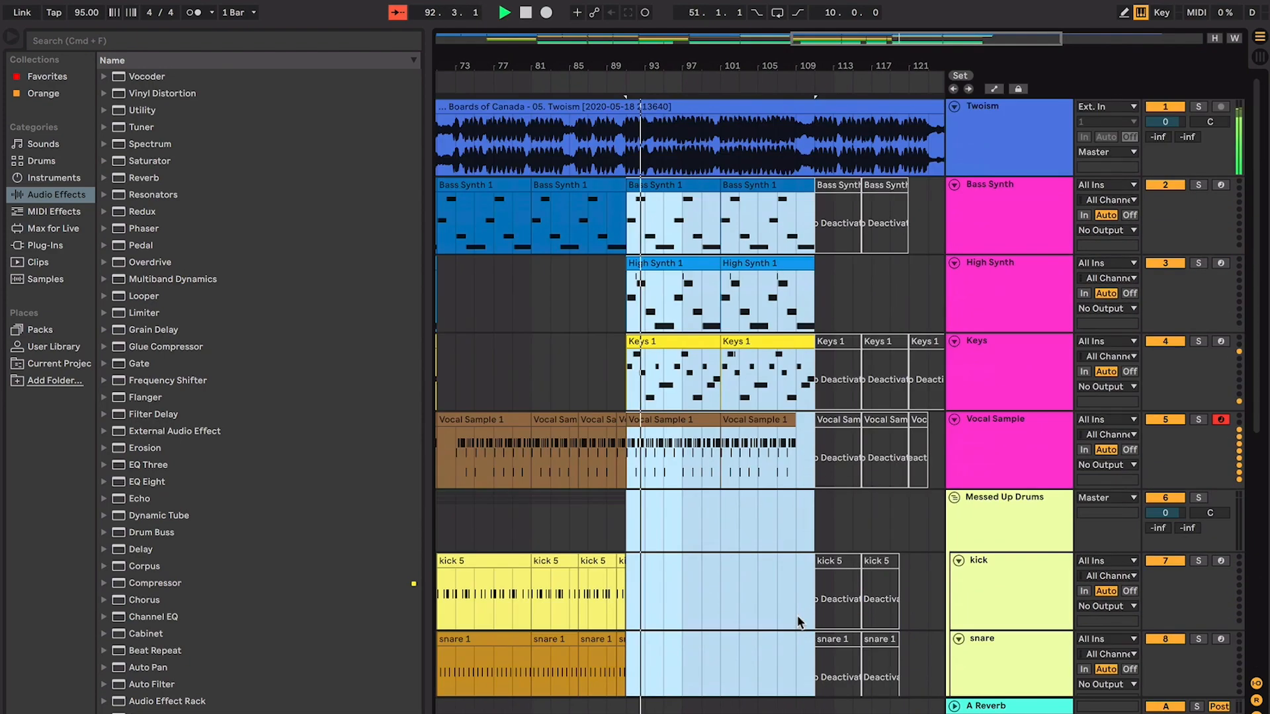
scroll(800, 623, "down", 5)
scroll(800, 622, "down", 5)
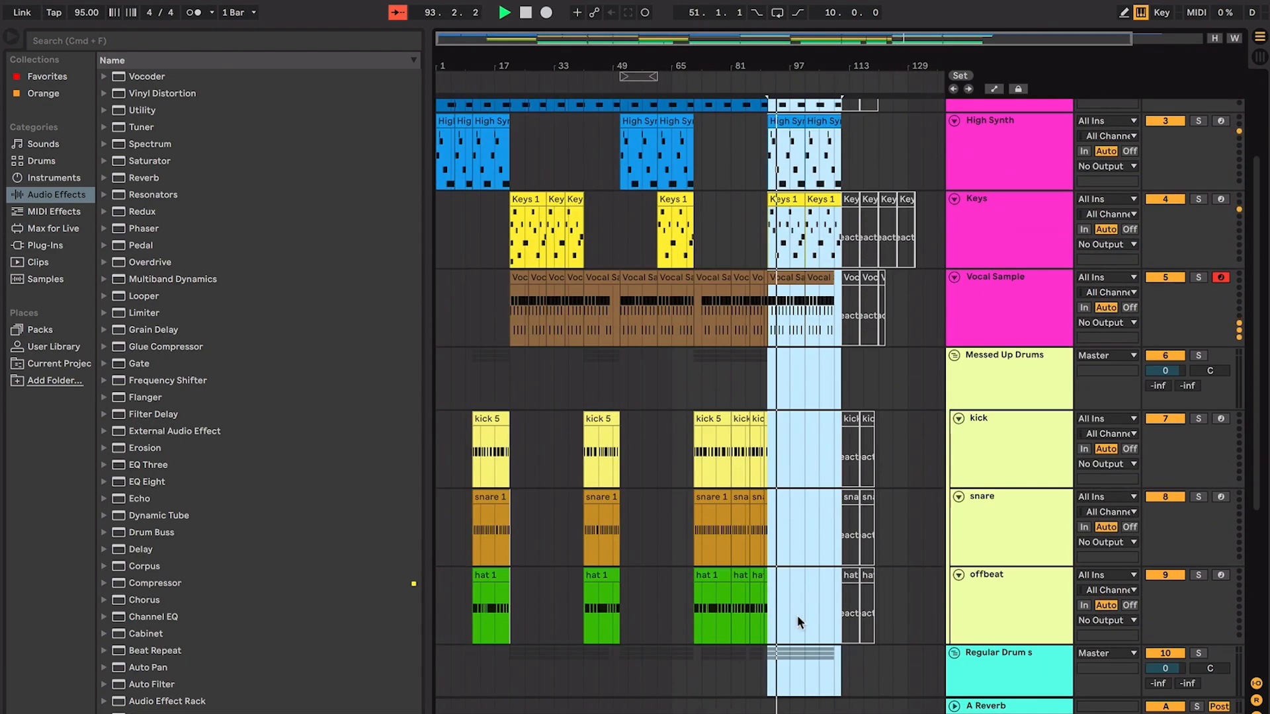
key("space")
Select the Keys clip at bars 61 to 71 and audition it within the whole arrangement
scroll(752, 456, "up", 4)
key("plus")
scroll(750, 454, "up", 3)
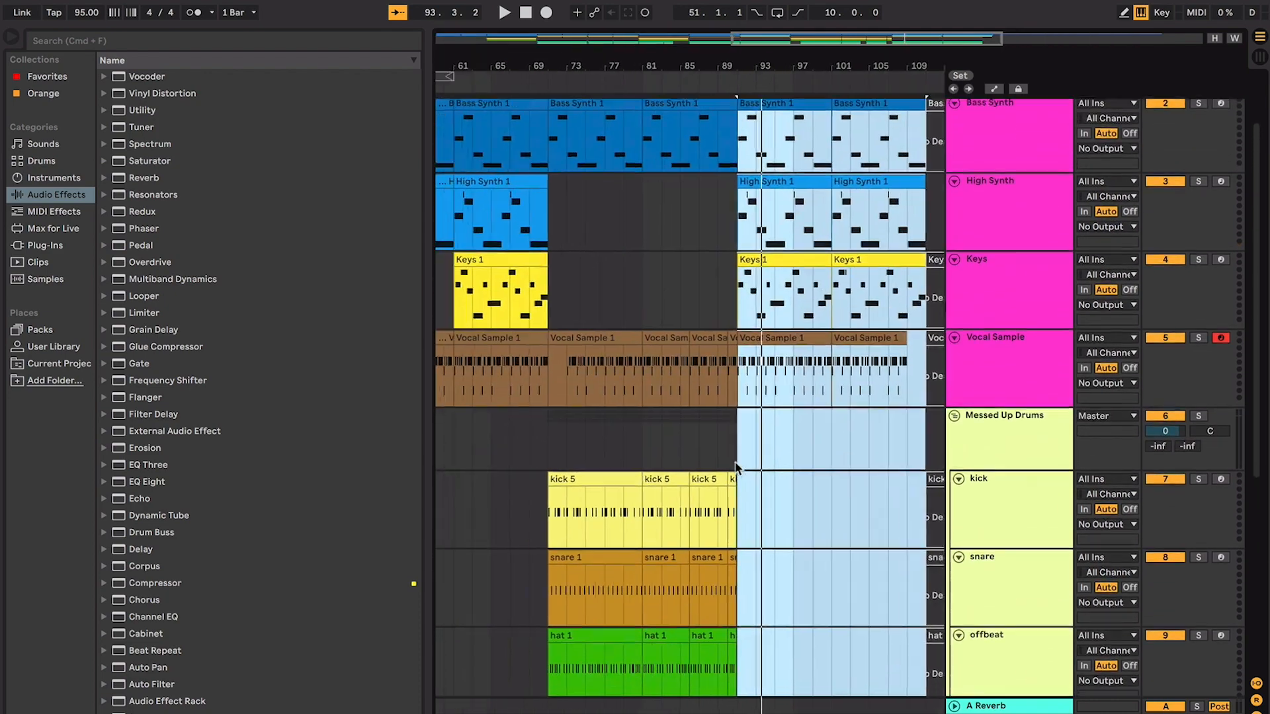
scroll(739, 467, "left", 5)
left_click(681, 272)
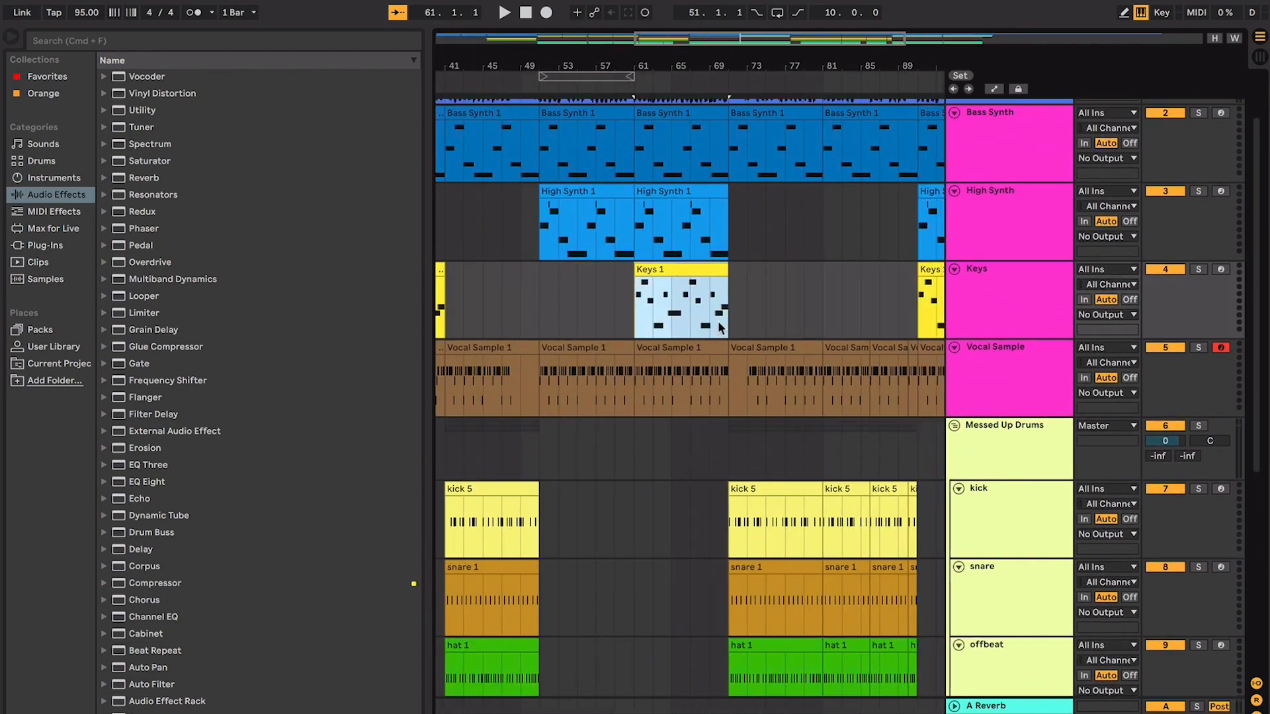
key("space")
key("minus")
key("minus")
key("minus")
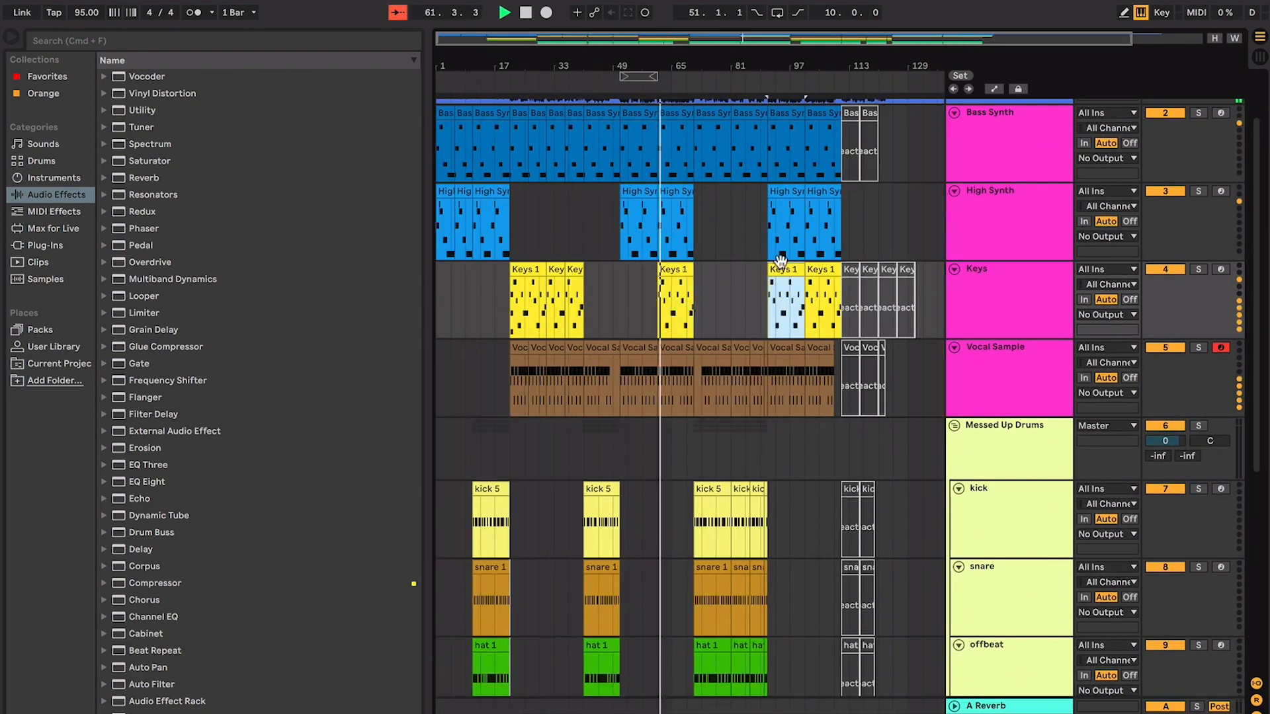
Play the Keys clip from bar 91 and inspect its notes up close for comparison
key("space")
key("space")
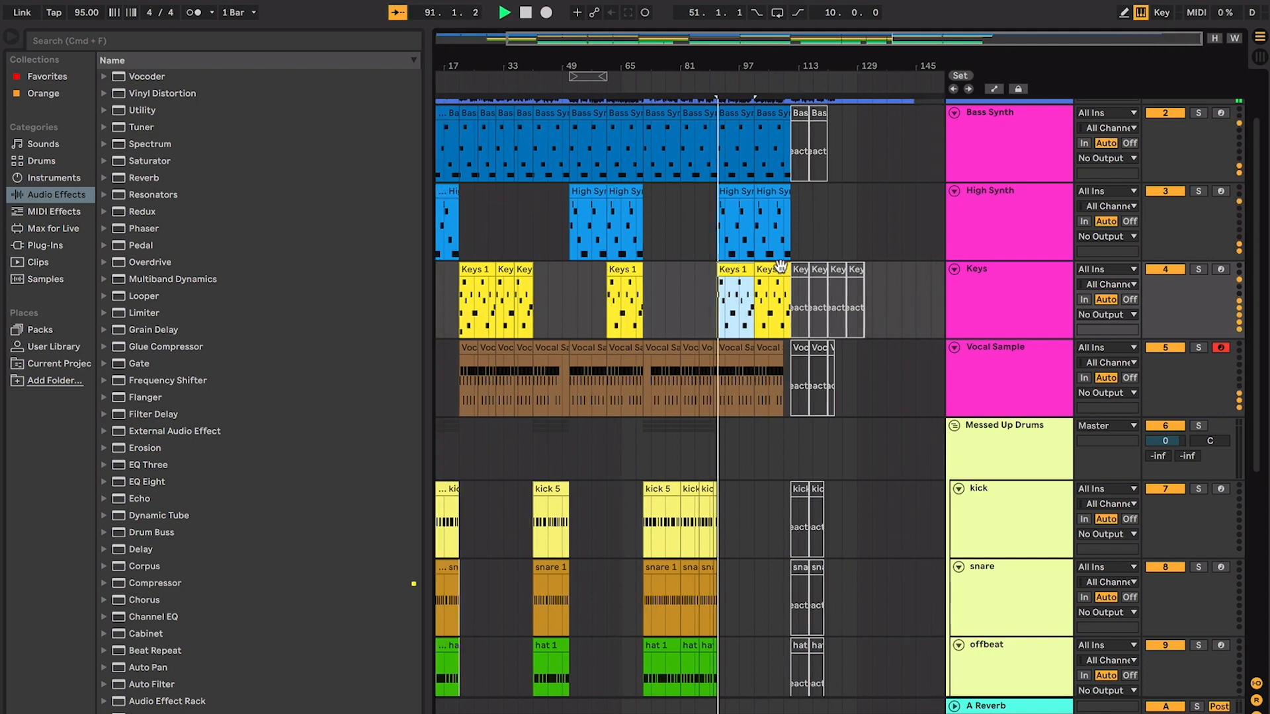
key("plus")
key("plus")
key("plus")
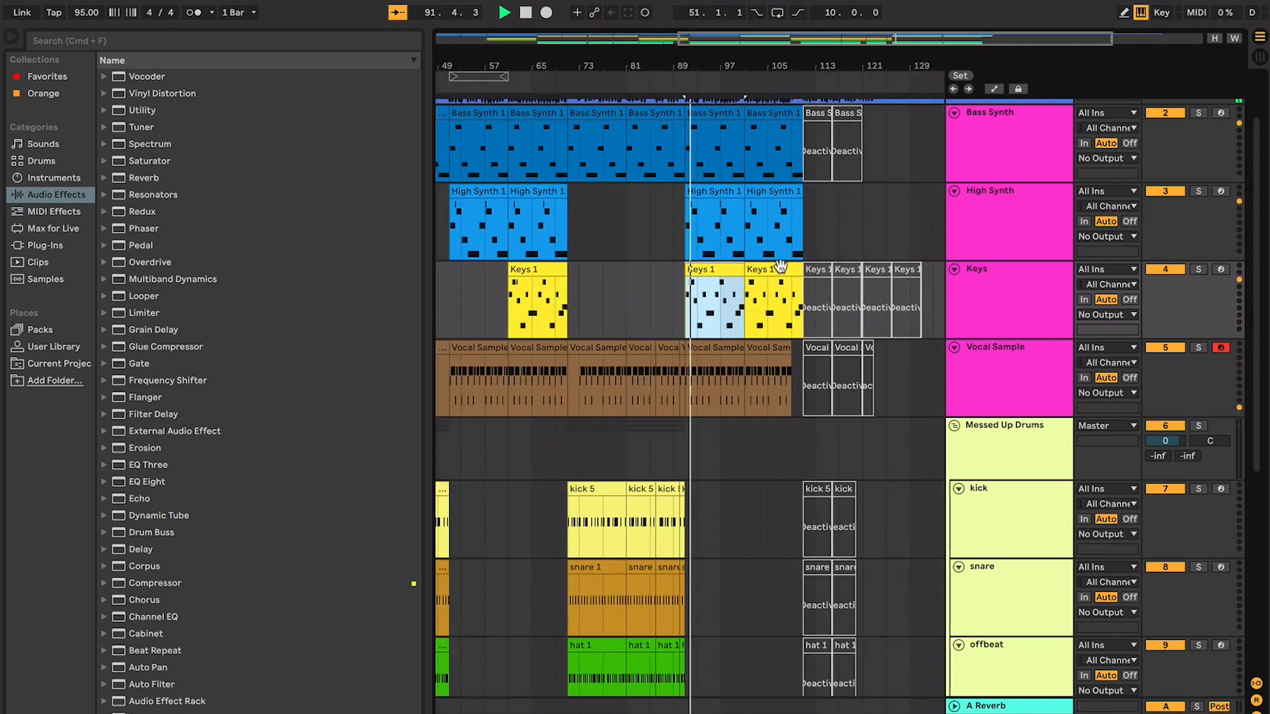
key("plus")
key("plus")
key("plus")
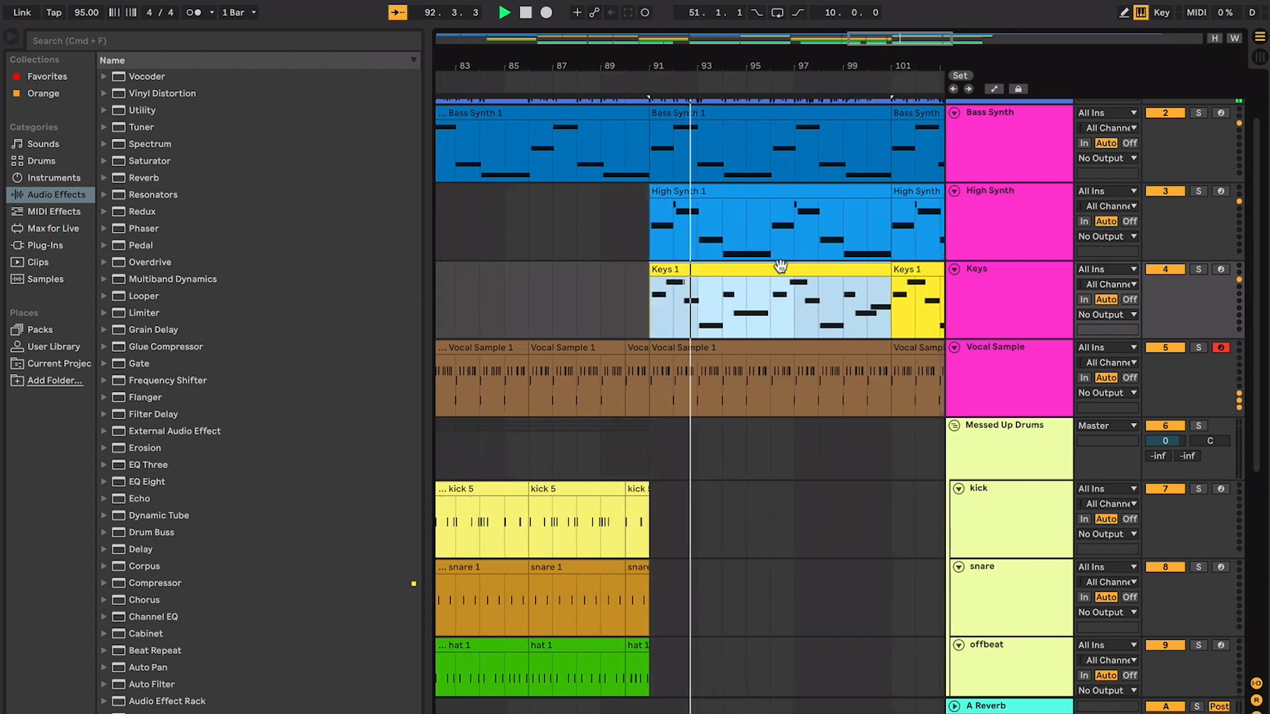
key("minus")
key("minus")
key("minus")
key("space")
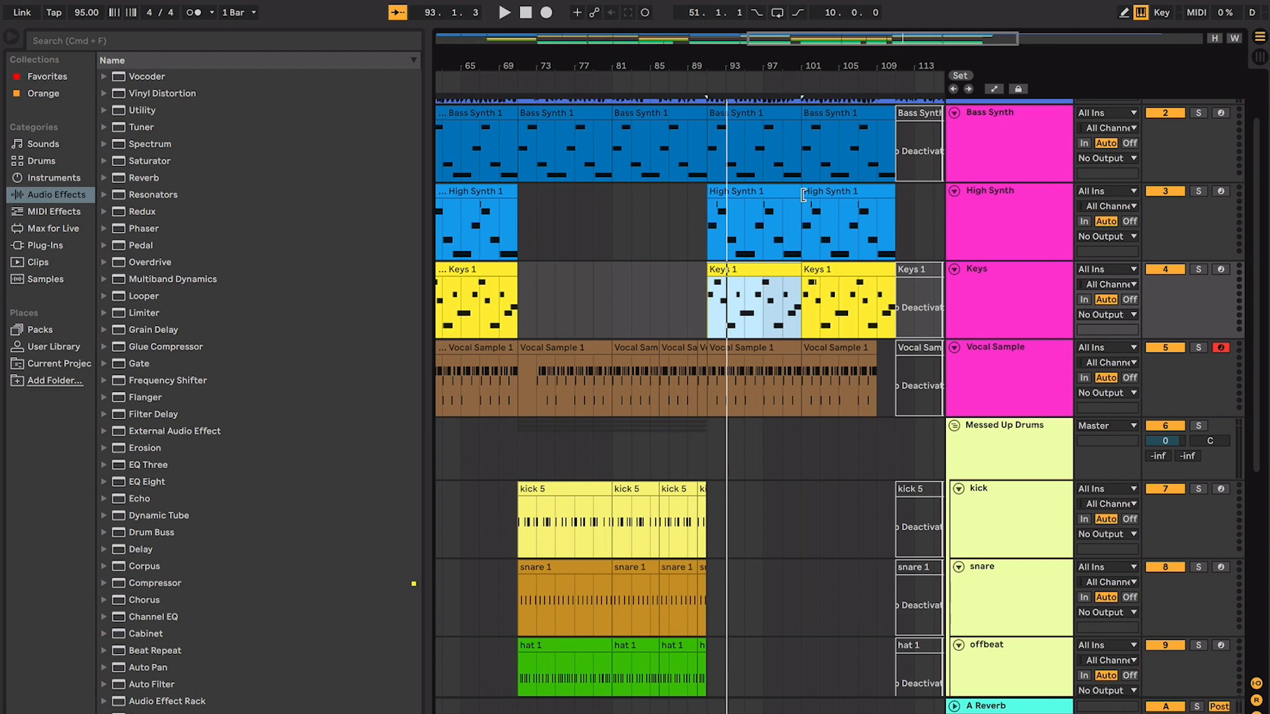
Select the Vocal Sample clip at bars 91 to 101 and inspect it up close
left_click(763, 352)
scroll(764, 357, "up", 2)
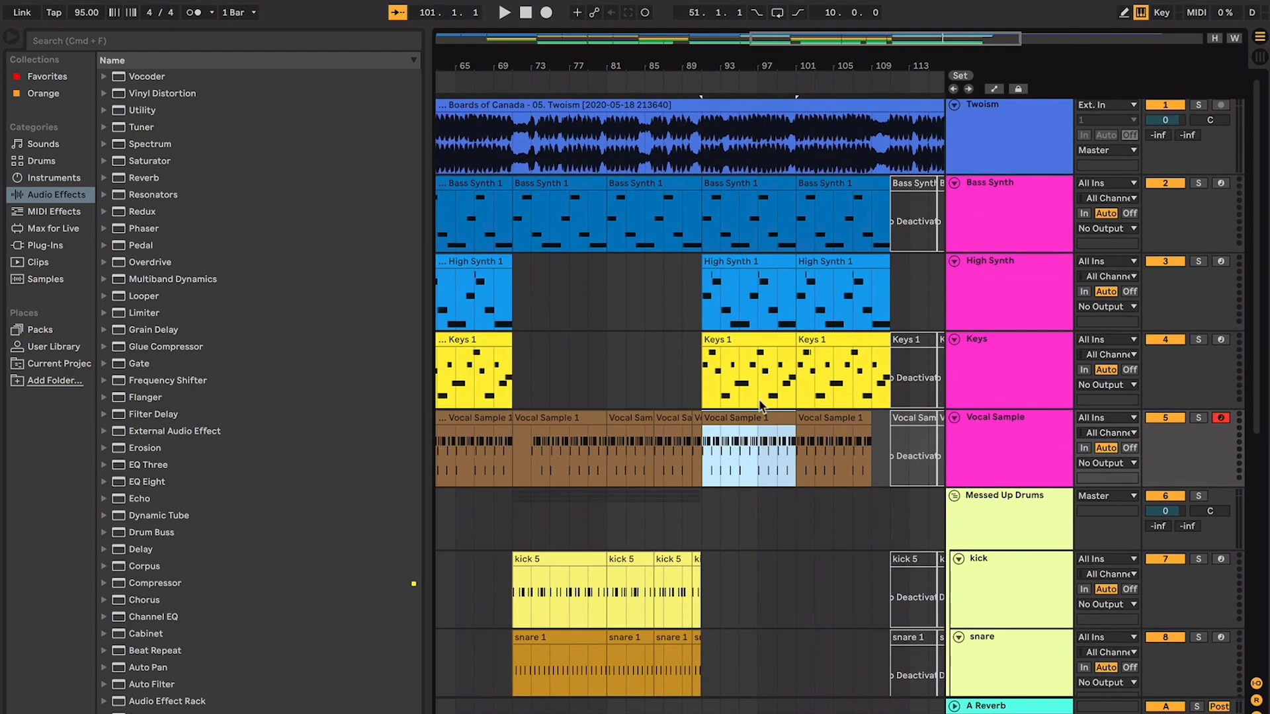
scroll(762, 431, "up", 5)
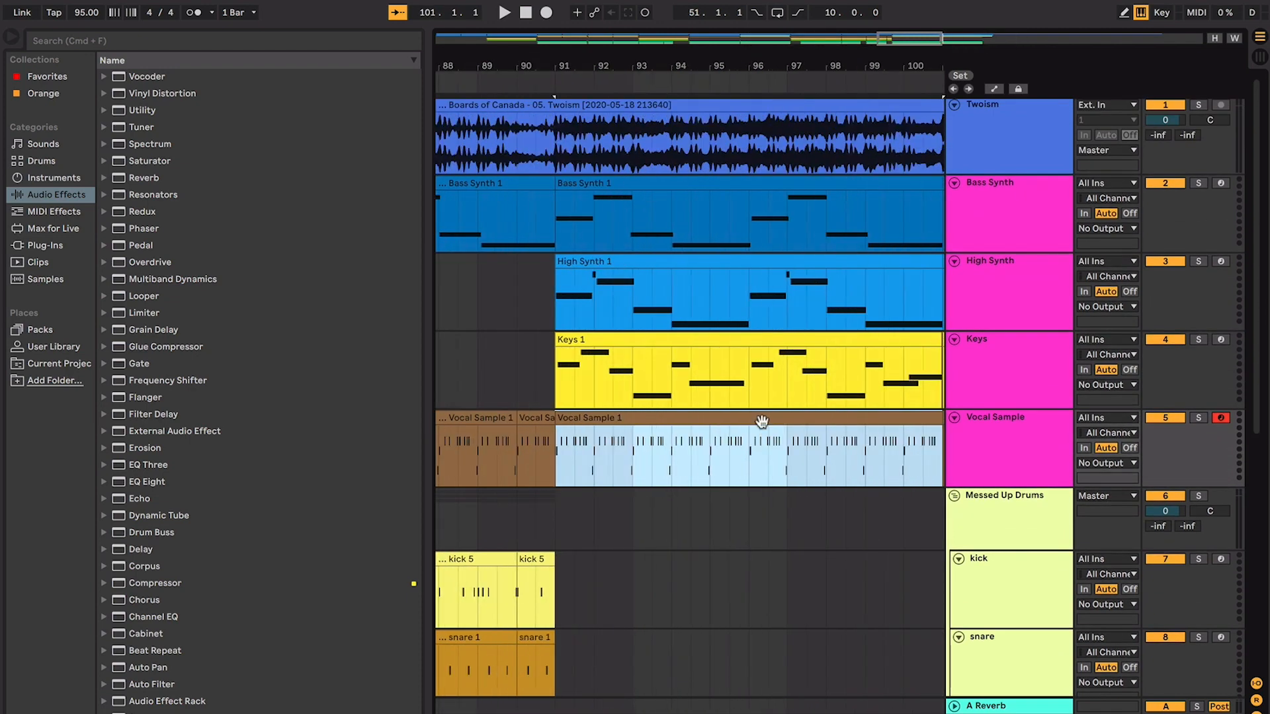
Select the Keys, High Synth and Bass Synth clips at bars 91 to 101 and review the drum clips of that section
left_click(680, 337)
scroll(678, 336, "right", 2)
left_click(645, 266)
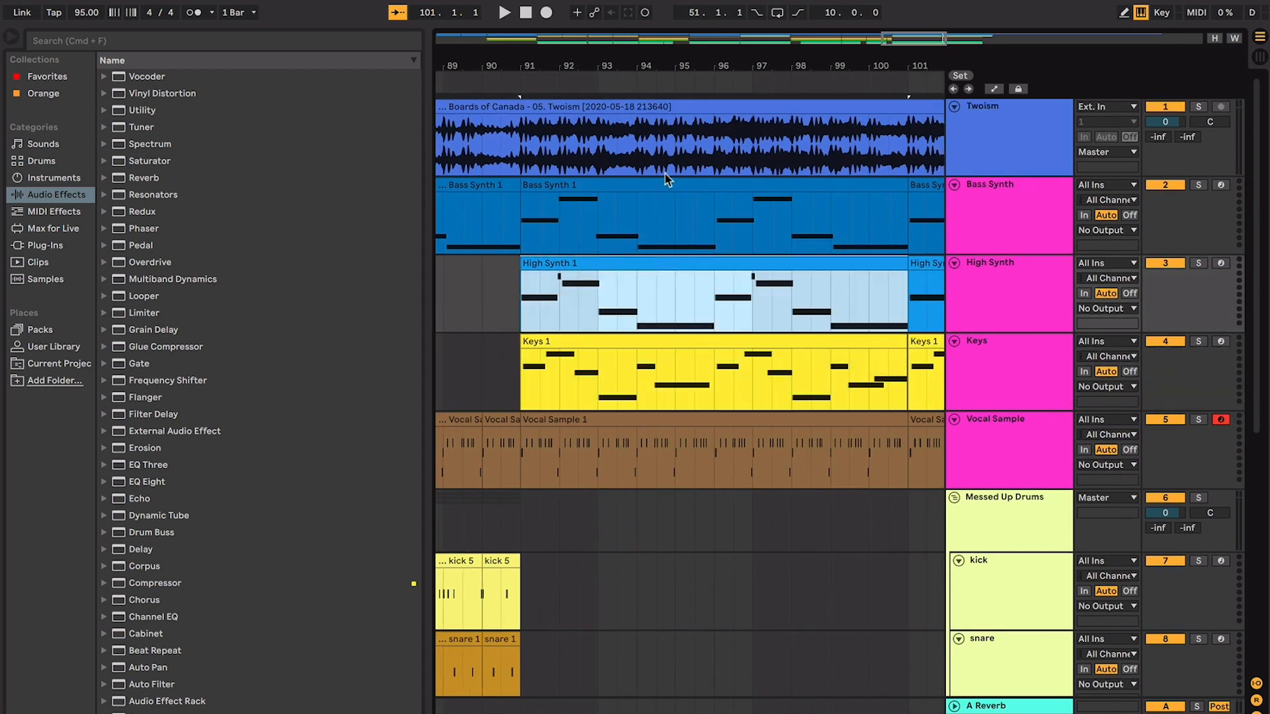
left_click(669, 184, "shift")
scroll(671, 185, "down", 4)
scroll(672, 186, "down", 10)
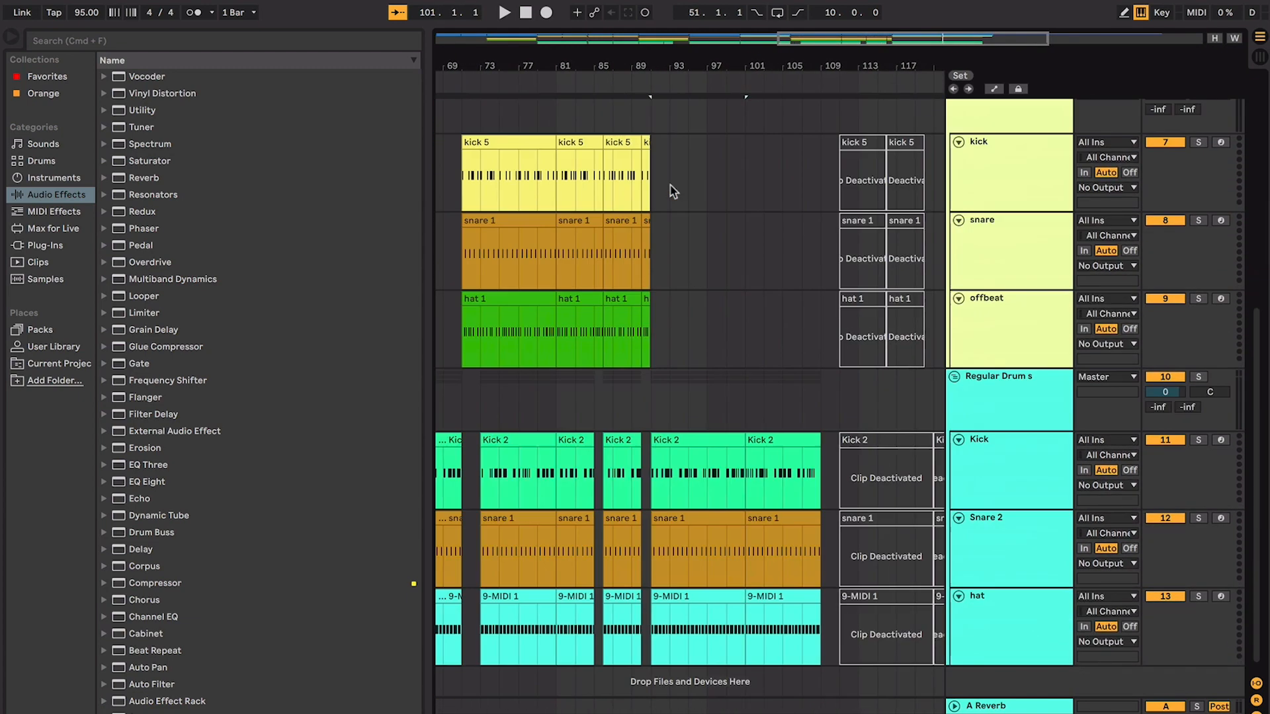
left_click(734, 440)
scroll(738, 441, "up", 10)
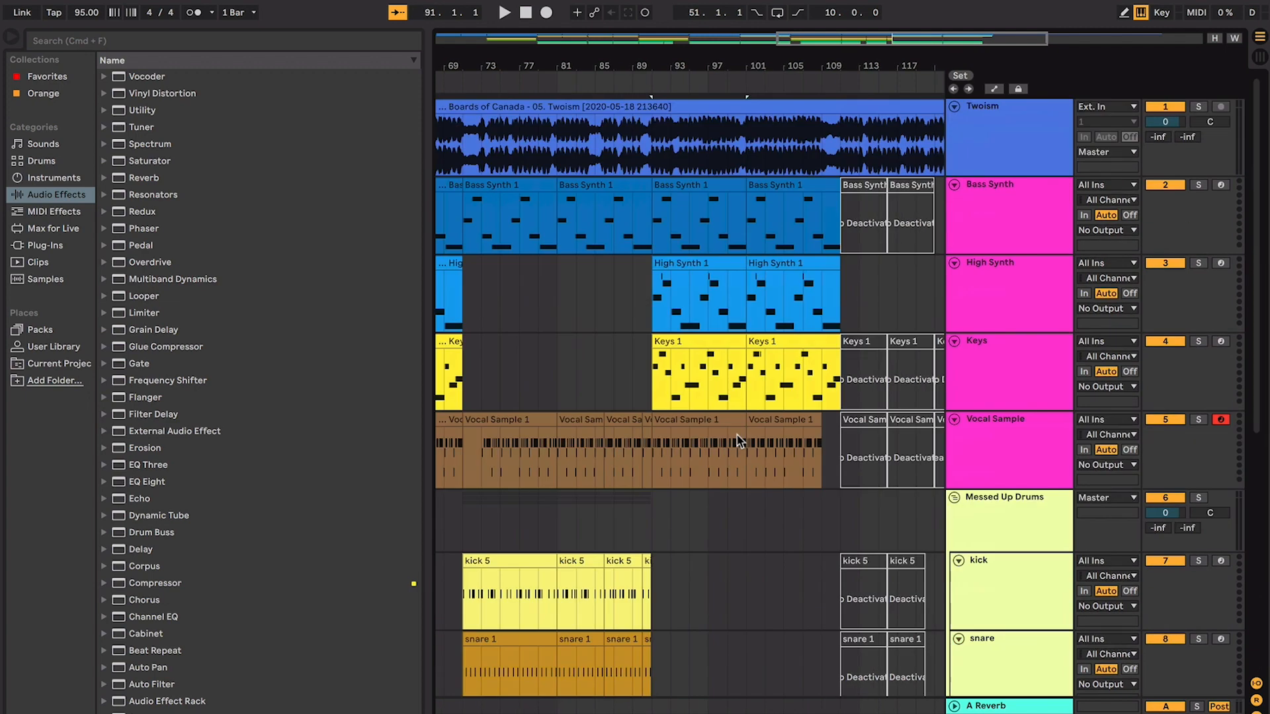
Select the Keys clip at bars 101 to 111 and inspect its notes up close
left_click(760, 369)
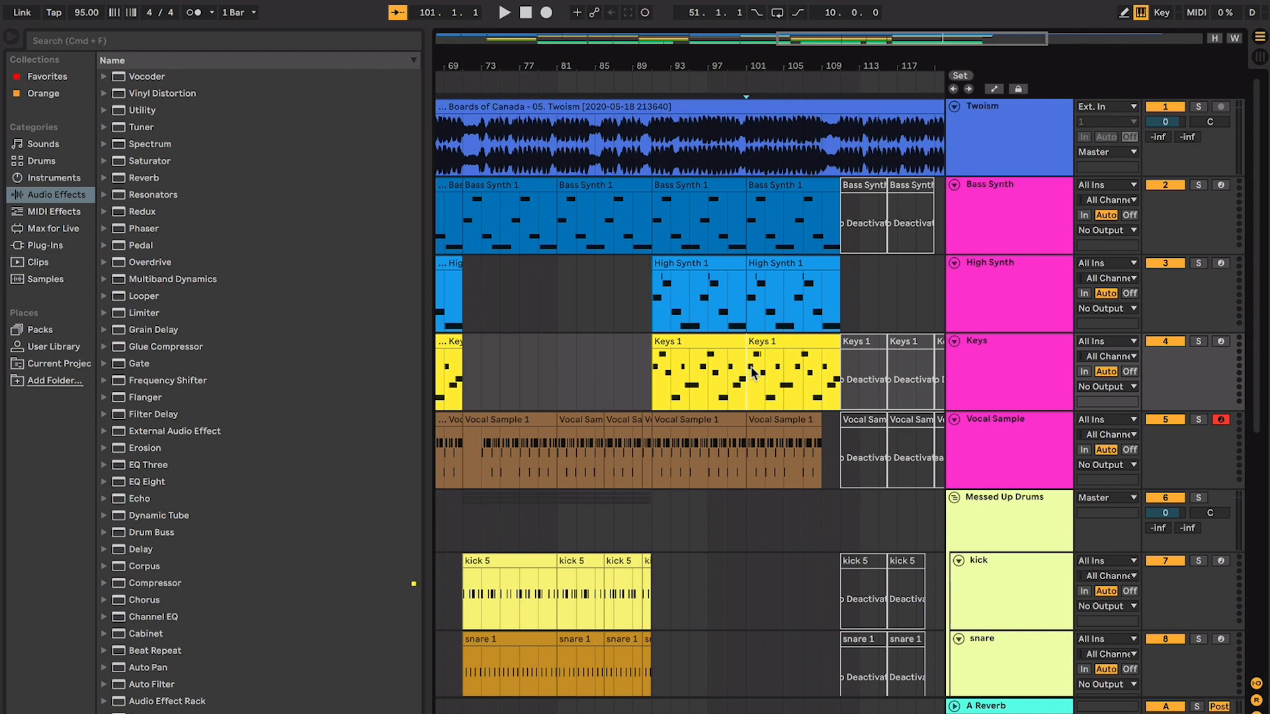
key("plus")
key("plus")
scroll(751, 373, "right", 2)
key("minus")
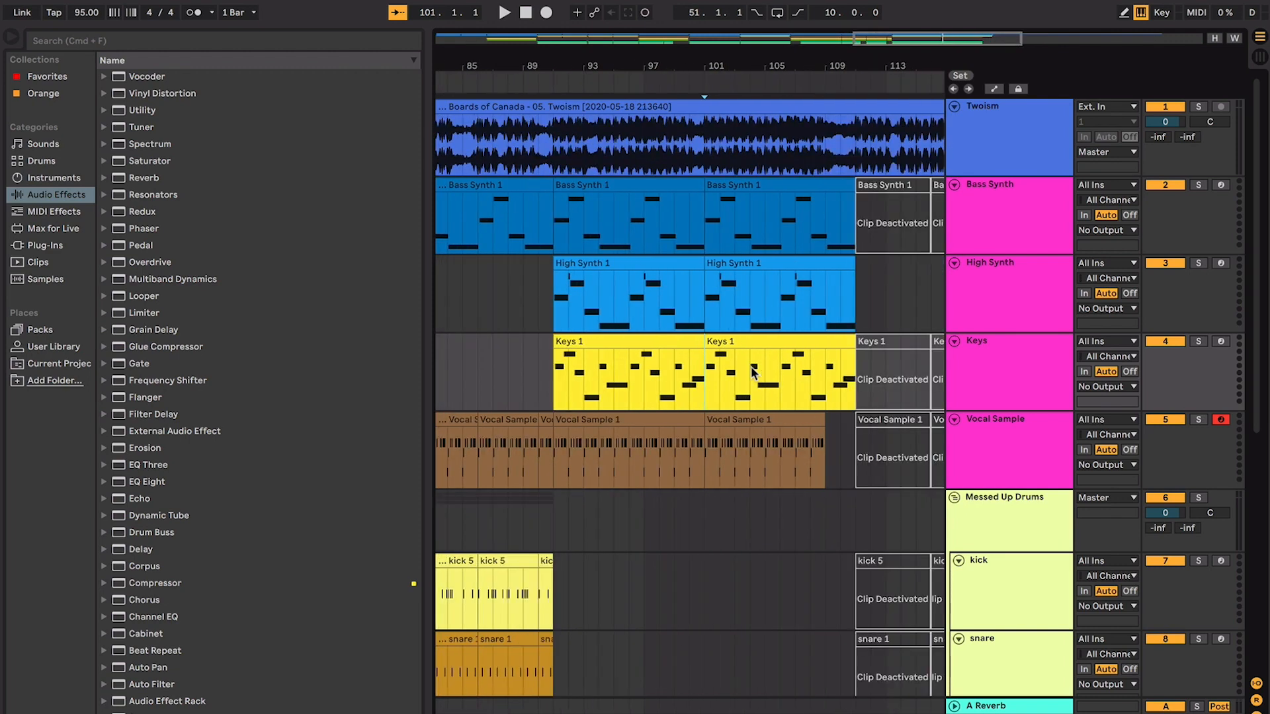
left_click(751, 342)
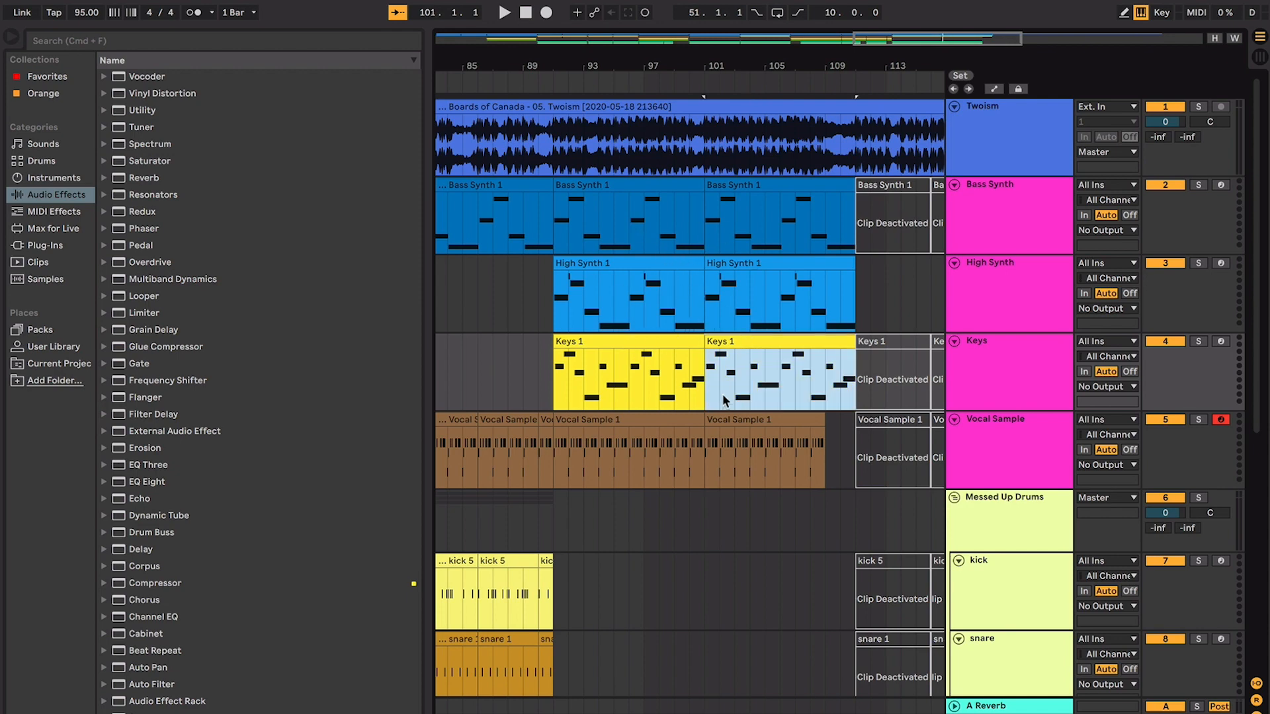
Consolidate the two Vocal Sample clips between bars 91 and 109 into one clip
left_click(729, 421)
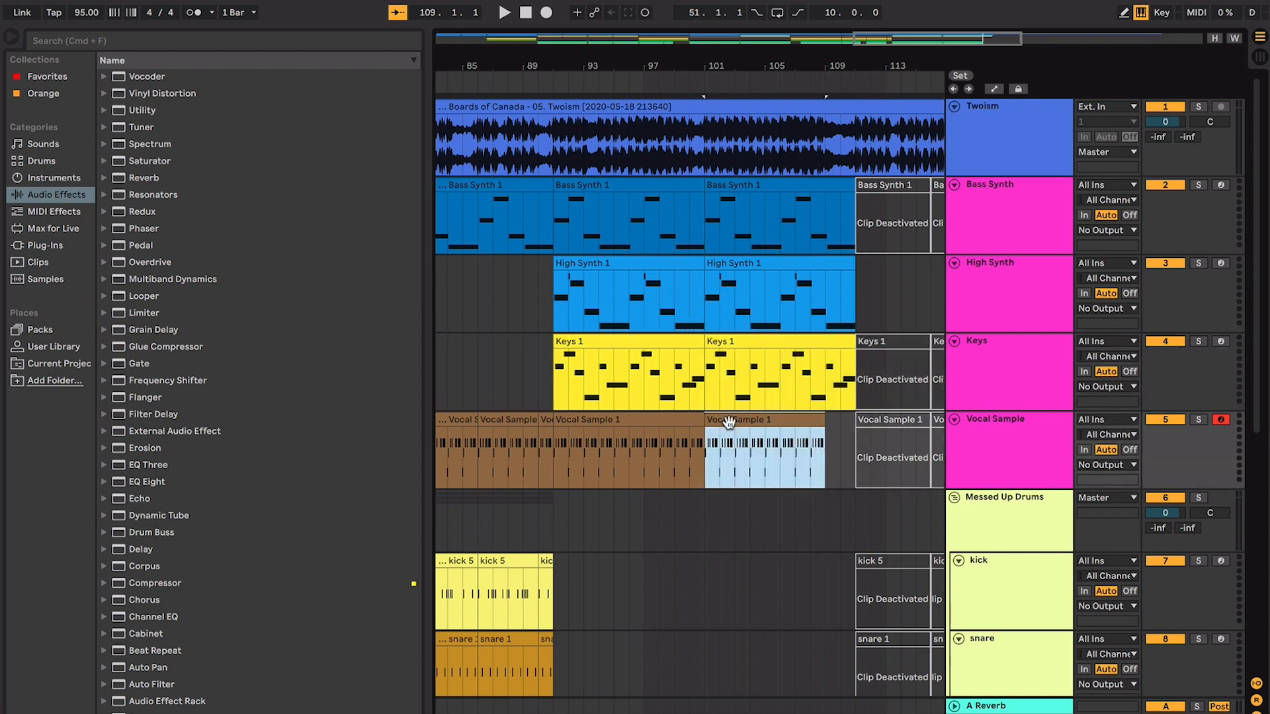
left_click(583, 422, "shift")
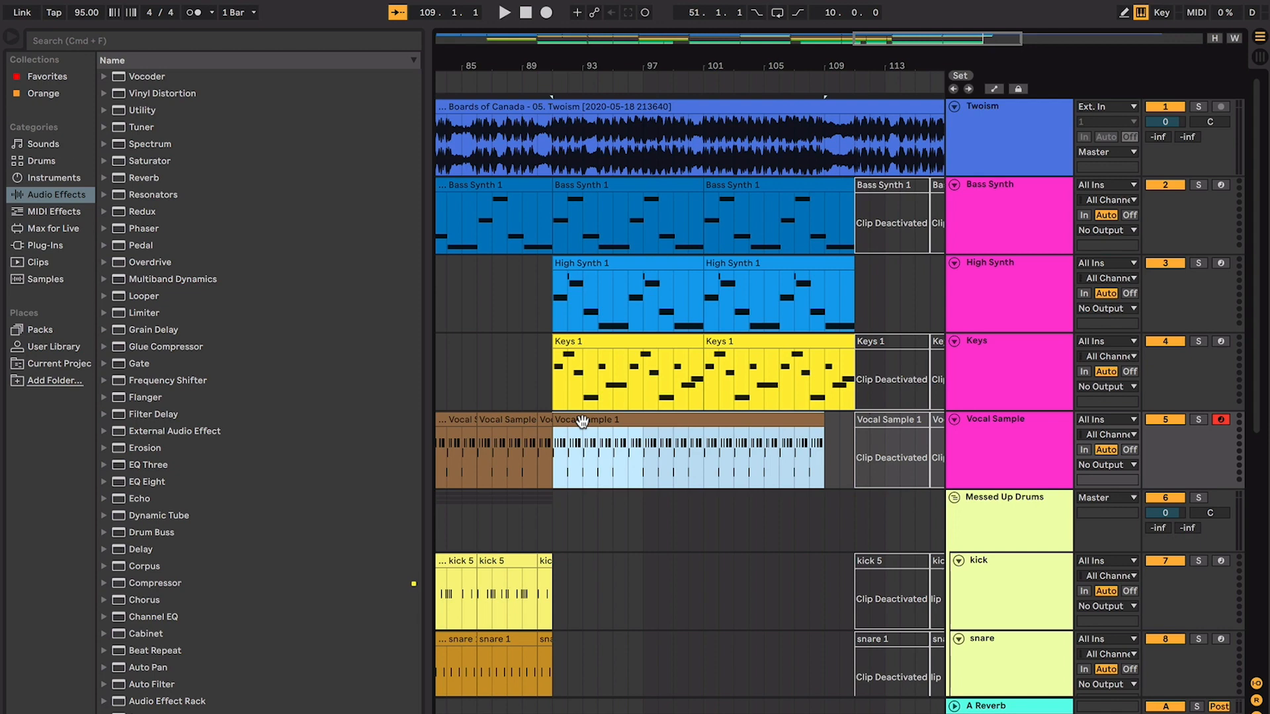
left_click(781, 409)
scroll(789, 411, "right", 2)
scroll(789, 411, "down", 2)
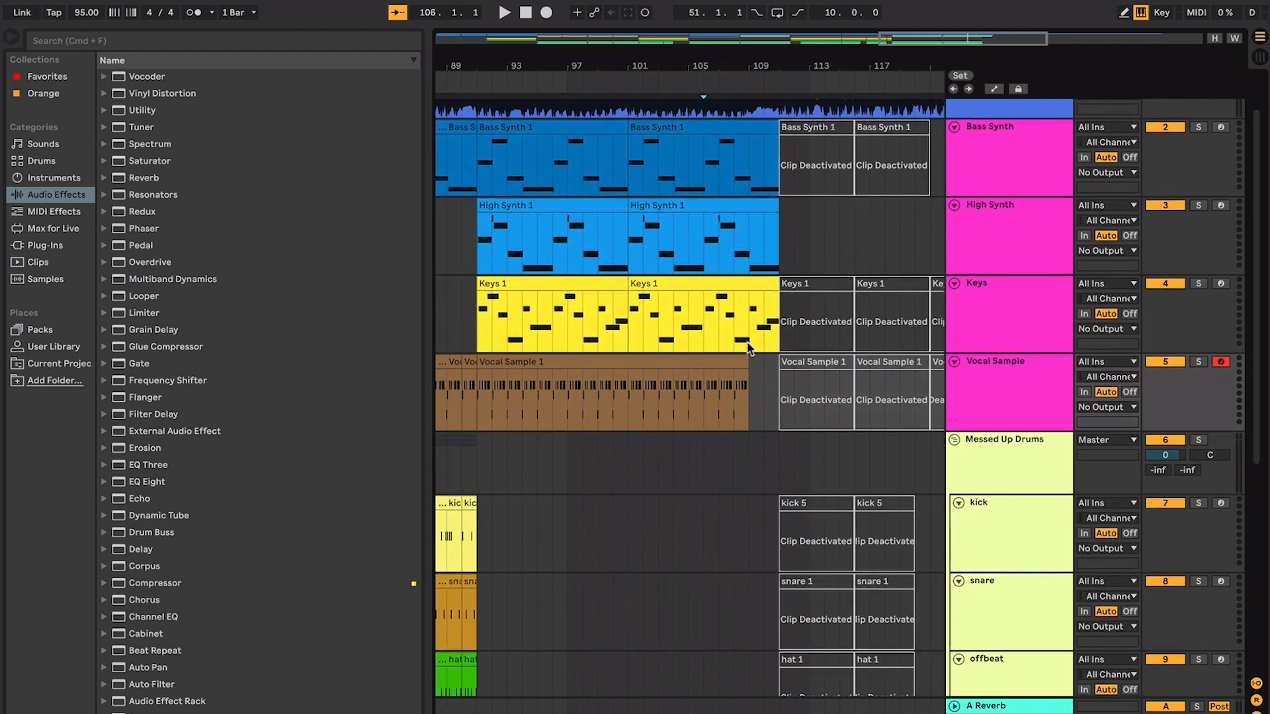
Compare the Keys clip at bars 101 to 111 with the earlier Keys clip at bars 61 to 71
left_click(719, 321)
left_click(672, 284)
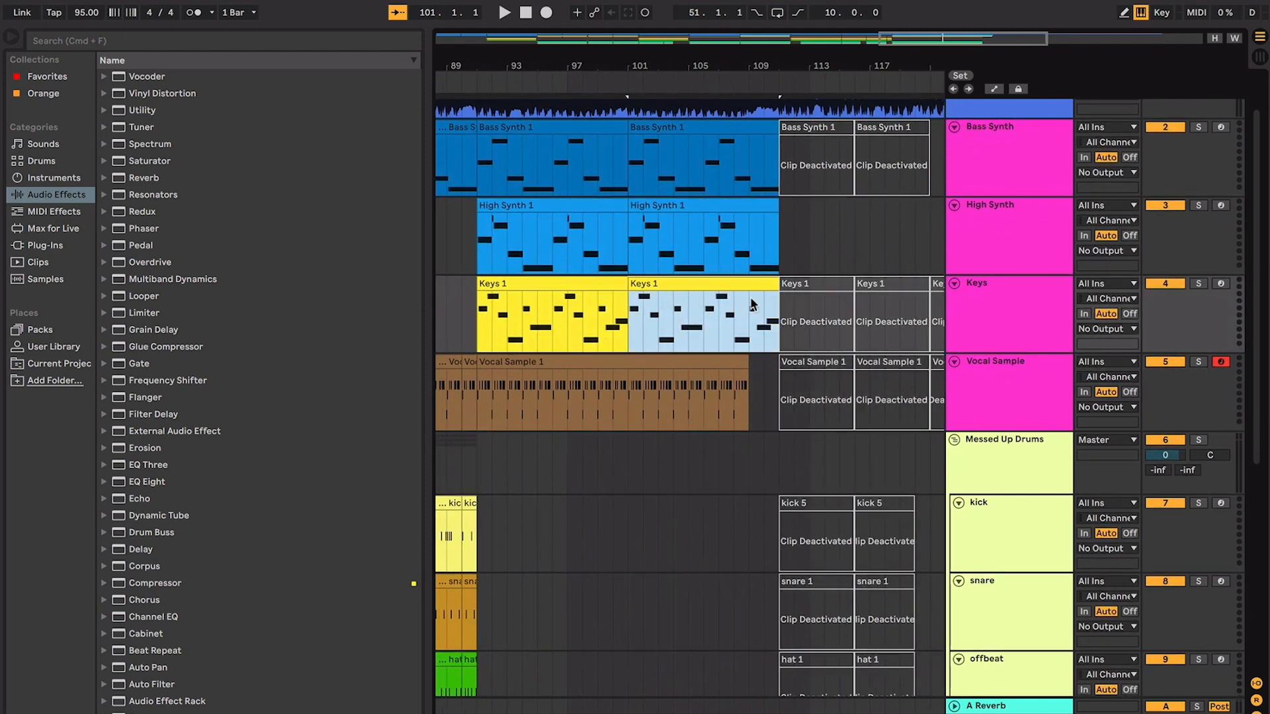
left_click(722, 318)
scroll(724, 320, "right", 2)
scroll(724, 320, "down", 1)
key("minus")
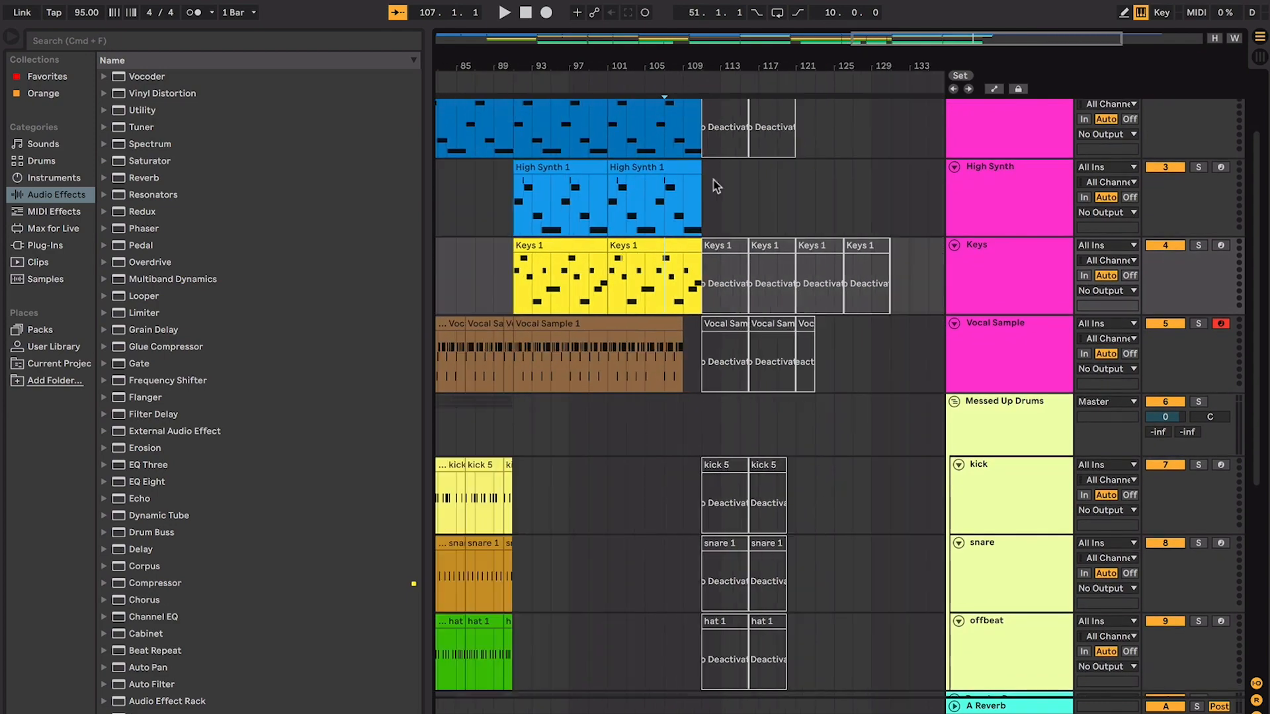
scroll(652, 346, "up", 2)
scroll(654, 347, "left", 6)
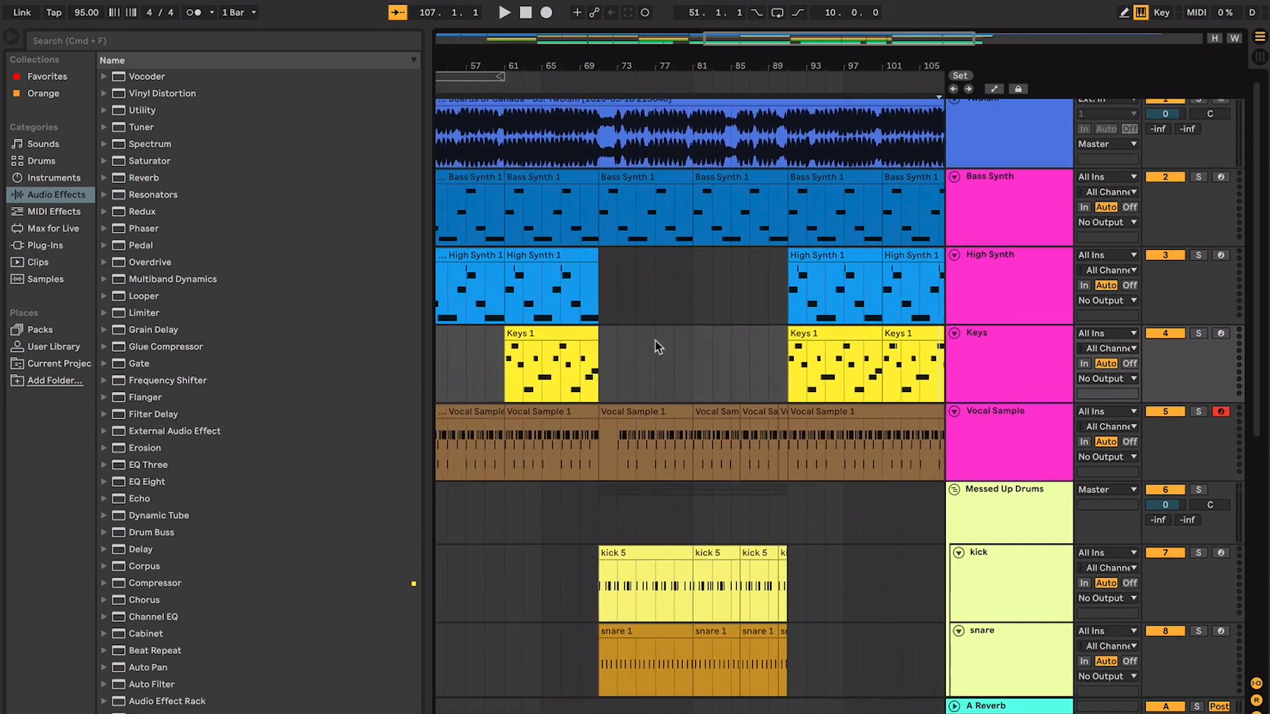
left_click(567, 335)
scroll(620, 342, "right", 3)
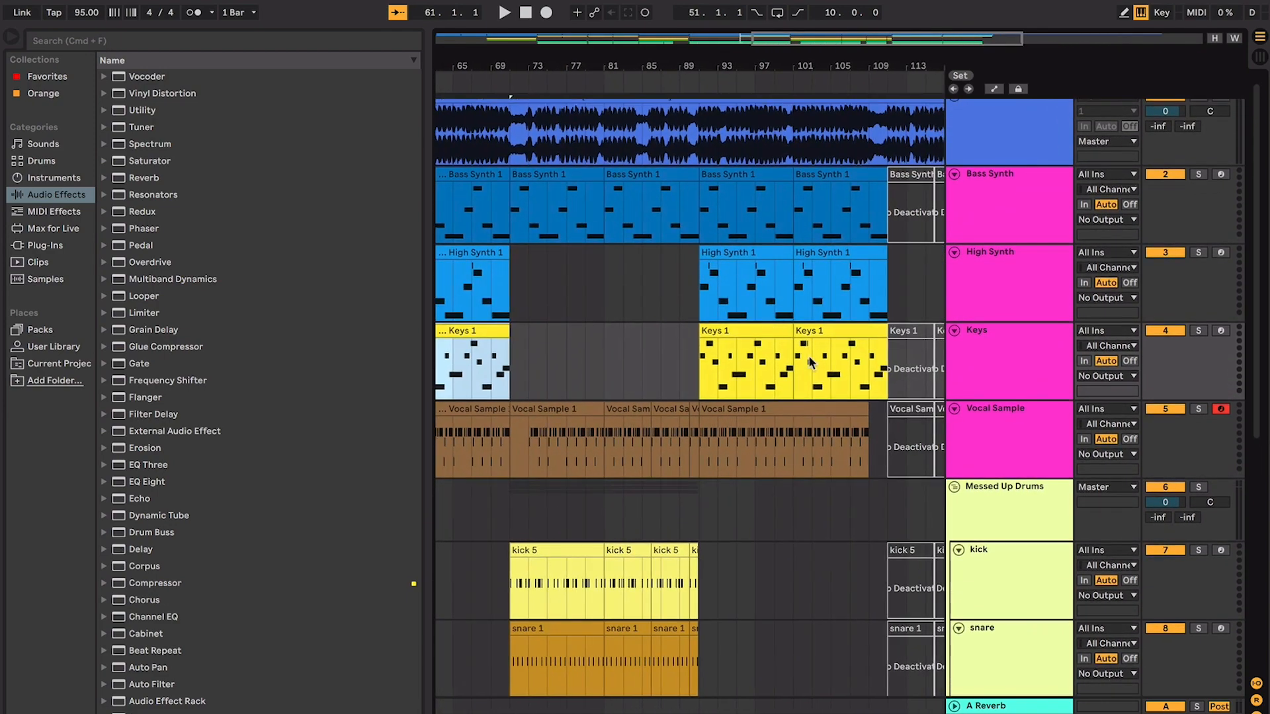
left_click(827, 330)
Play the arrangement from bar 105 and view it out to the end of the track
left_click(831, 359)
key("plus")
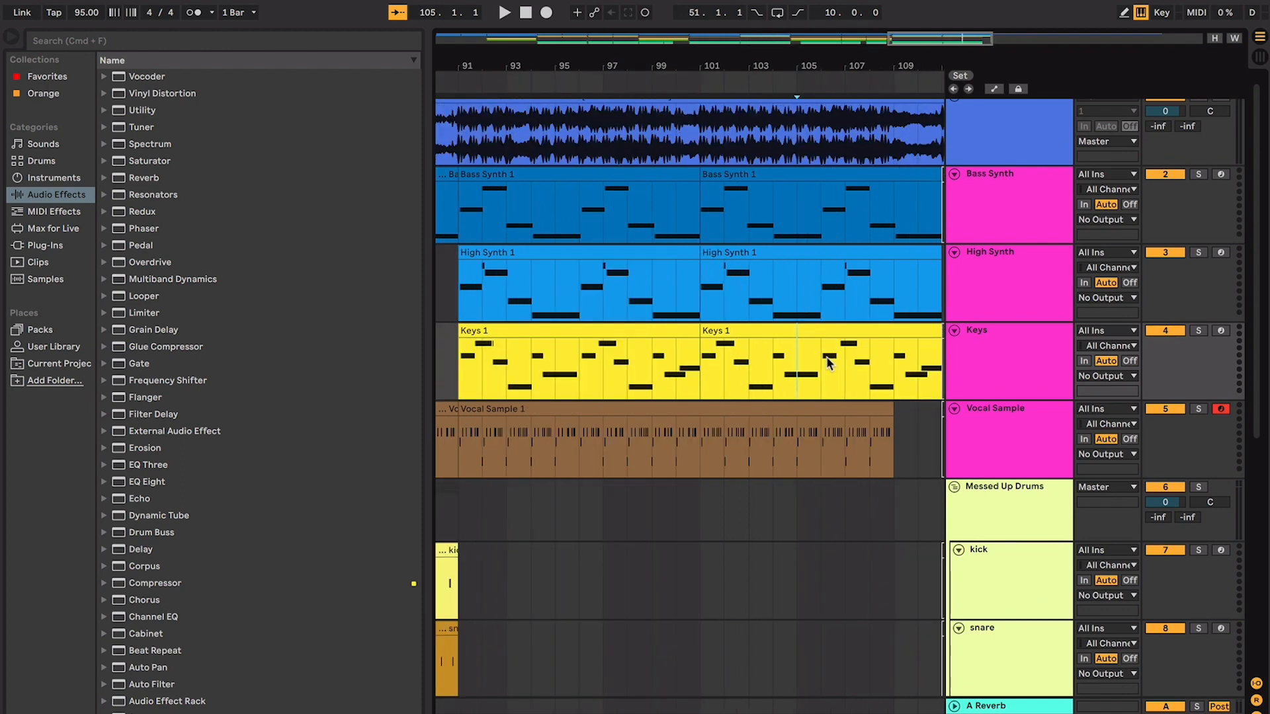
key("space")
key("minus")
key("minus")
key("minus")
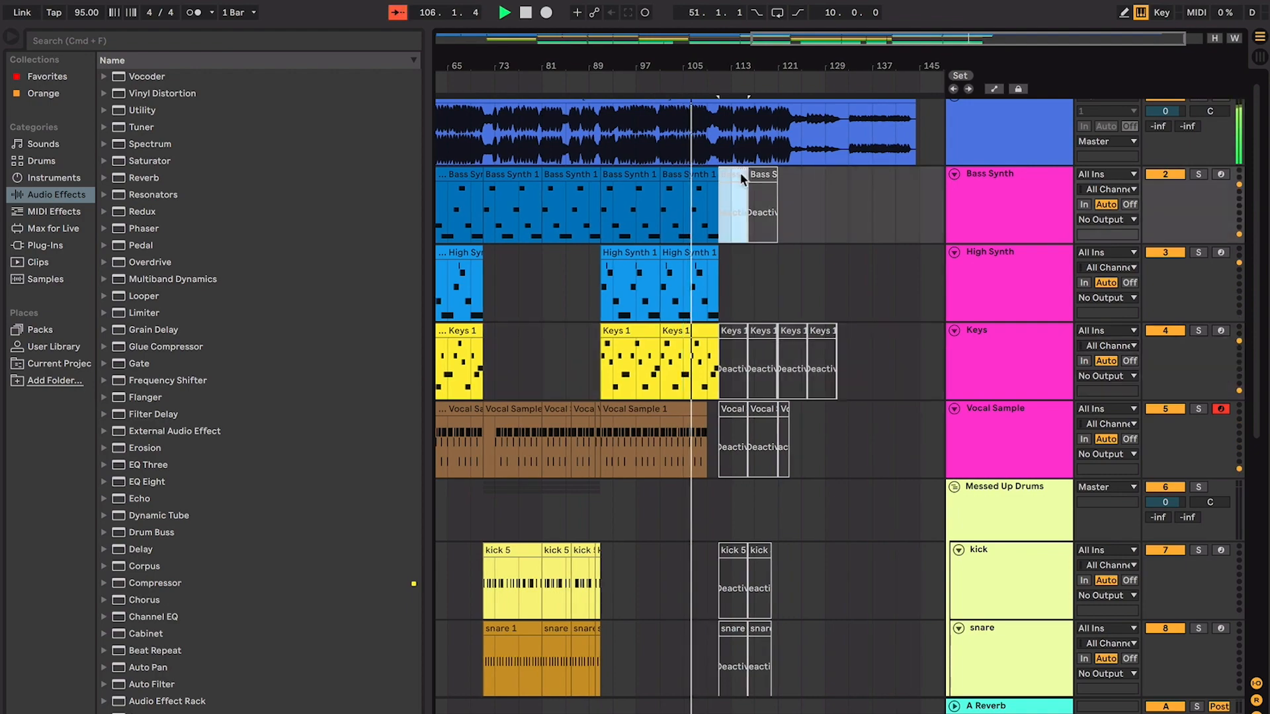
Activate the deactivated clips on all tracks from bar 111 onward
scroll(782, 511, "down", 5)
left_click(886, 599, "shift")
key("minus")
key("0")
key("plus")
key("plus")
key("plus")
key("plus")
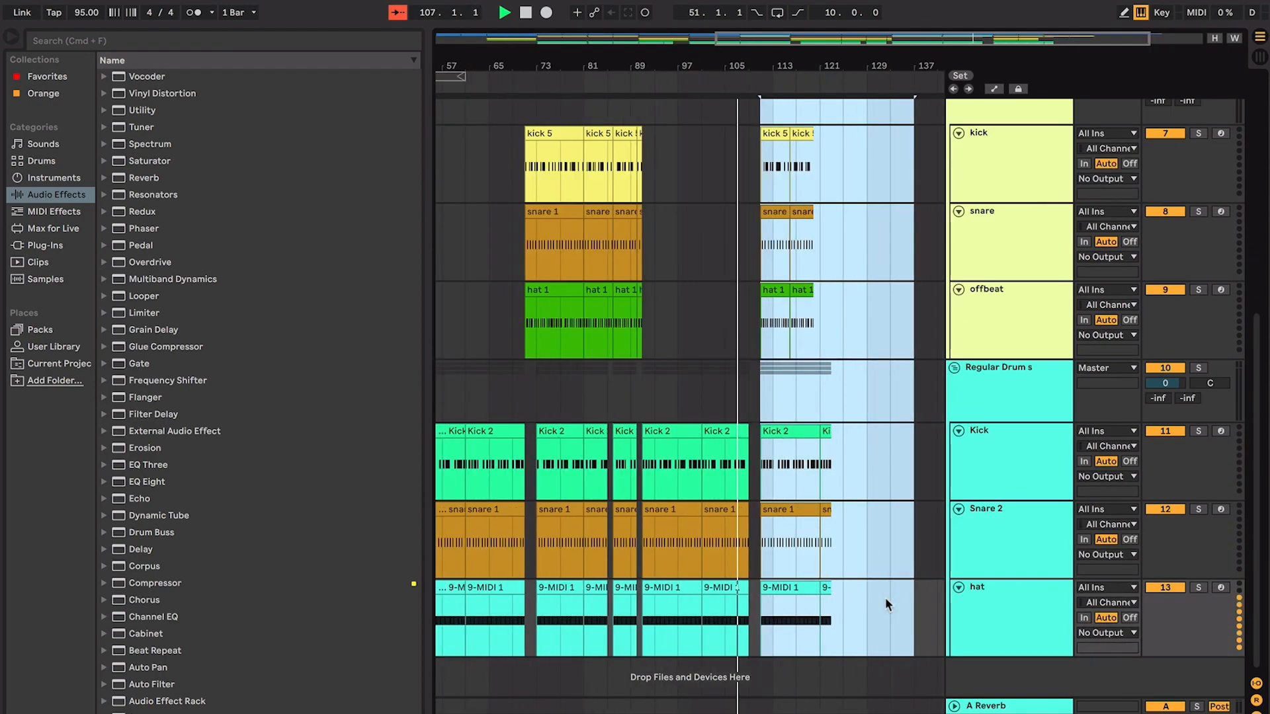
Survey the activated tracks during playback and turn playback follow on to watch the transition into bar 111 up close
scroll(885, 597, "up", 10)
scroll(885, 597, "down", 5)
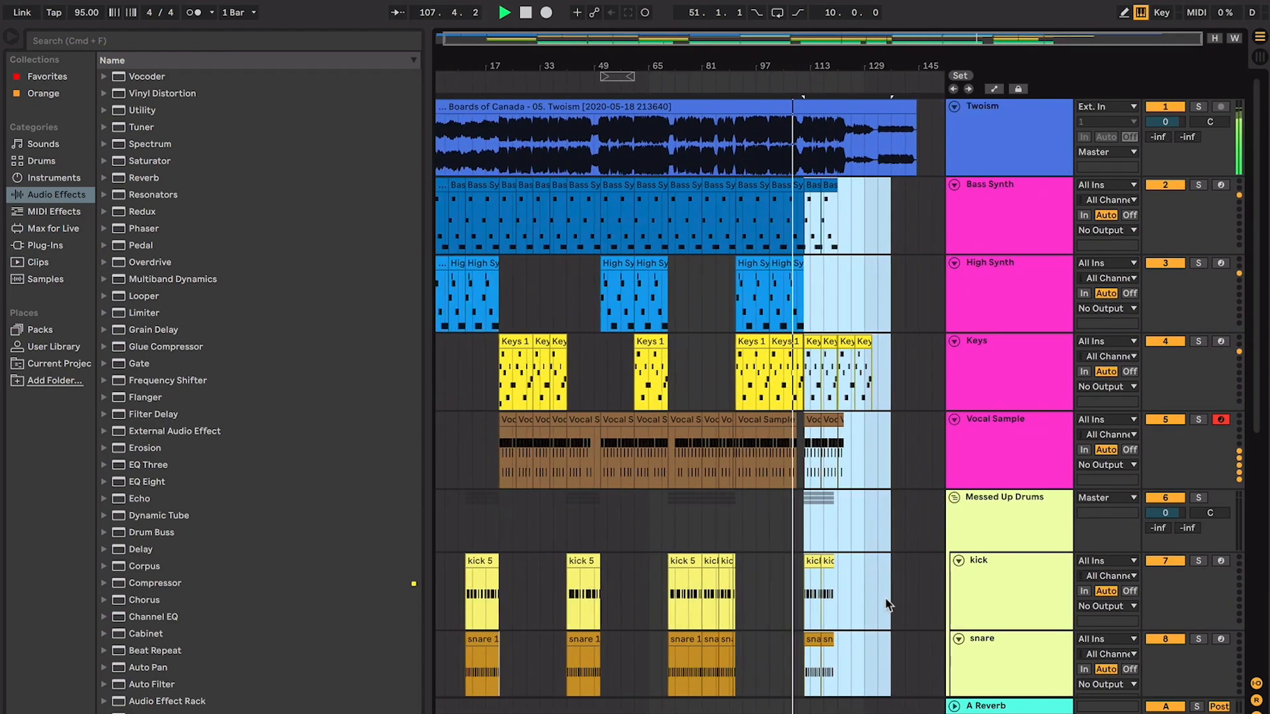
scroll(884, 597, "up", 5)
key("plus")
key("plus")
key("plus")
key("plus")
key("super+shift+f")
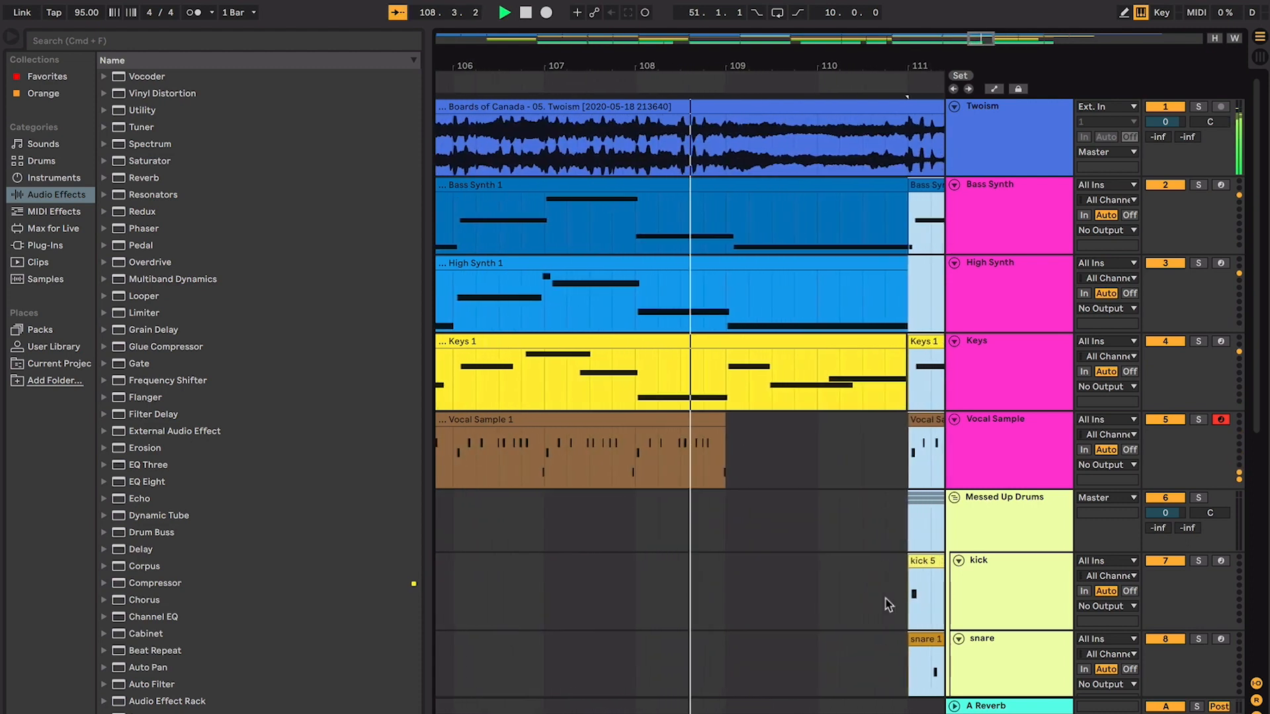
Mark the Vocal Sample gap at bar 109 and review the drum clips from bar 111 against the earlier drum sections during playback
left_click(720, 486)
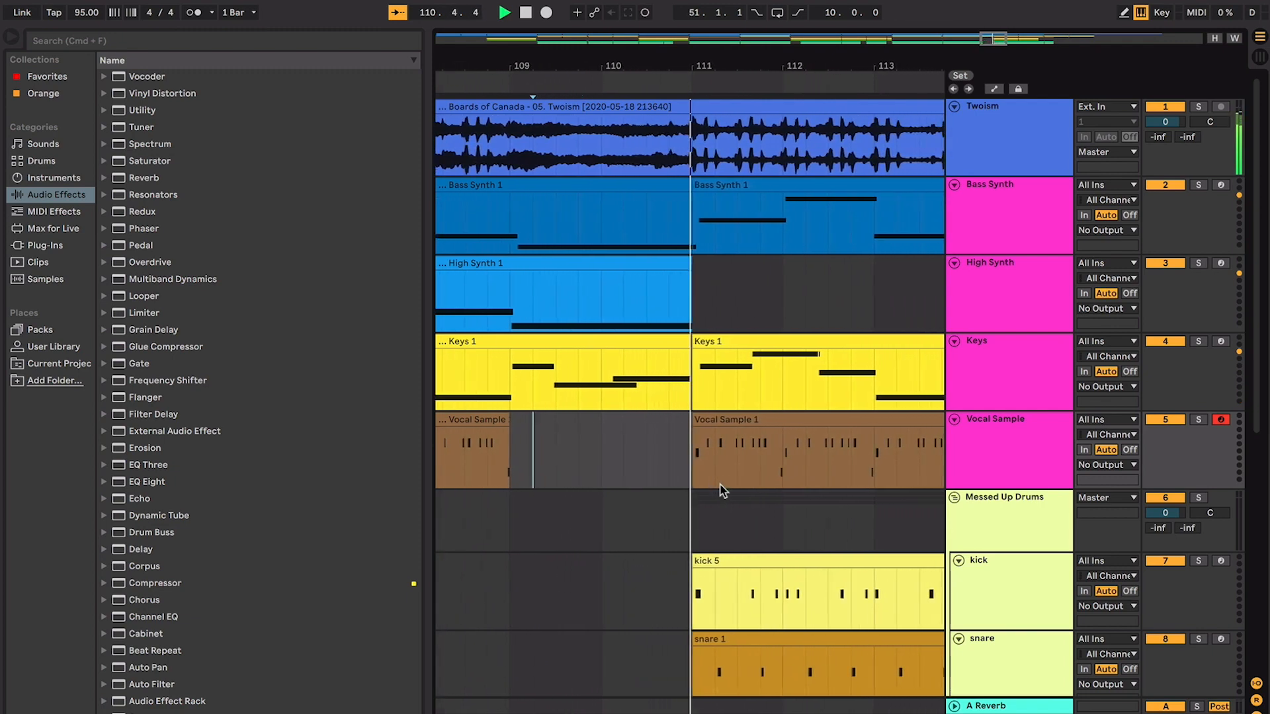
scroll(720, 486, "down", 5)
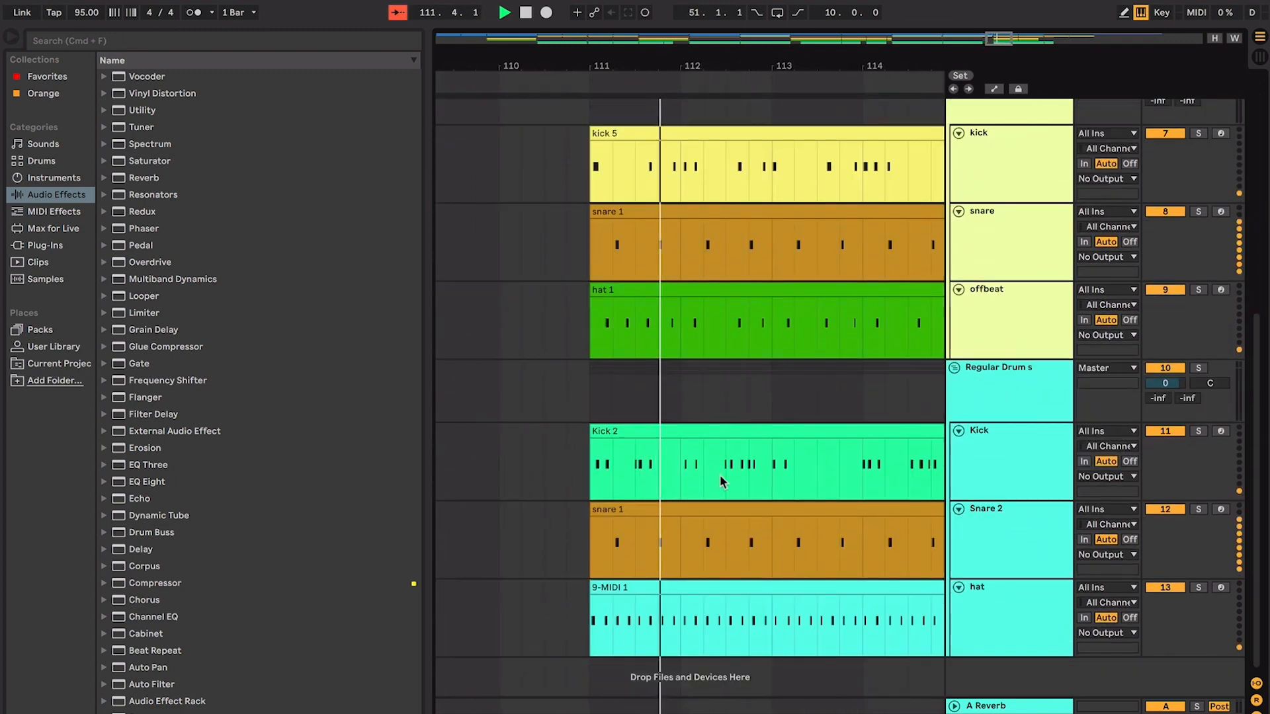
scroll(720, 483, "down", 5)
scroll(720, 482, "left", 6)
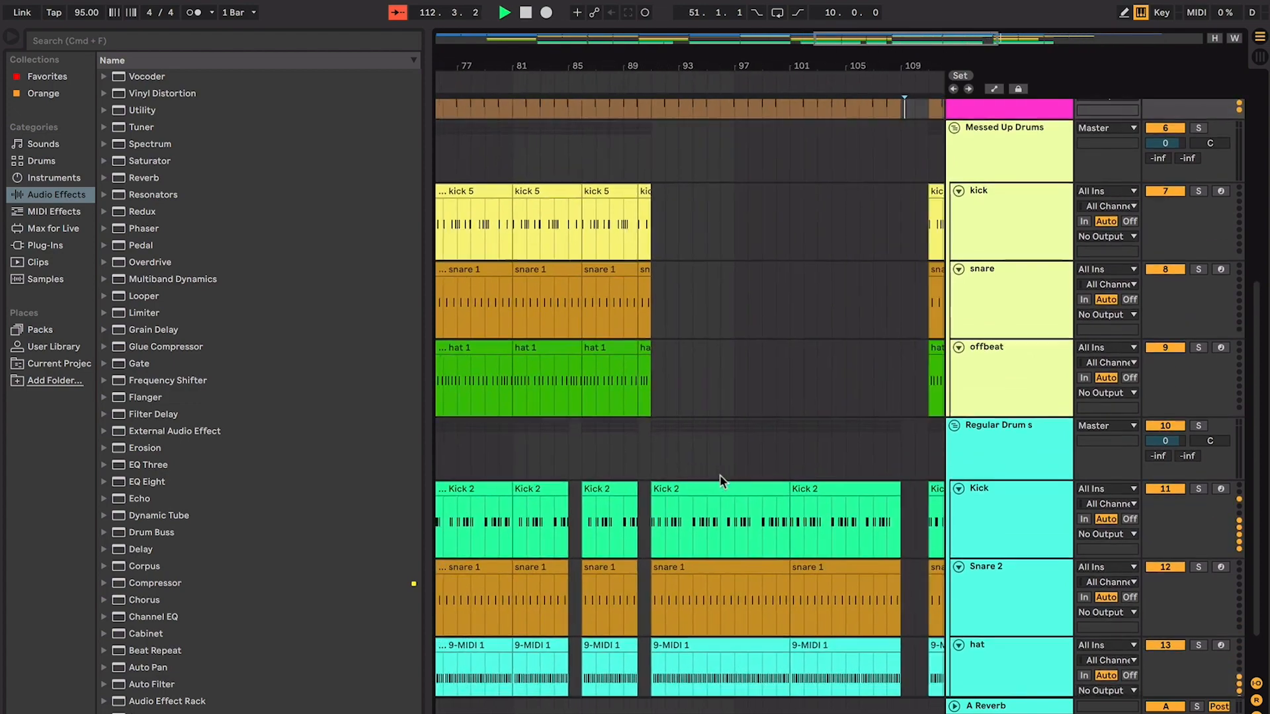
scroll(720, 482, "right", 4)
scroll(719, 474, "up", 5)
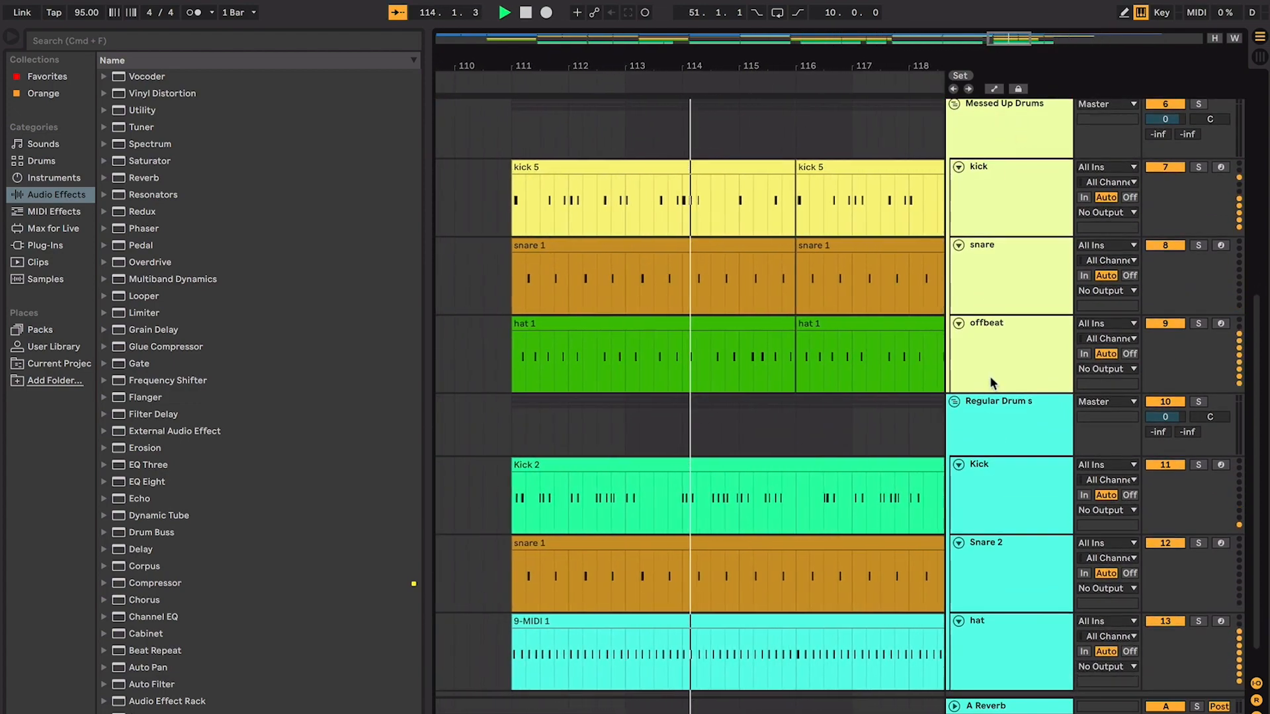
scroll(989, 376, "up", 4)
scroll(989, 375, "up", 4)
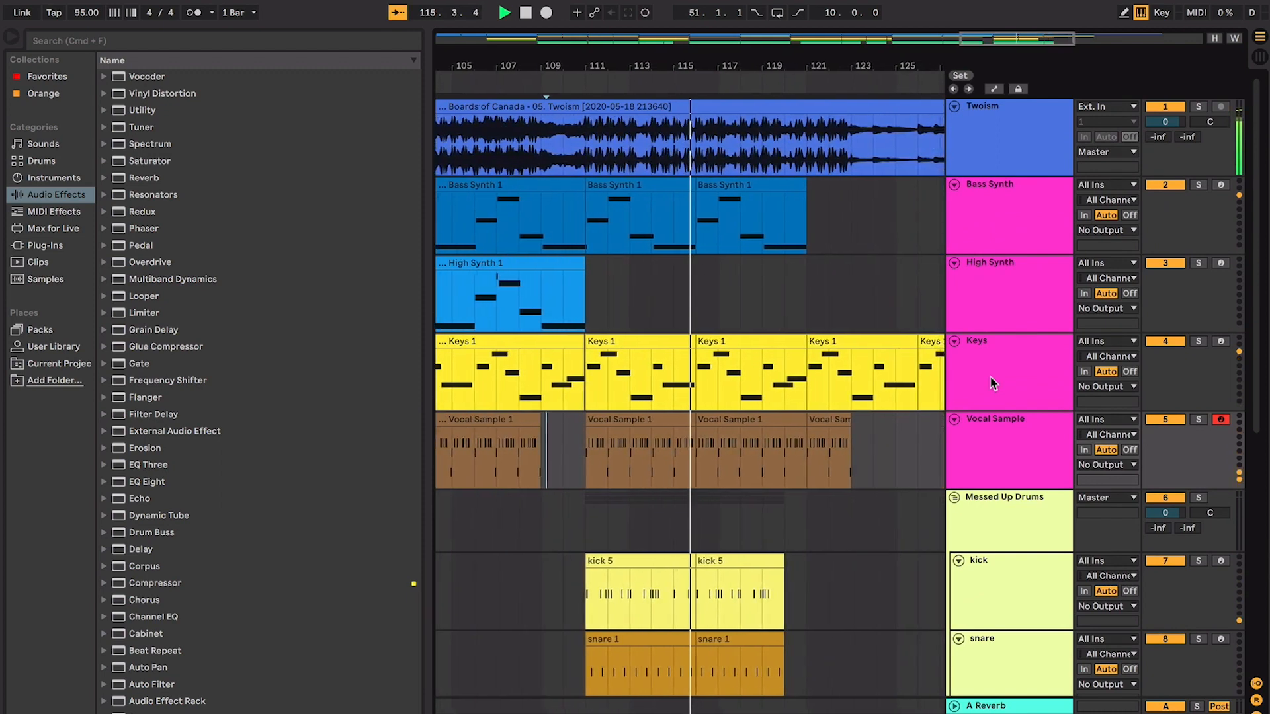
Audition the closing section through the end of the last Keys clip at bar 131 and stop playback
key("plus")
key("plus")
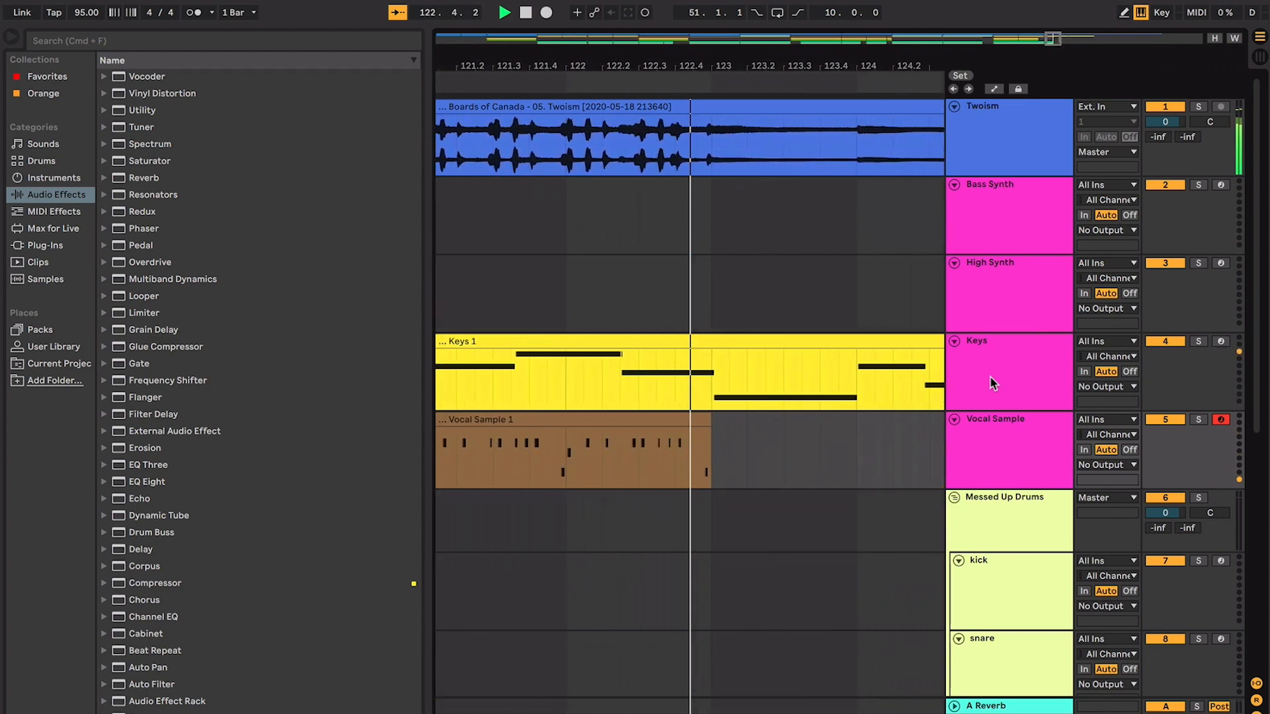
key("minus")
key("minus")
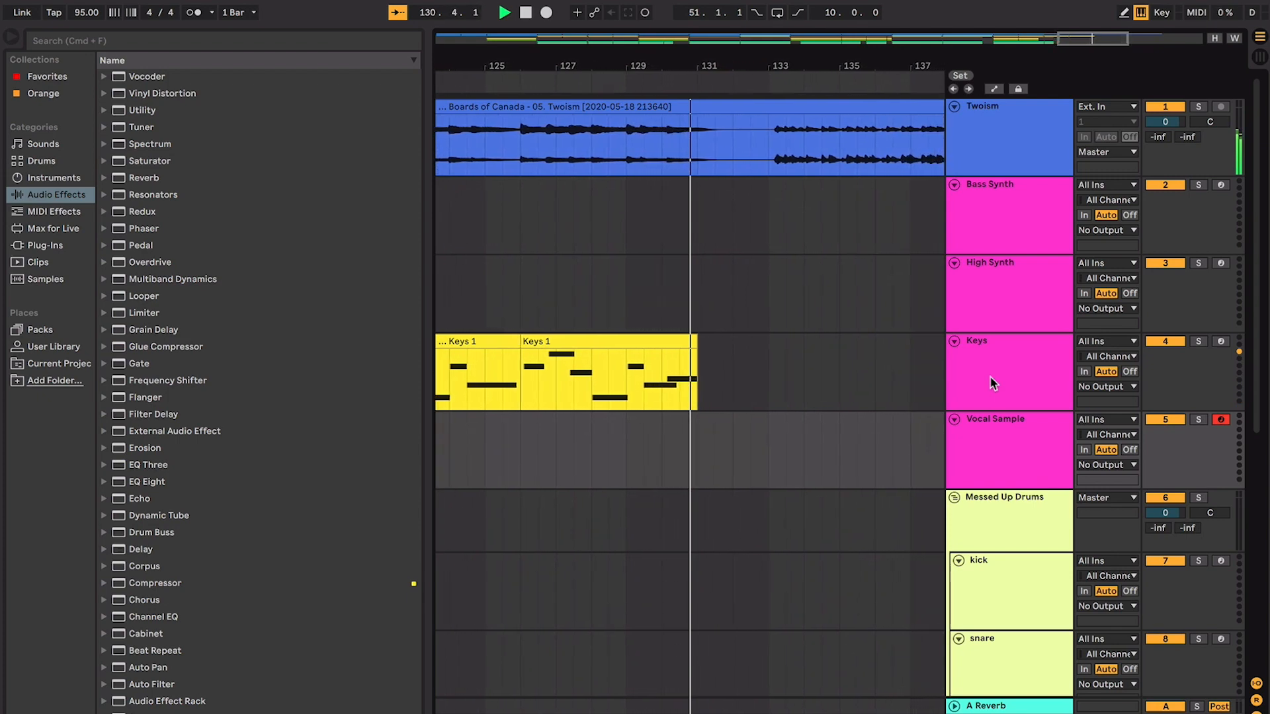
key("minus")
key("minus")
key("minus")
key("minus")
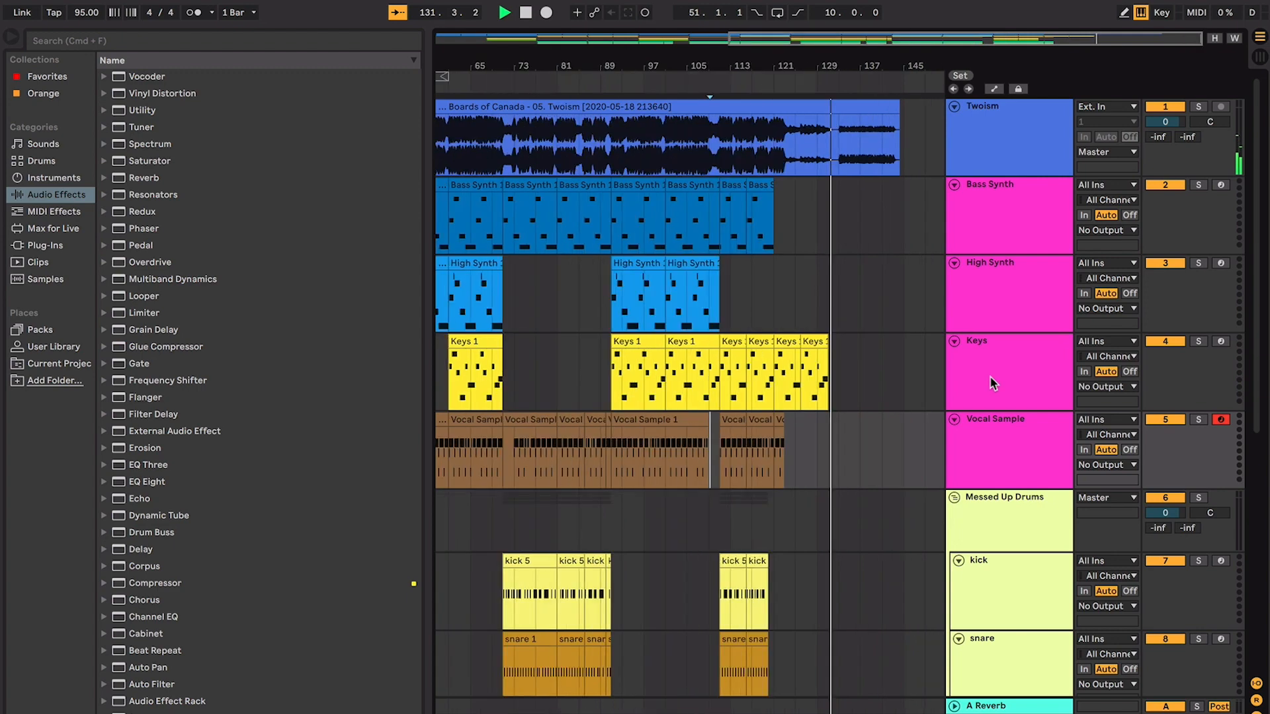
key("space")
Select the High Synth clip at bars 101 to 111 and highlight the empty High Synth stretch after bar 111
key("plus")
key("plus")
key("plus")
scroll(654, 263, "right", 1)
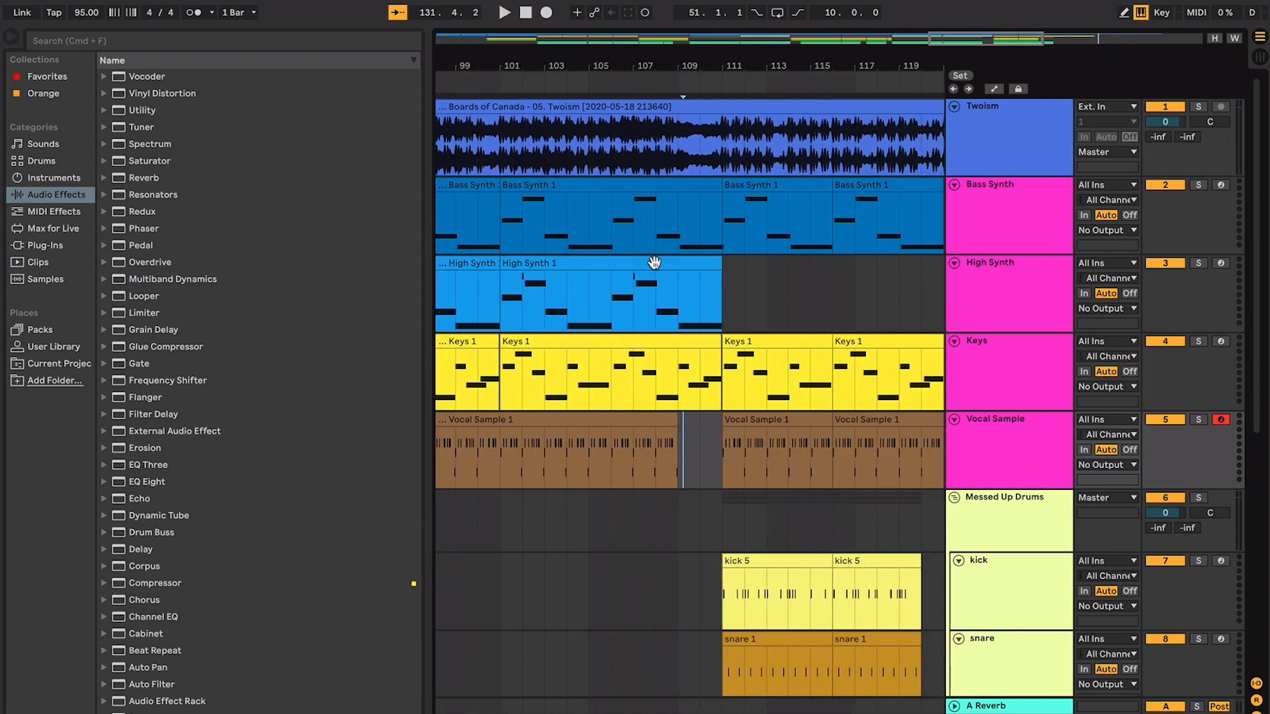
scroll(654, 262, "down", 1)
left_click(655, 263)
key("minus")
key("minus")
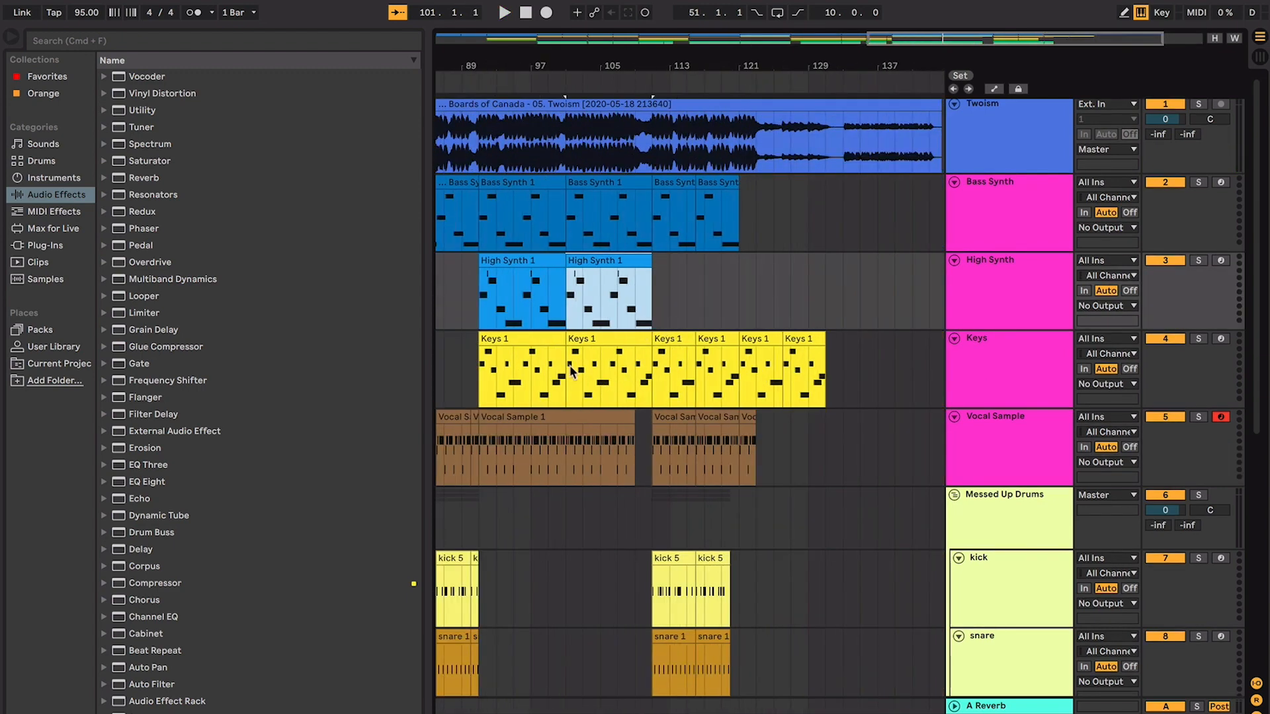
left_click_drag(659, 297, 835, 323)
Consolidate the two Keys clips between bars 111 and 121 into one clip
left_click(679, 340)
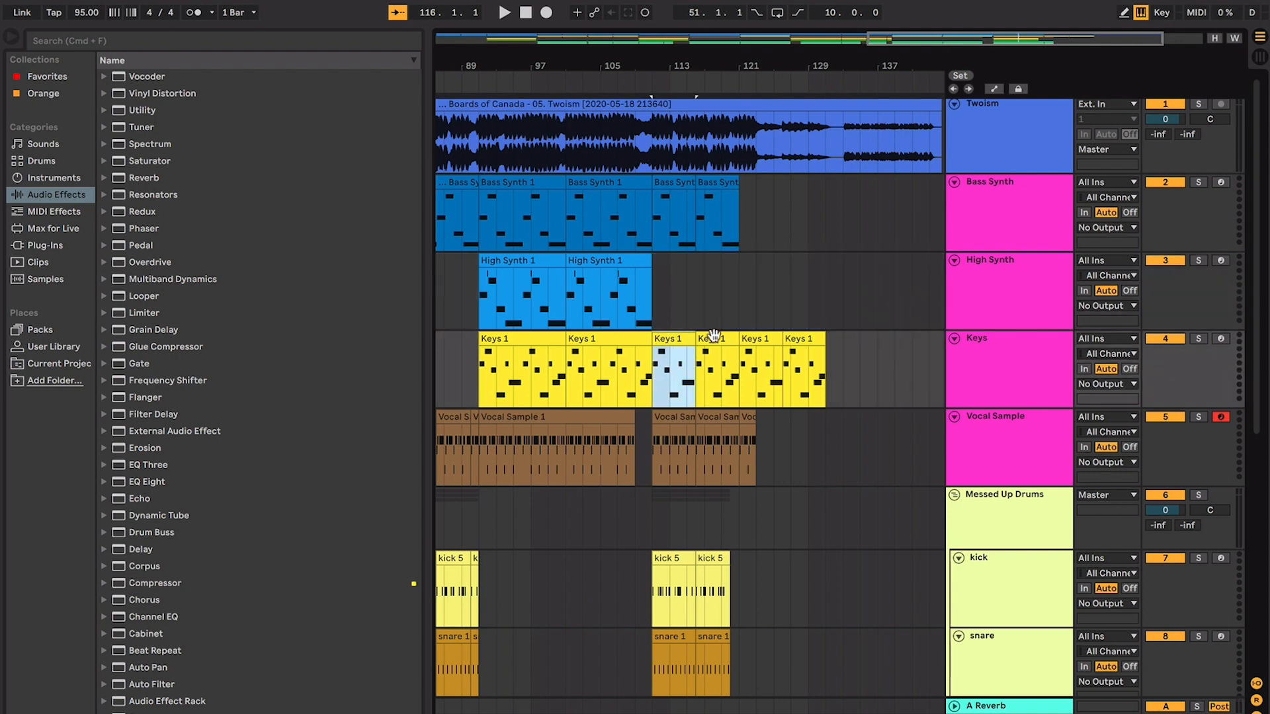
scroll(714, 347, "down", 5)
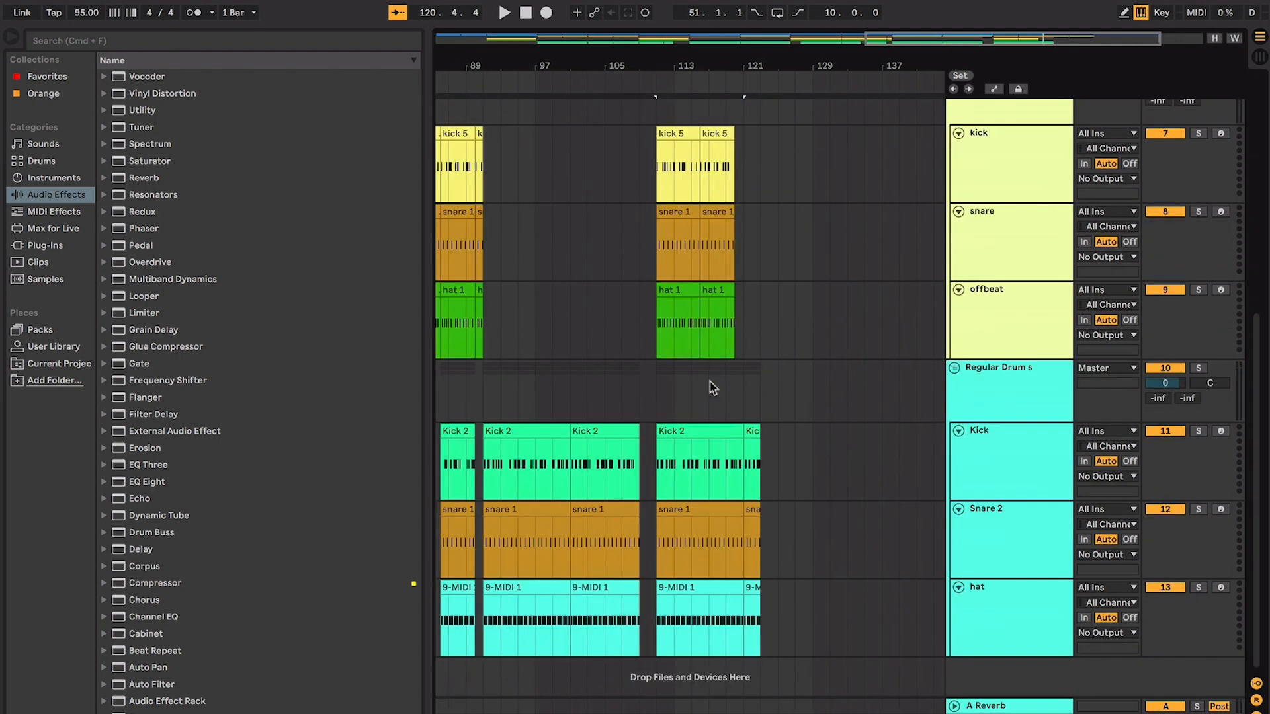
left_click(666, 135)
scroll(689, 259, "up", 5)
left_click(686, 341)
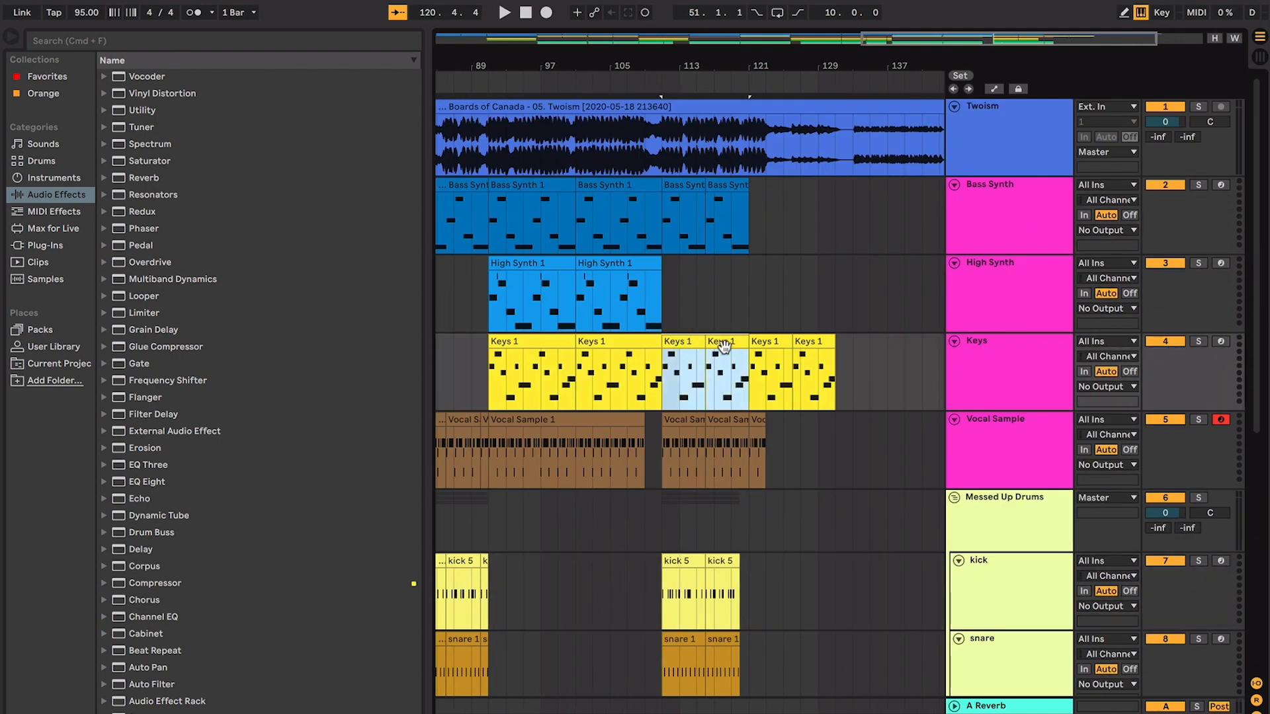
left_click(703, 379)
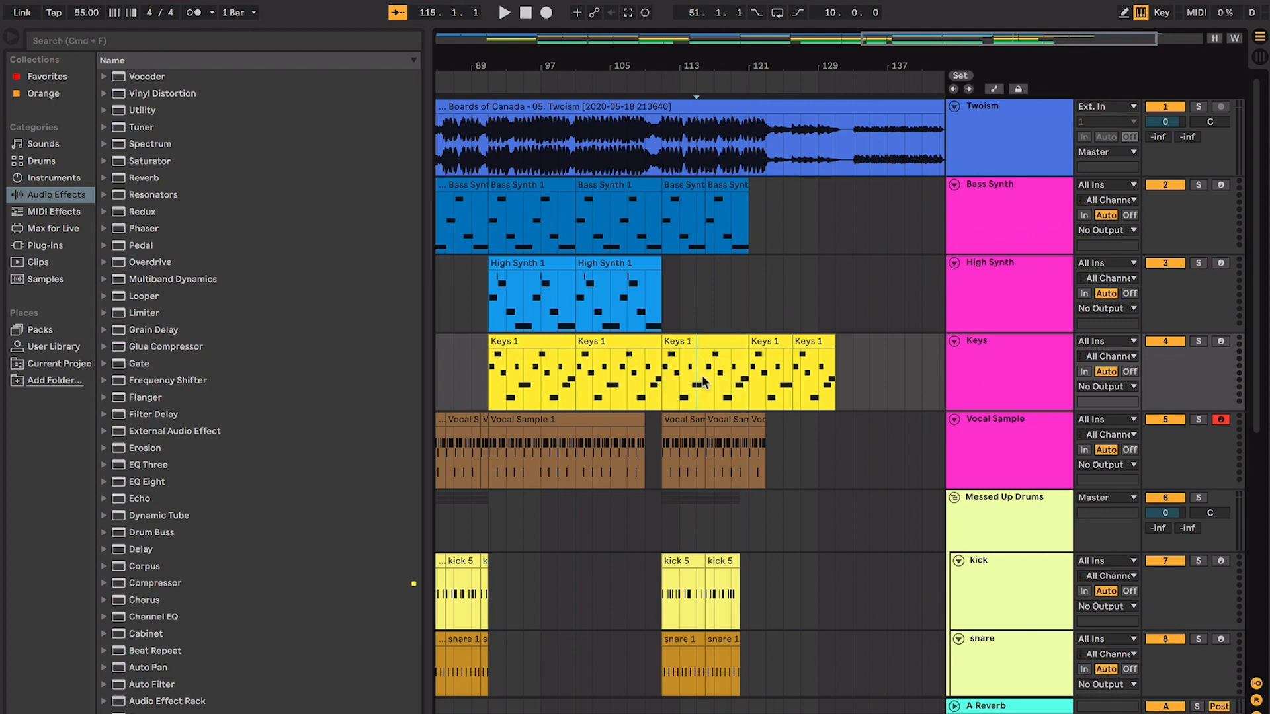
Select the last two Keys clips at bars 121 to 131 and highlight the Twoism audio from bar 133 to its end
left_click(760, 329)
left_click(776, 337)
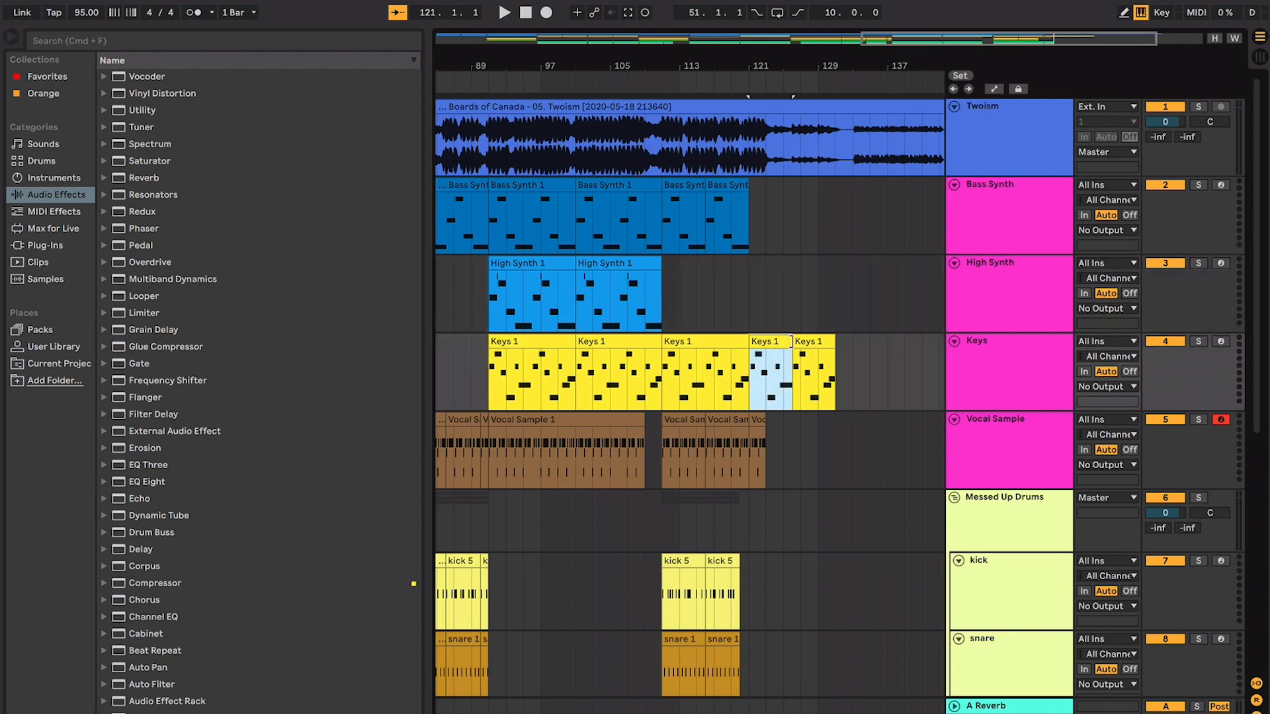
left_click(803, 338, "shift")
scroll(801, 384, "down", 5)
scroll(801, 456, "up", 5)
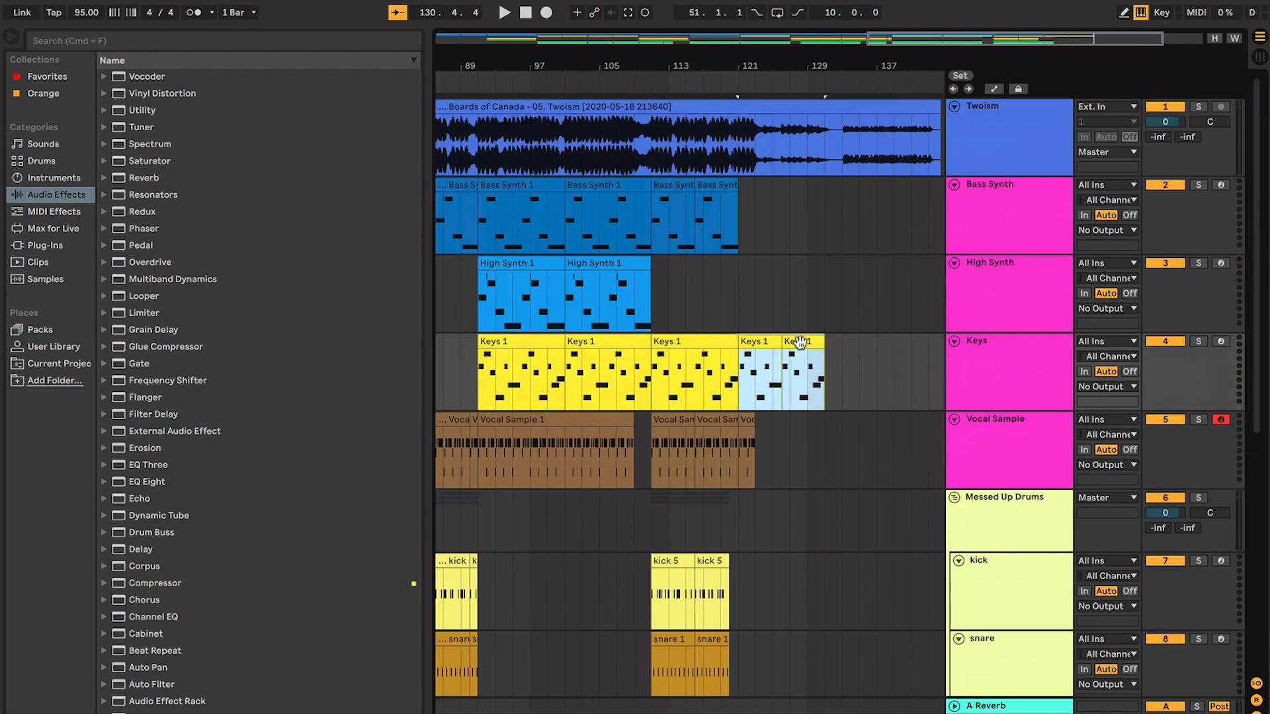
left_click(831, 192)
left_click_drag(835, 155, 936, 162)
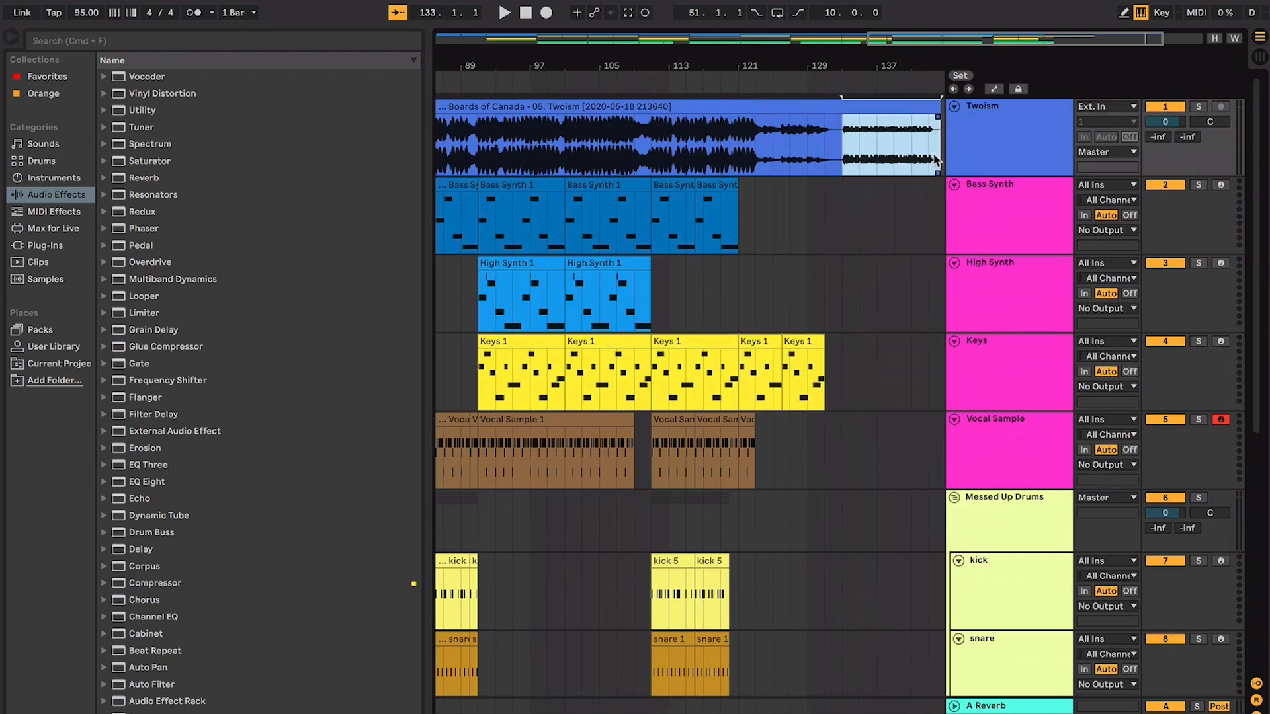
Audition the Twoism ending from bar 133, stop playback and highlight the audio from bar 133 to its end
key("space")
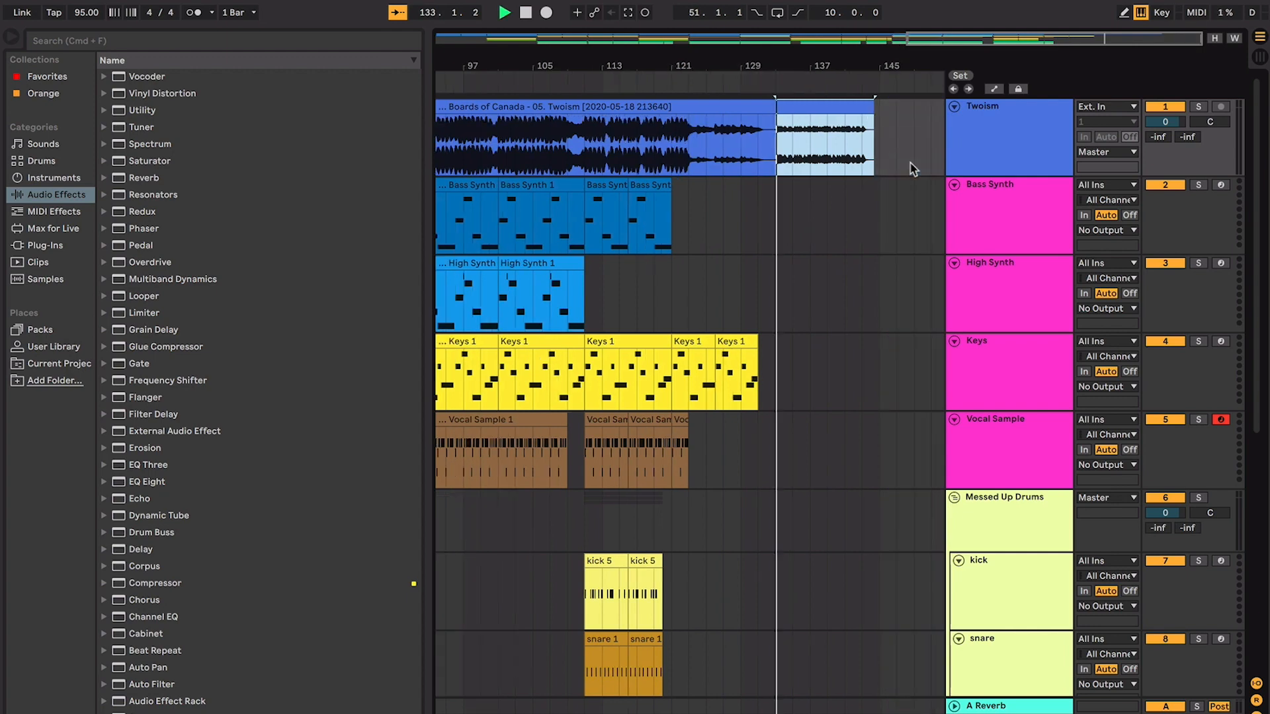
left_click(832, 154)
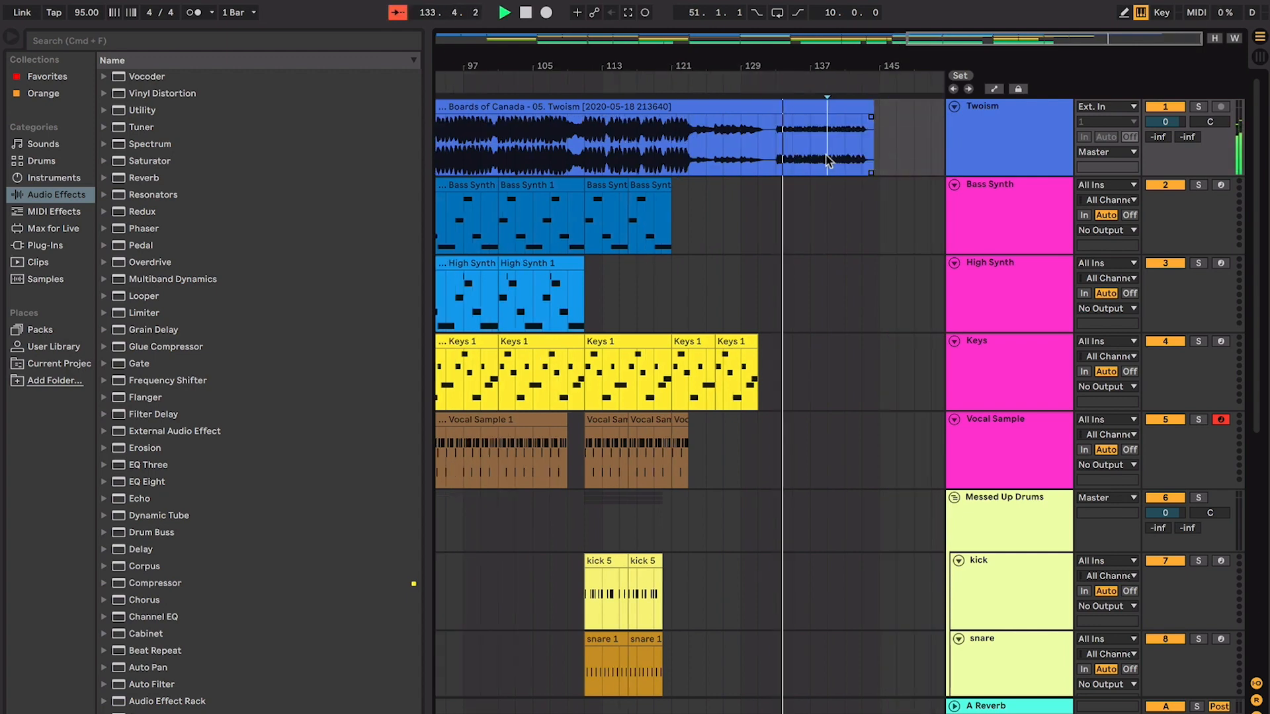
key("space")
left_click_drag(773, 140, 874, 153)
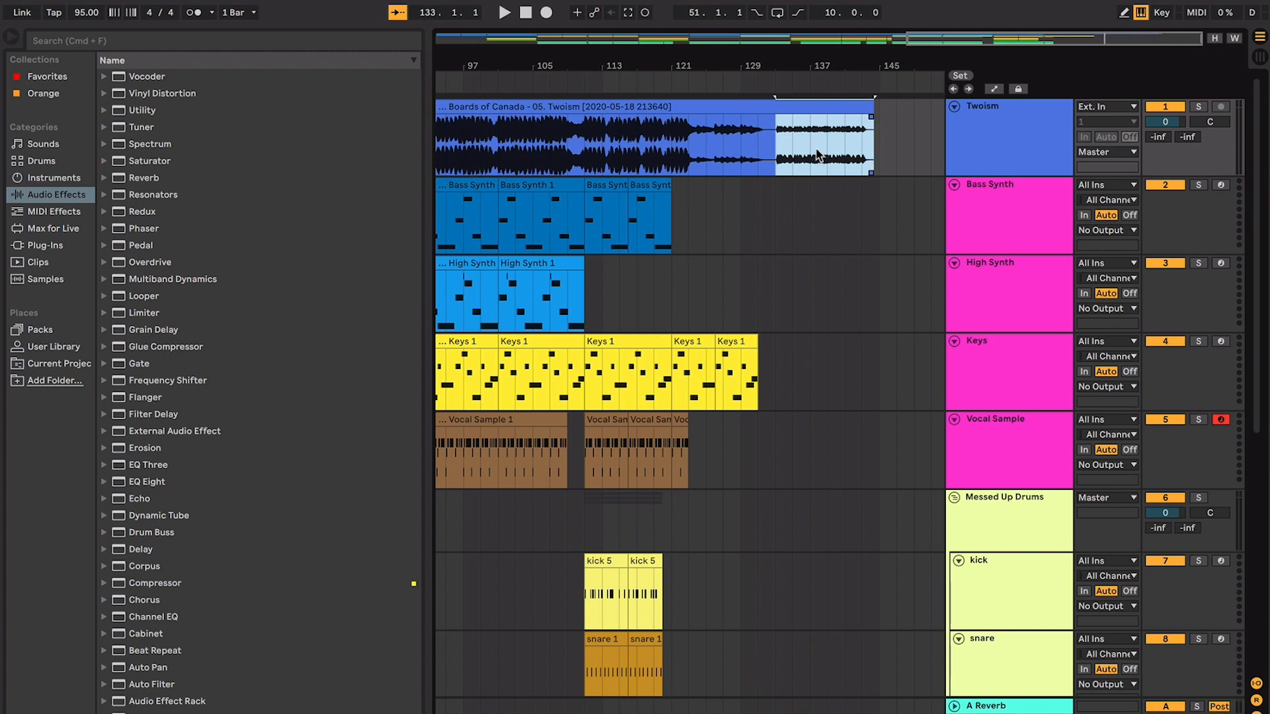
scroll(529, 138, "left", 5)
scroll(716, 130, "right", 5)
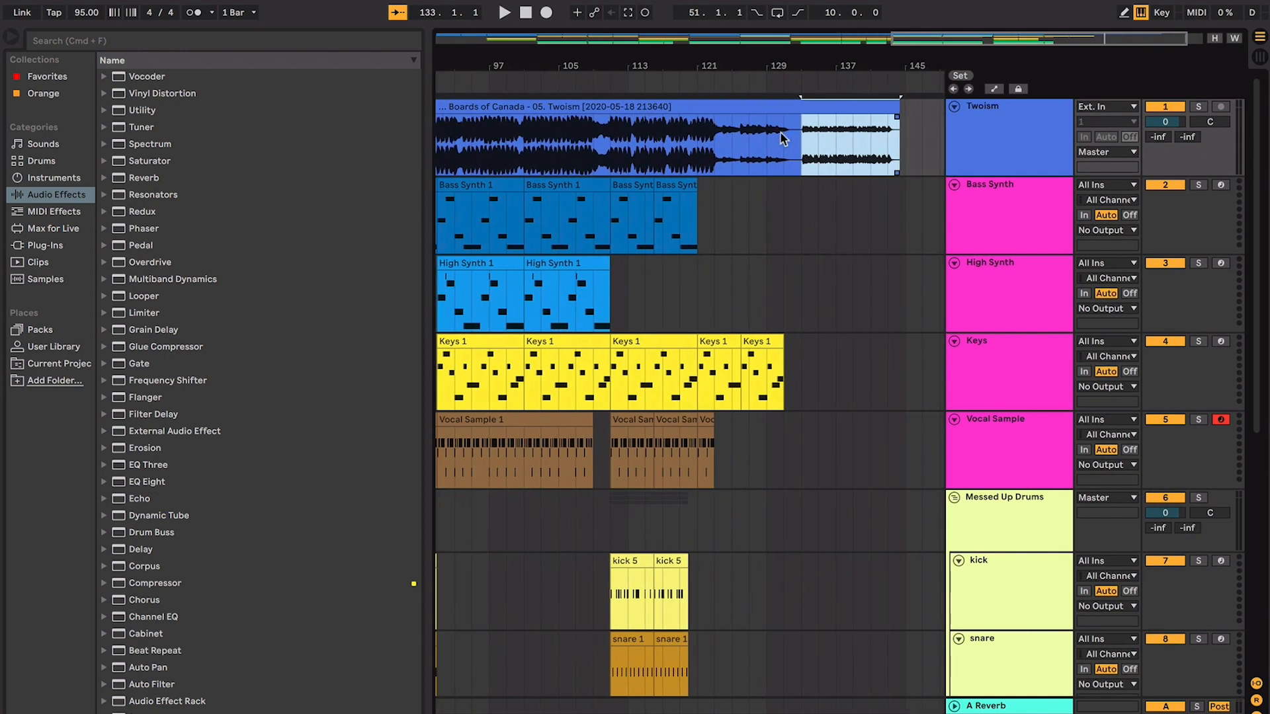
Place the insertion marker at bar 133, where the quiet Twoism outro begins
left_click(811, 140)
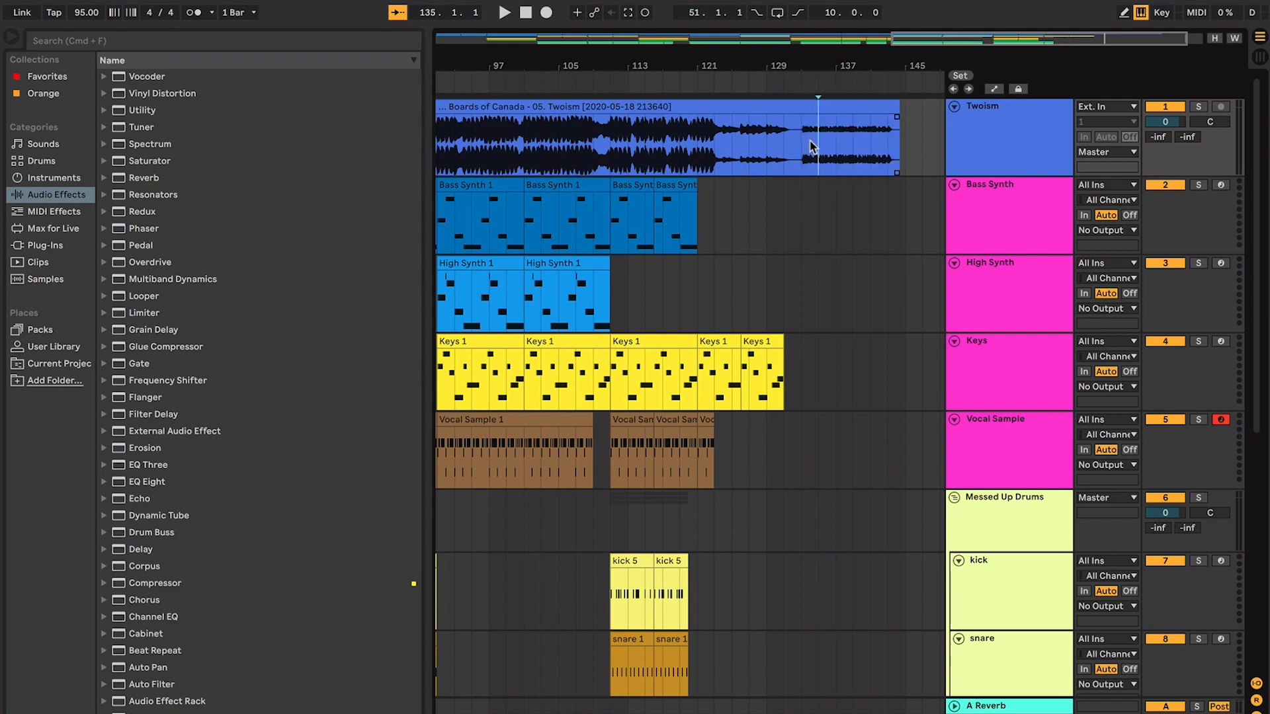
left_click(798, 144)
left_click(888, 145)
left_click(805, 146)
Fold all tracks to show the whole arrangement and place the insertion marker at bar 137, past the last clips
key("minus")
key("minus")
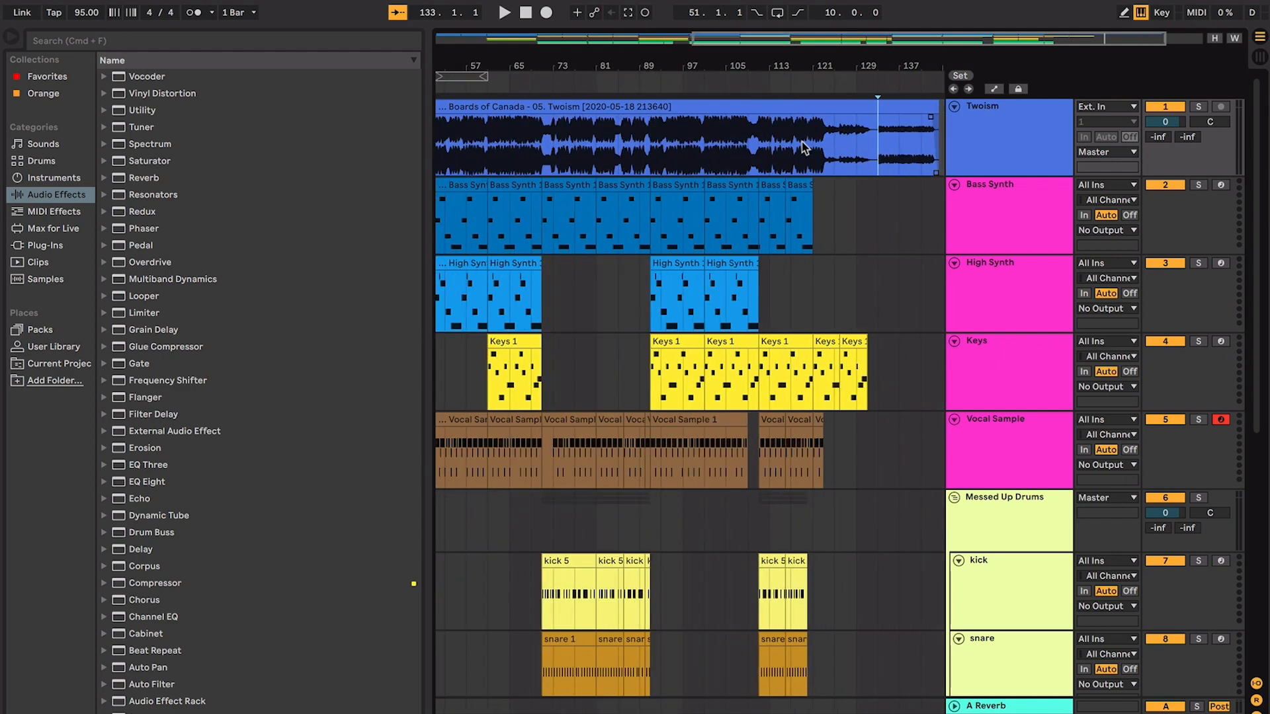
left_click(954, 185, "alt")
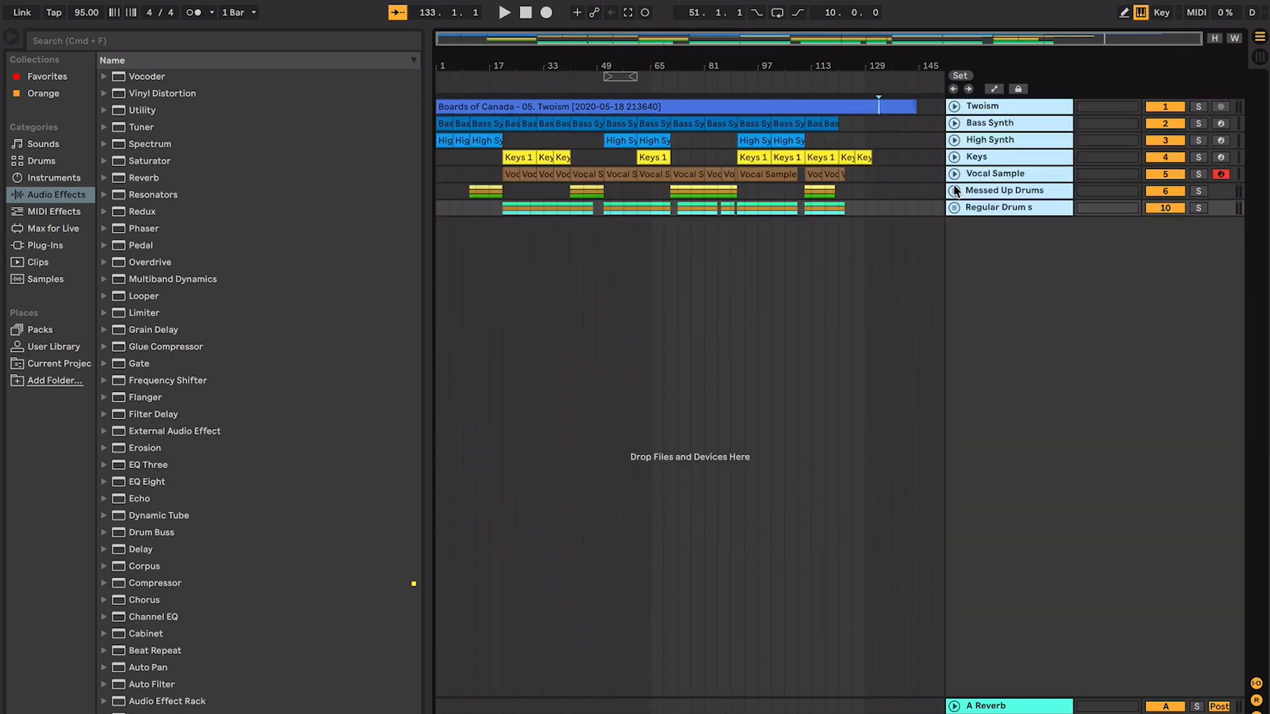
left_click(865, 174)
left_click(893, 207)
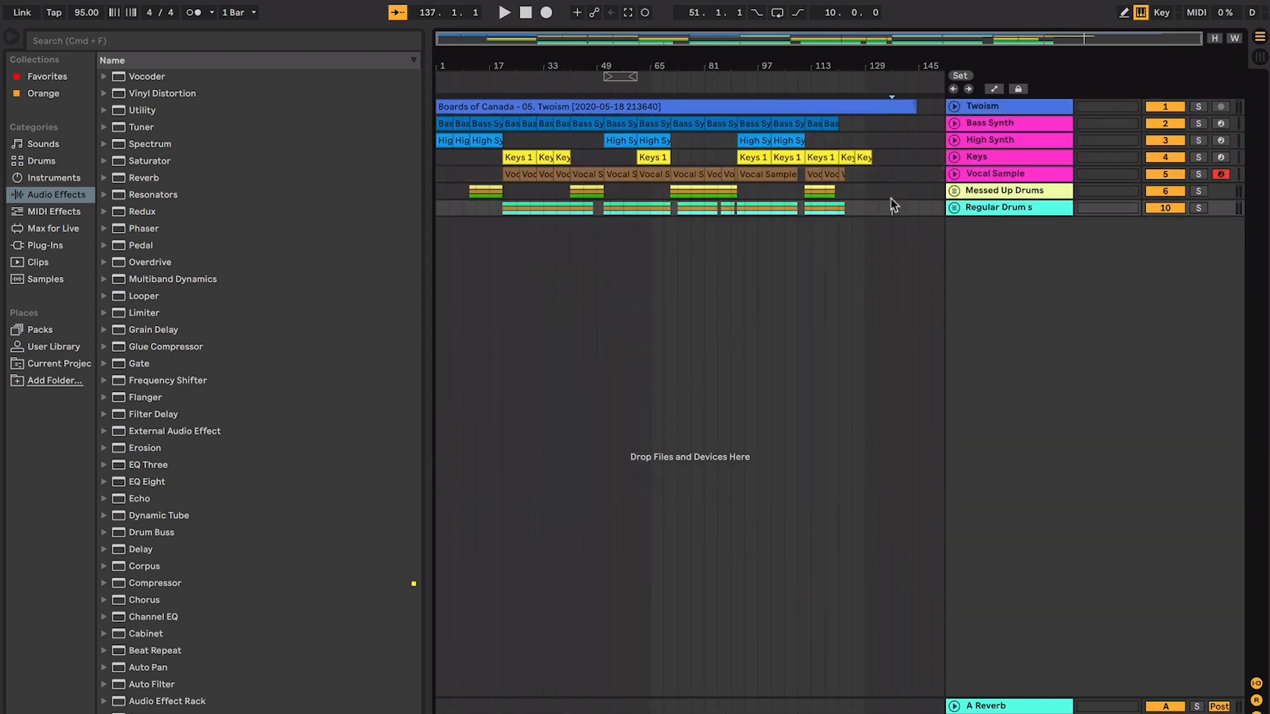
Consolidate the Bass Synth and High Synth clips between bars 1 and 21 into one clip per track
left_click(488, 124)
left_click(447, 140, "shift")
key("super+j")
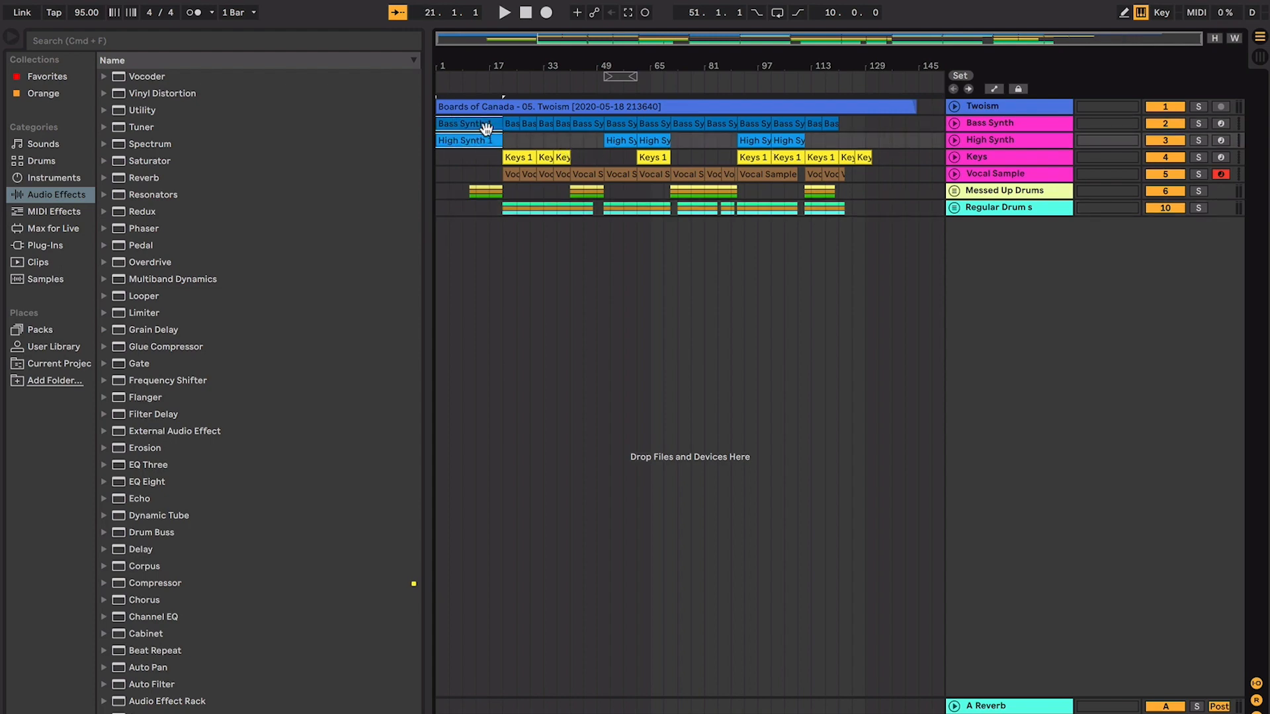
Unfold the High Synth and Bass Synth tracks and place the insertion marker at bar 17
left_click(953, 140)
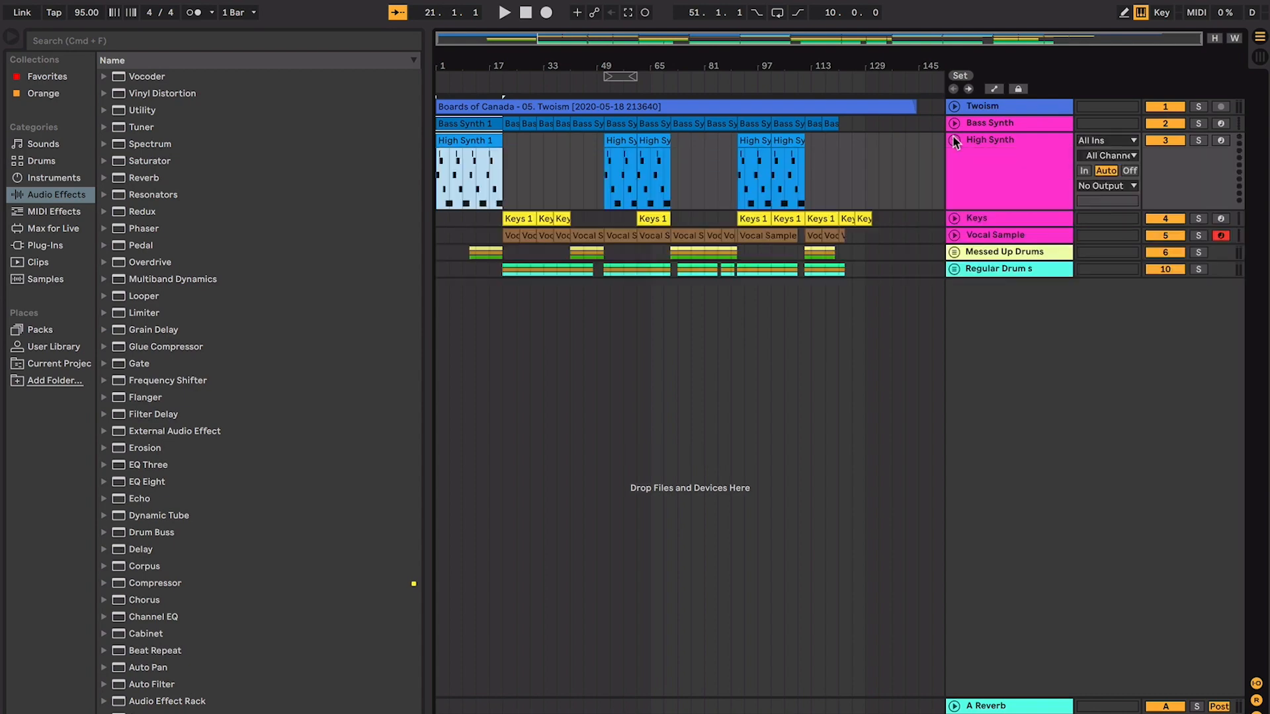
left_click(954, 124)
left_click(486, 156)
scroll(487, 156, "up", 3)
scroll(487, 159, "up", 2)
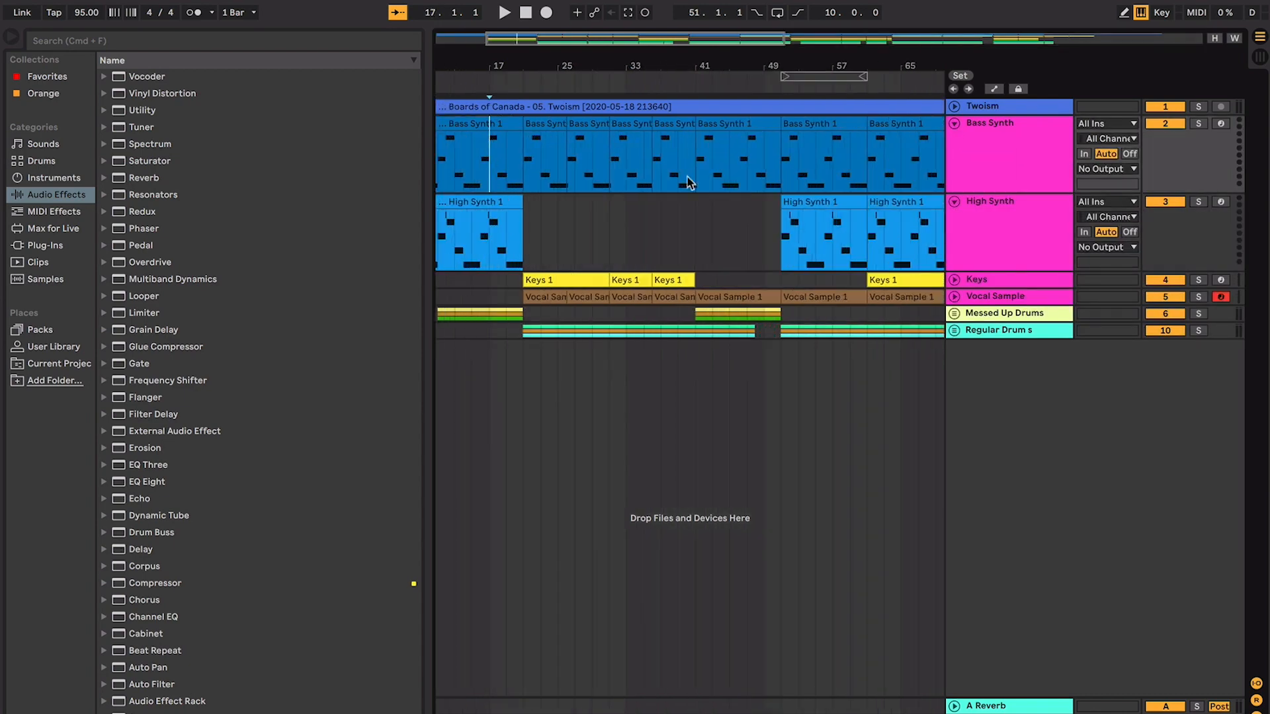
Unfold the Keys track and consolidate its three clips between bars 21 and 41 into one clip
left_click(954, 279)
left_click(590, 275)
left_click(679, 275, "shift")
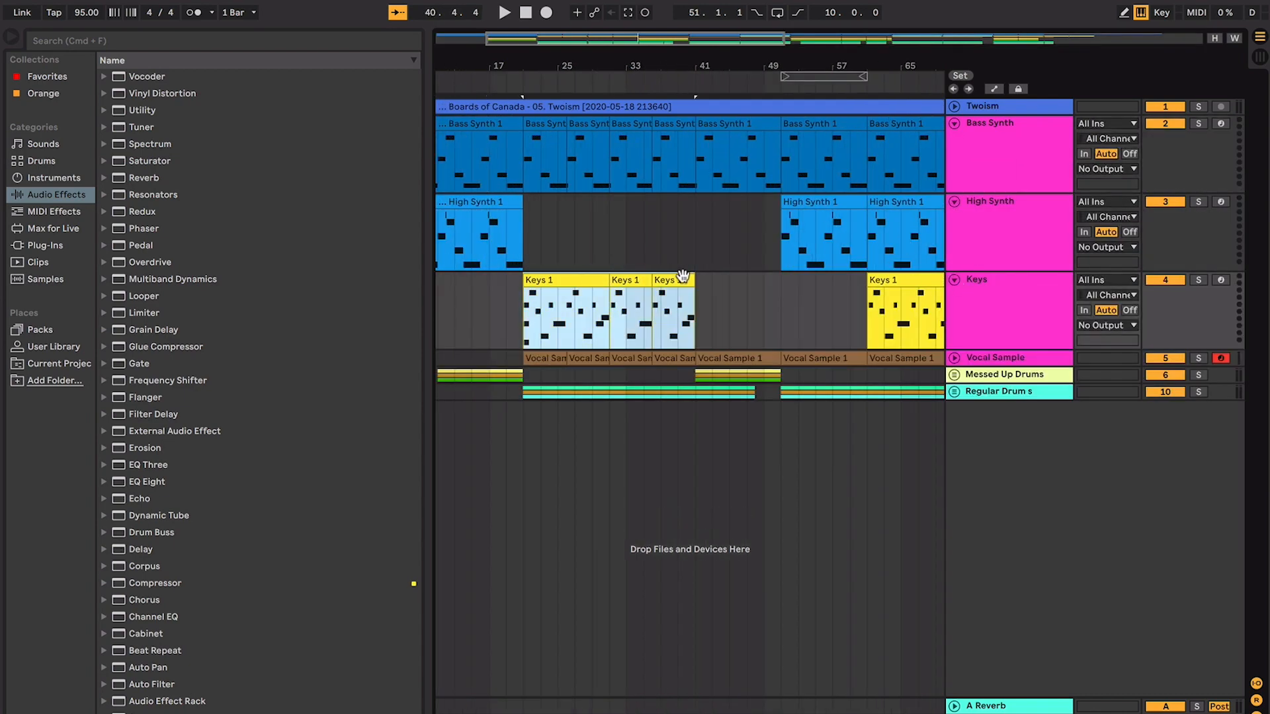
key("super+j")
key("minus")
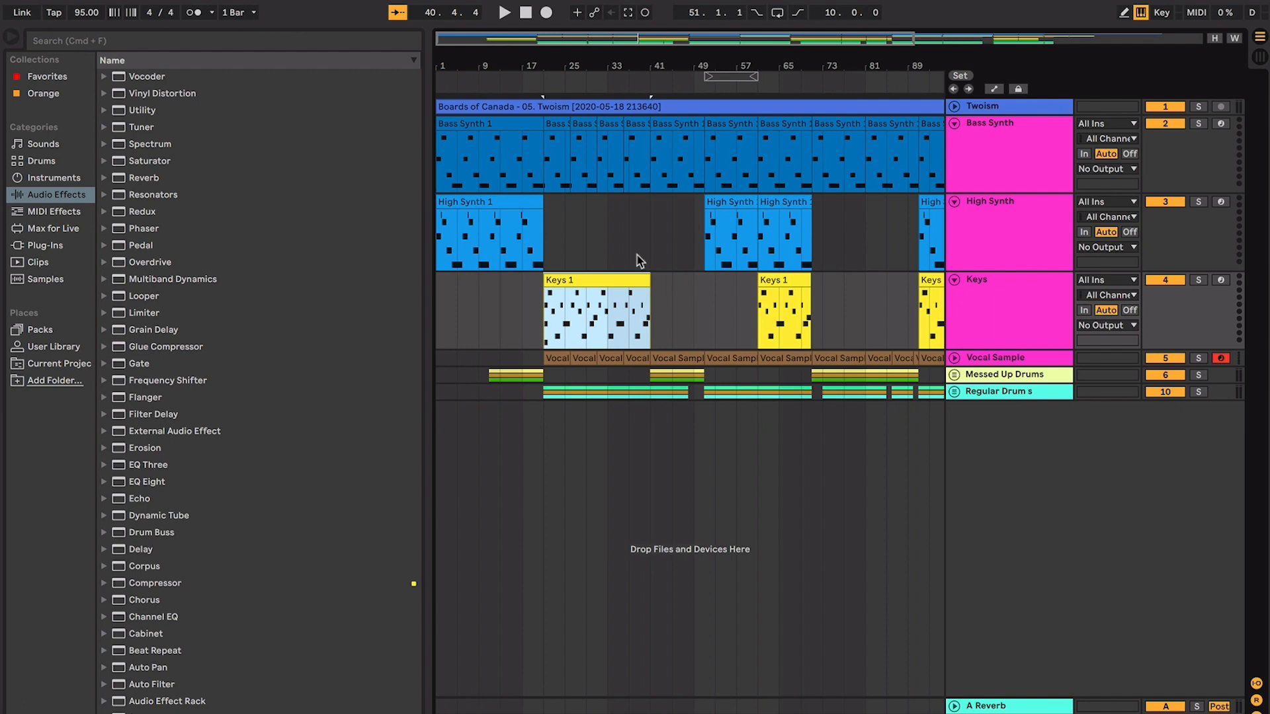
Consolidate the Bass Synth clips between bars 21 and 41 into one clip
left_click(633, 120, "shift")
left_click(632, 120)
left_click(559, 120, "shift")
key("super+j")
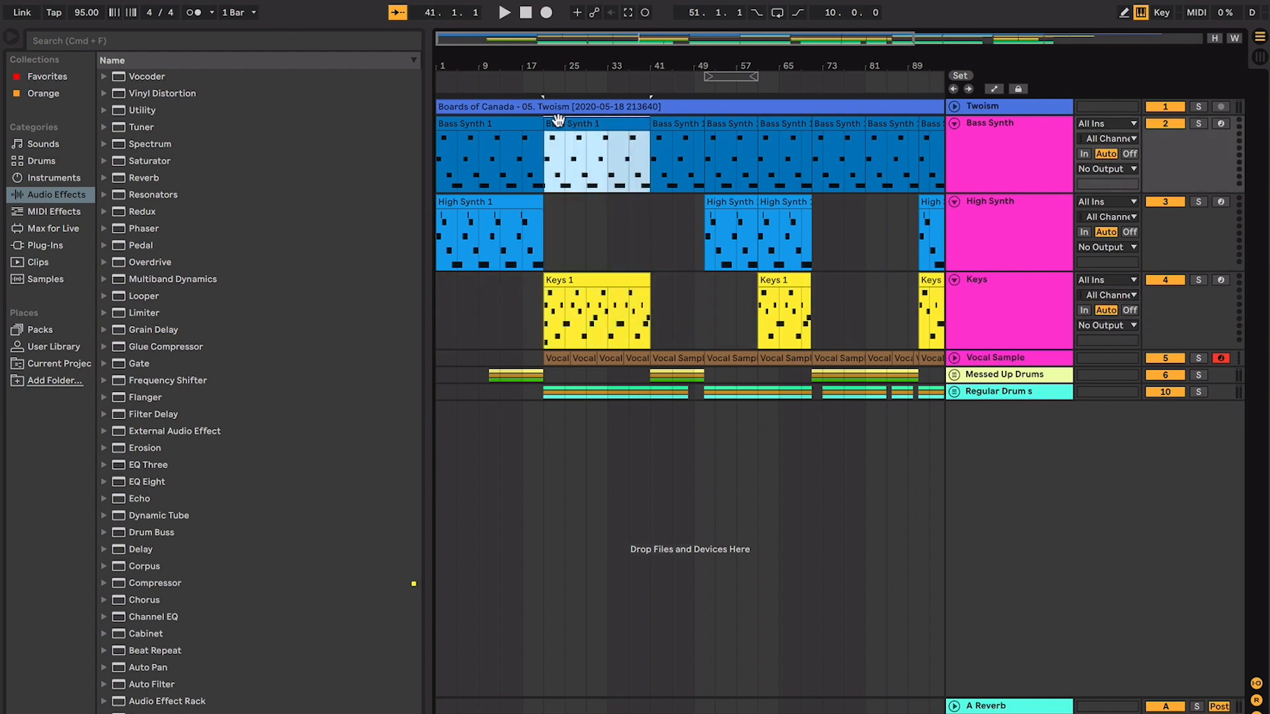
Select the Keys clip at bars 21 to 41, then highlight and briefly audition the Messed Up Drums section from bar 41
left_click(618, 285)
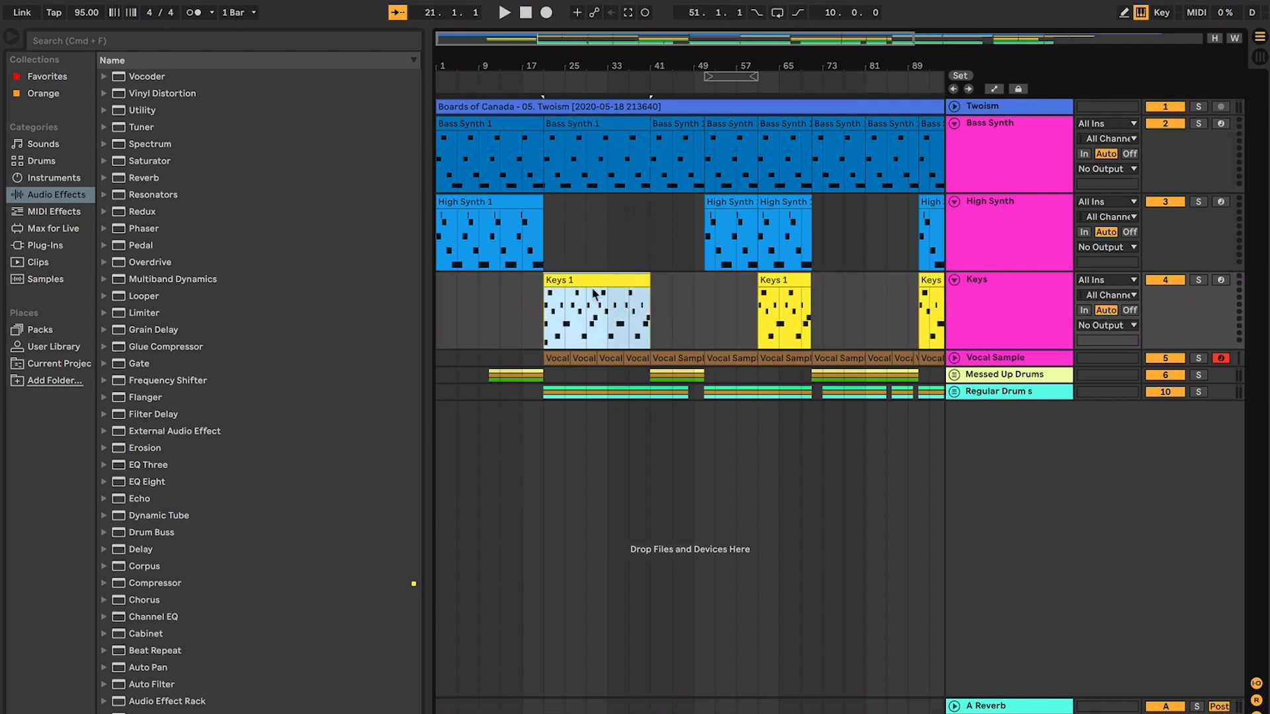
left_click(651, 228)
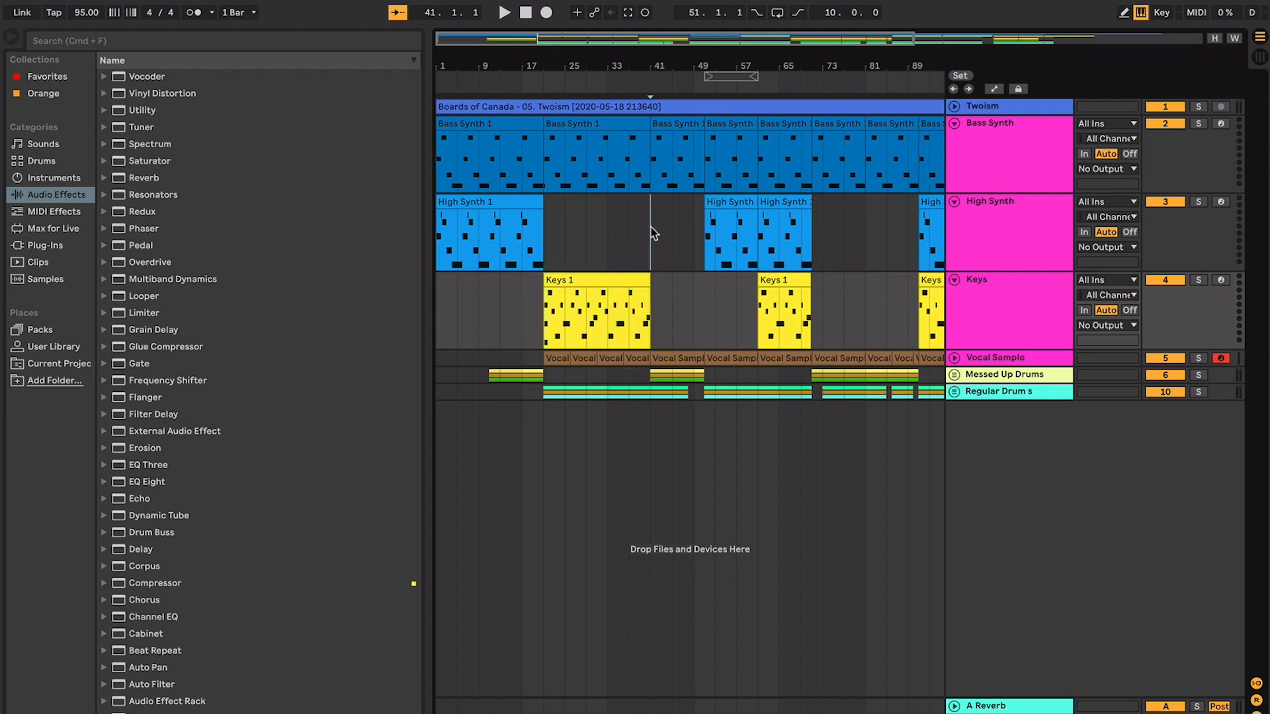
left_click(701, 375)
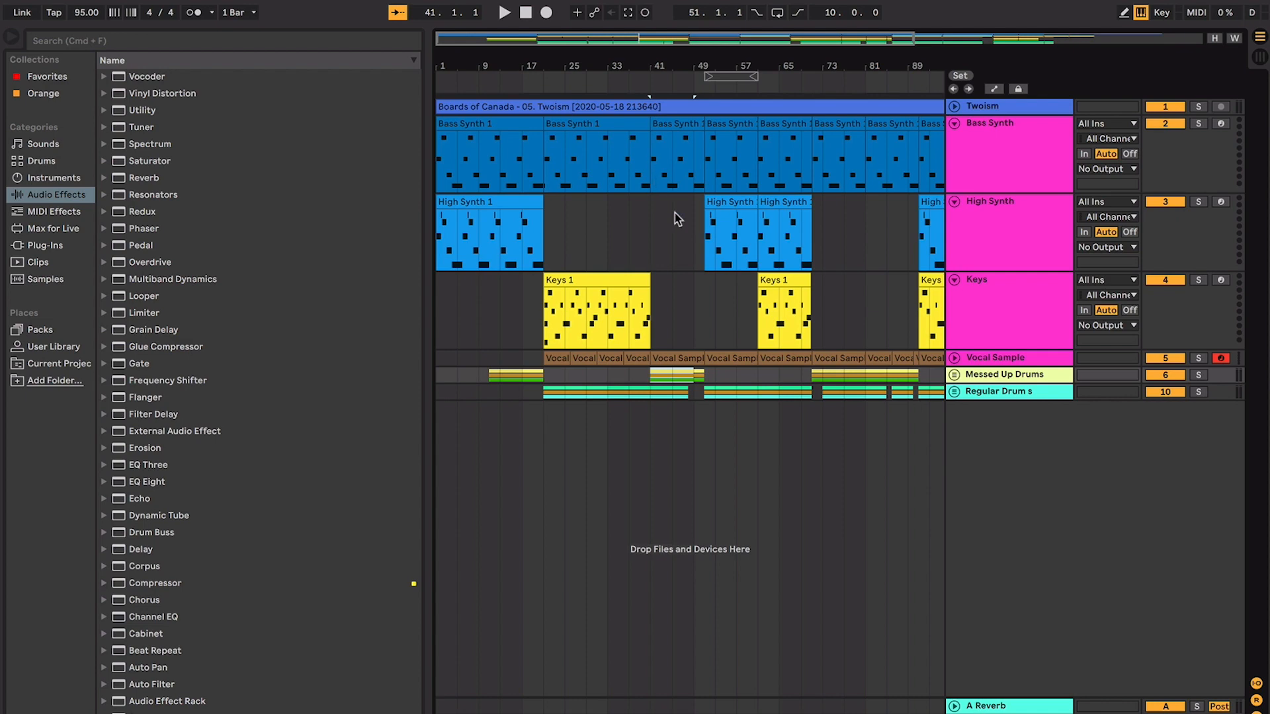
left_click_drag(709, 375, 653, 374)
key("space")
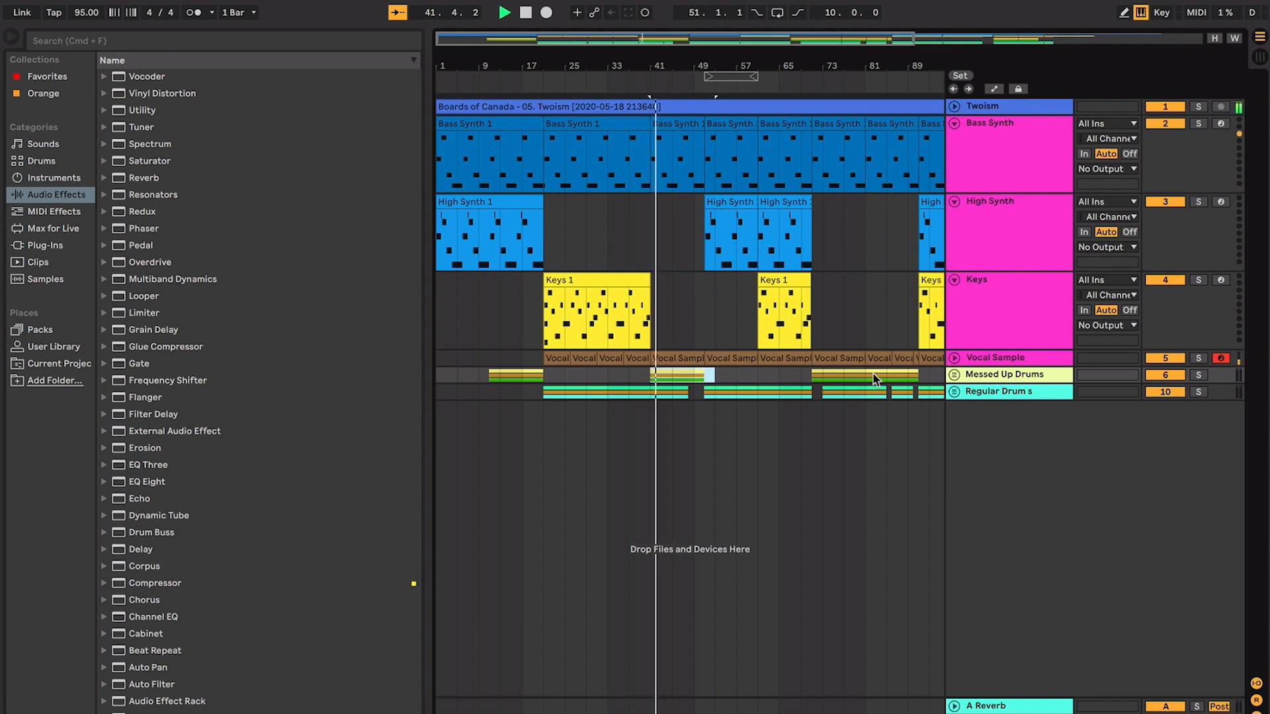
key("space")
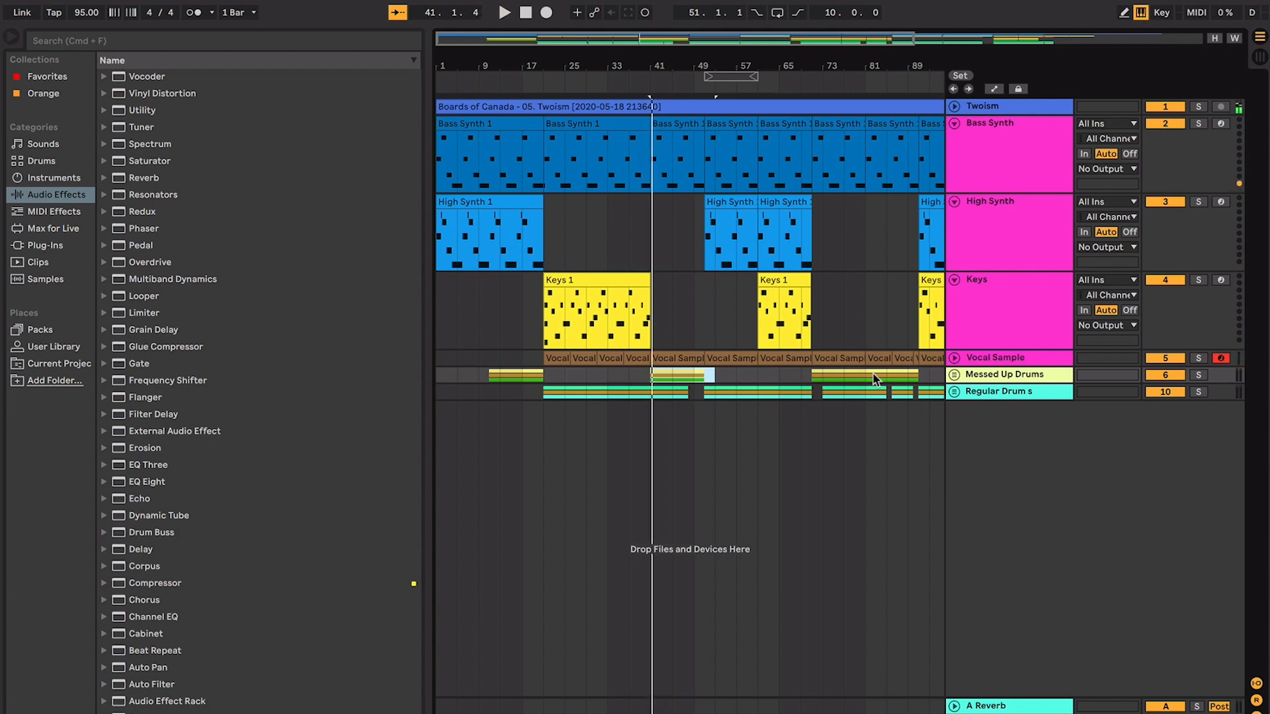
Highlight the Regular Drums from bar 41 to 49, then the Messed Up Drums section starting at bar 41
left_click(645, 393)
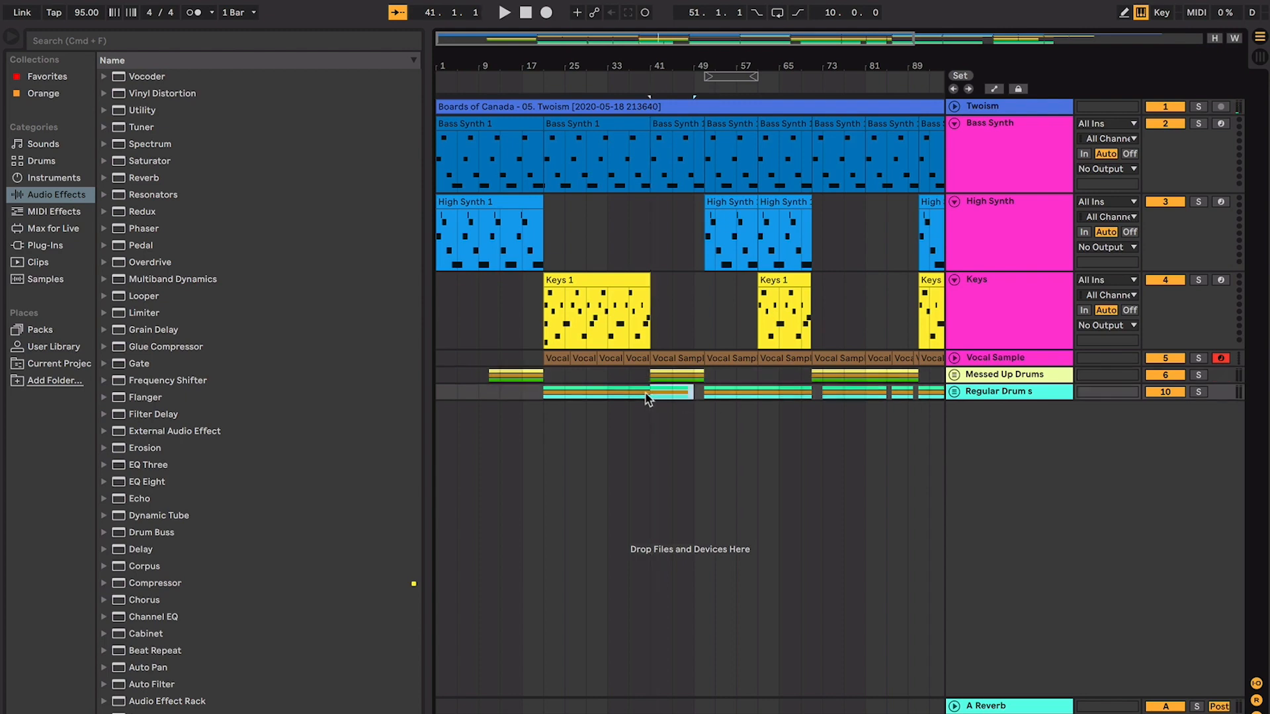
left_click(658, 373)
left_click_drag(657, 376, 709, 379)
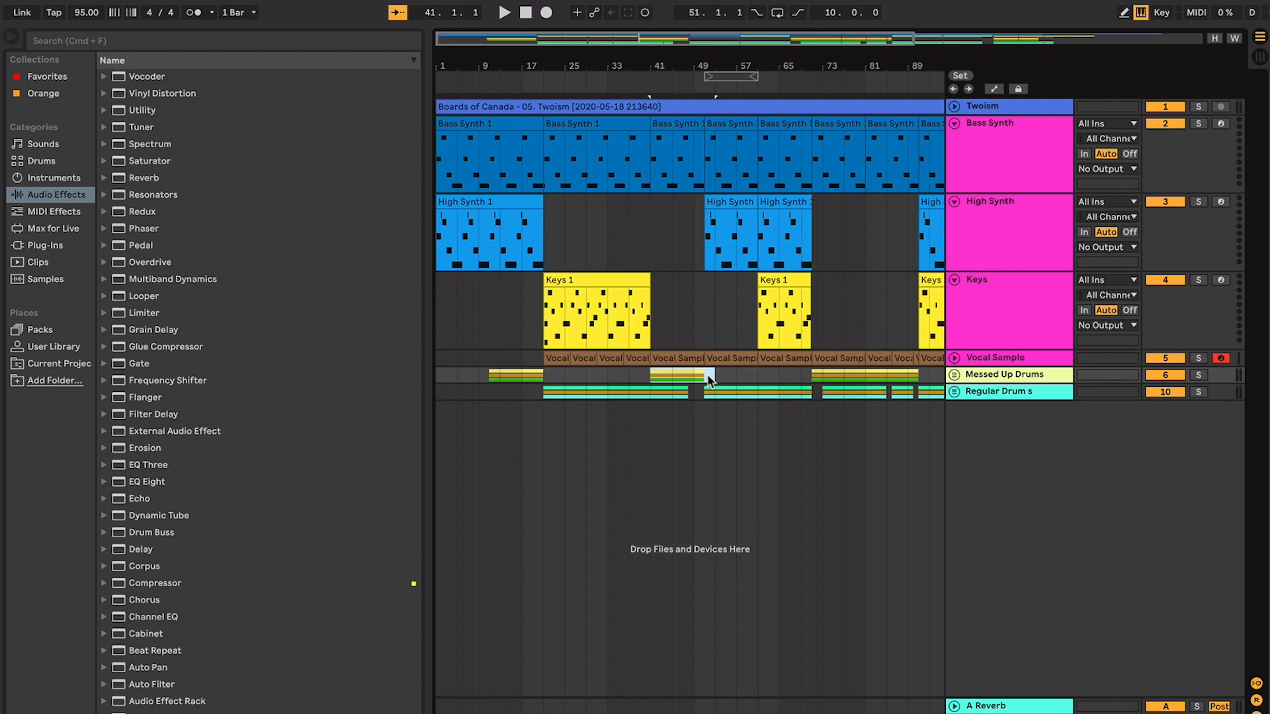
scroll(705, 357, "up", 3)
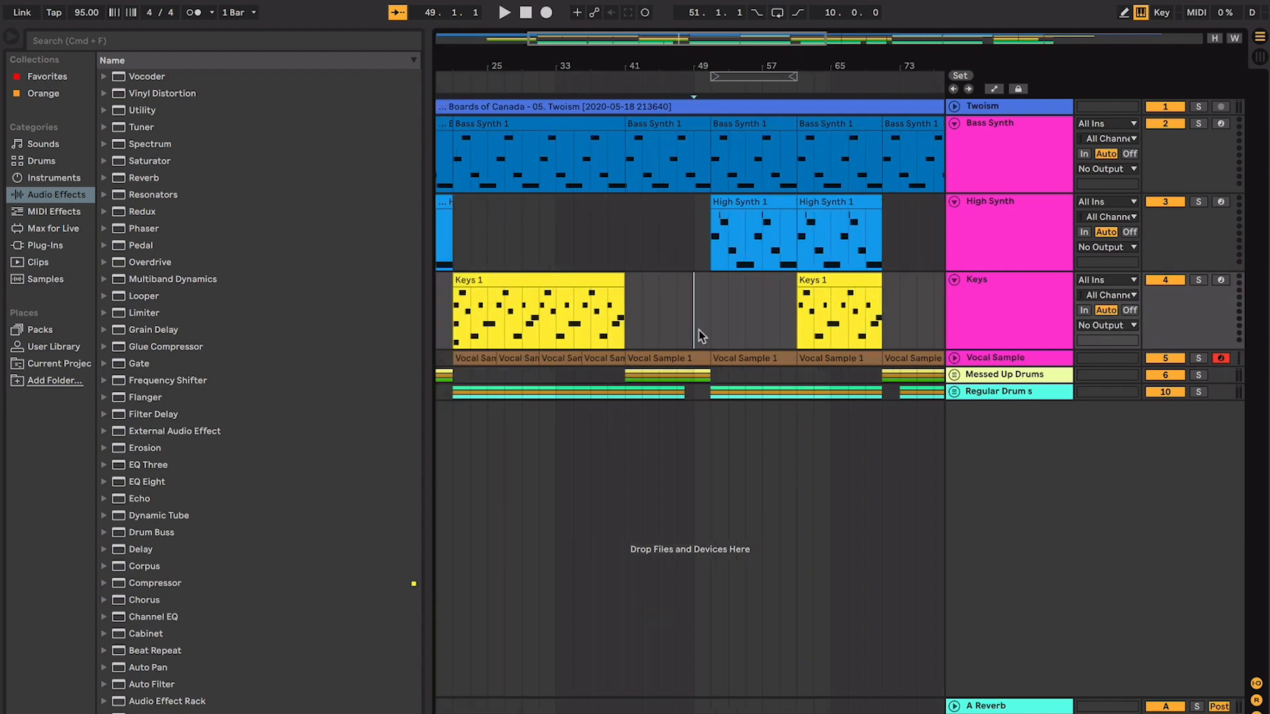
Highlight the empty Keys stretch at bars 45 to 51 and place the insertion marker at bar 67 in the Keys clip
left_click(556, 285)
left_click_drag(560, 305, 713, 329)
scroll(713, 328, "right", 3)
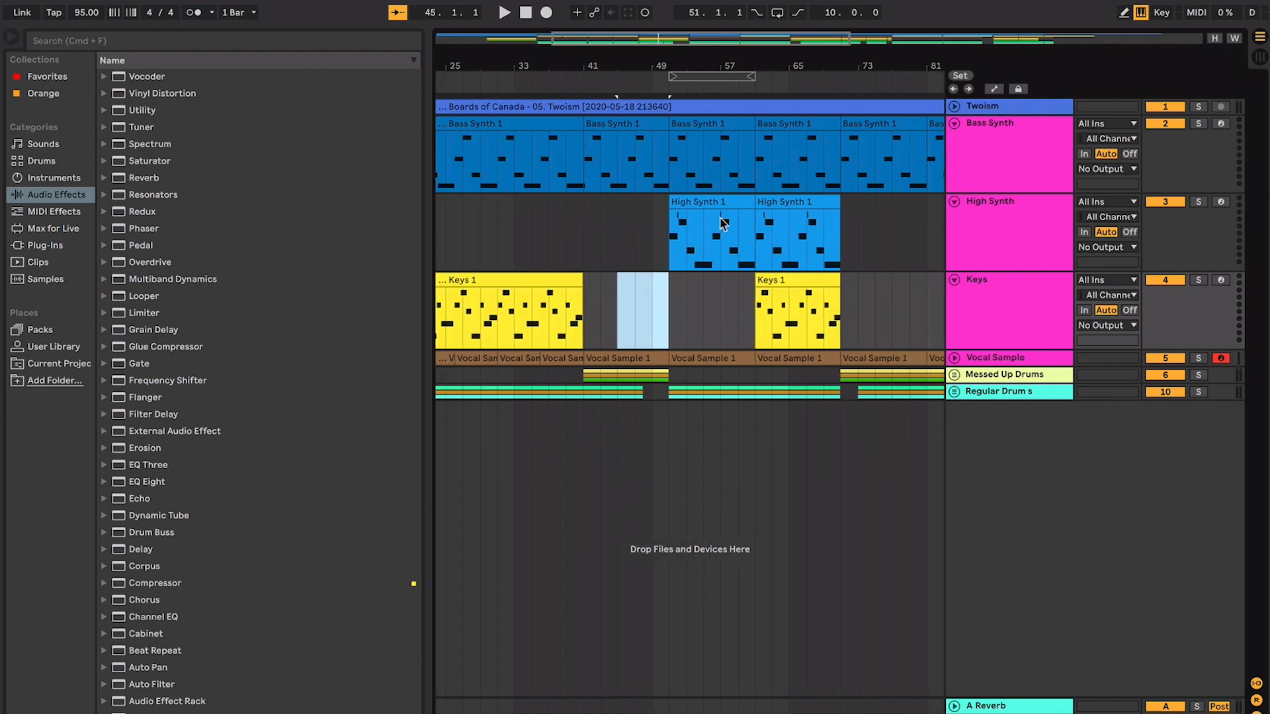
left_click(761, 224)
scroll(803, 294, "right", 5)
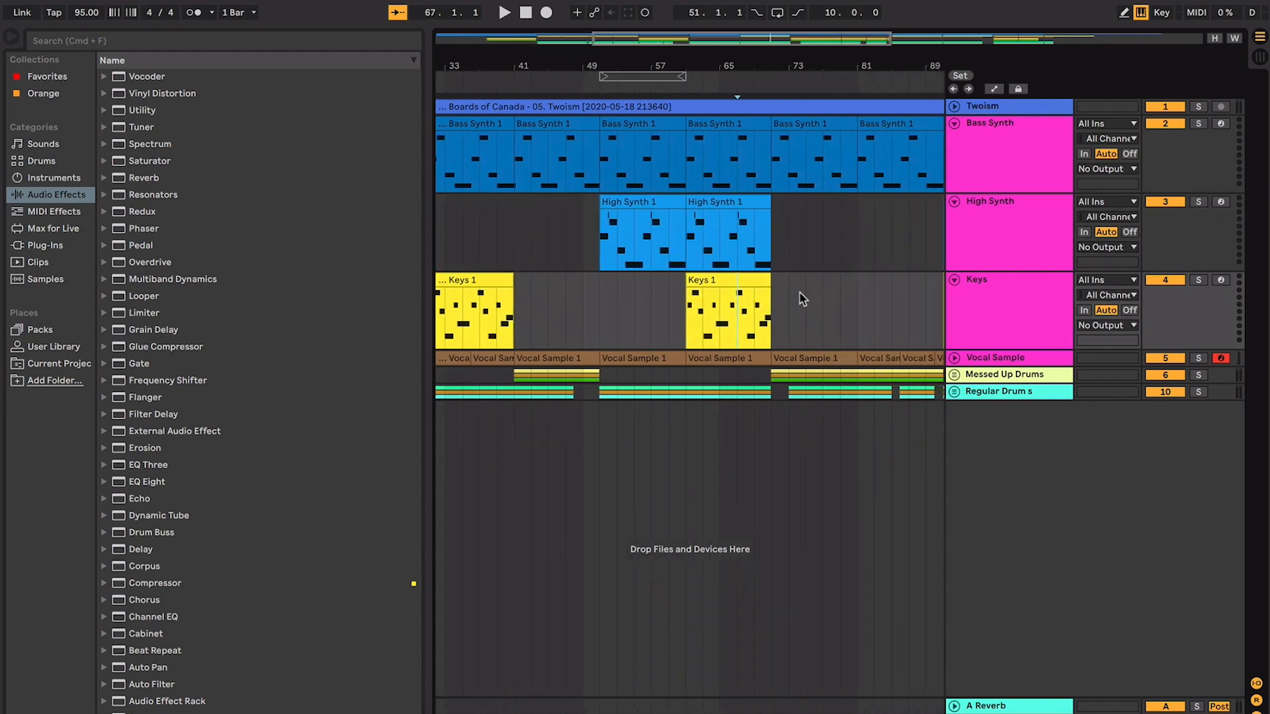
Highlight the empty Keys stretch from bar 73 and select the Keys clip at bars 91 to 101
left_click(800, 310)
left_click_drag(798, 311, 887, 313)
scroll(888, 313, "right", 6)
left_click(814, 281)
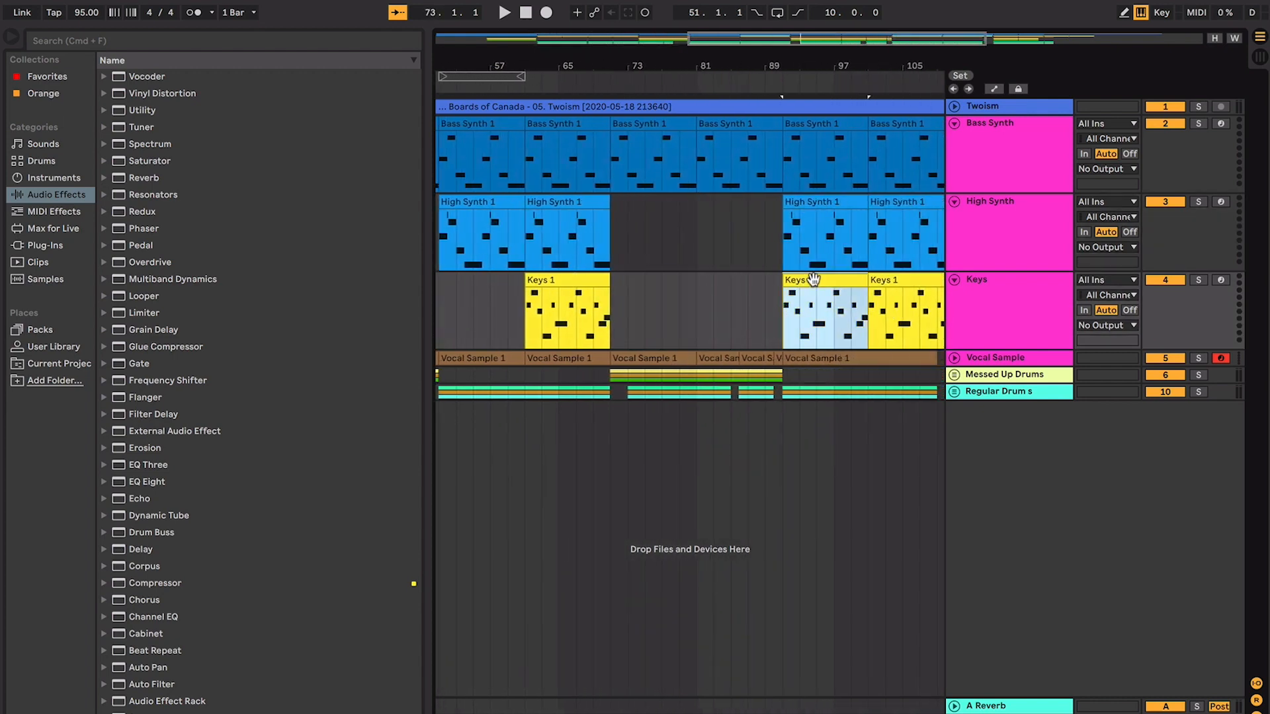
scroll(815, 280, "right", 5)
scroll(814, 280, "right", 5)
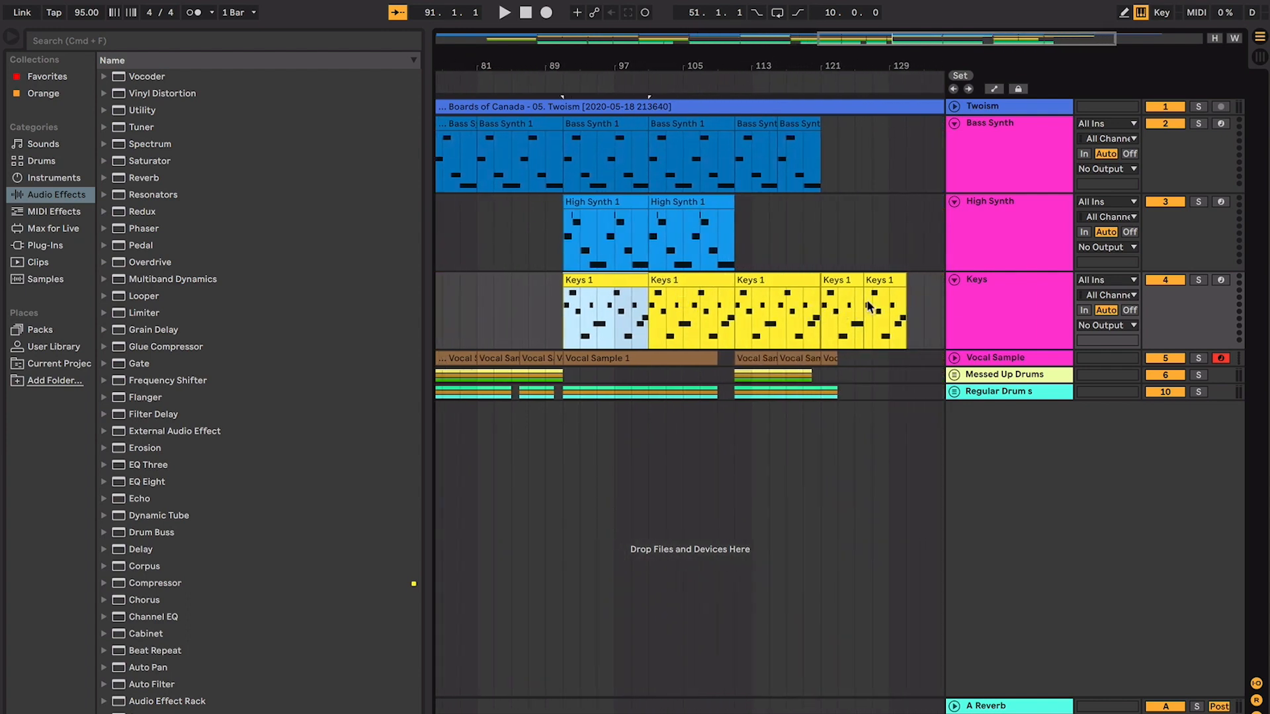
Place the insertion marker at bar 129 in the last Keys clip and review the arrangement from bar 49 to the ending
left_click(891, 295)
scroll(891, 295, "down", 6)
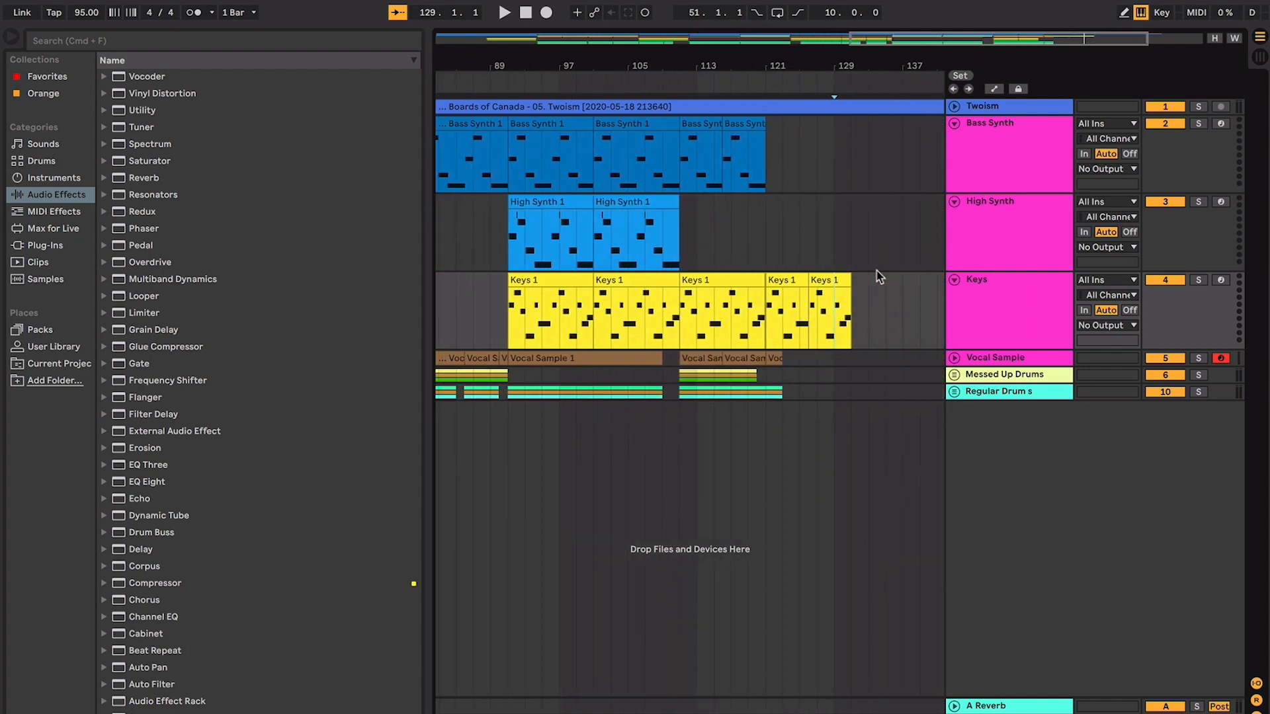
scroll(880, 277, "up", 3)
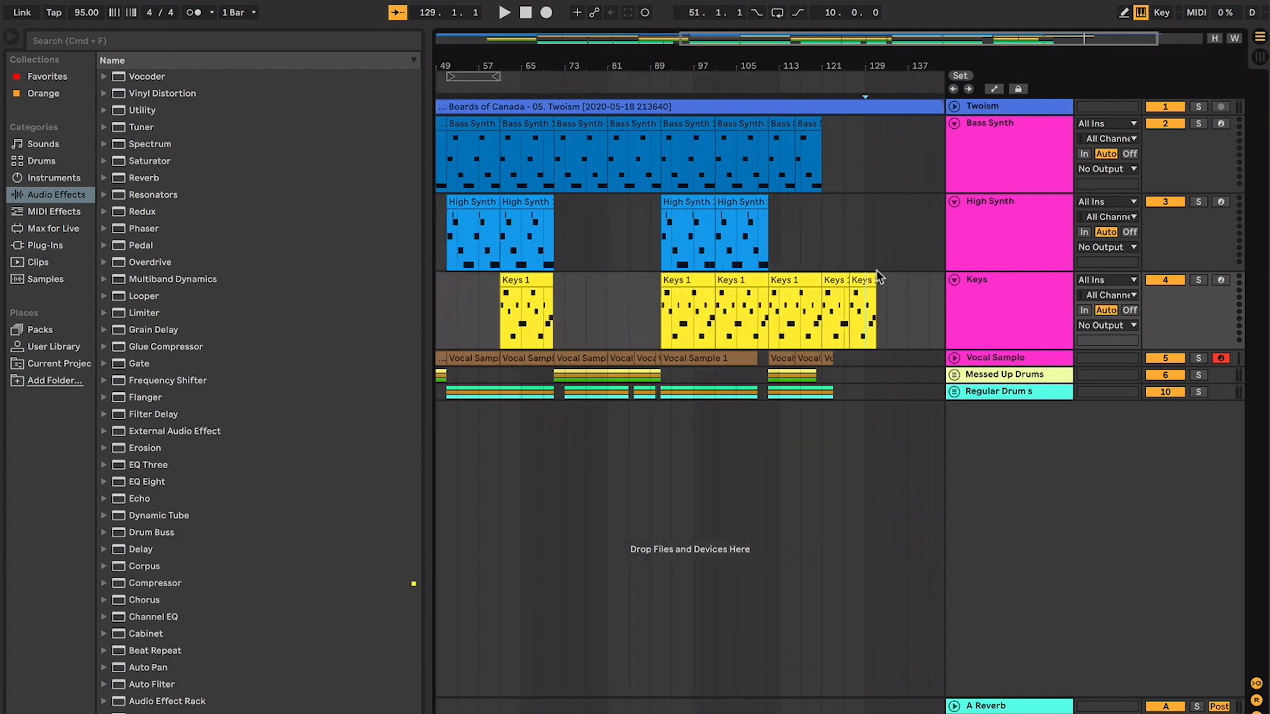
mouse_move(879, 6)
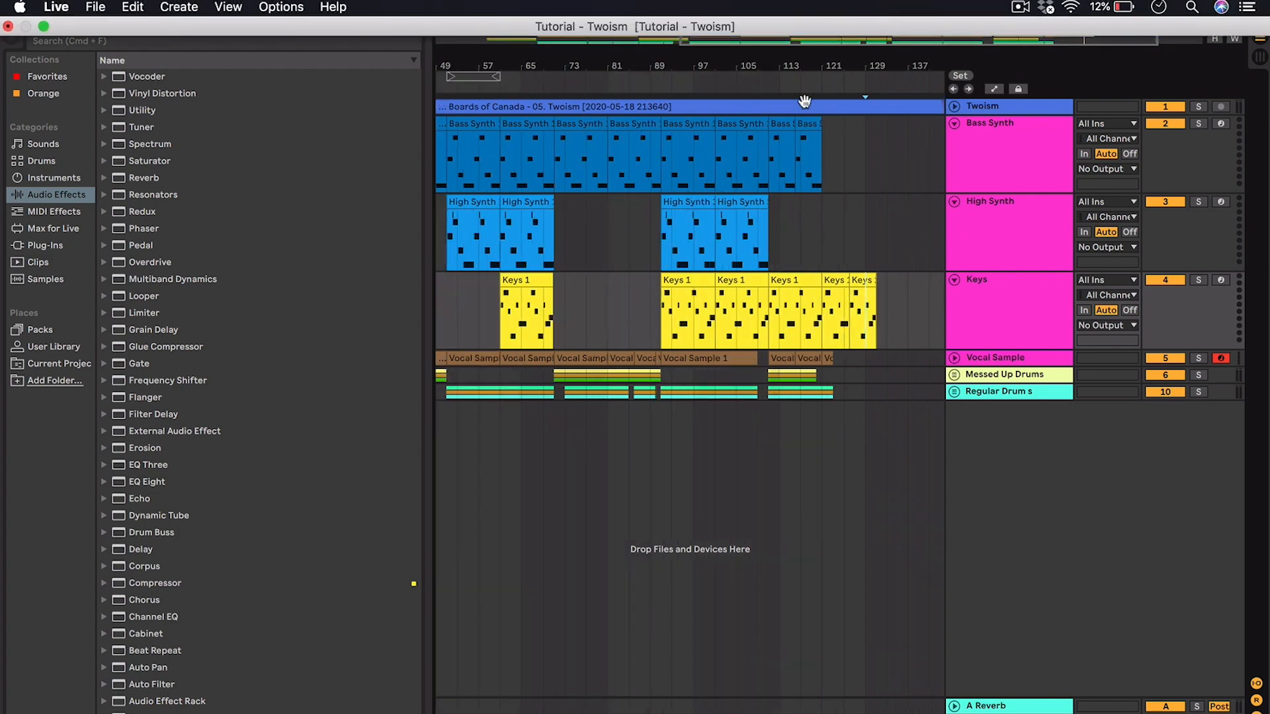